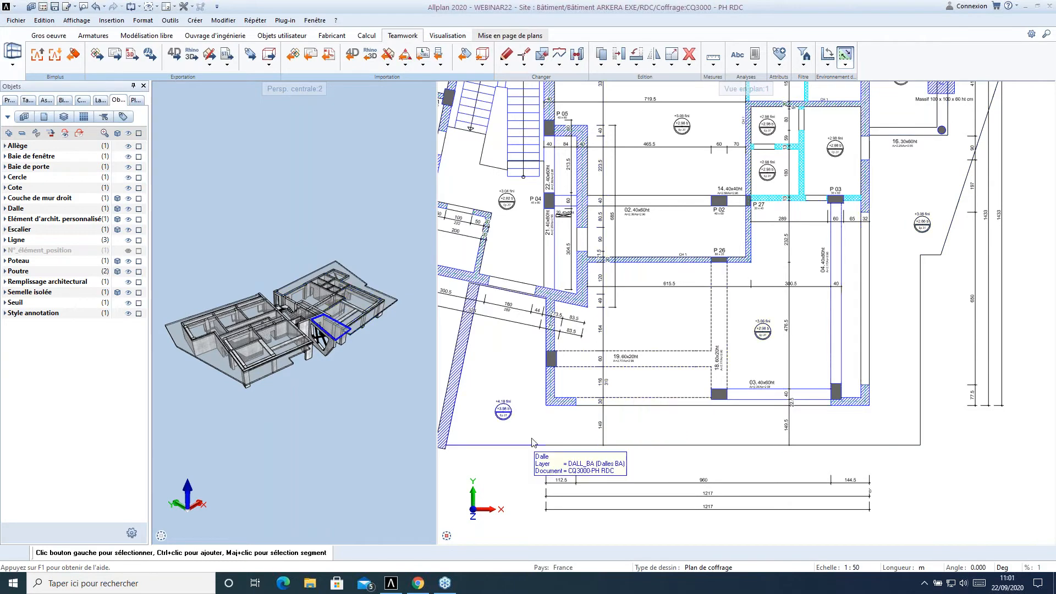
- Select the column where beams 18 and 03 meet and show only its Poteau properties in a widened palette
scroll(718, 468, up, 2)
click(721, 320)
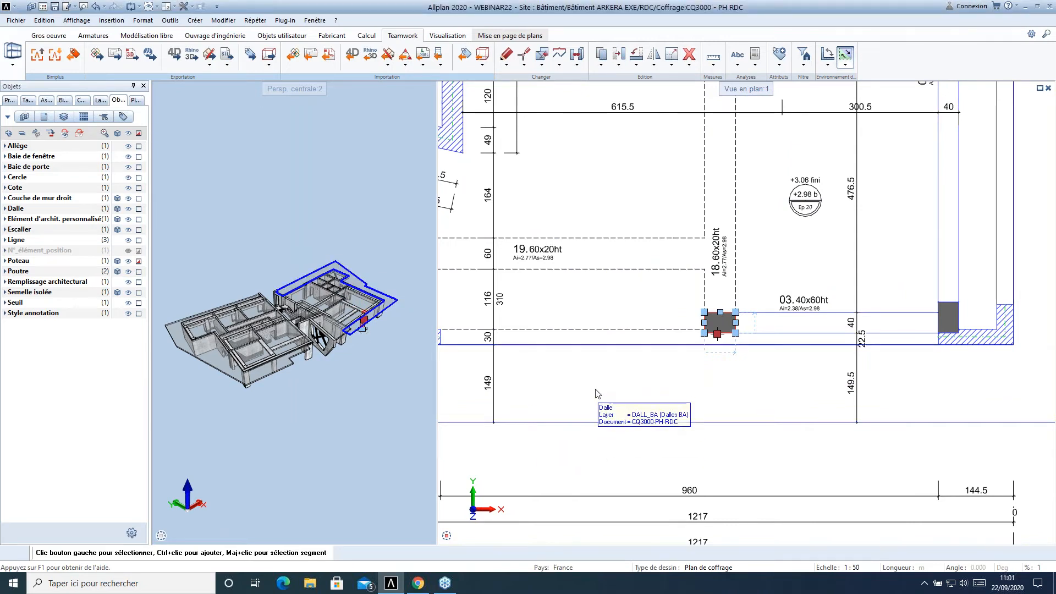
click(10, 100)
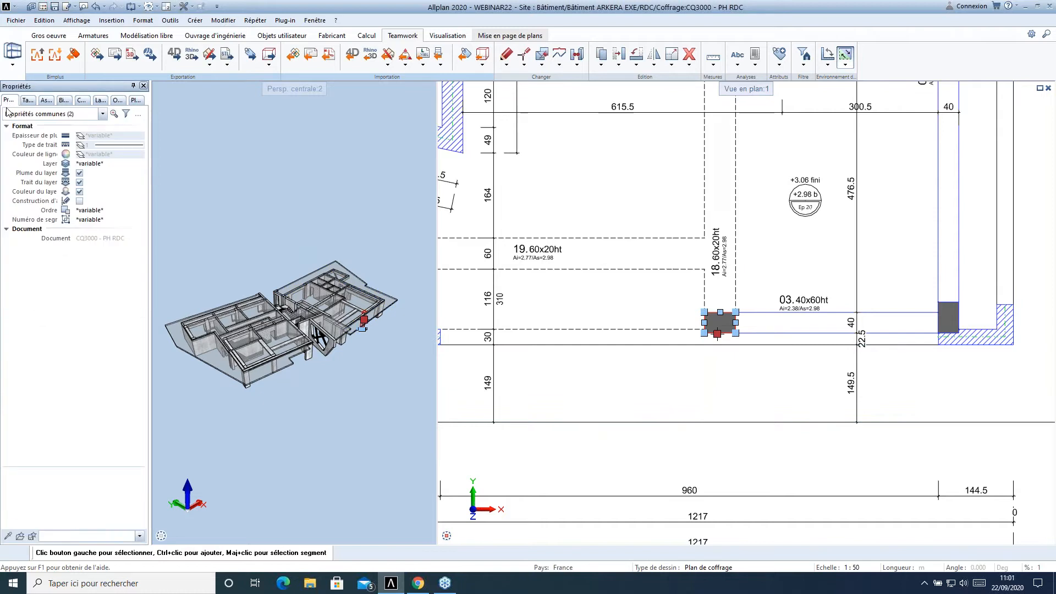
drag(149, 277, 191, 277)
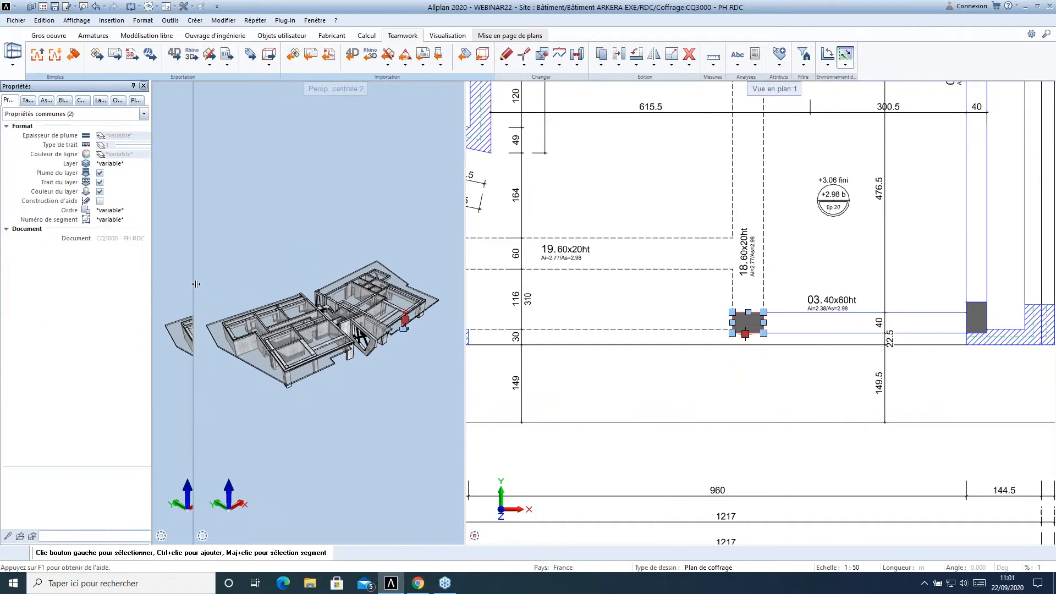
click(143, 113)
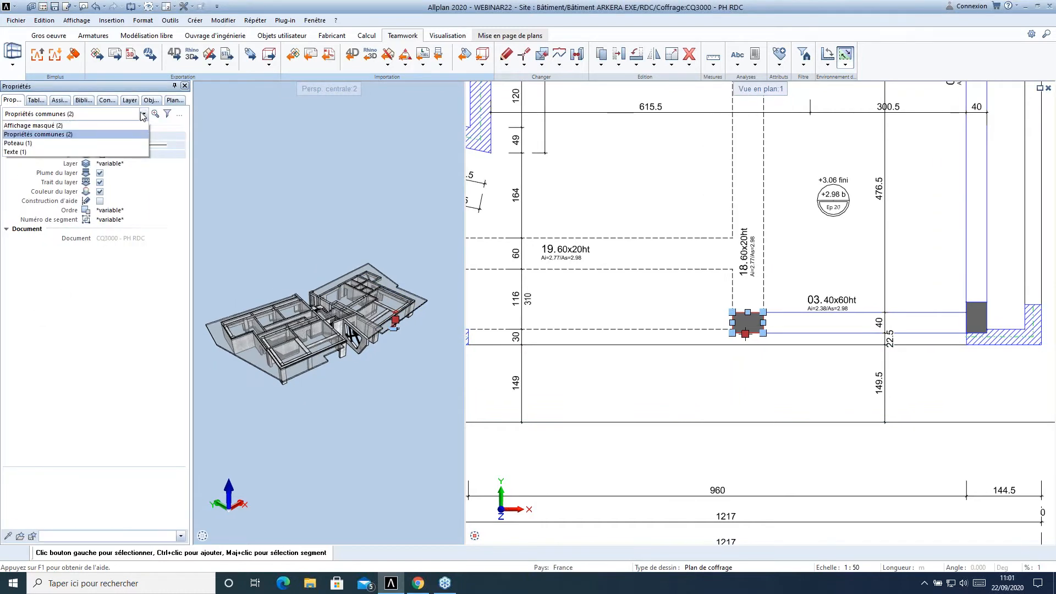
click(33, 132)
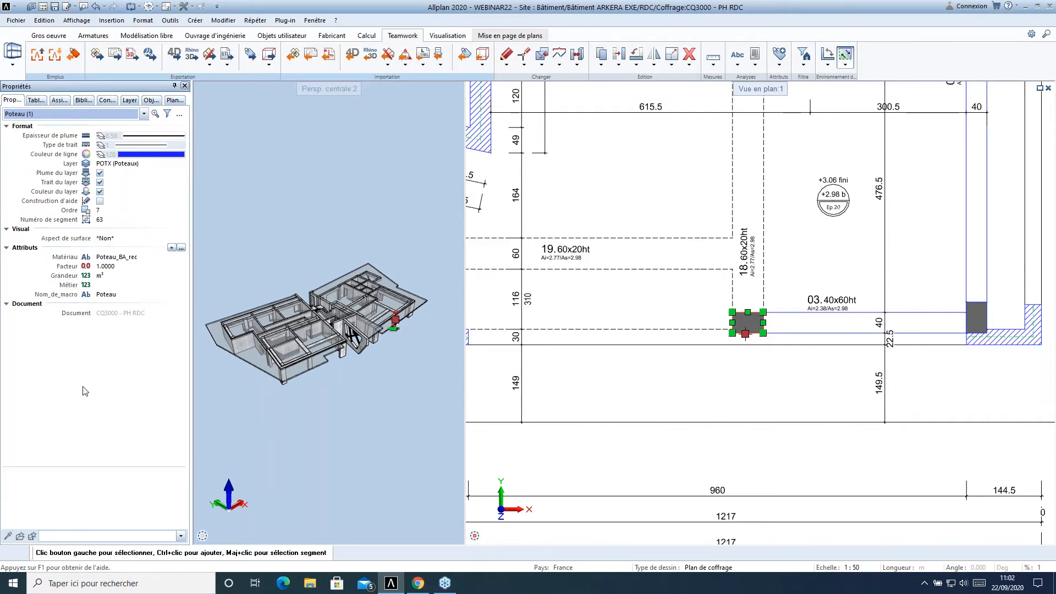
- Open the column's attributes for editing and add the Désignation attribute from the Architecture générale group
click(182, 248)
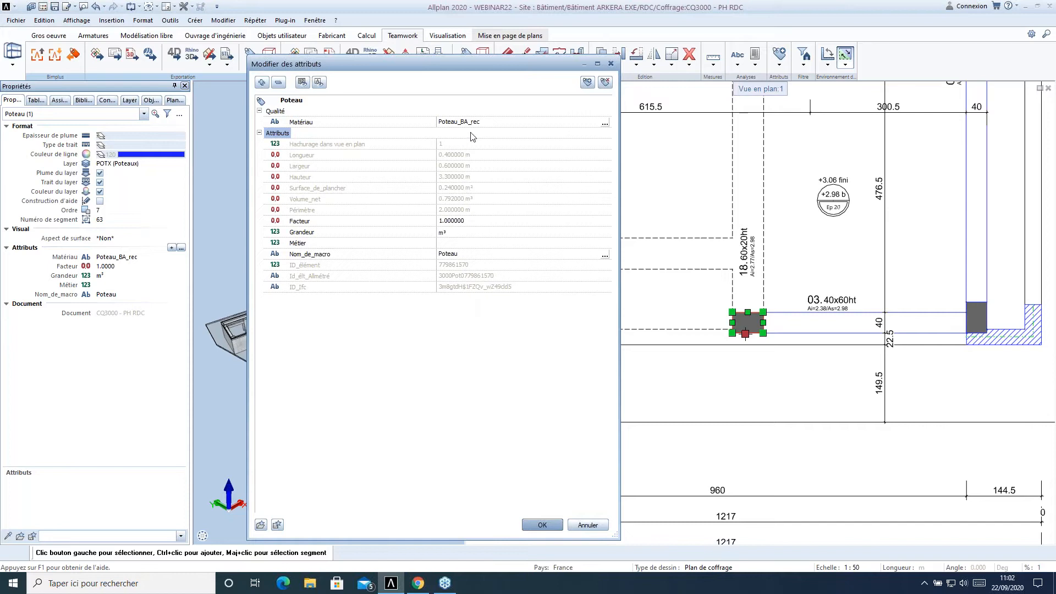
click(587, 83)
drag(569, 169, 609, 144)
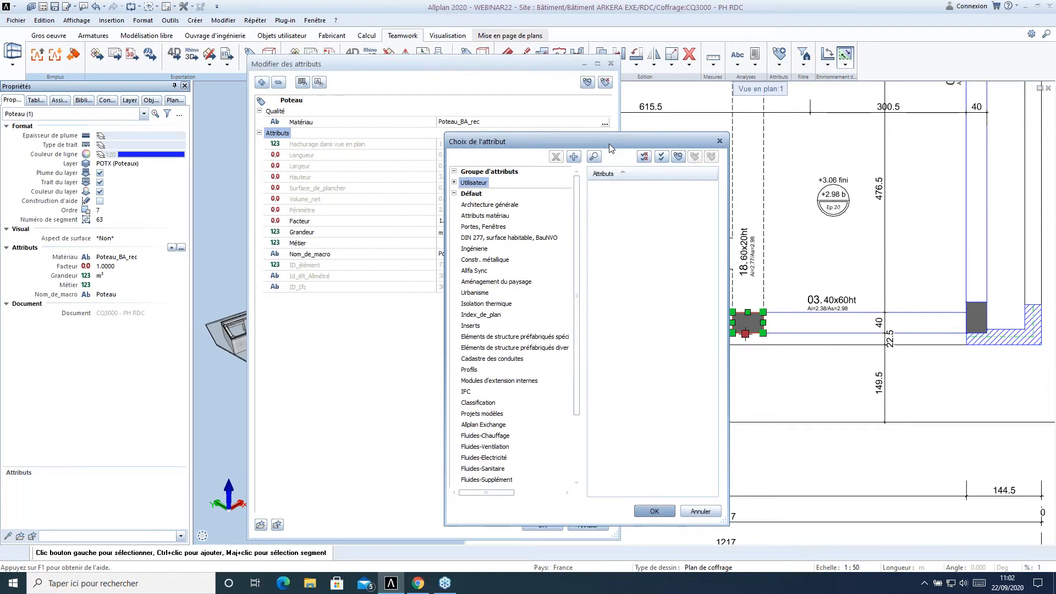
click(498, 205)
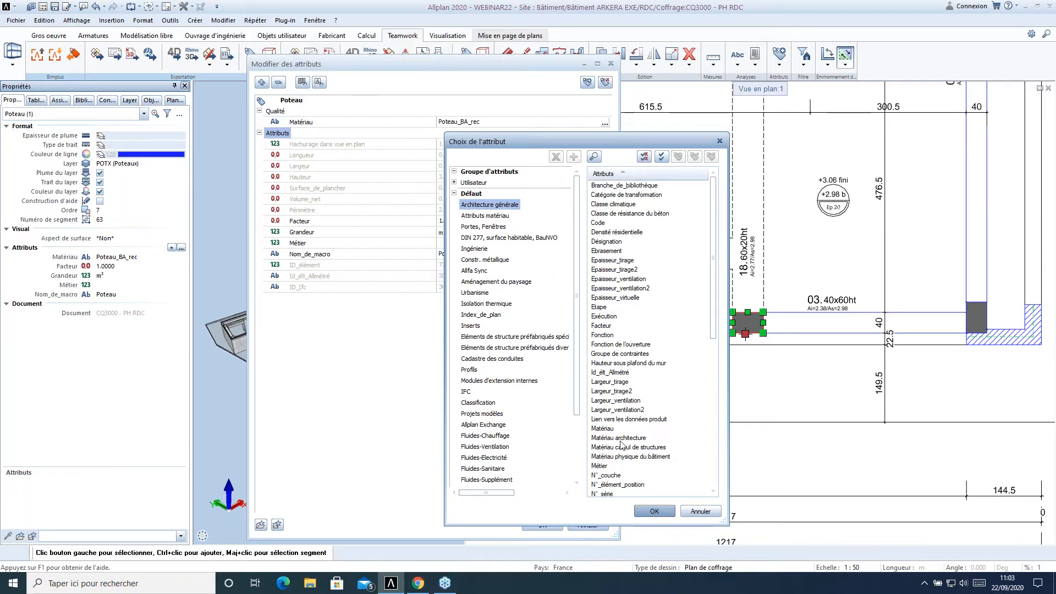
click(605, 242)
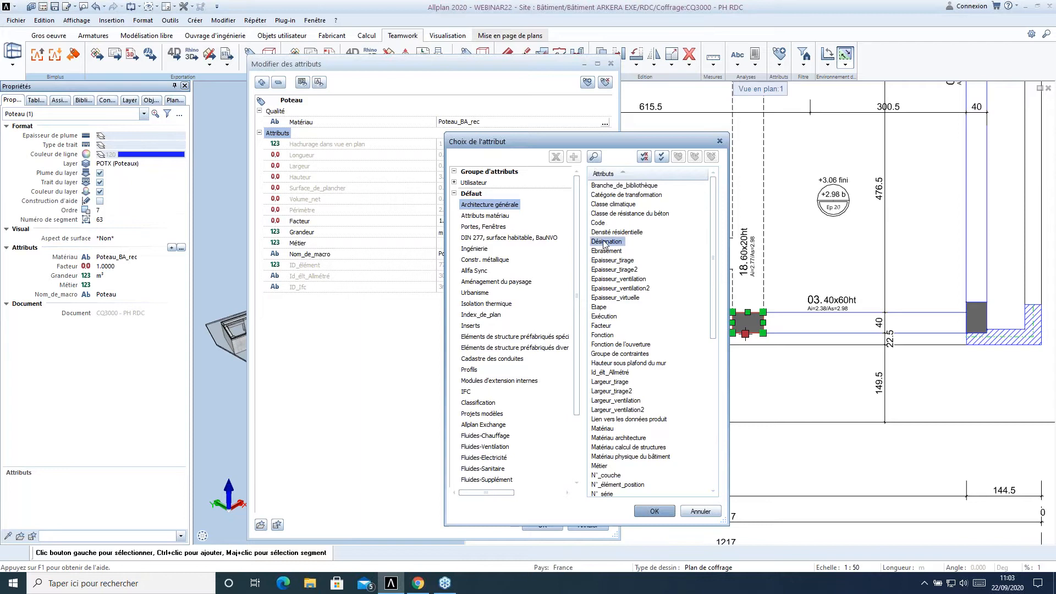
scroll(635, 435, down, 3)
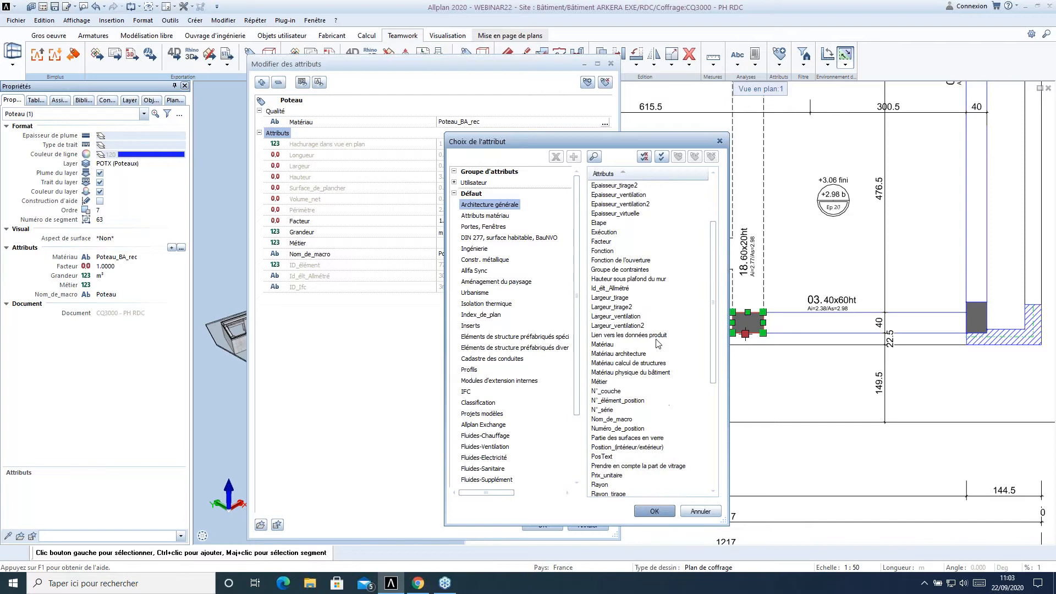
scroll(629, 299, up, 1)
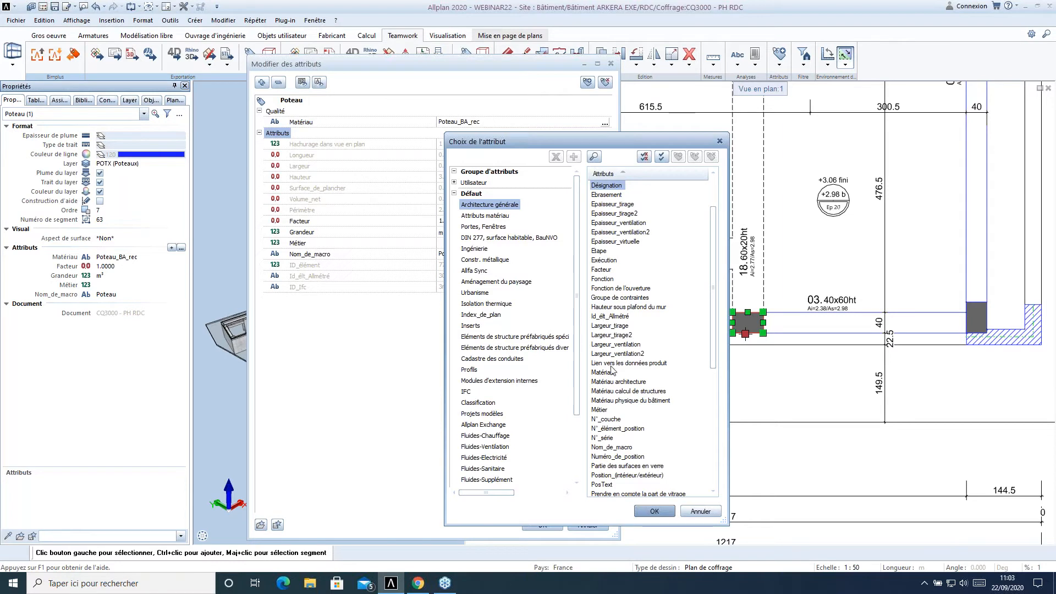
scroll(640, 432, down, 3)
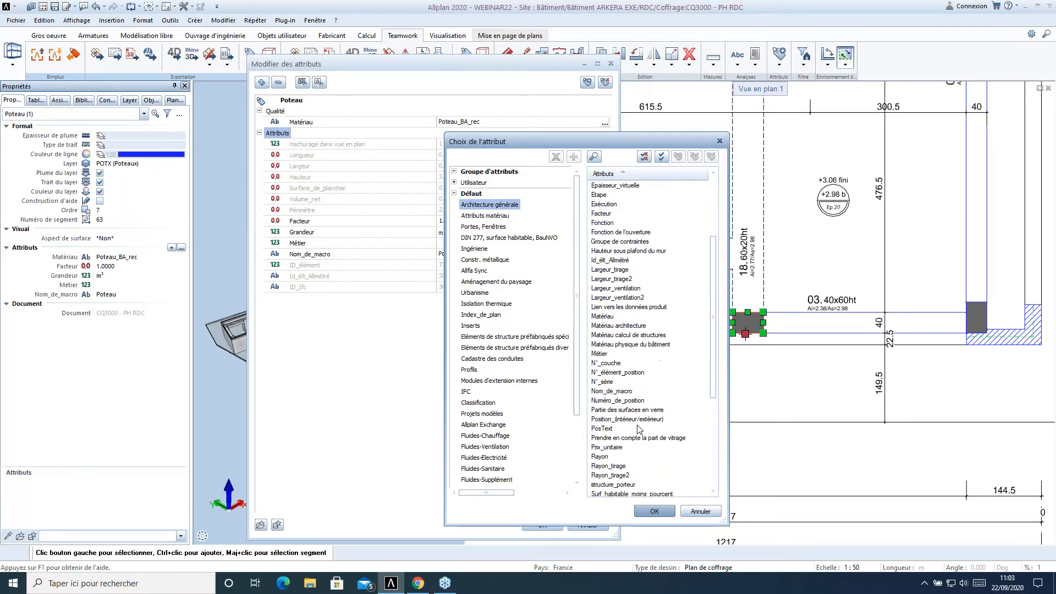
scroll(644, 434, down, 3)
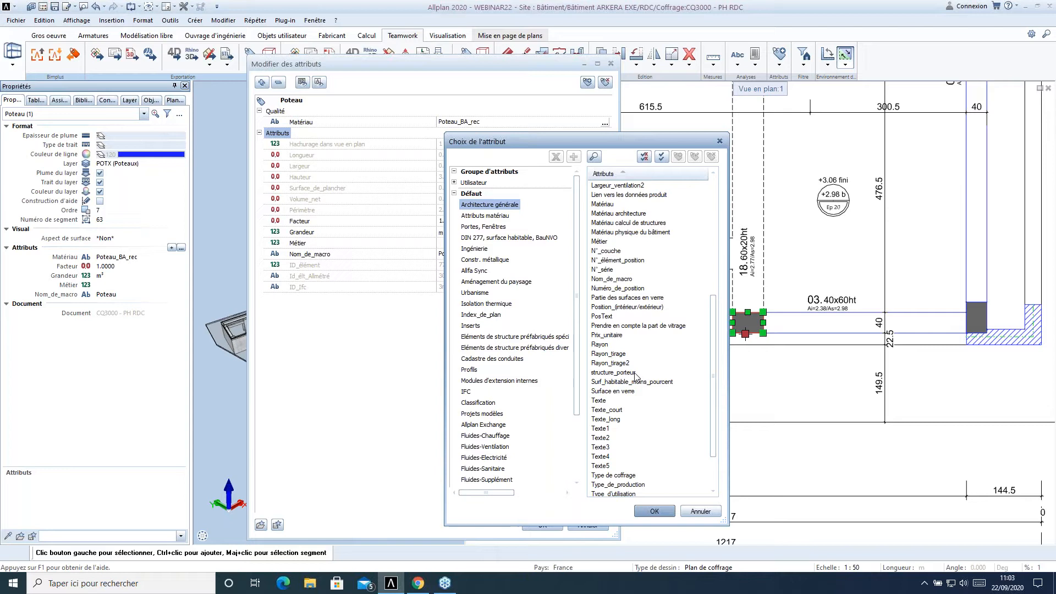
scroll(638, 363, up, 4)
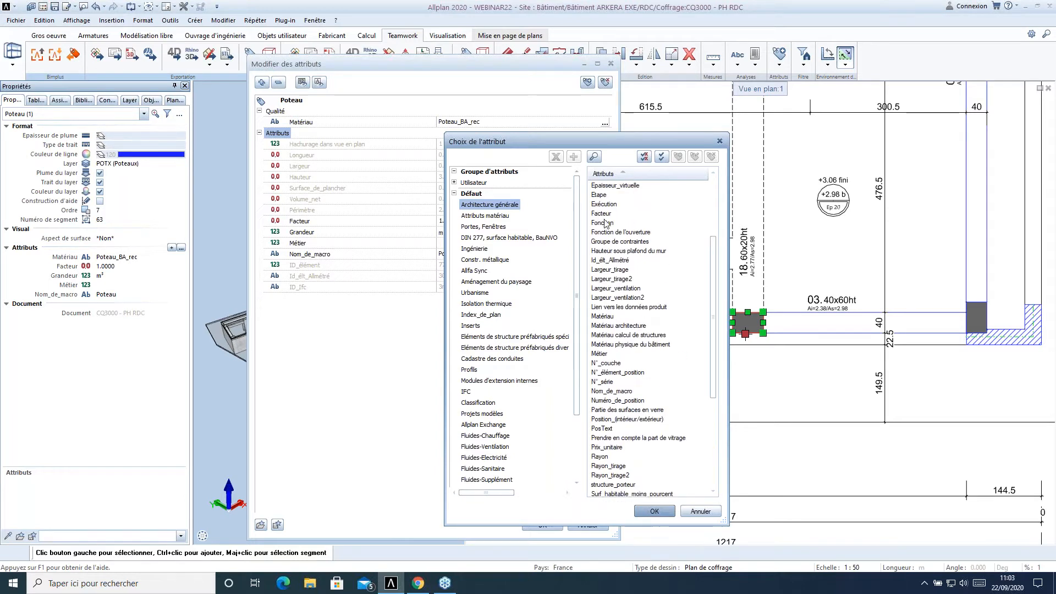
scroll(619, 237, up, 3)
click(610, 213)
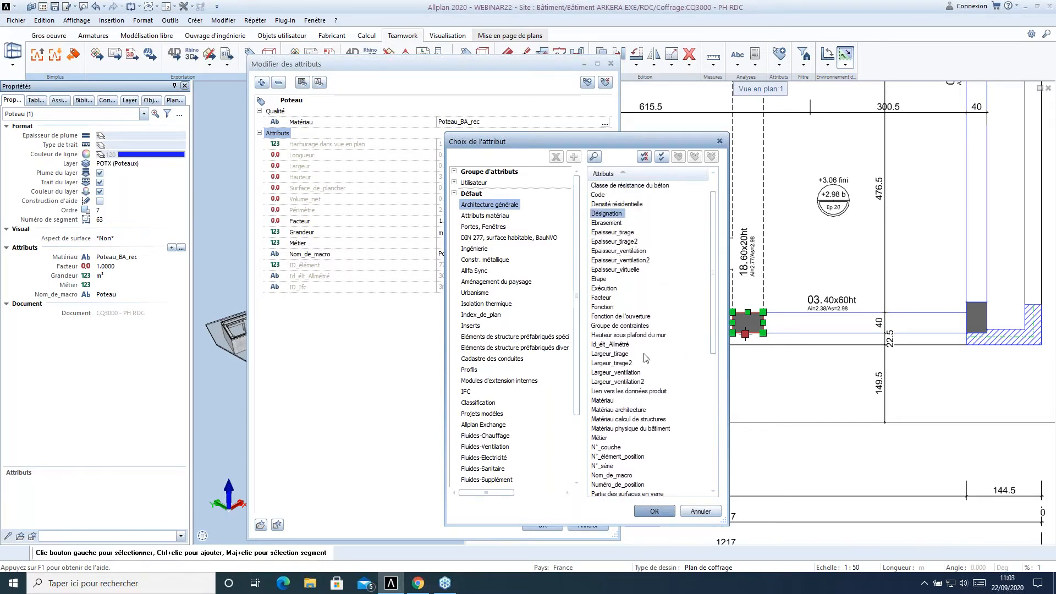
click(654, 511)
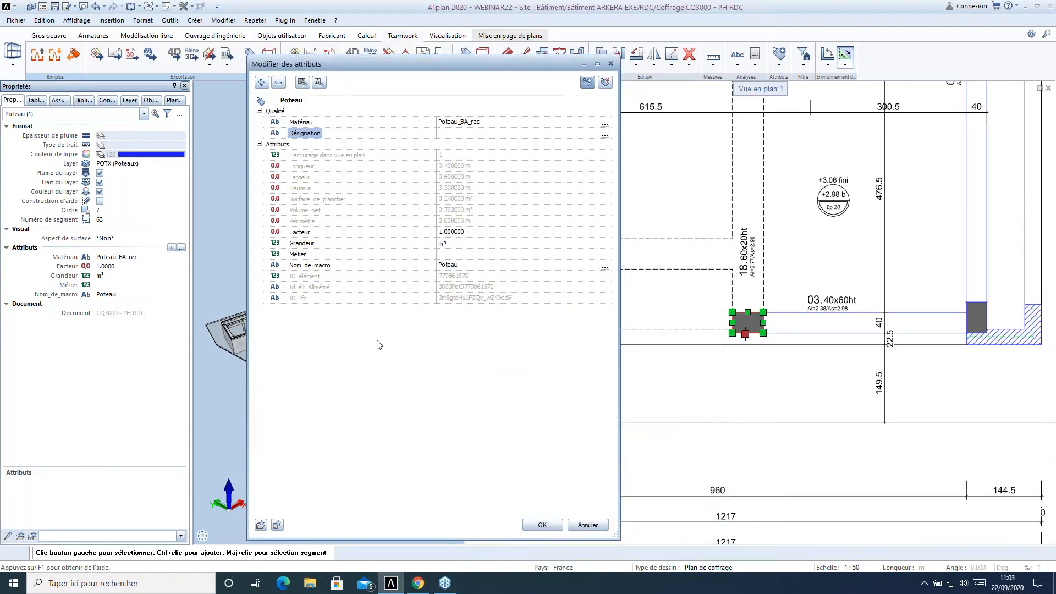
- Add the structure_porteur attribute from the Architecture générale group to the column
click(587, 82)
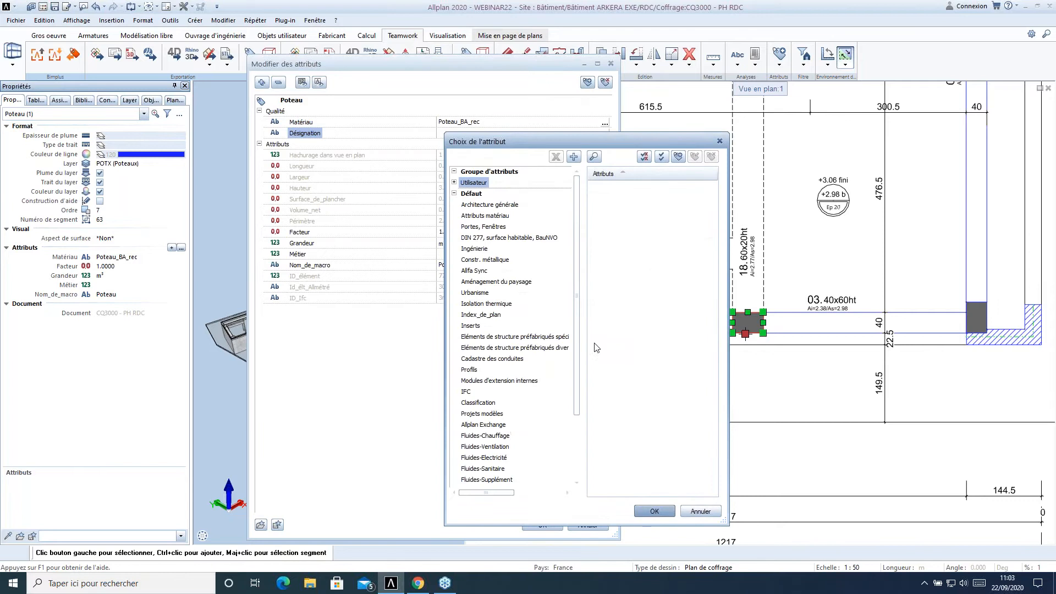
click(492, 204)
scroll(649, 385, down, 6)
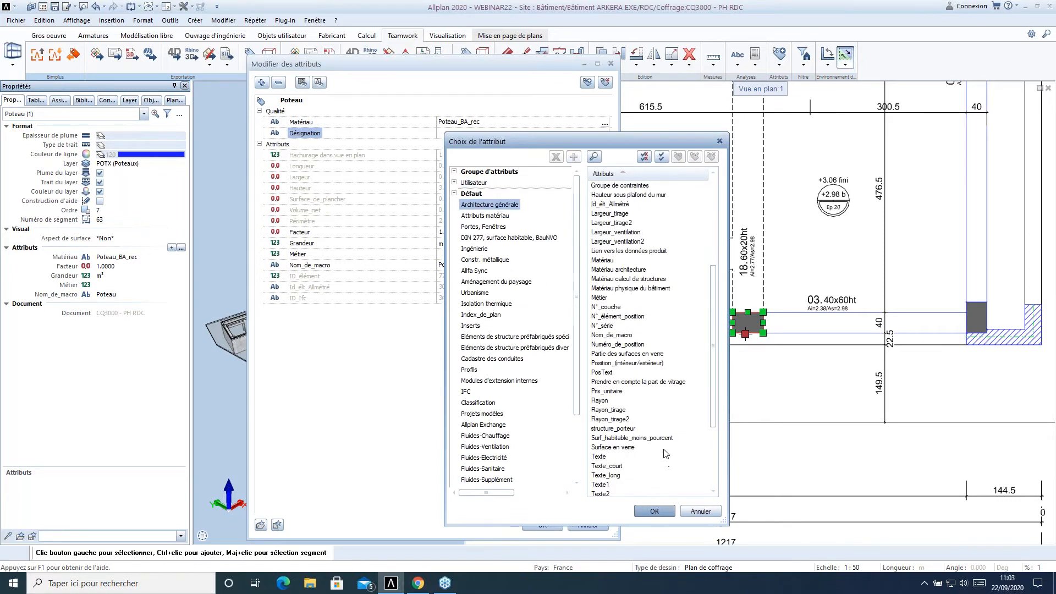
click(620, 428)
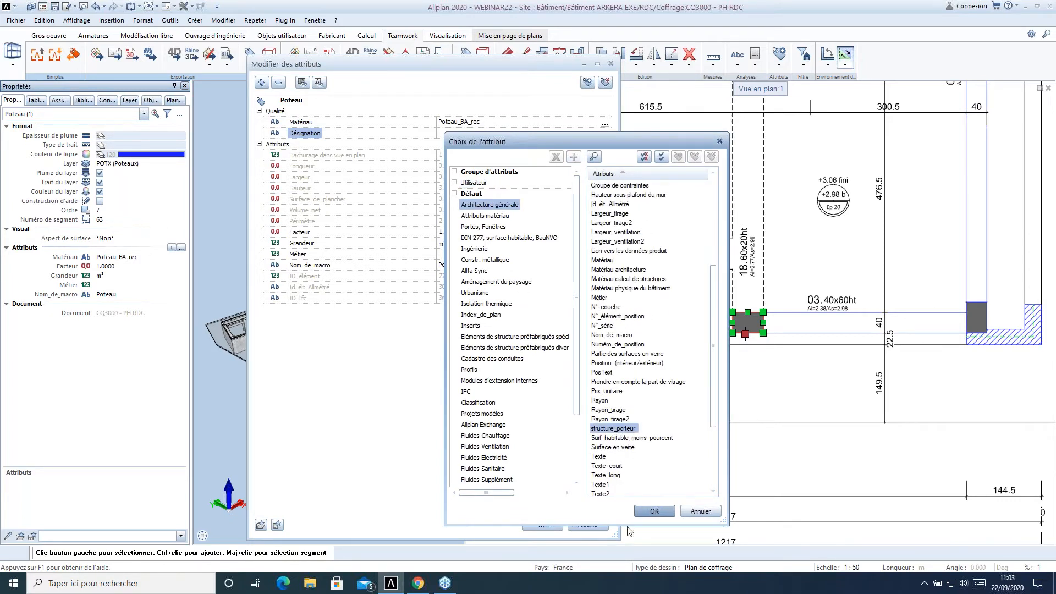
click(653, 511)
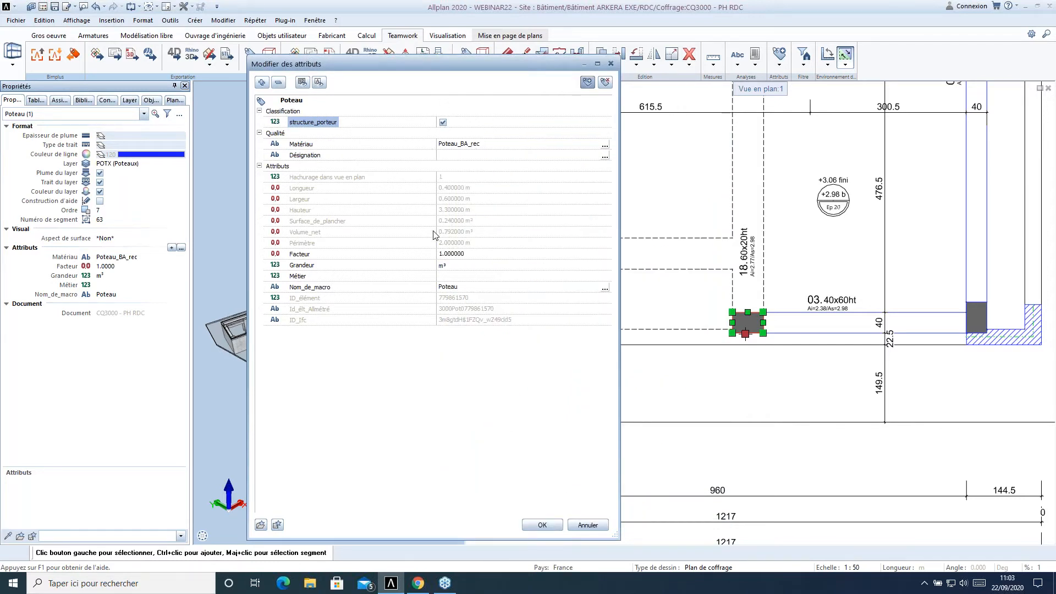
- Set the column's Désignation to Pot 01, apply the attribute changes and deselect the column
click(473, 155)
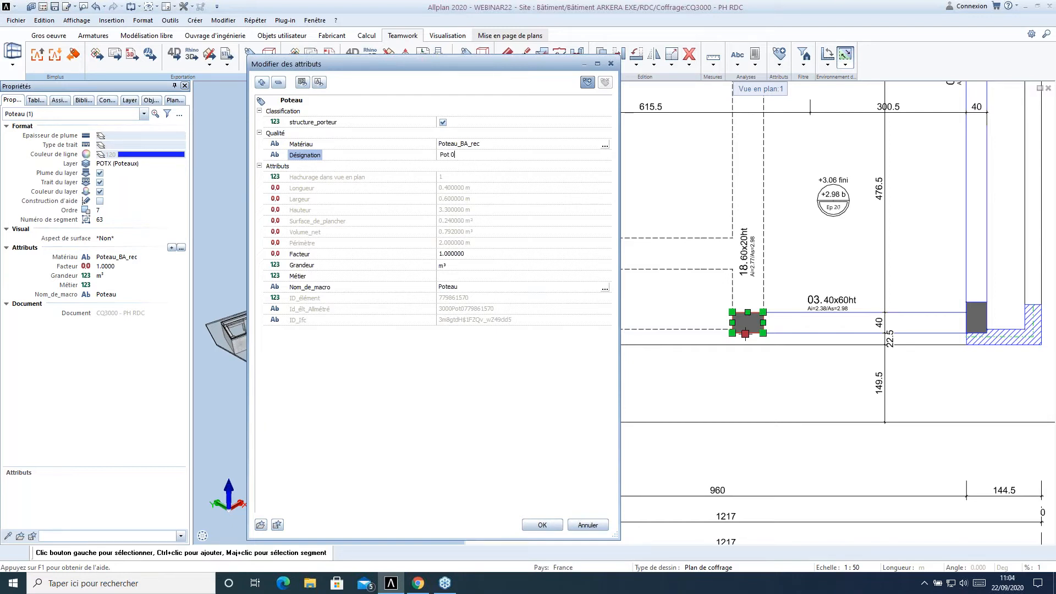
key(Return)
click(541, 526)
key(Escape)
scroll(727, 298, down, 2)
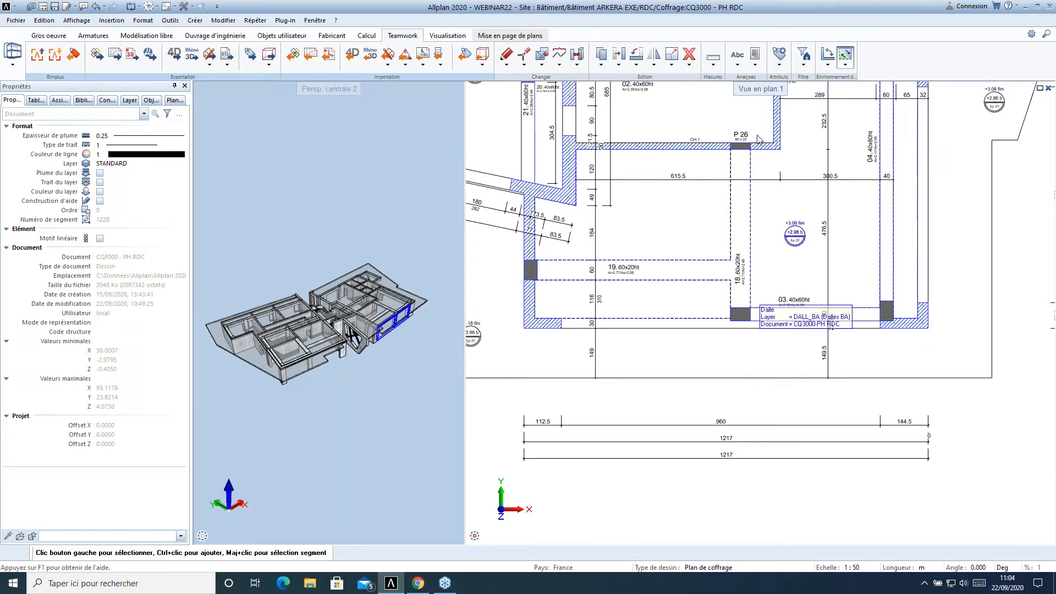
click(778, 65)
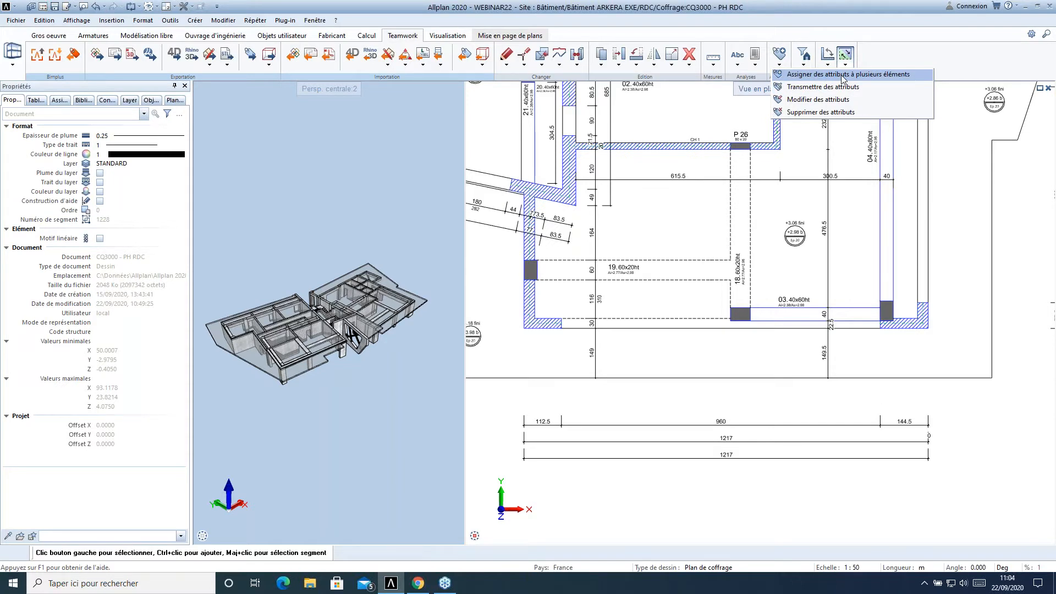
click(898, 60)
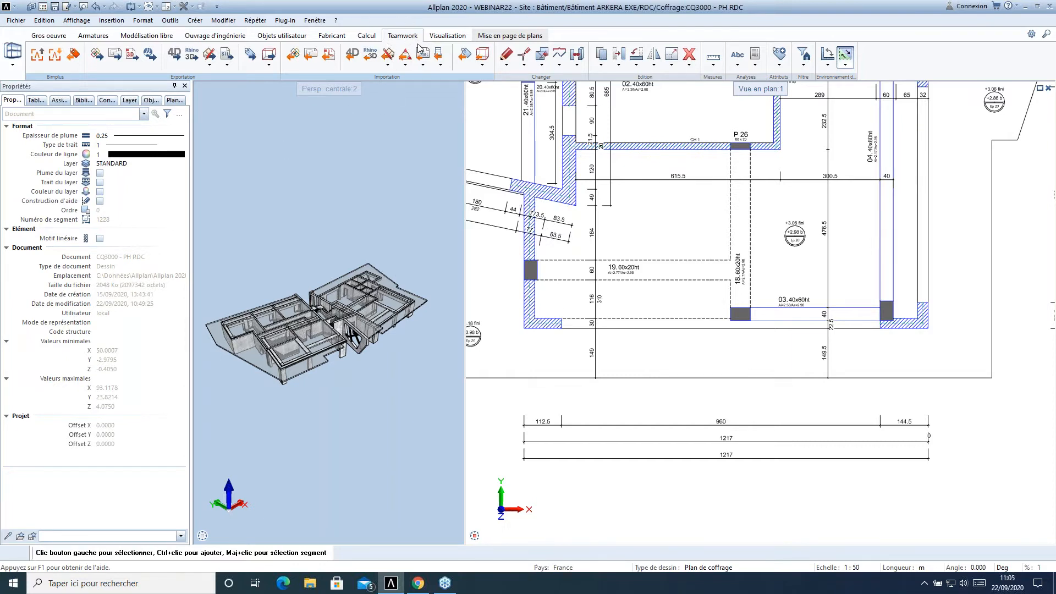
- Export the attributes of all columns in the drawing to Excel, using the architecture filter limited to Poteau
click(250, 55)
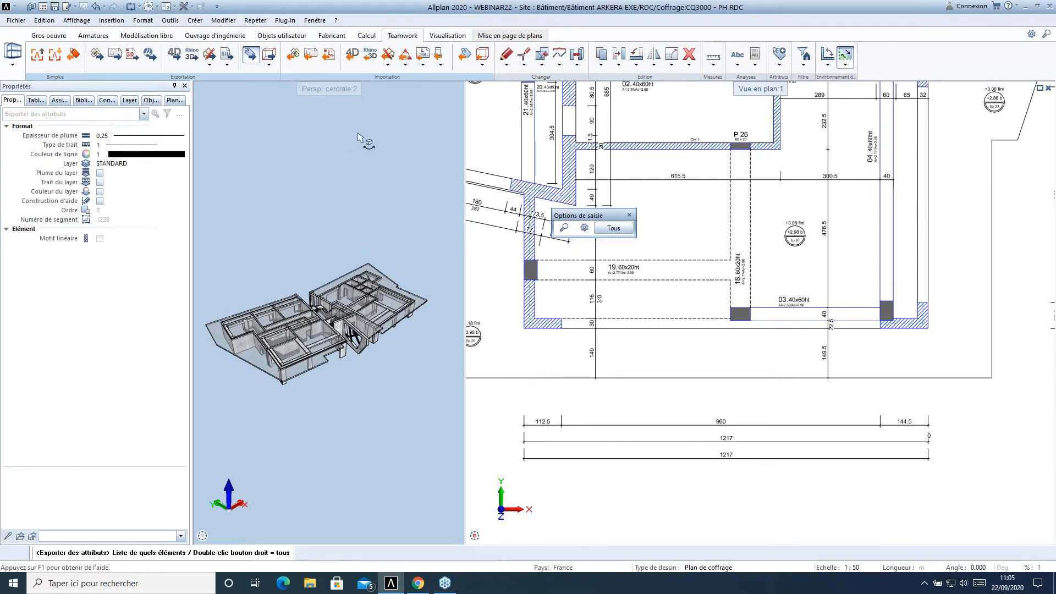
click(803, 55)
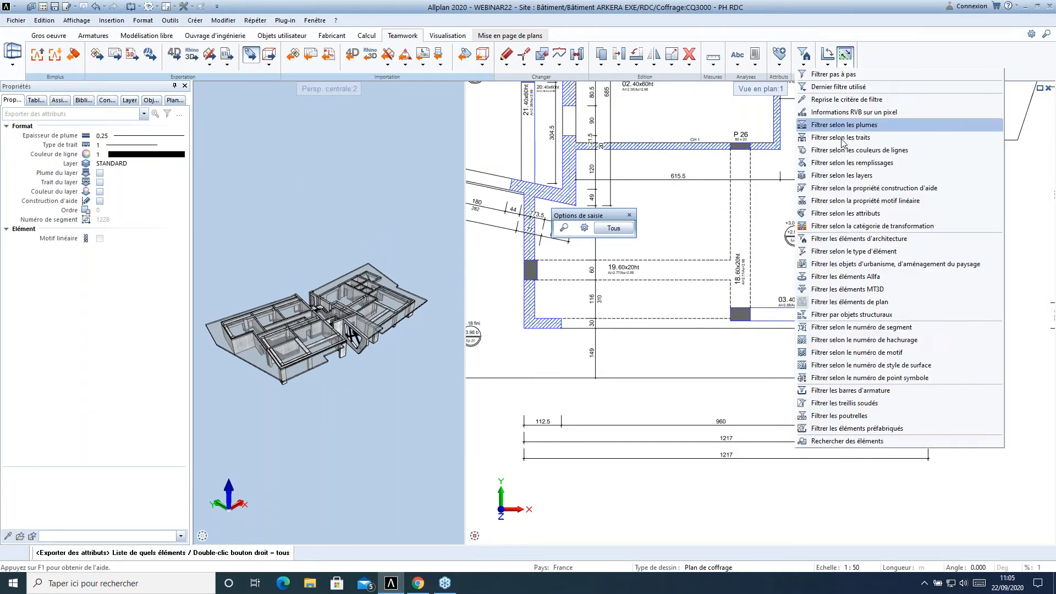
click(881, 240)
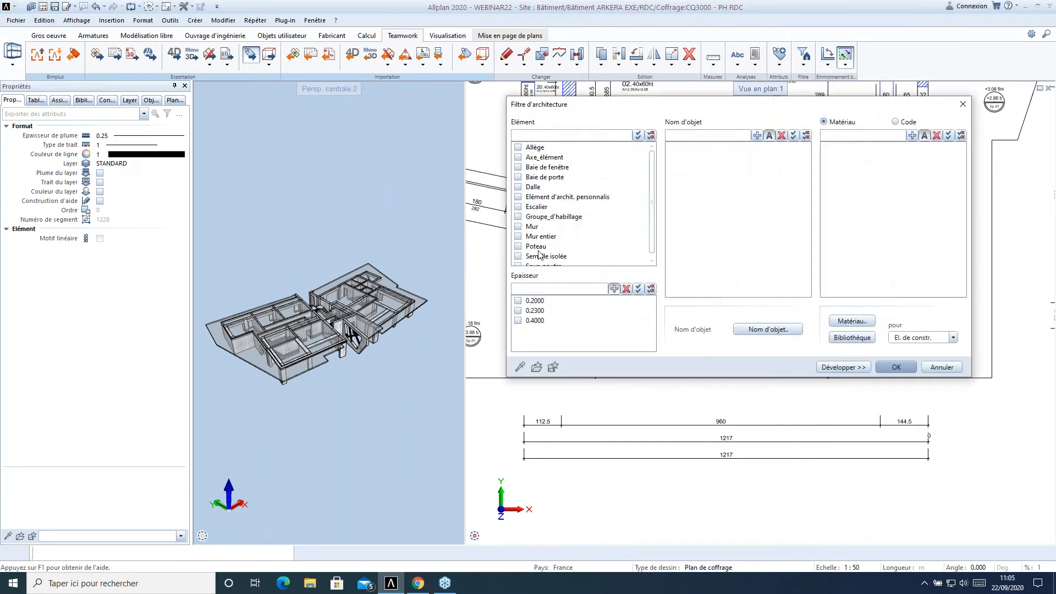
click(903, 368)
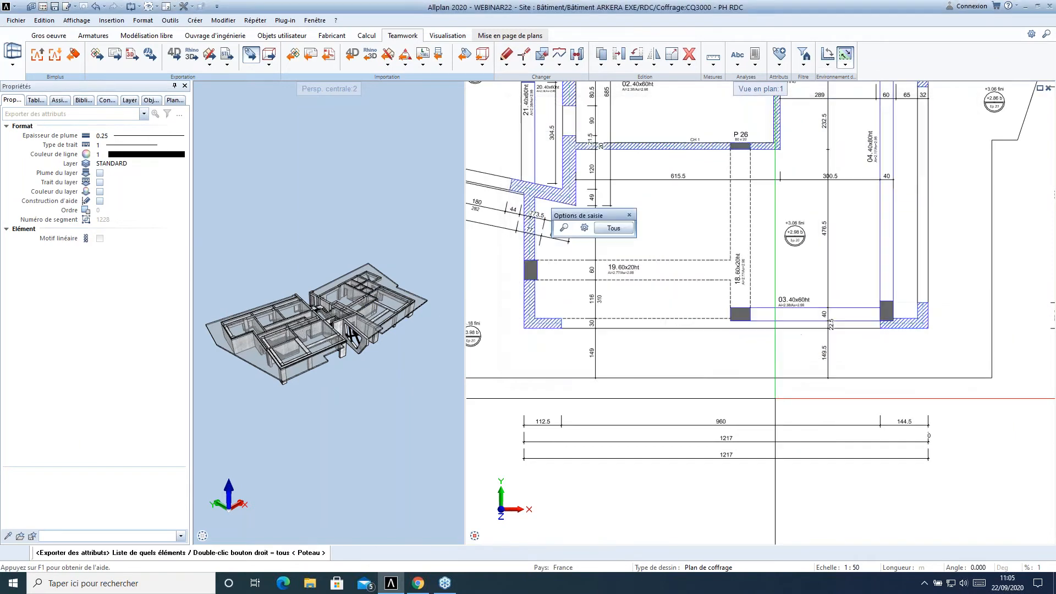
scroll(720, 354, down, 5)
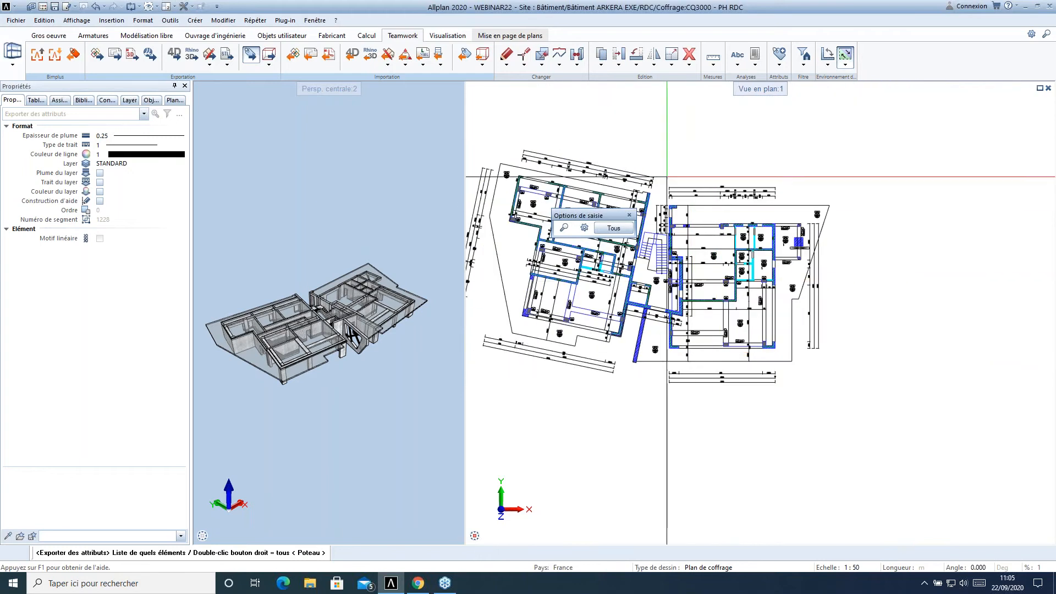
click(614, 229)
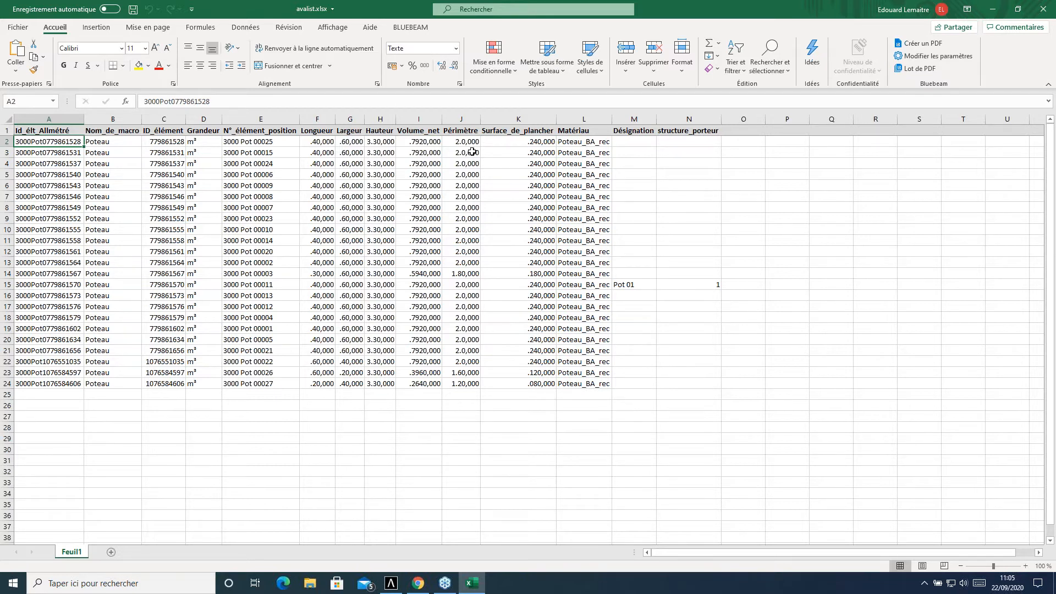
- Enter Pot 01 in cell M2 and fill the Désignation series down to Pot 23 in row 24
click(639, 286)
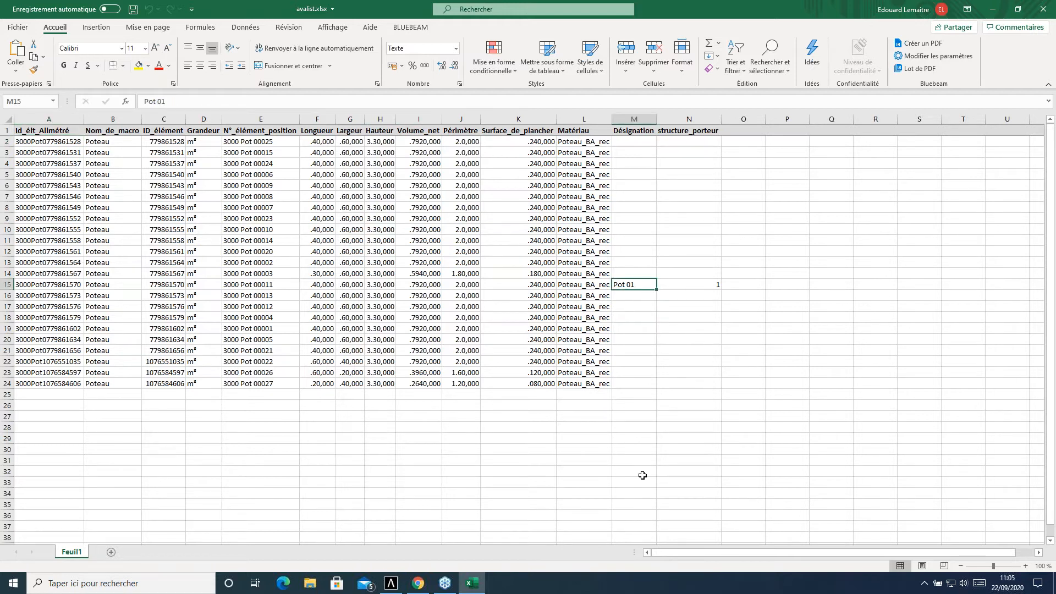
click(683, 287)
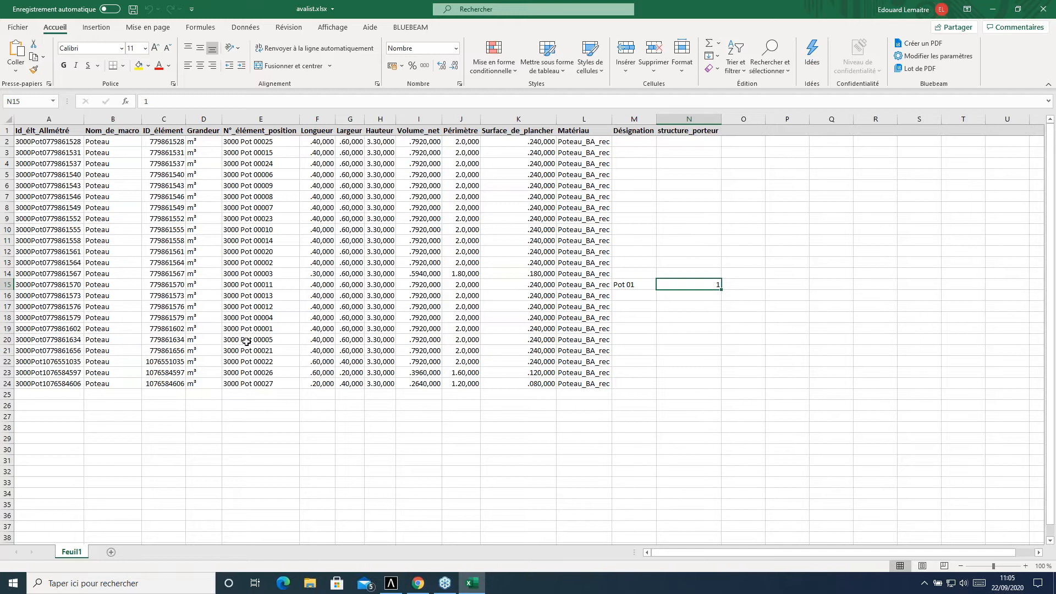
click(638, 142)
text(Pot 01)
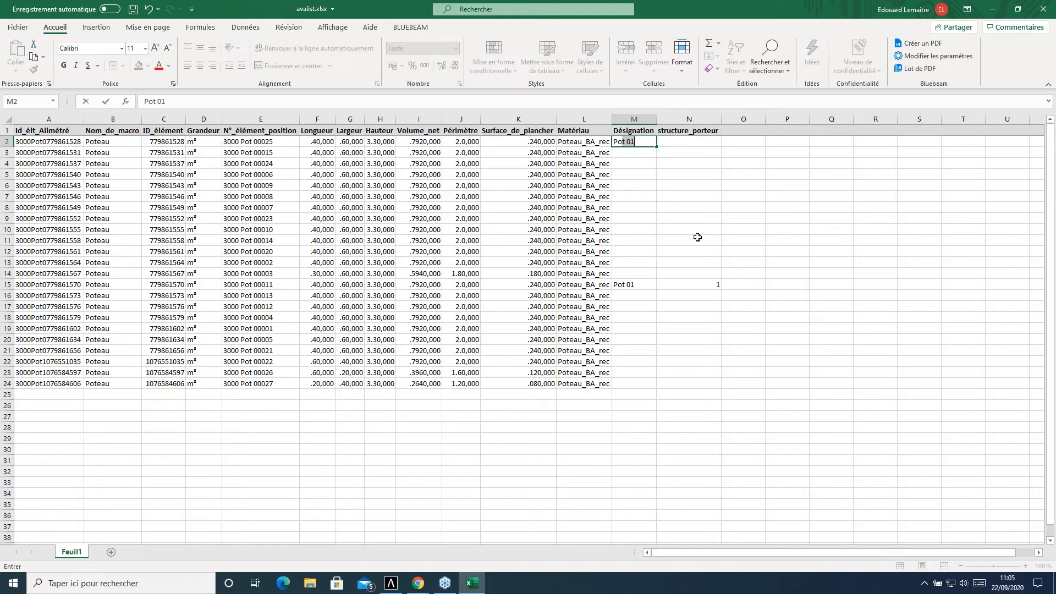
click(681, 210)
click(638, 142)
drag(656, 147, 657, 392)
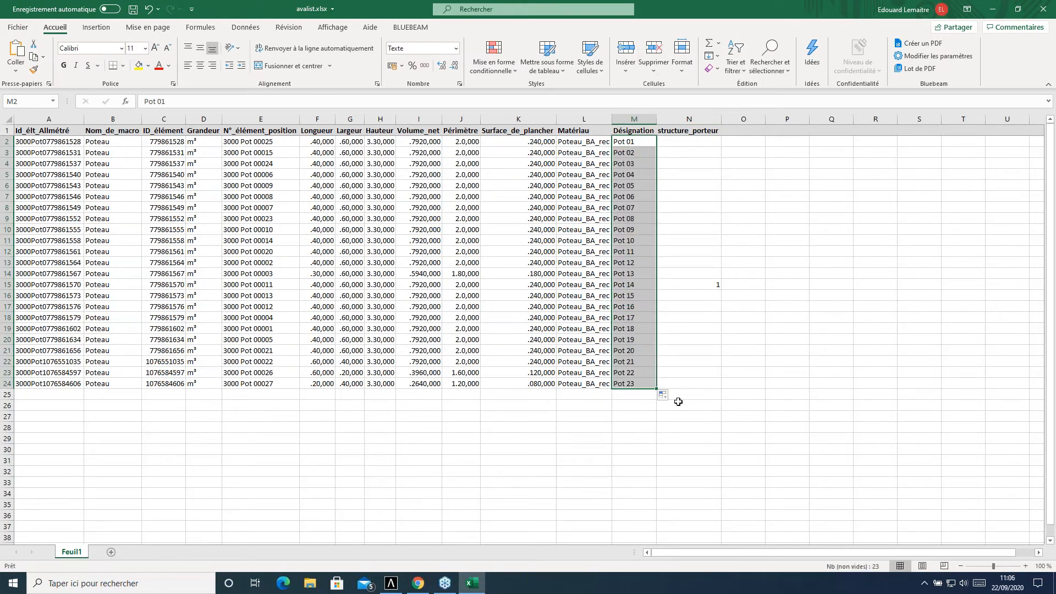
- Fill the structure_porteur column with 1 from row 2 to row 24 and clear cell N25
click(705, 286)
click(701, 143)
text(1)
key(Return)
text(1)
key(Return)
drag(693, 142, 728, 396)
click(693, 394)
key(Delete)
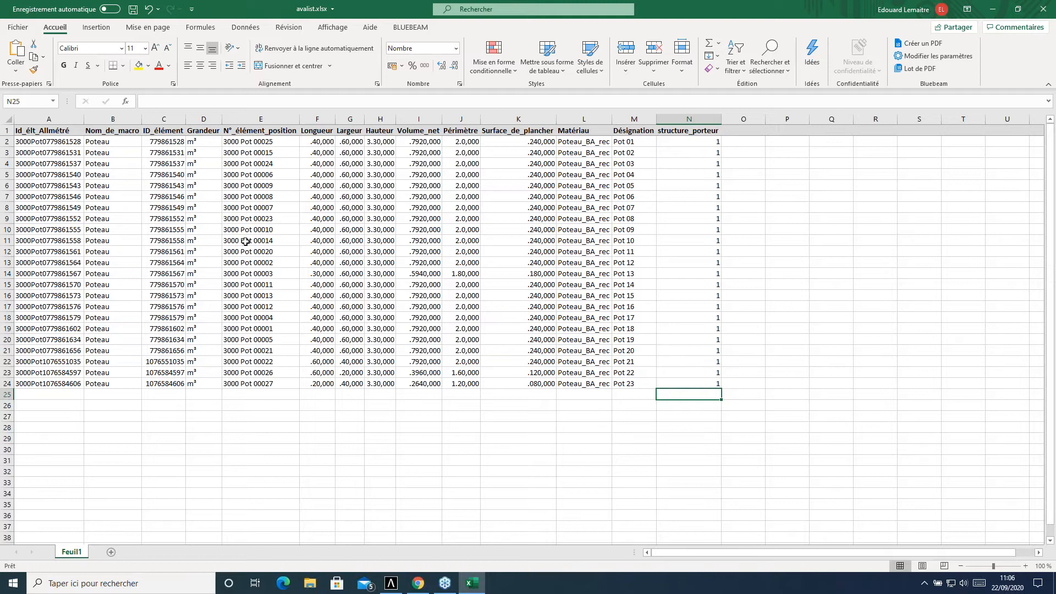
- Save the edited avalist.xlsx workbook, close it and return to the Allplan floor plan
click(132, 10)
click(1045, 9)
scroll(715, 305, up, 3)
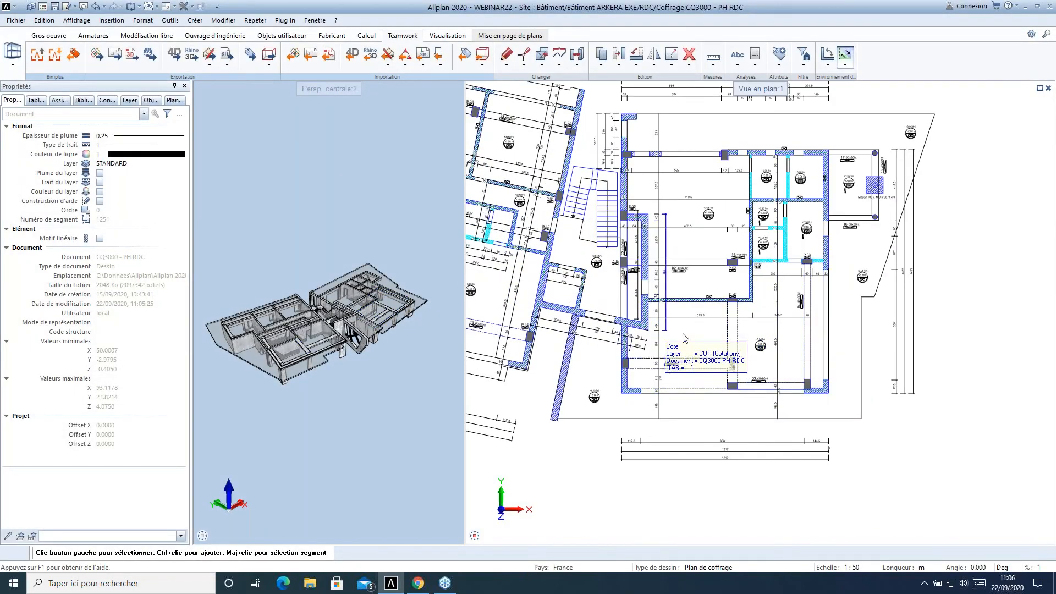
- Import the attribute values from avalist.xlsx with the comparison window enabled, accepting the preselected Désignation and structure_porteur values
click(464, 56)
click(460, 212)
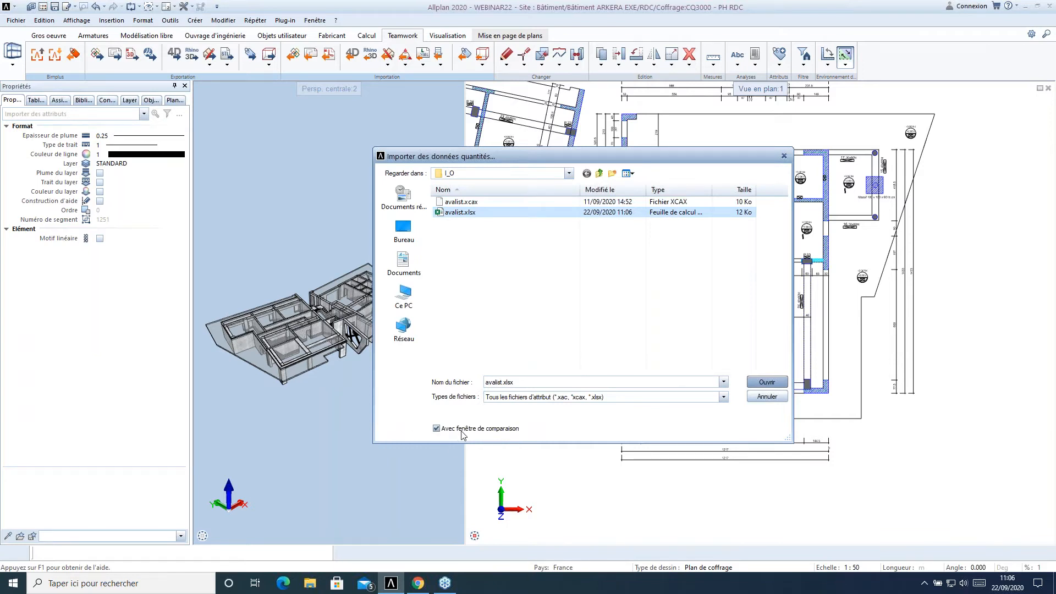
click(770, 384)
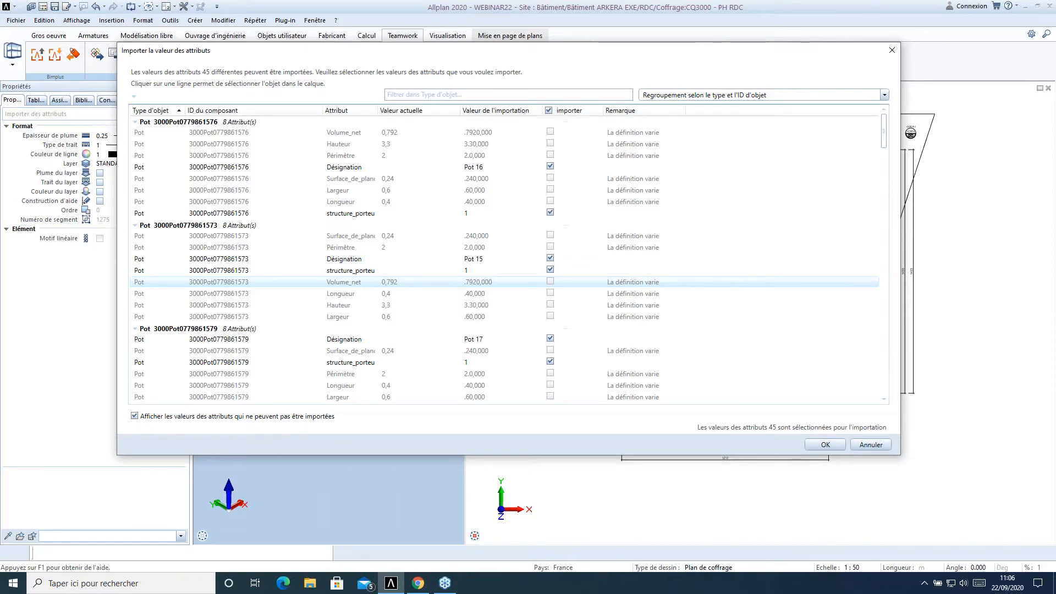
scroll(448, 238, down, 2)
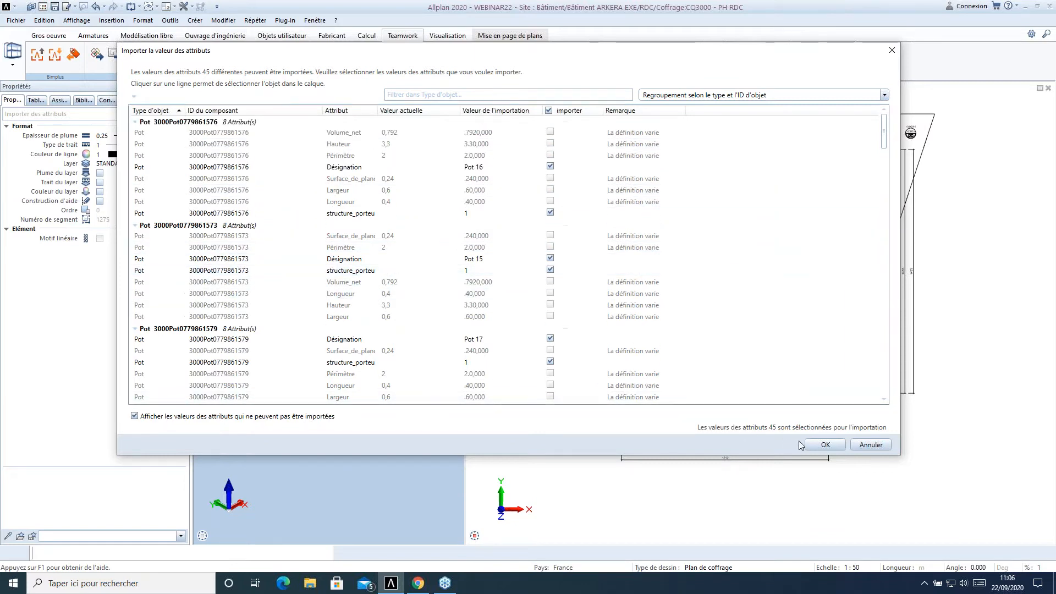
click(825, 445)
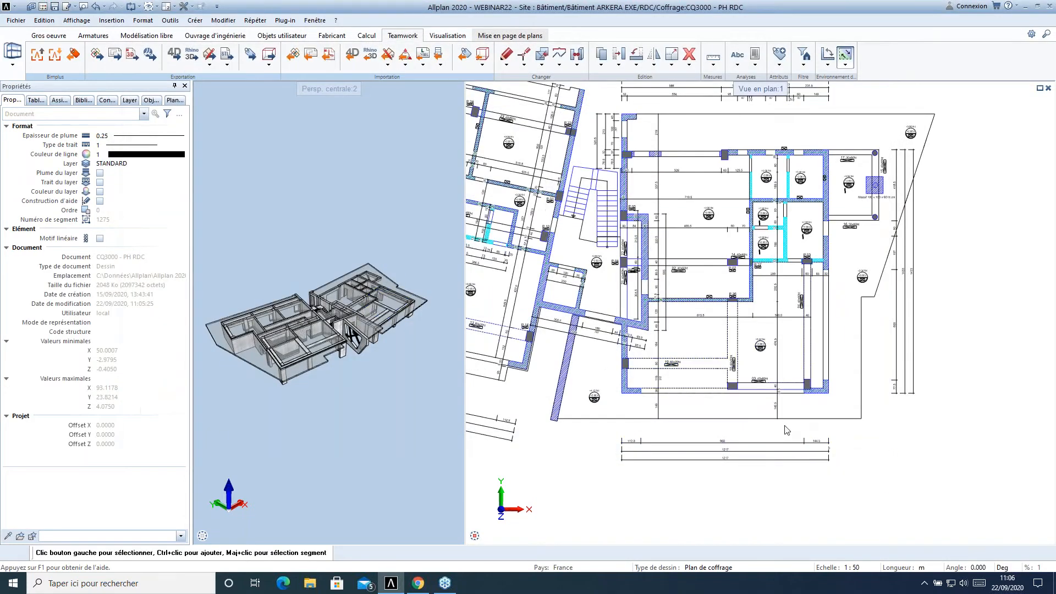
- Inspect the attributes of the 30 x 60 column labelled P 03, checking its imported Désignation and structure_porteur
scroll(781, 417, up, 4)
middle_drag(617, 399, 734, 368)
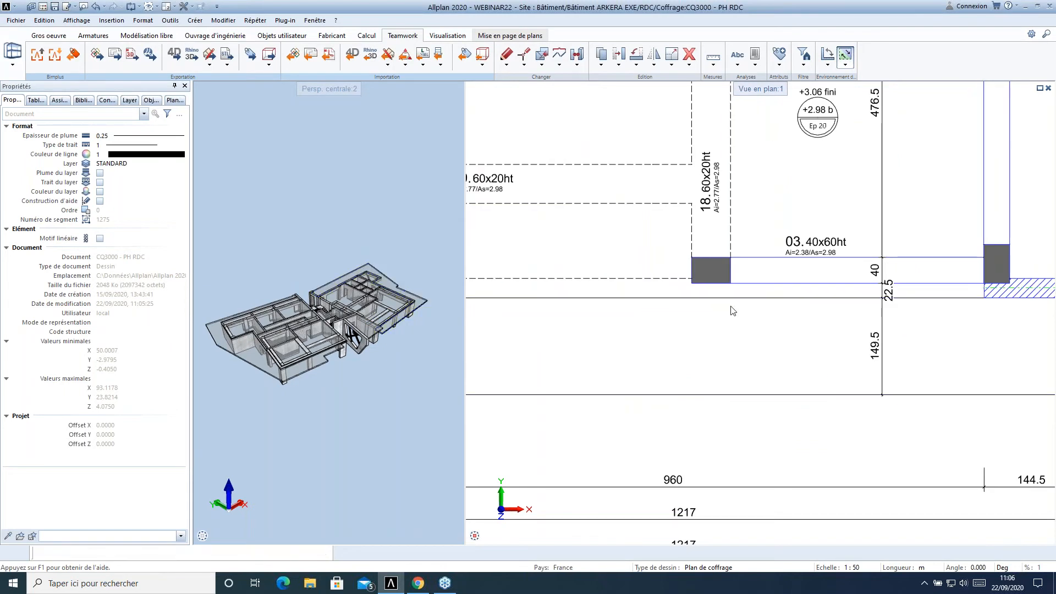
middle_drag(842, 320, 569, 490)
middle_drag(686, 337, 572, 488)
middle_drag(628, 132, 674, 280)
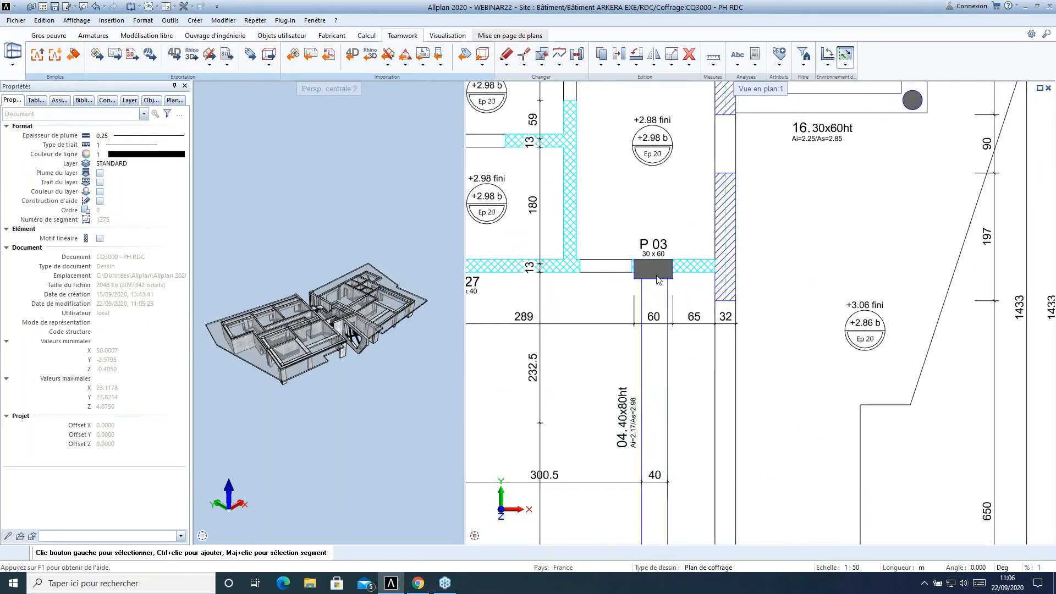
right_click(675, 280)
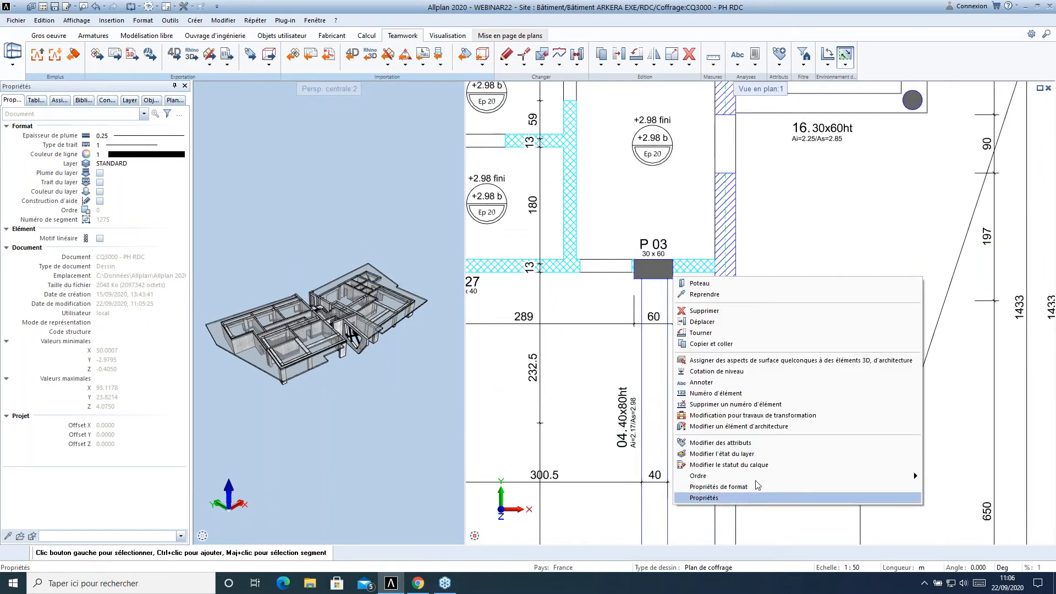
click(760, 446)
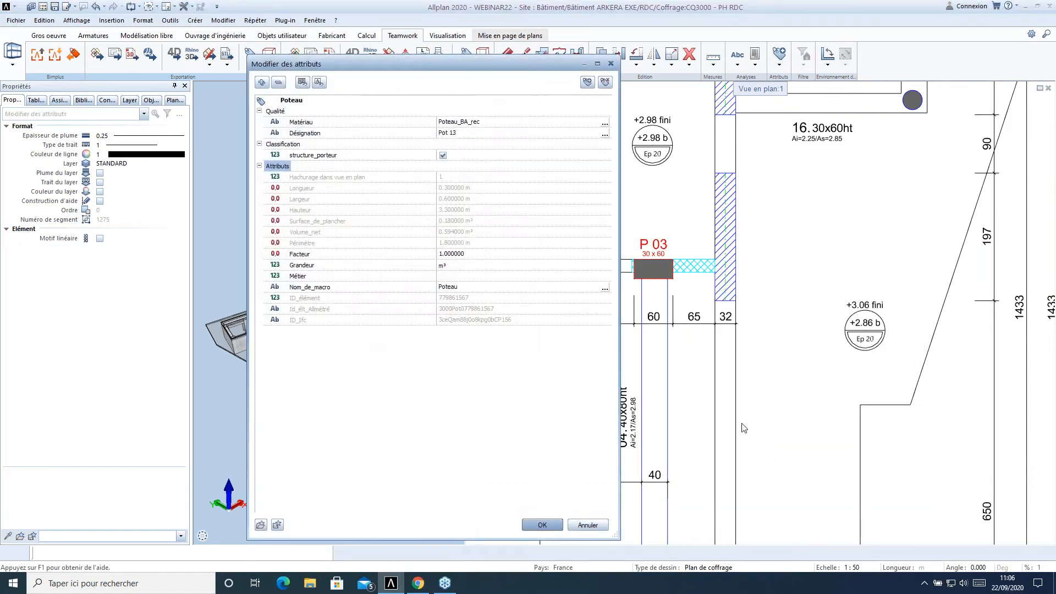
click(468, 138)
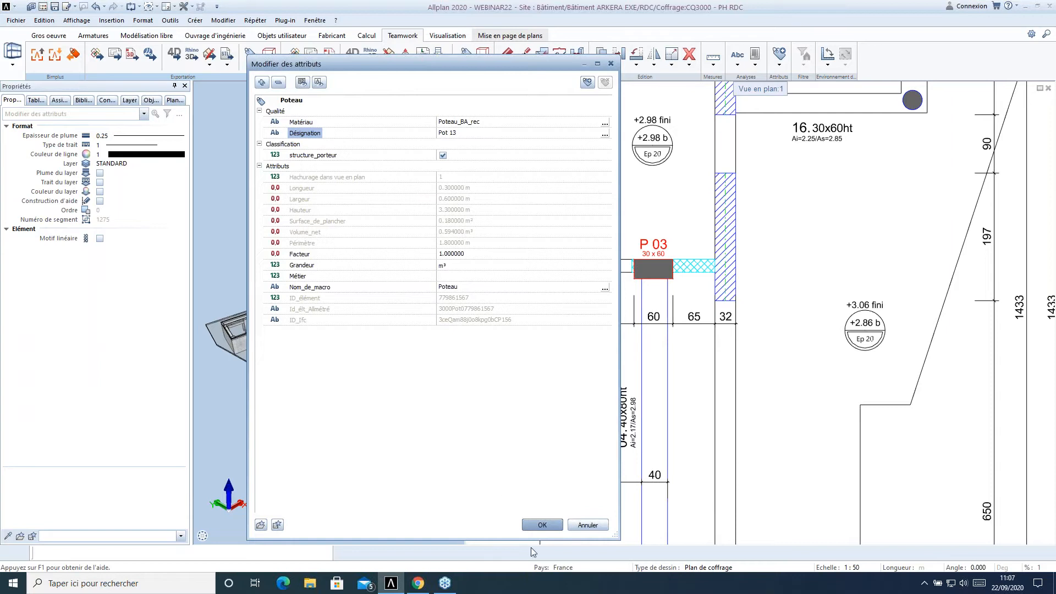
click(550, 525)
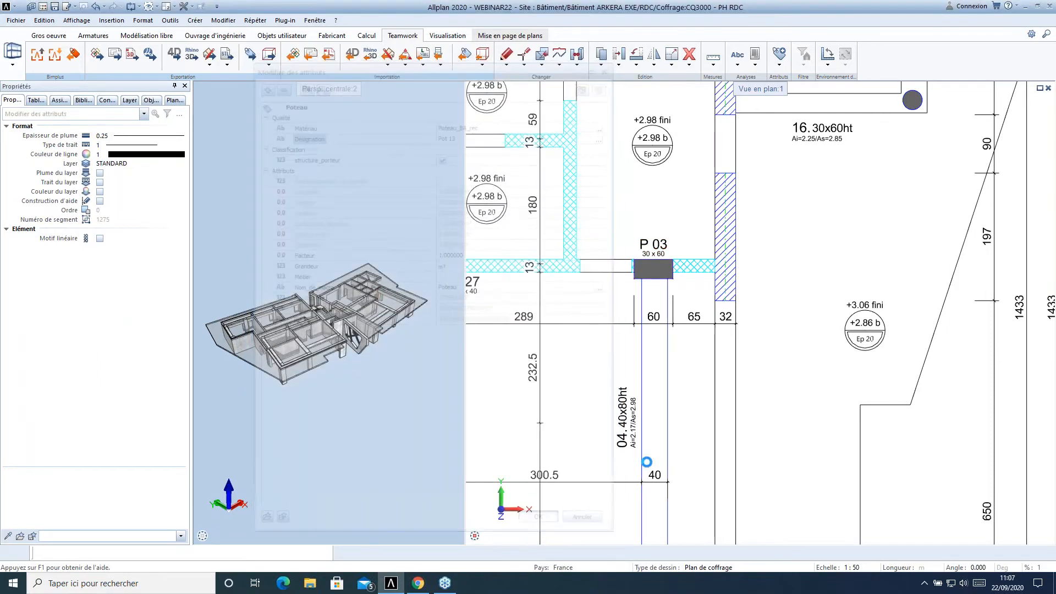
scroll(787, 122, down, 5)
scroll(665, 360, up, 3)
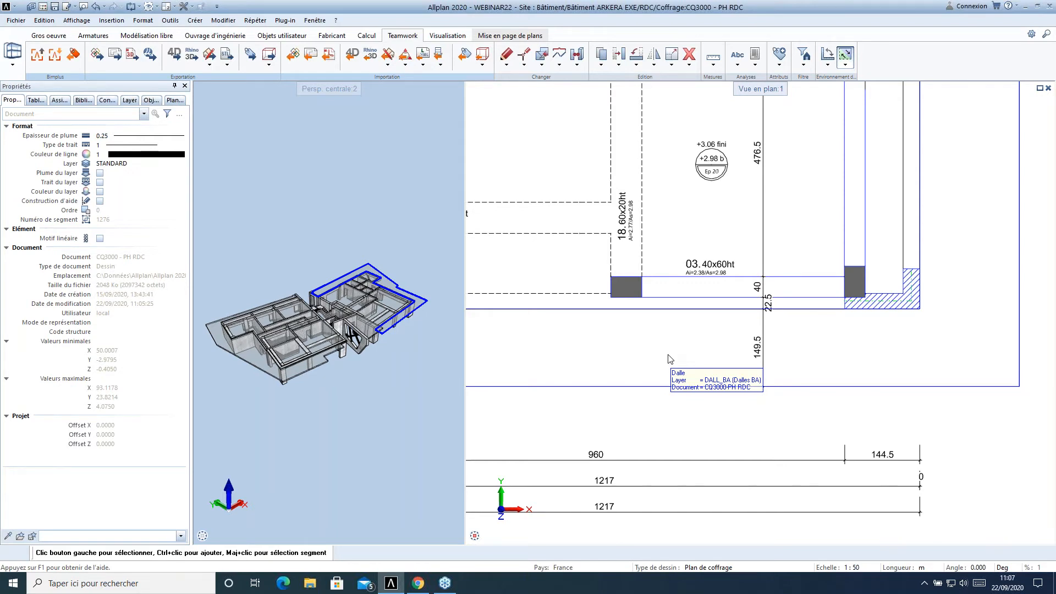
middle_drag(601, 333, 679, 354)
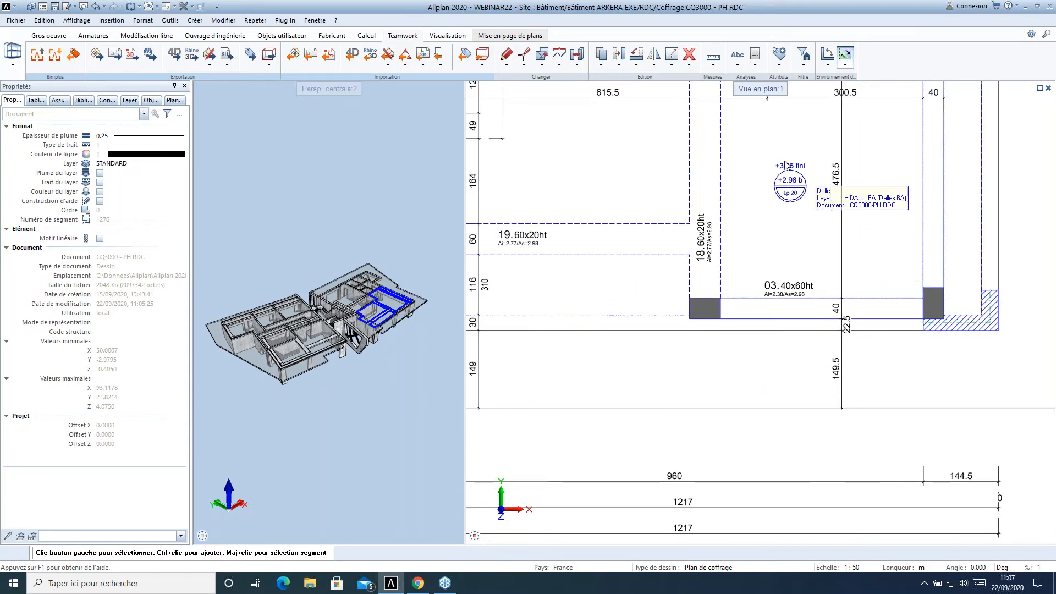
middle_drag(544, 219, 719, 237)
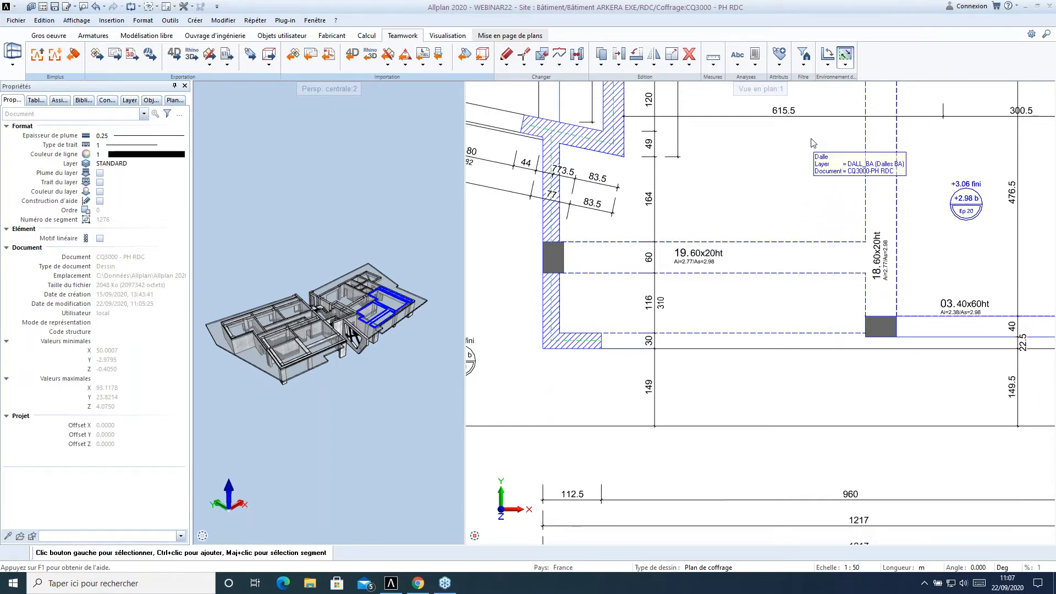
scroll(812, 394, down, 1)
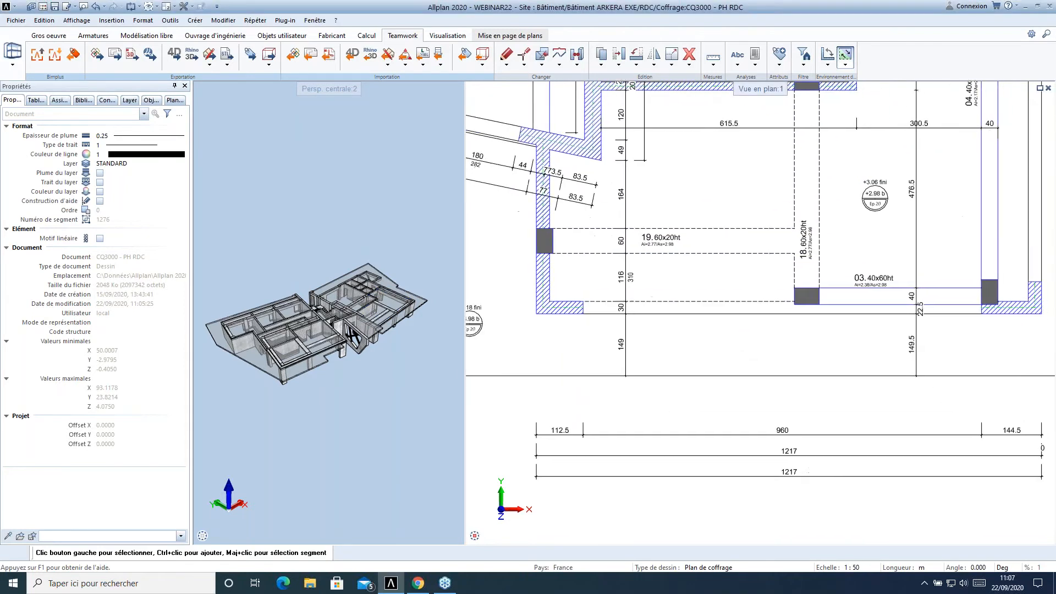
scroll(810, 293, up, 2)
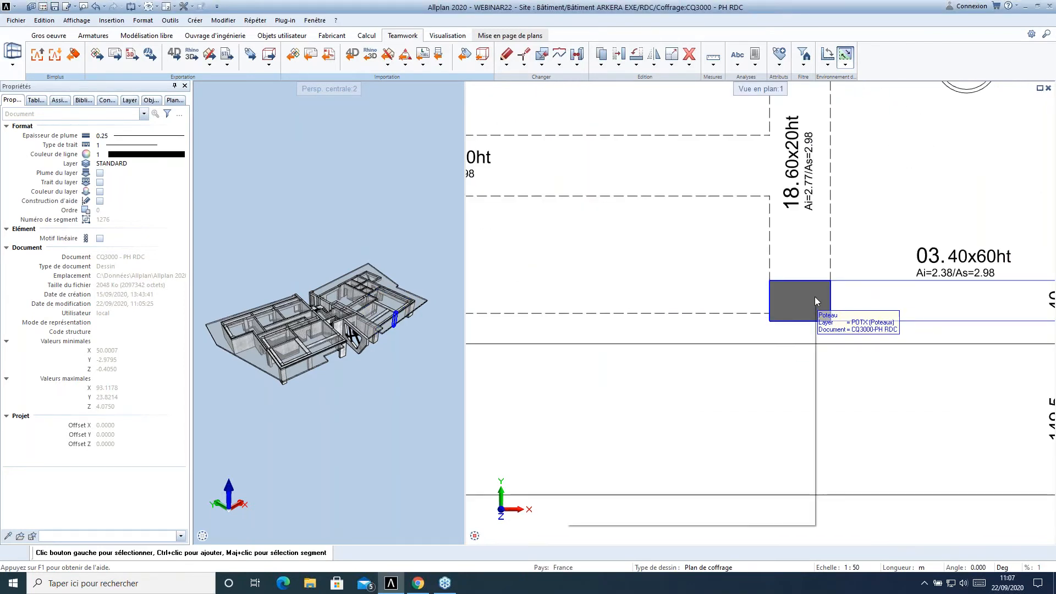
right_click(814, 296)
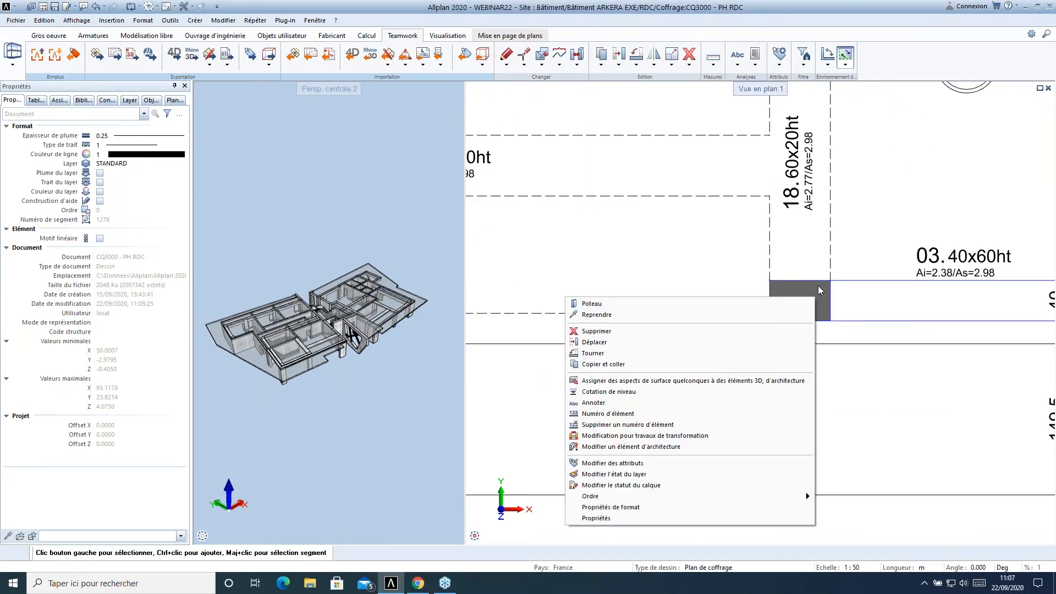
click(594, 402)
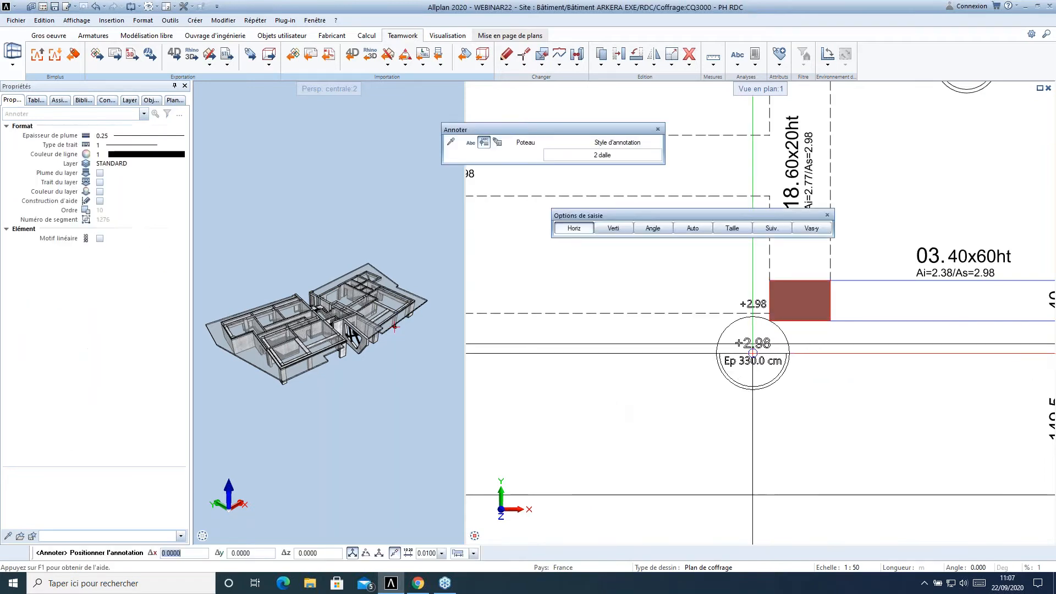
click(471, 144)
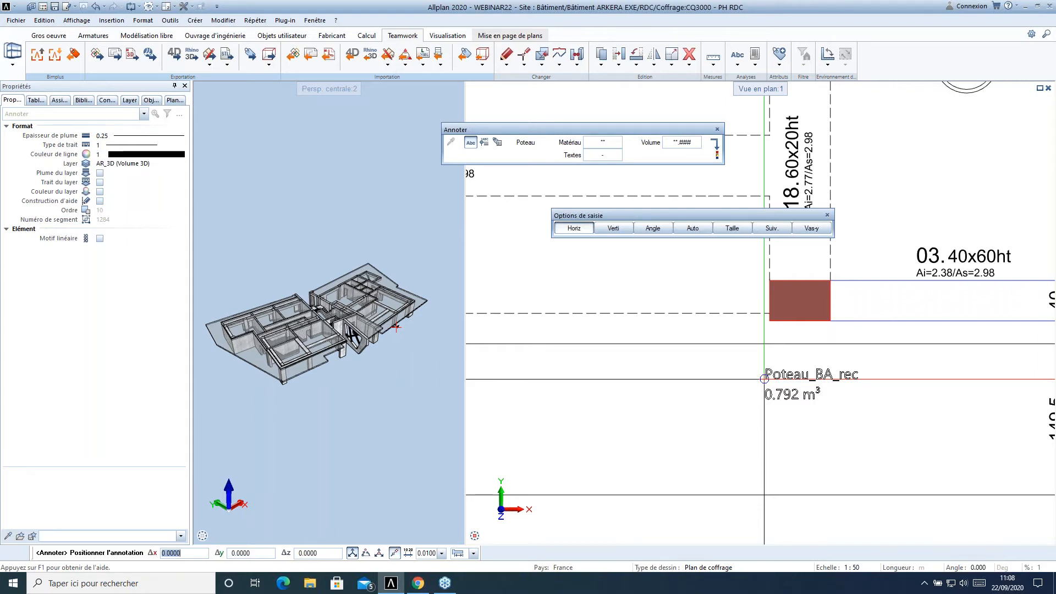
key(Escape)
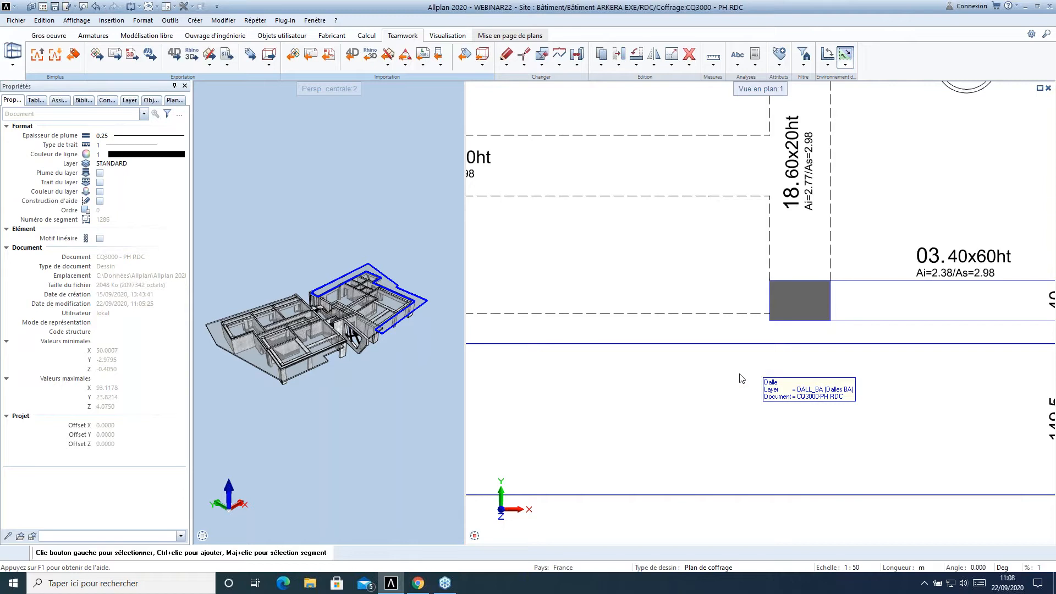
- Start a new annotation style and add the Désignation attribute from the Architecture générale group to it
middle_drag(808, 405, 733, 369)
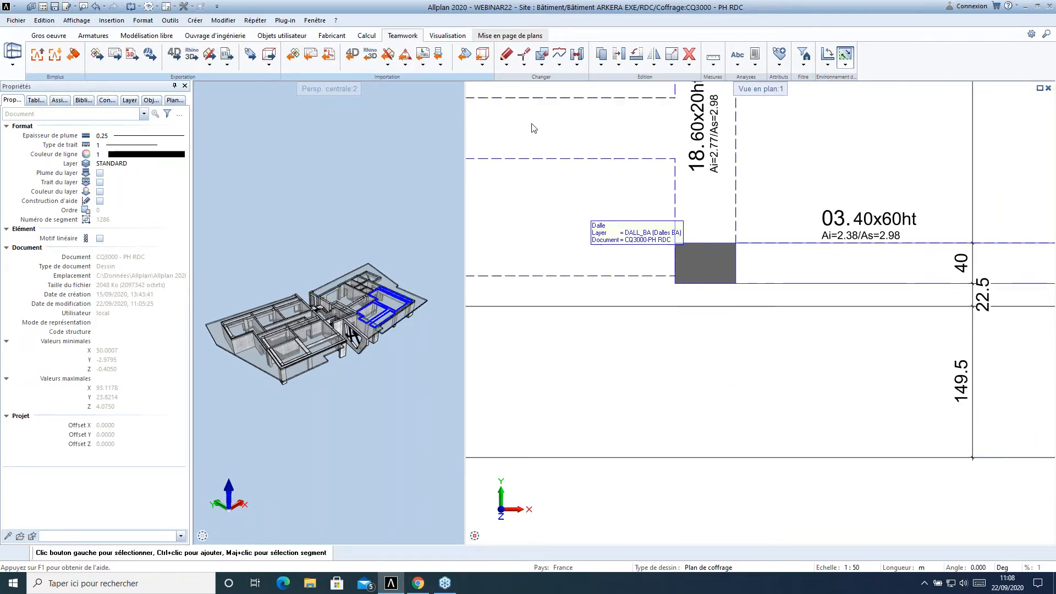
click(231, 37)
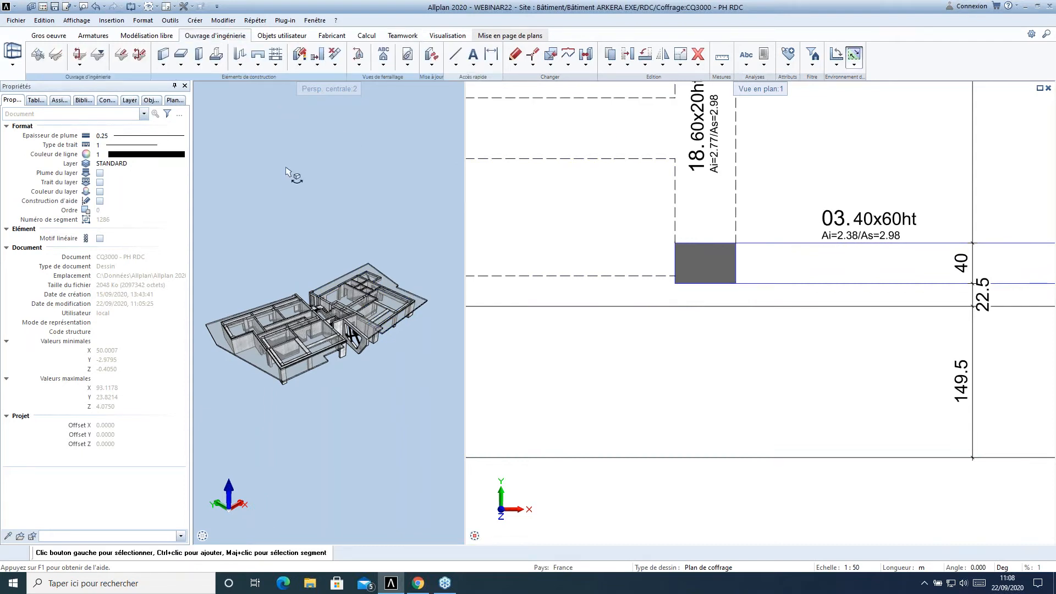
click(275, 36)
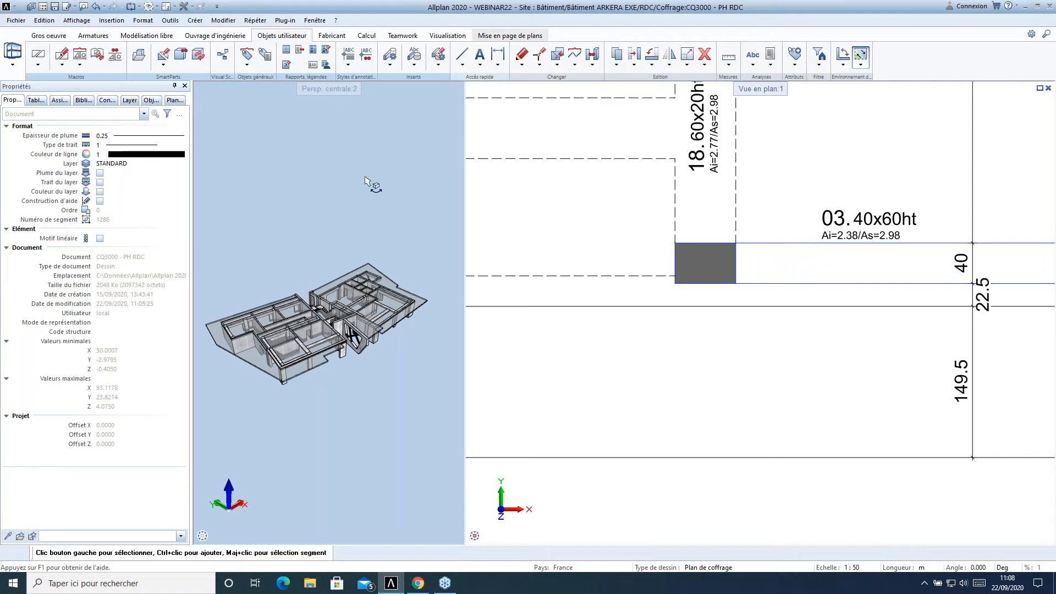
click(348, 55)
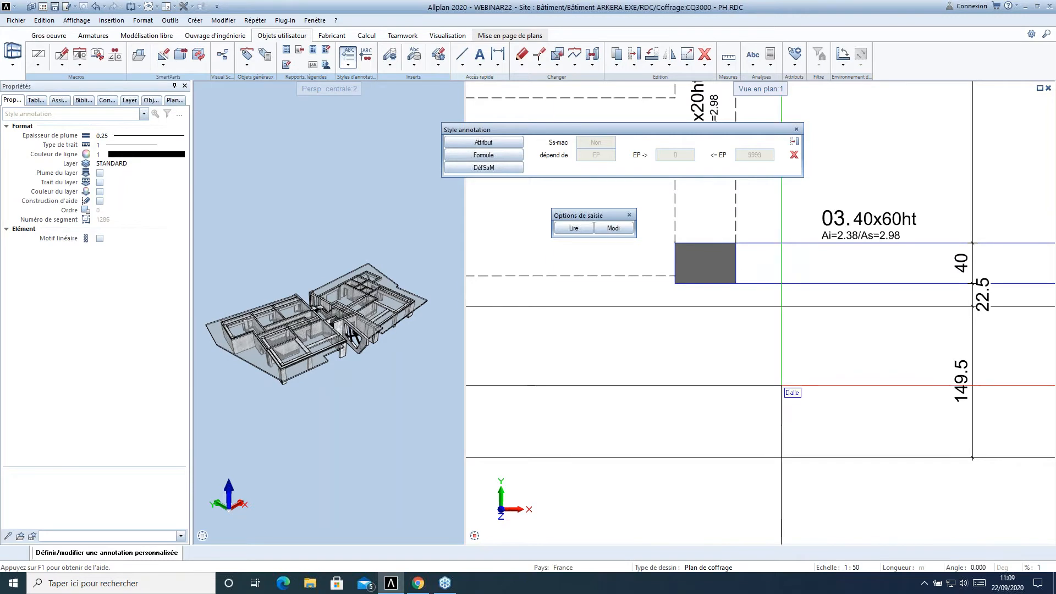
middle_drag(692, 301, 682, 345)
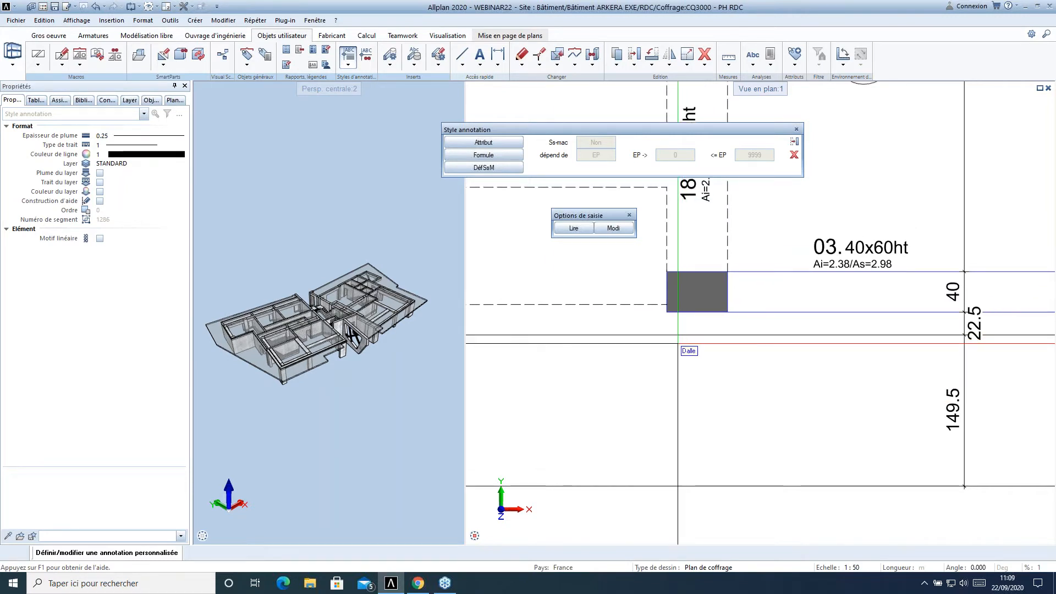
click(505, 142)
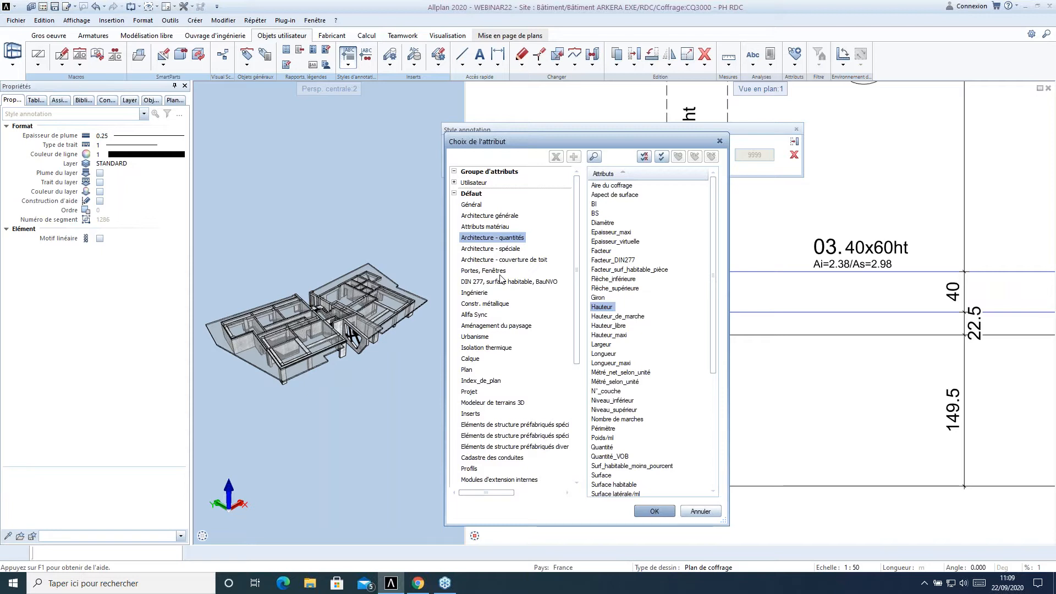
click(494, 215)
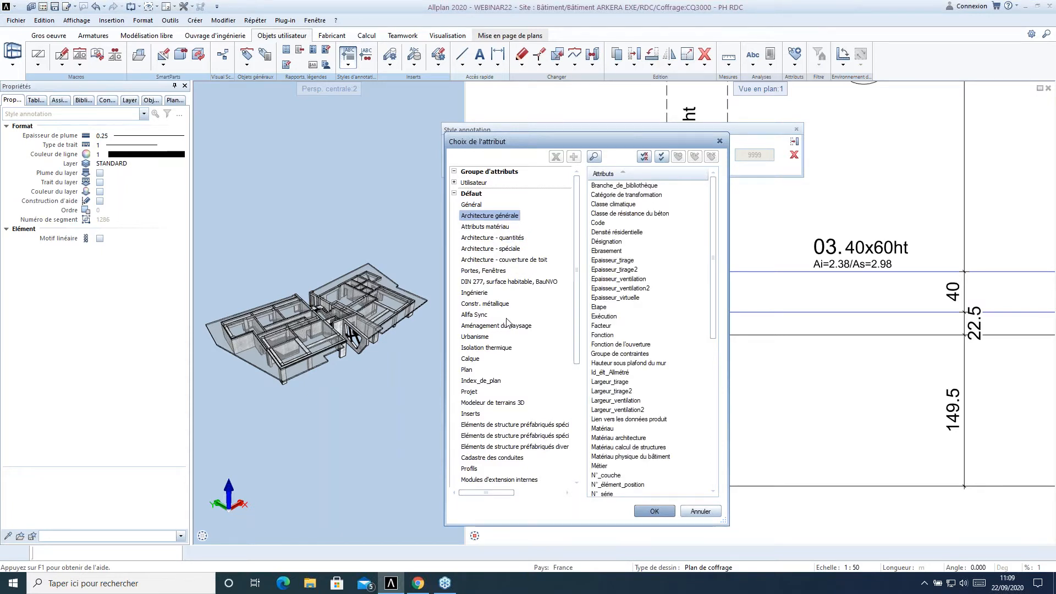
click(617, 242)
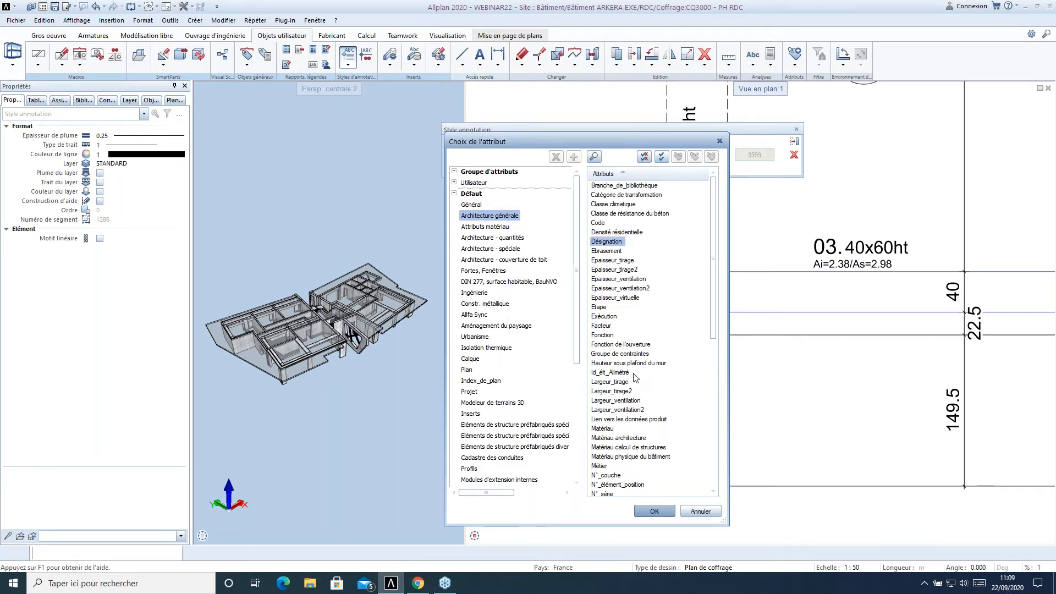
click(655, 512)
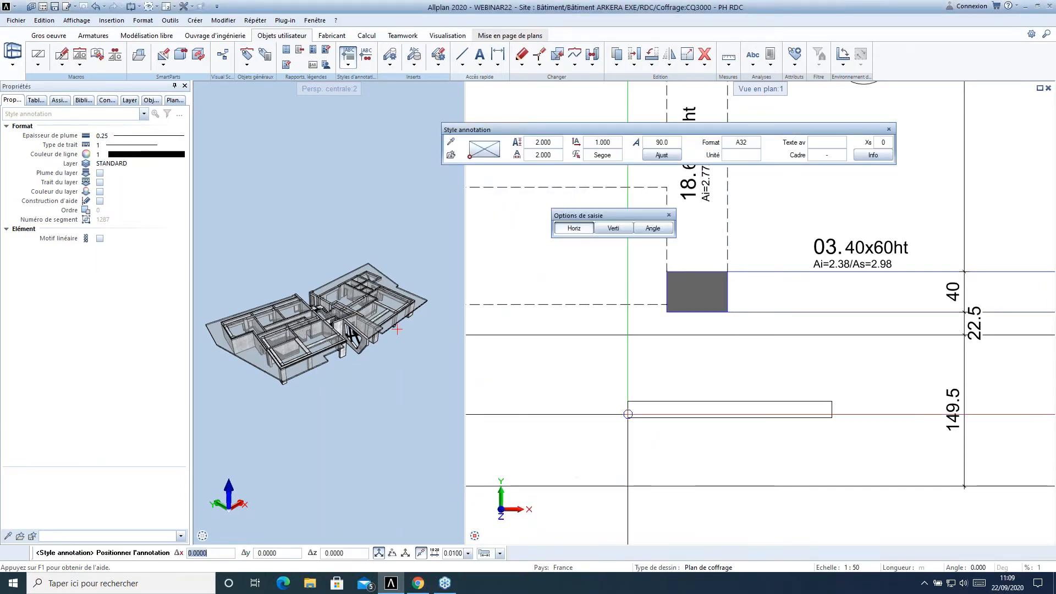
- Set the format of the Désignation text in the annotation style to A10
middle_drag(629, 413, 636, 373)
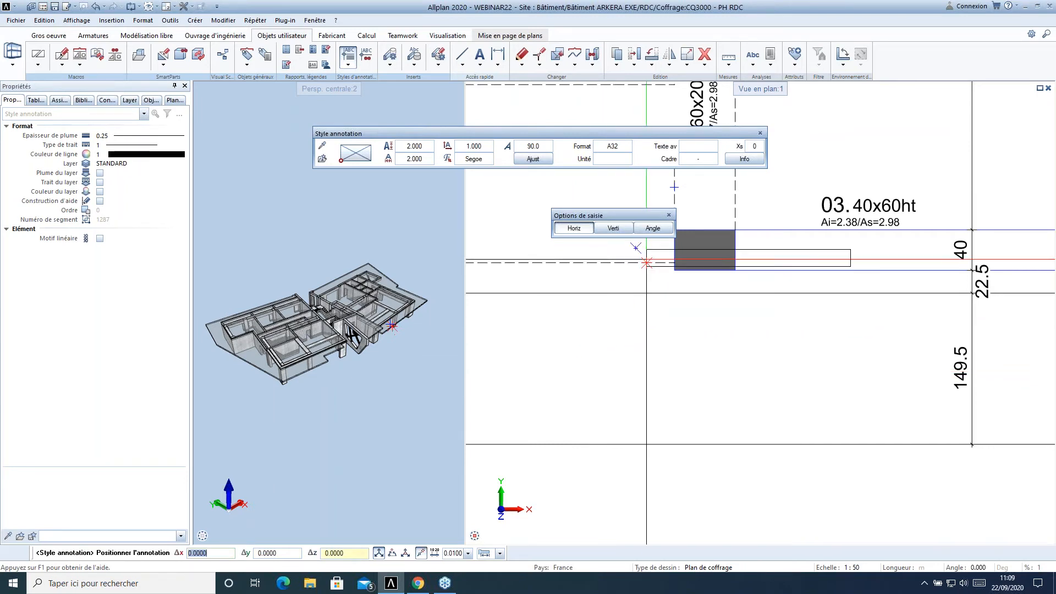
click(620, 148)
key(BackSpace)
key(BackSpace)
text(10)
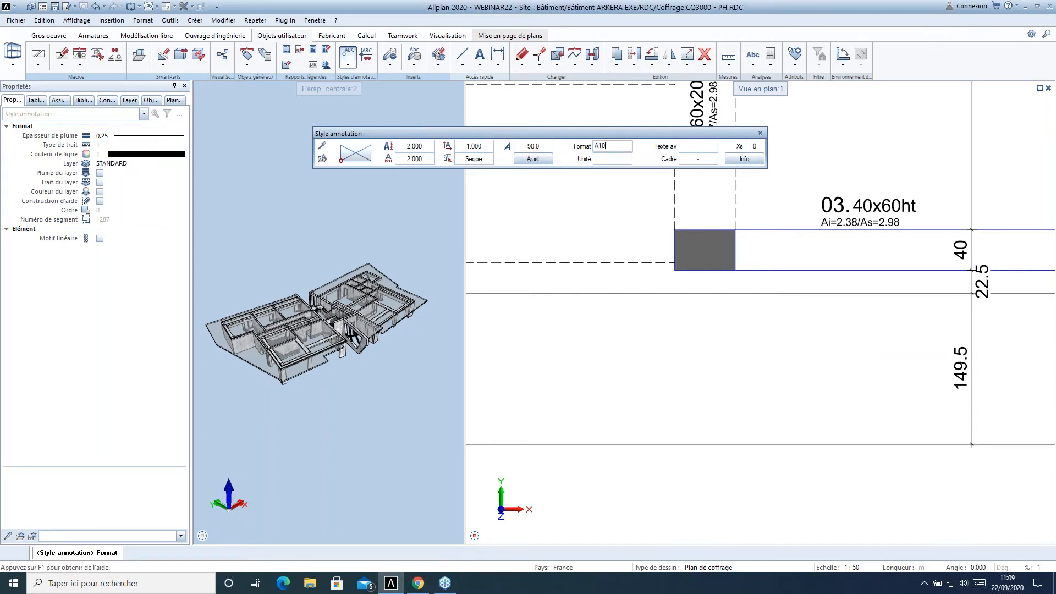
key(Return)
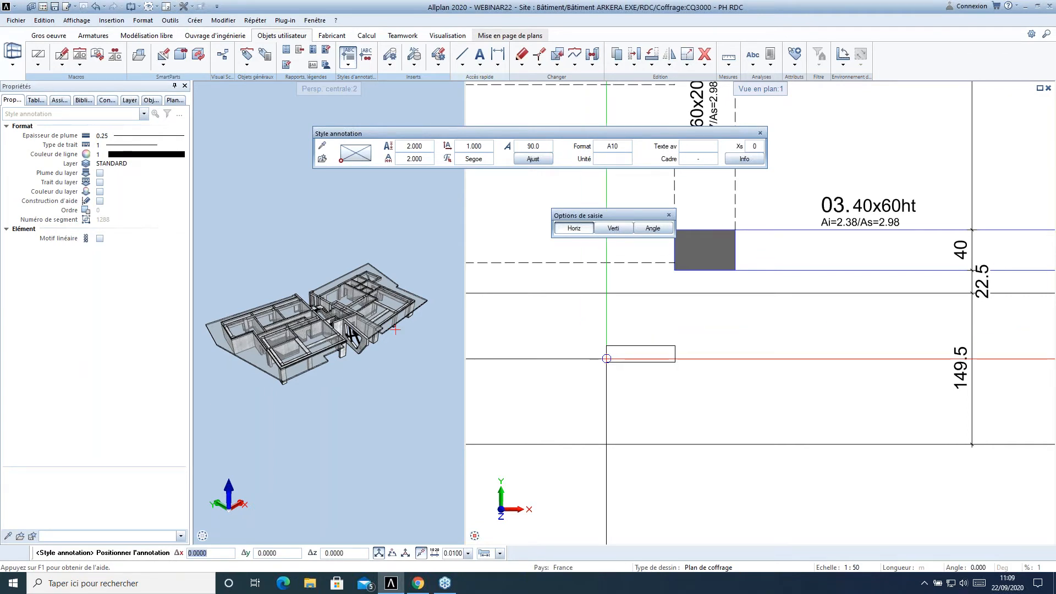
- Shorten the Désignation text in the annotation style to five characters with format A5
click(621, 146)
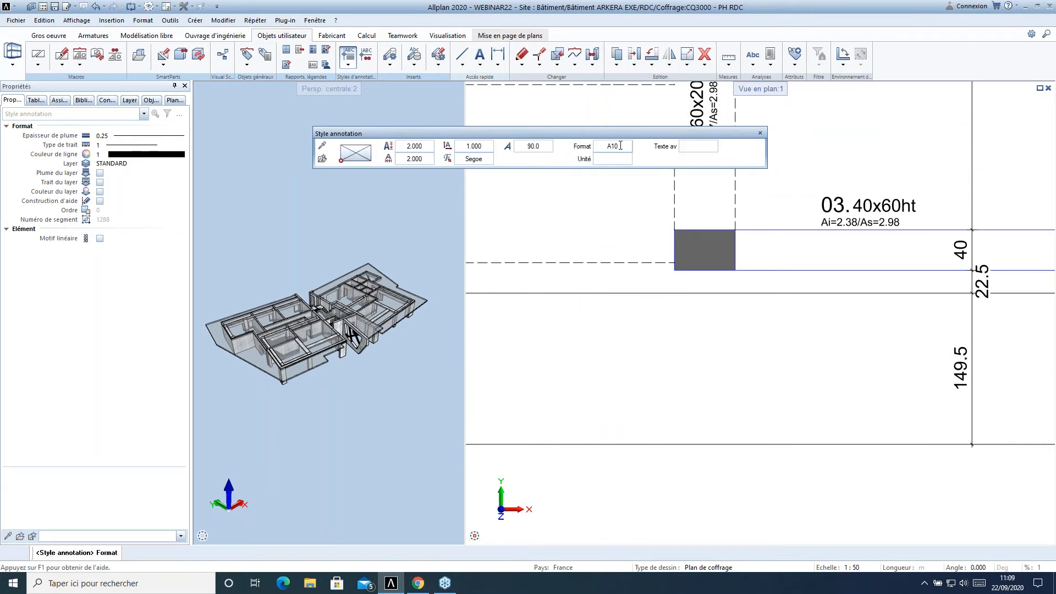
key(BackSpace)
key(BackSpace)
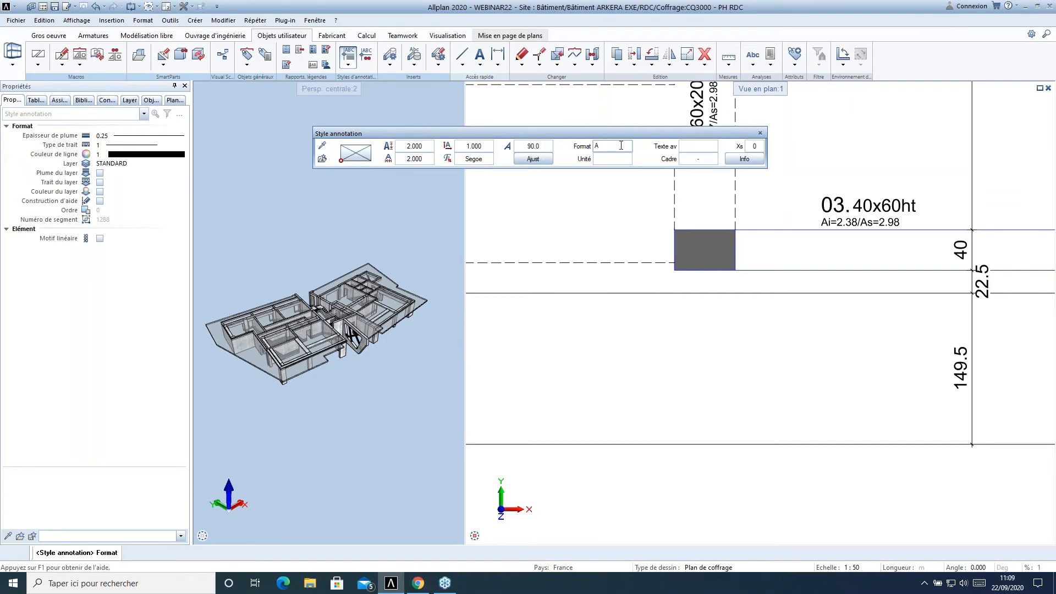
text(5)
key(Return)
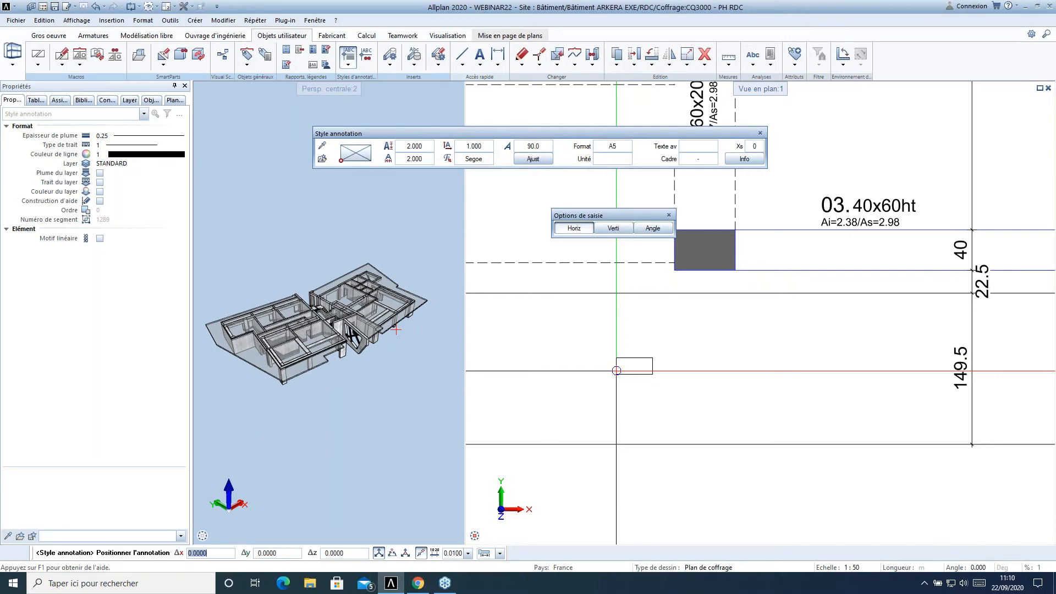
- Place the shortened Désignation text in the plan and add the Longueur attribute from the Architecture - quantités group to the annotation style
click(644, 395)
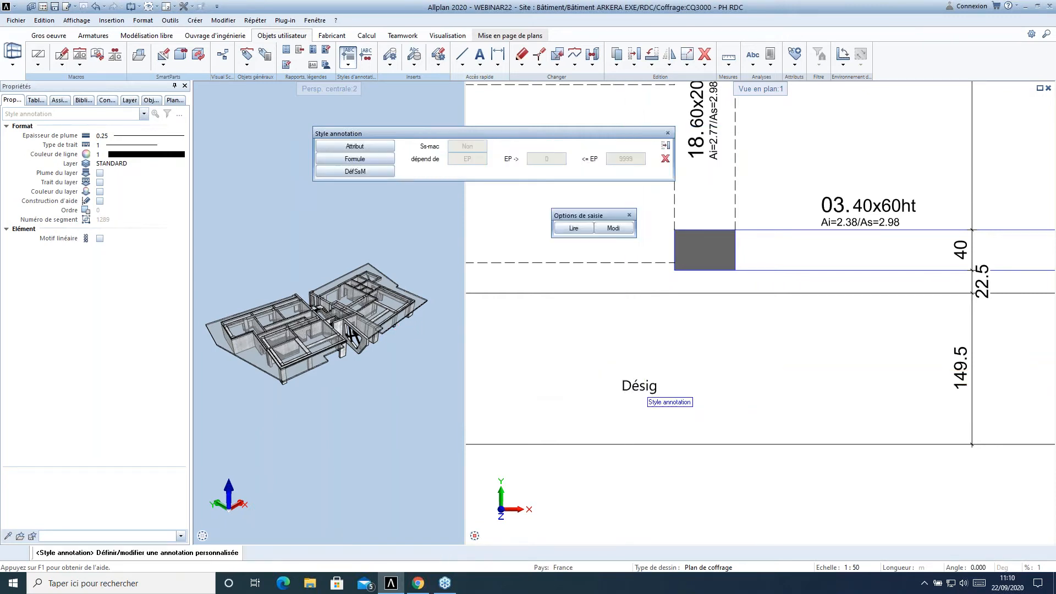
scroll(644, 394, up, 3)
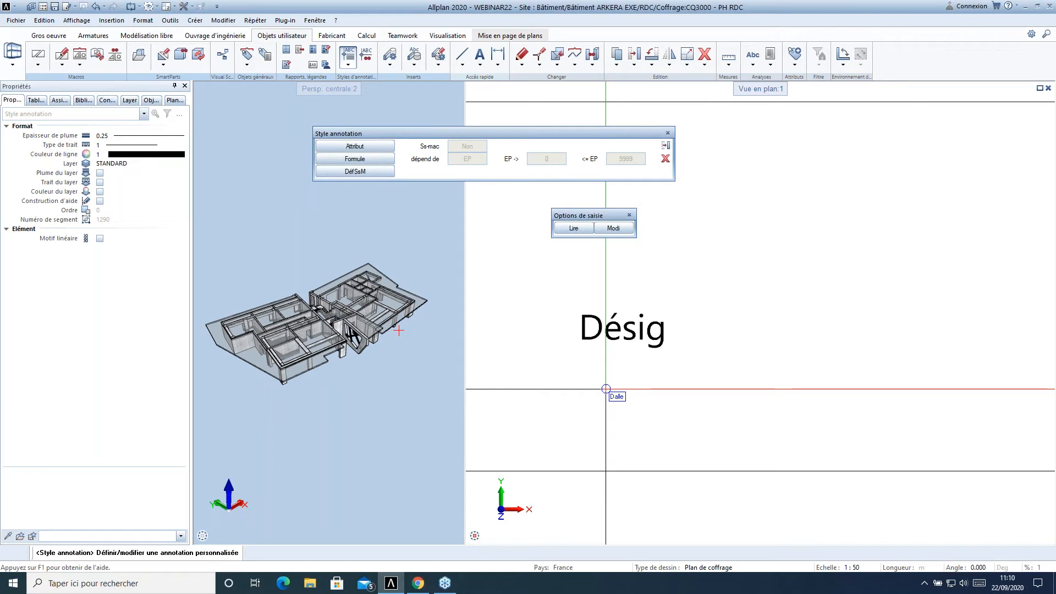
click(363, 148)
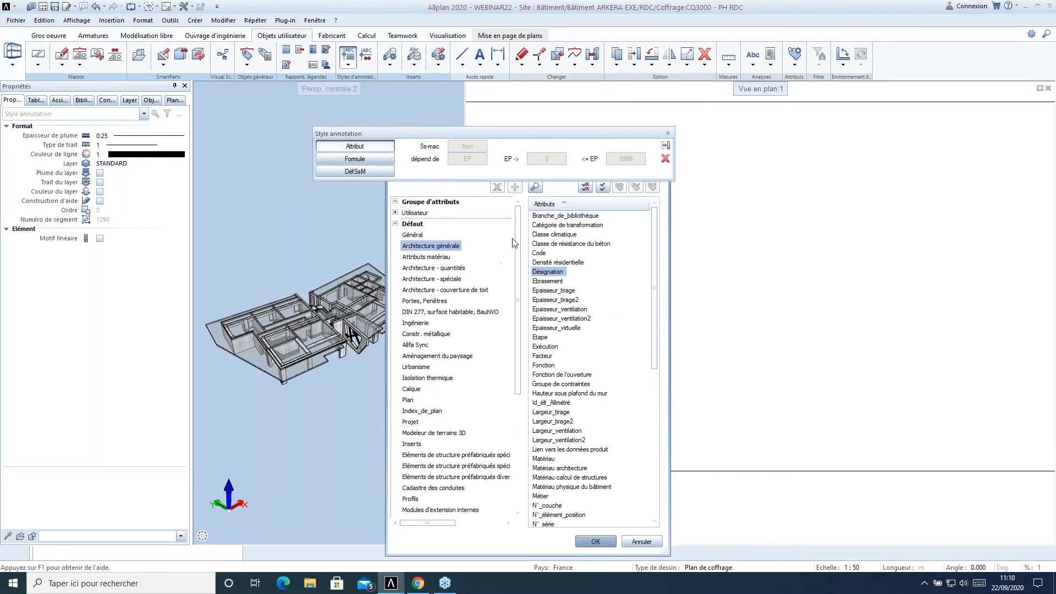
click(435, 267)
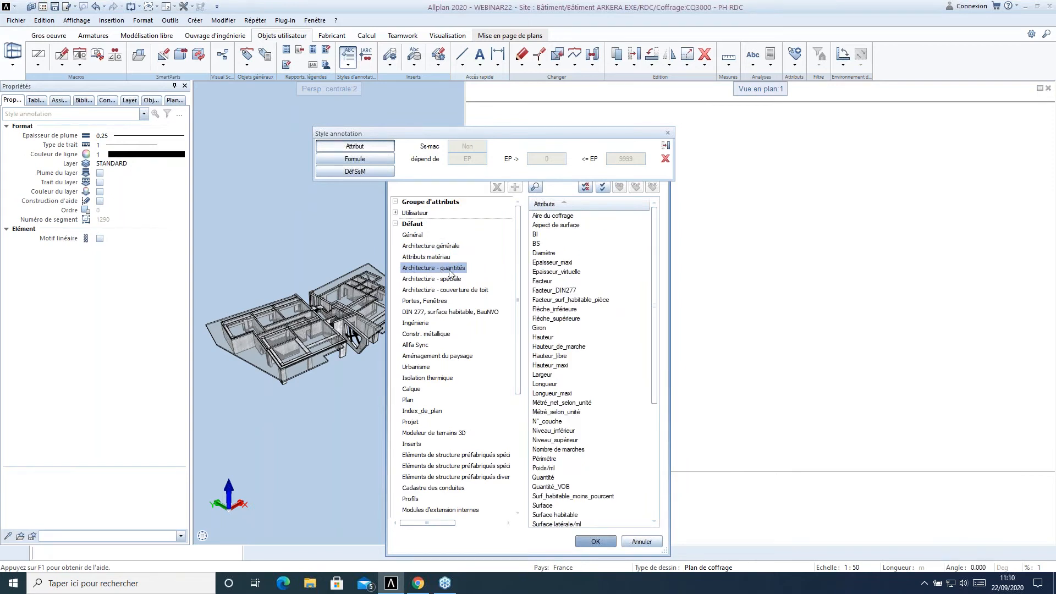
click(452, 245)
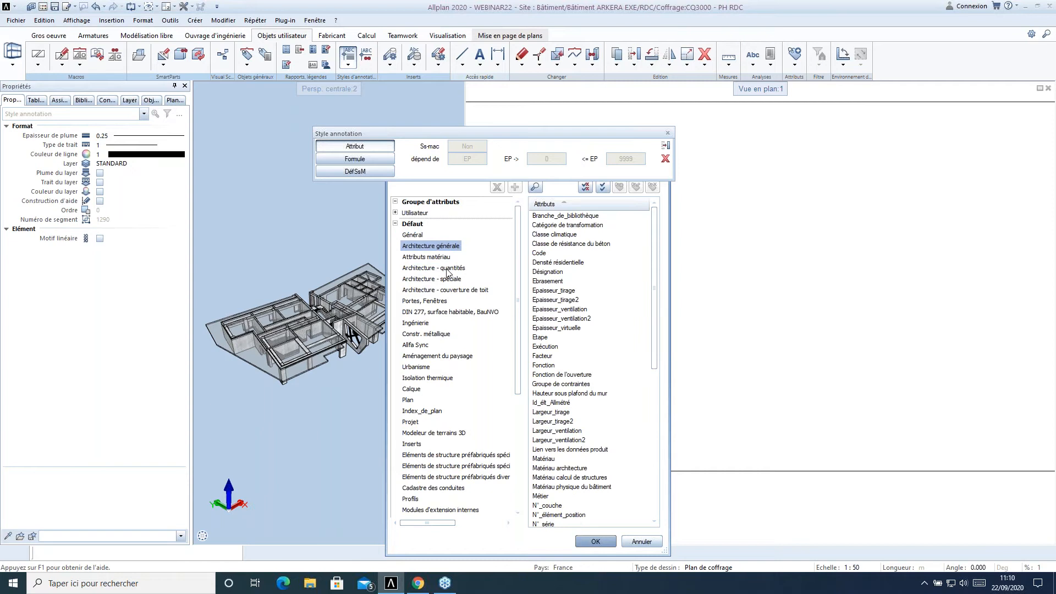
click(448, 269)
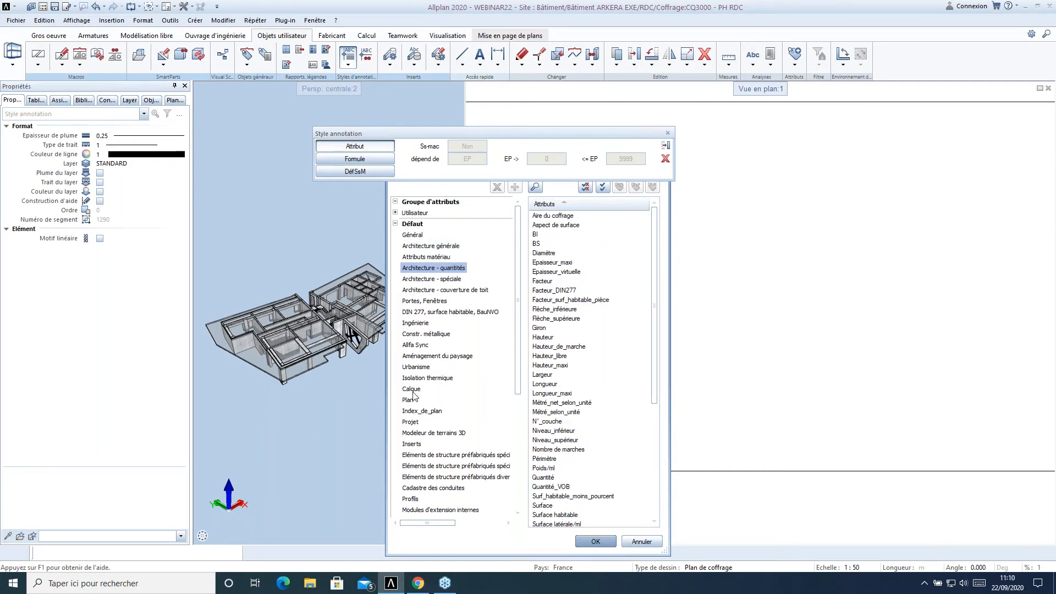
scroll(448, 376, down, 3)
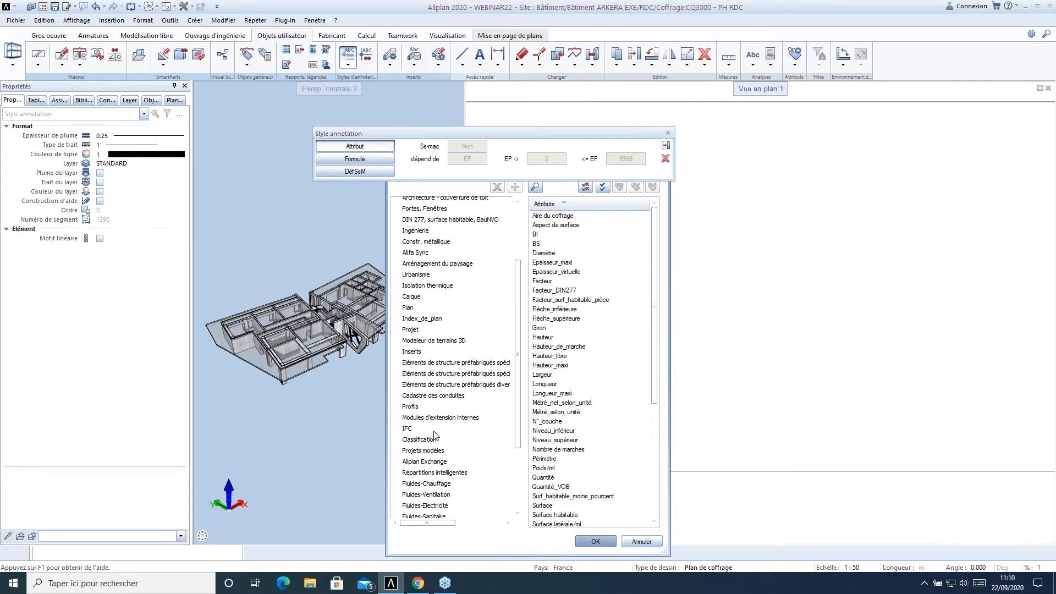
scroll(462, 300, up, 3)
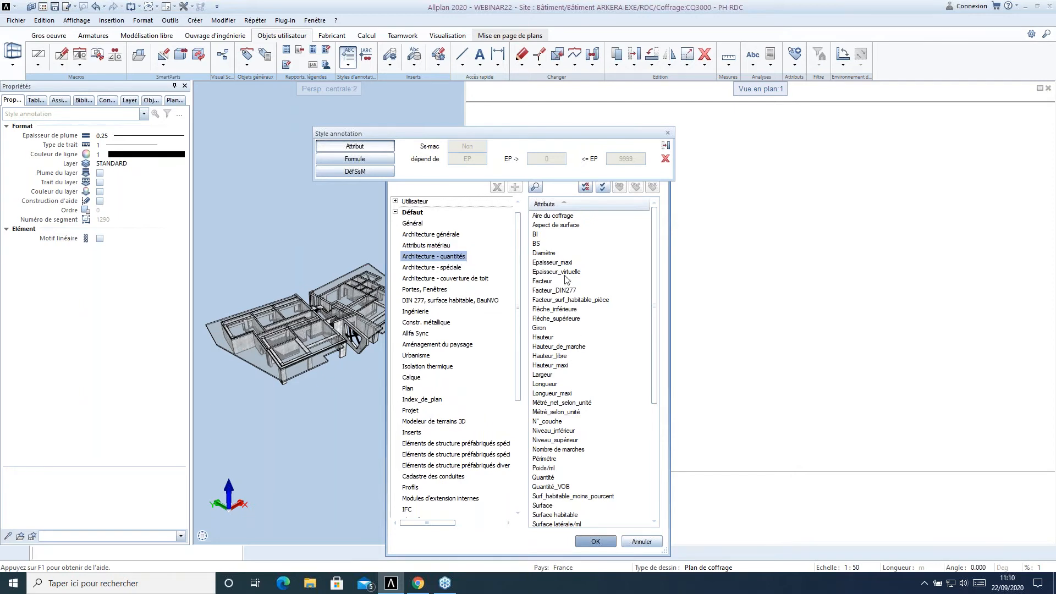
scroll(567, 280, down, 4)
click(546, 272)
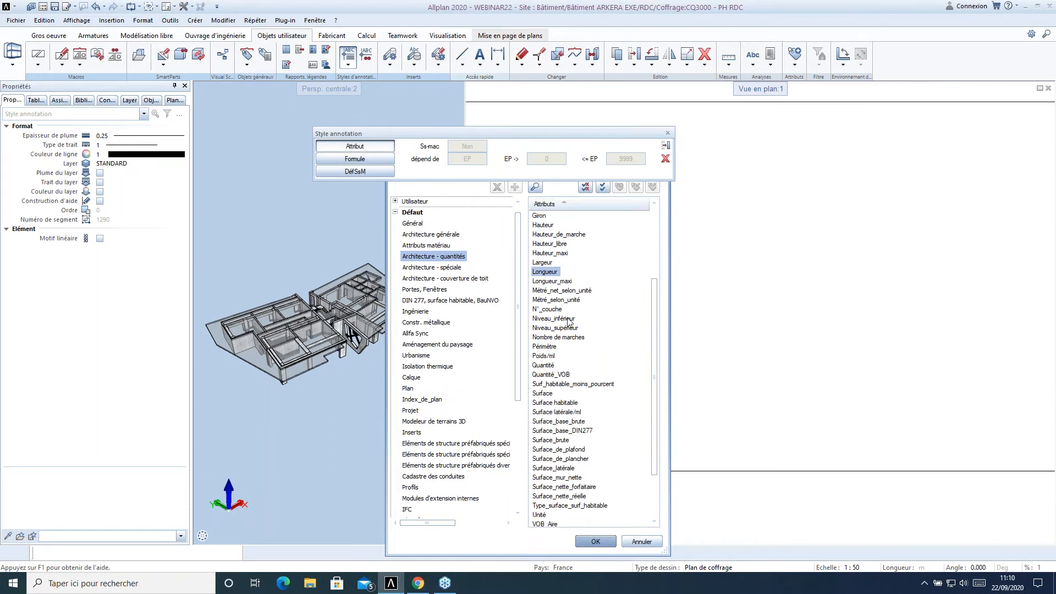
click(596, 541)
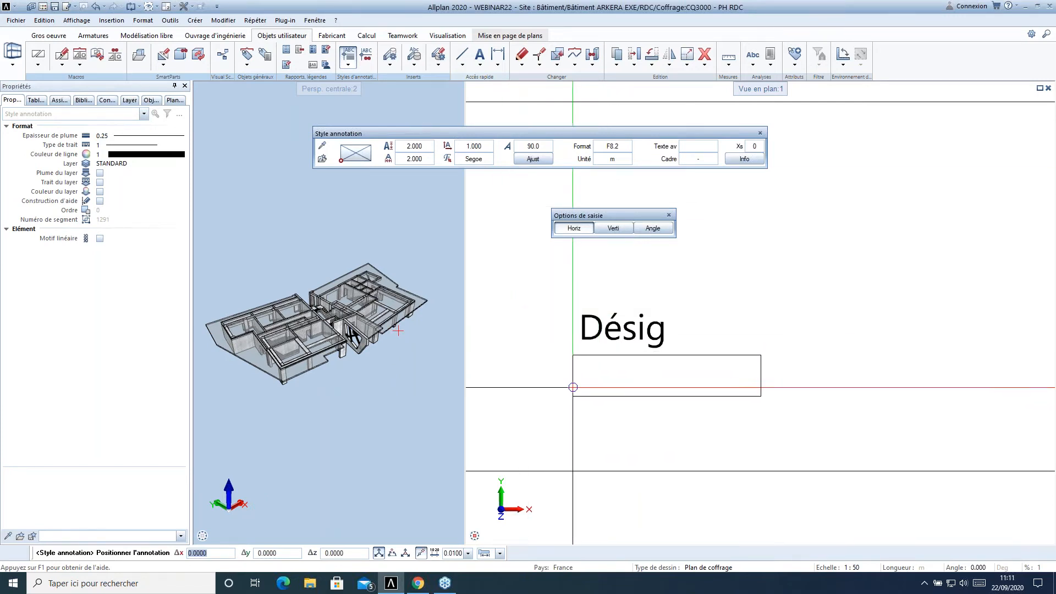
- Set the Longueur text's unit to cm with the unit label hidden, and its format to F5.1
click(615, 160)
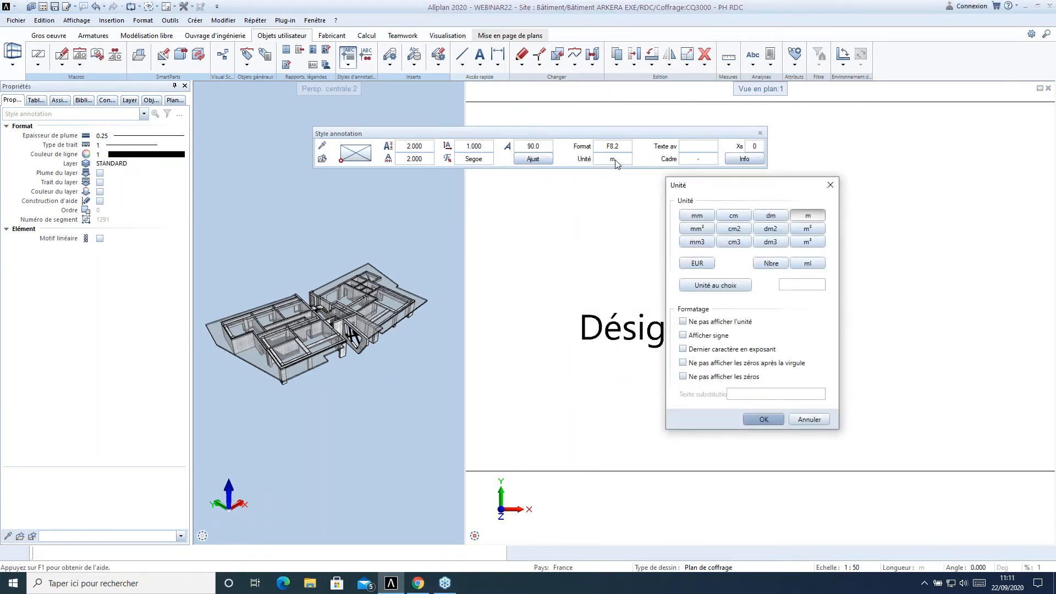
click(734, 216)
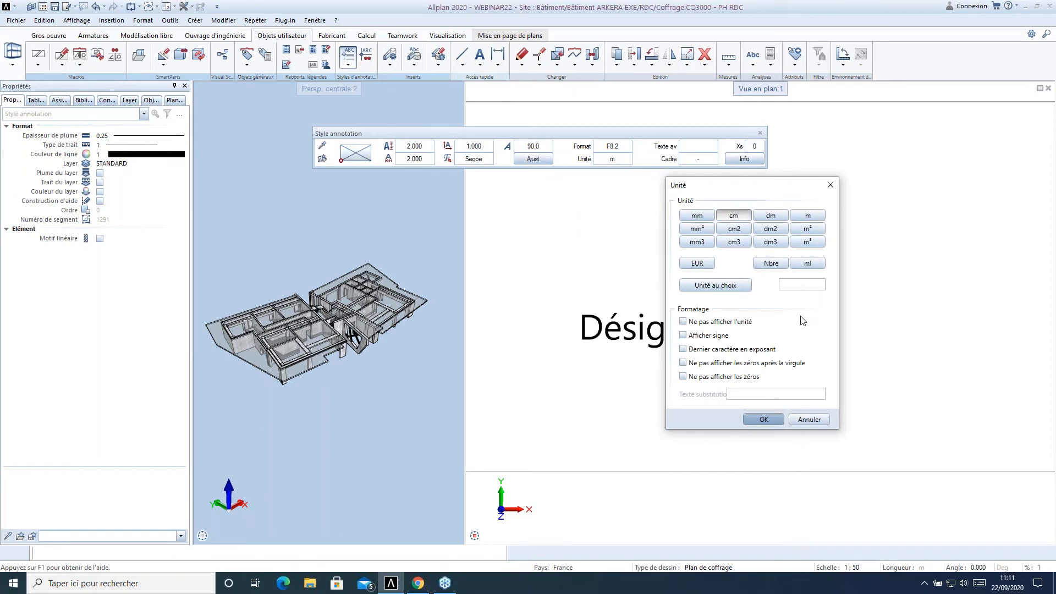
click(683, 322)
click(764, 420)
click(616, 146)
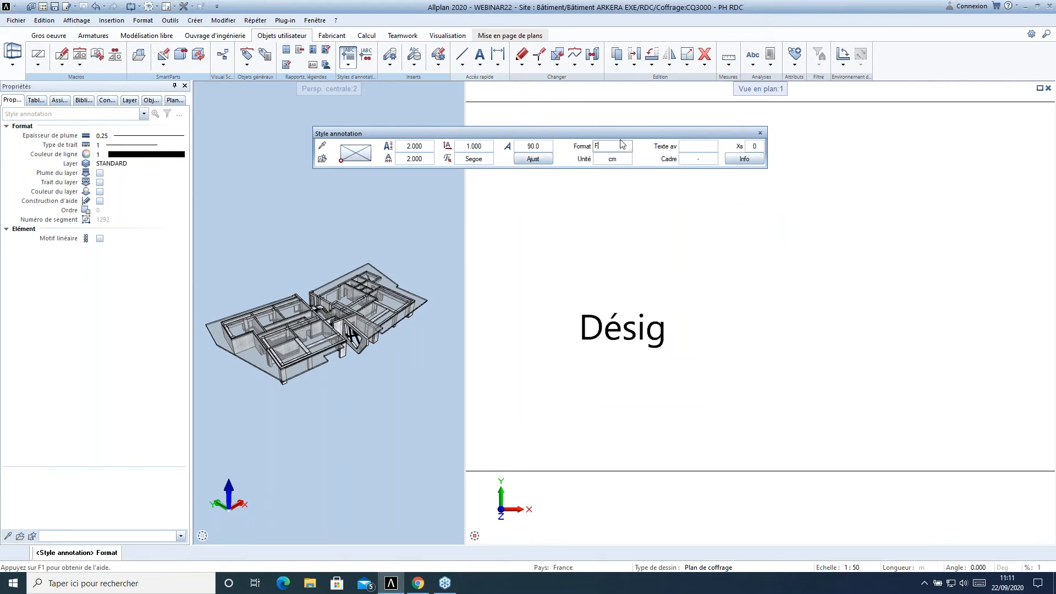
text(F5.1)
key(Return)
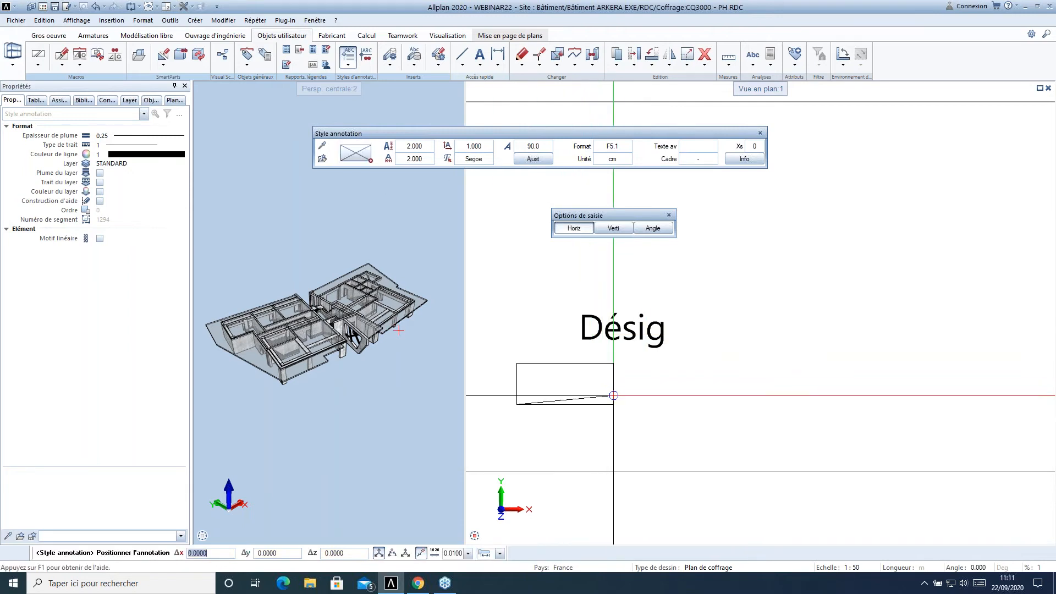
- Set the Longueur text height to 1.5 mm and place it, anchored at its lower-right corner, below the Désignation text
click(427, 147)
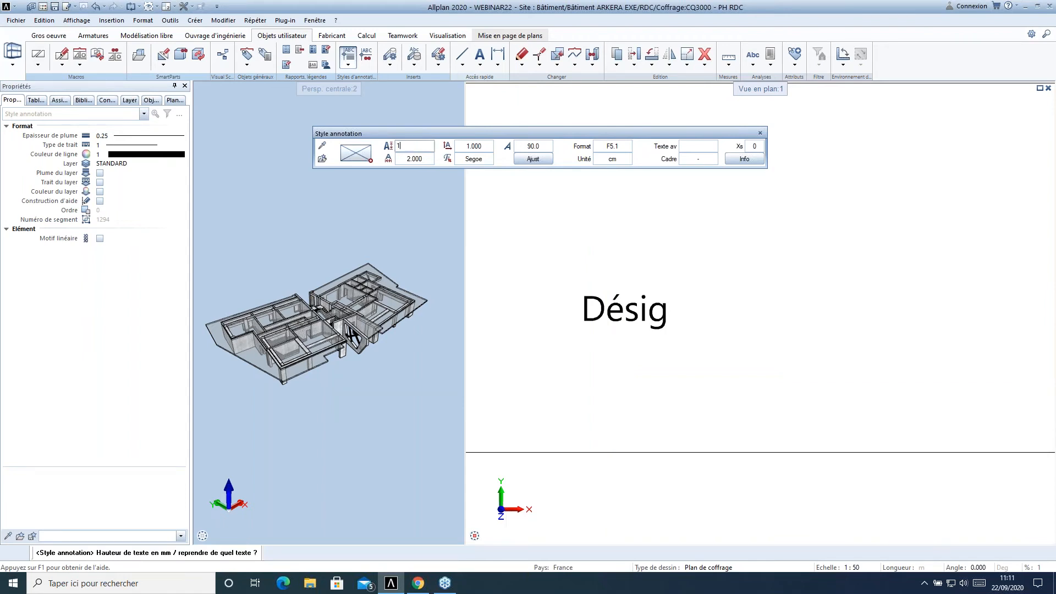
text(1.5)
key(Return)
scroll(620, 358, up, 2)
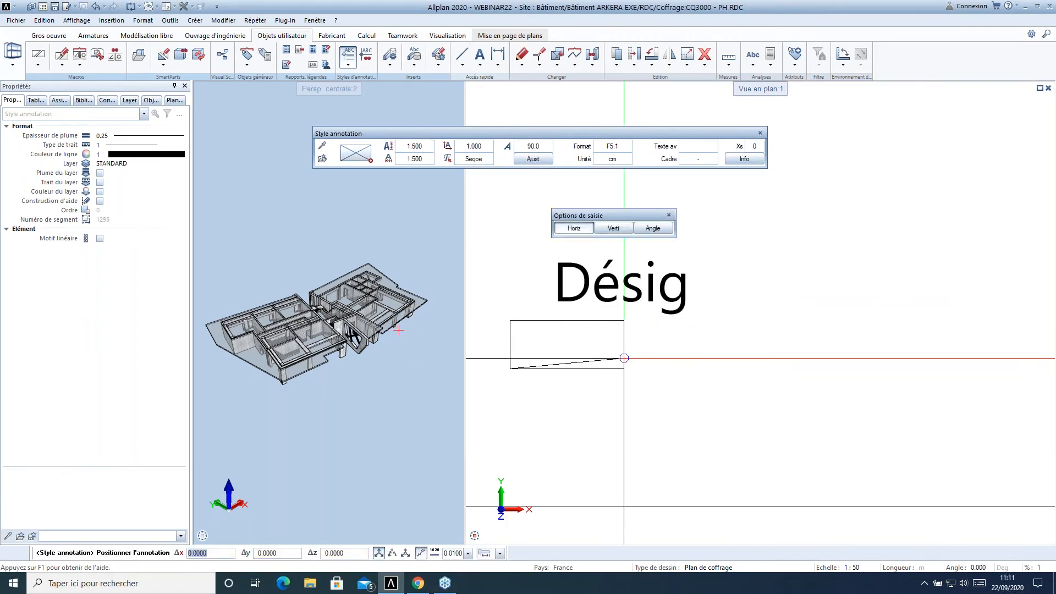
click(600, 364)
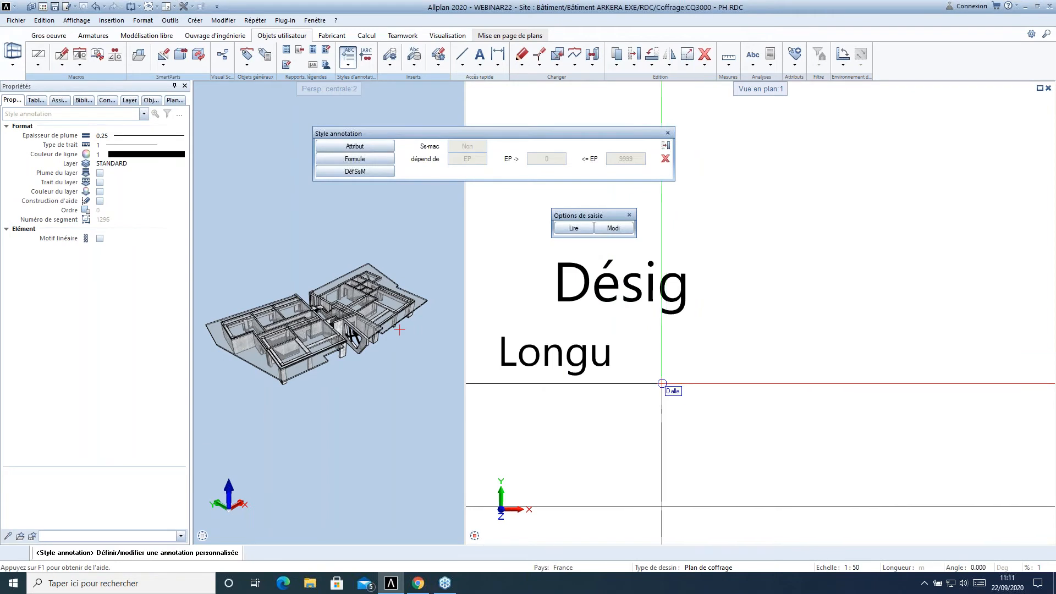
- Add the Largeur attribute from the Architecture - quantités group to the annotation style
click(373, 154)
click(543, 376)
click(594, 544)
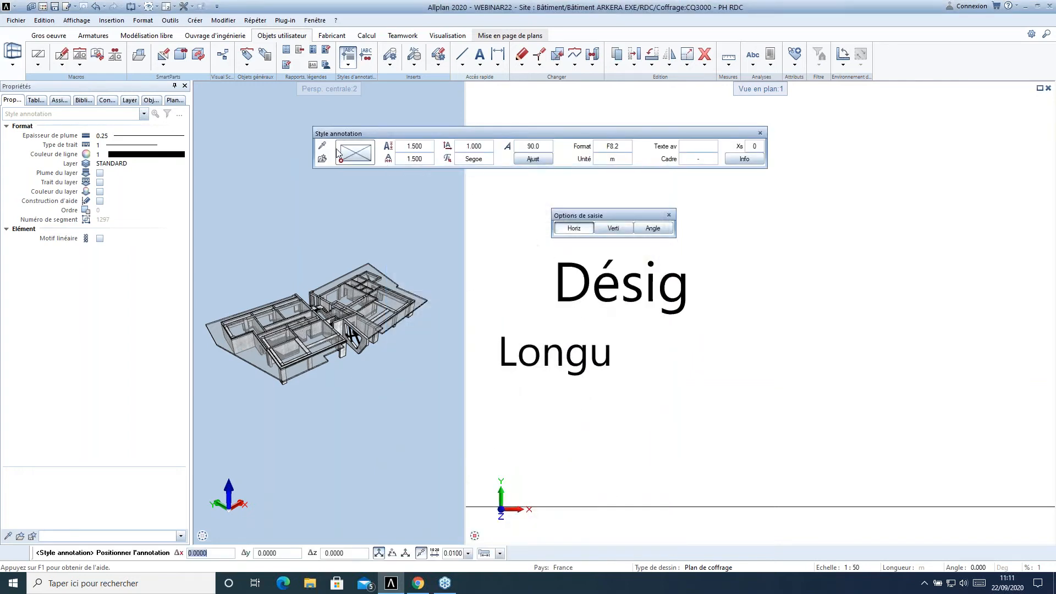
- Set the Largeur text's unit to cm and format to F5.1, and place it on the Longueur row, leaving a gap between them
click(612, 161)
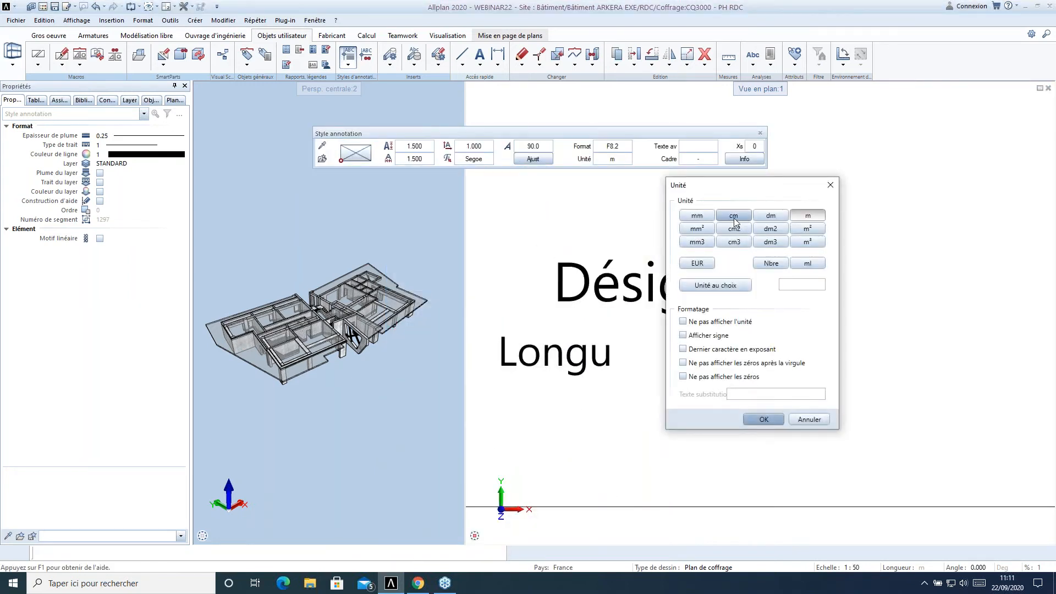
click(764, 419)
click(626, 146)
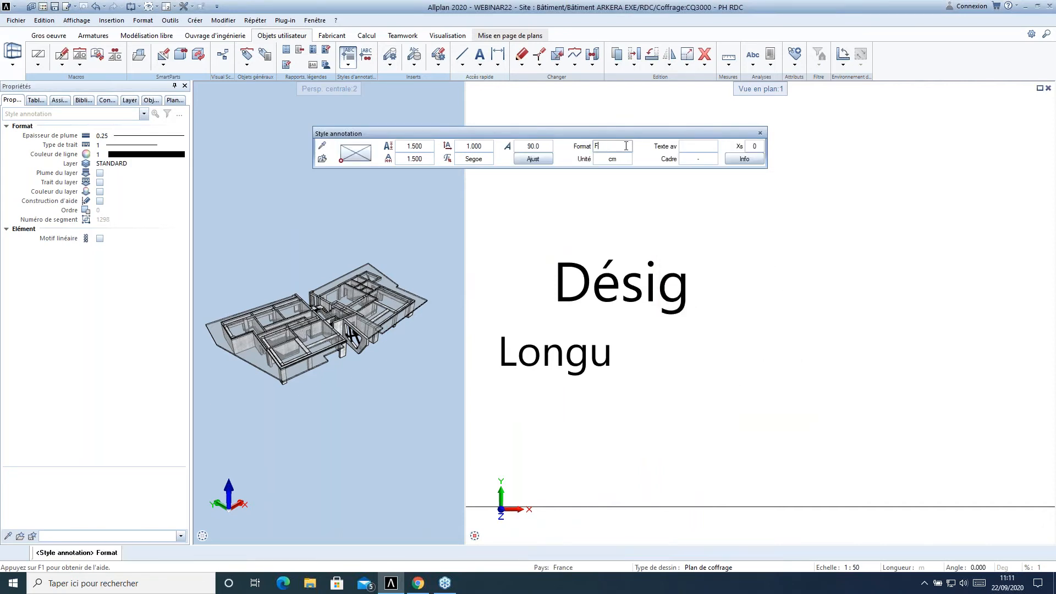
text(F5.1)
key(Return)
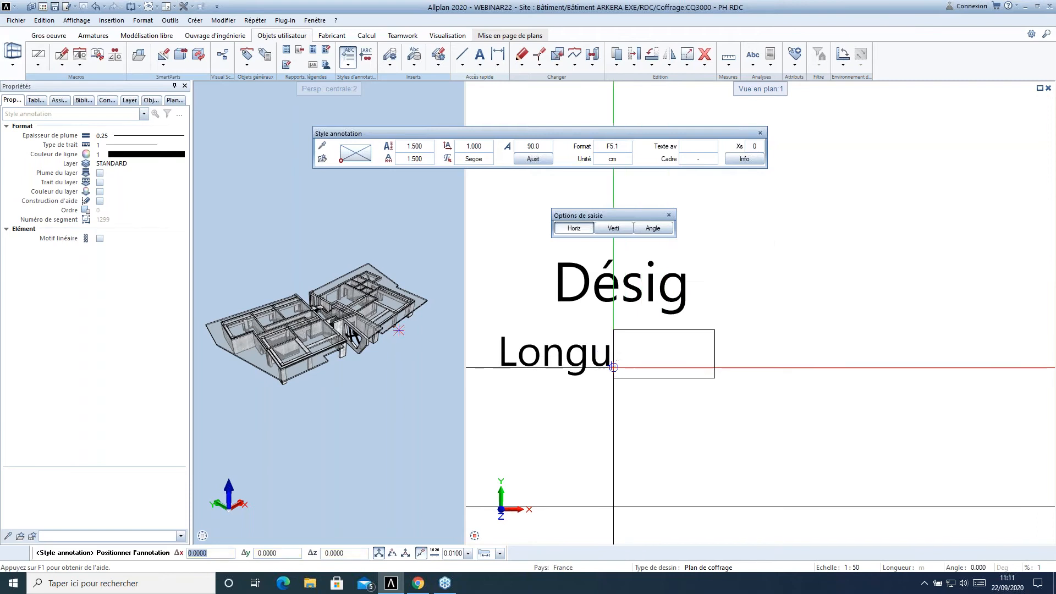
click(667, 365)
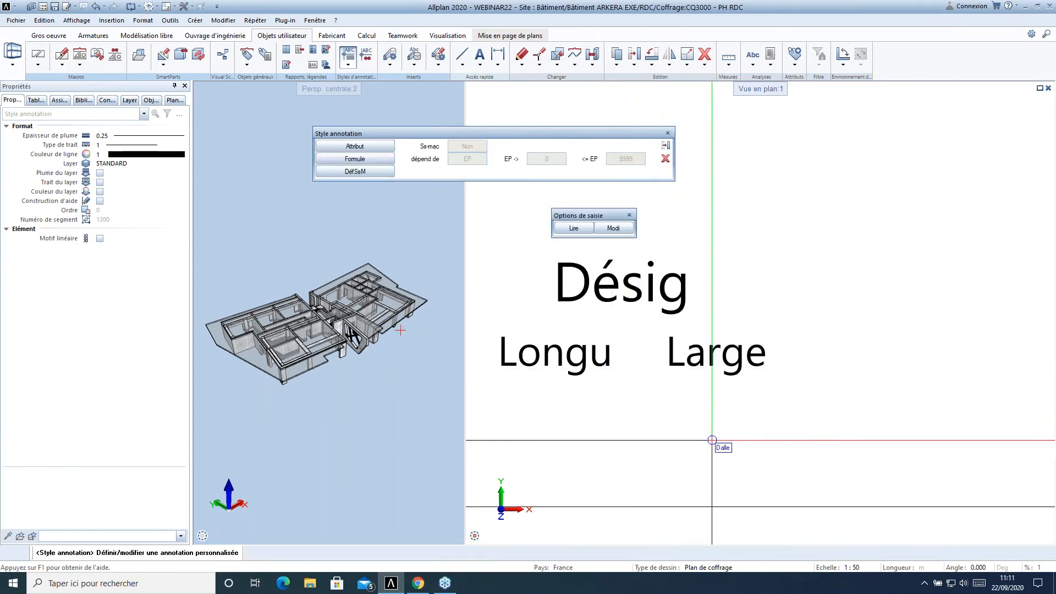
- Insert a horizontal text "x" between Longueur and Largeur, adopting the Longueur text's 1.5 mm formatting
click(483, 55)
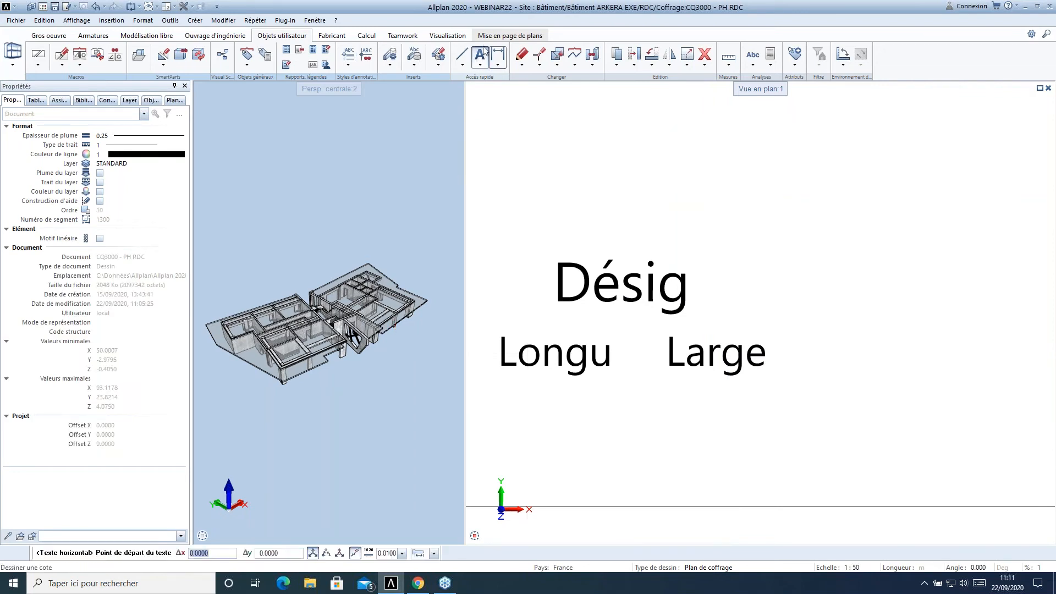
click(629, 368)
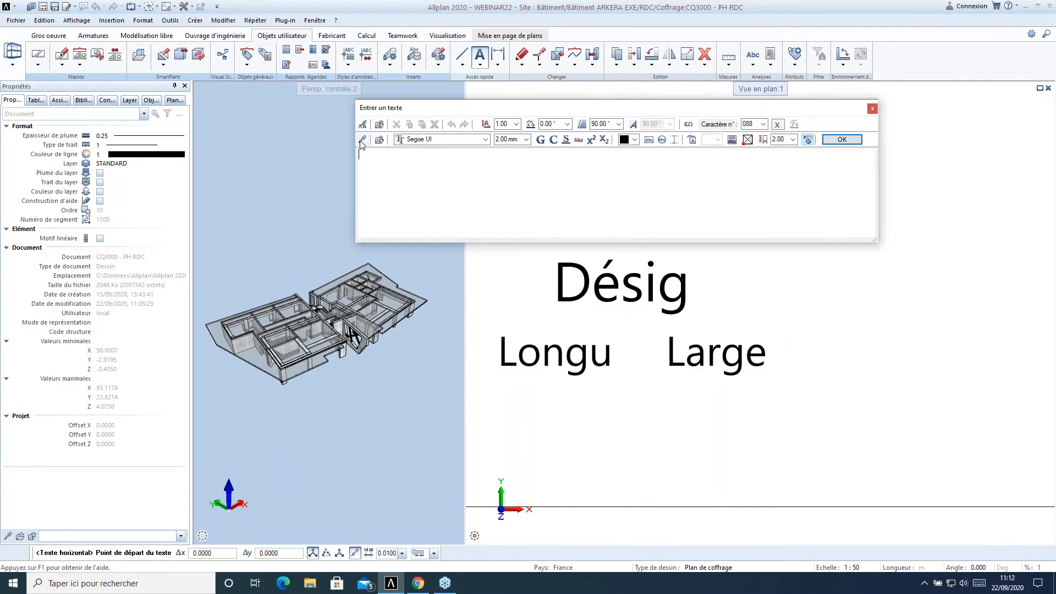
click(362, 142)
click(555, 352)
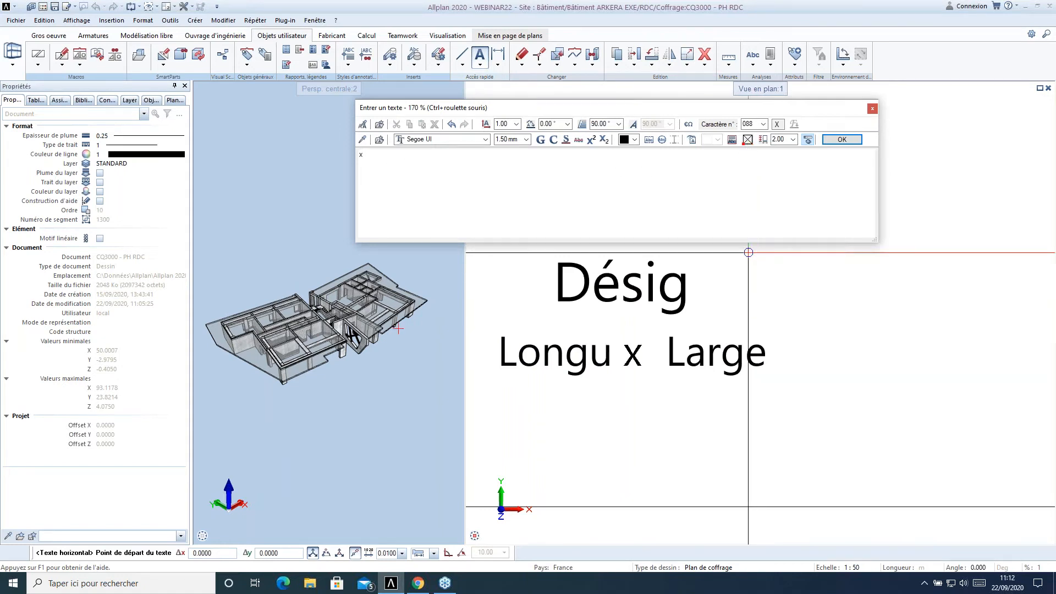
click(842, 139)
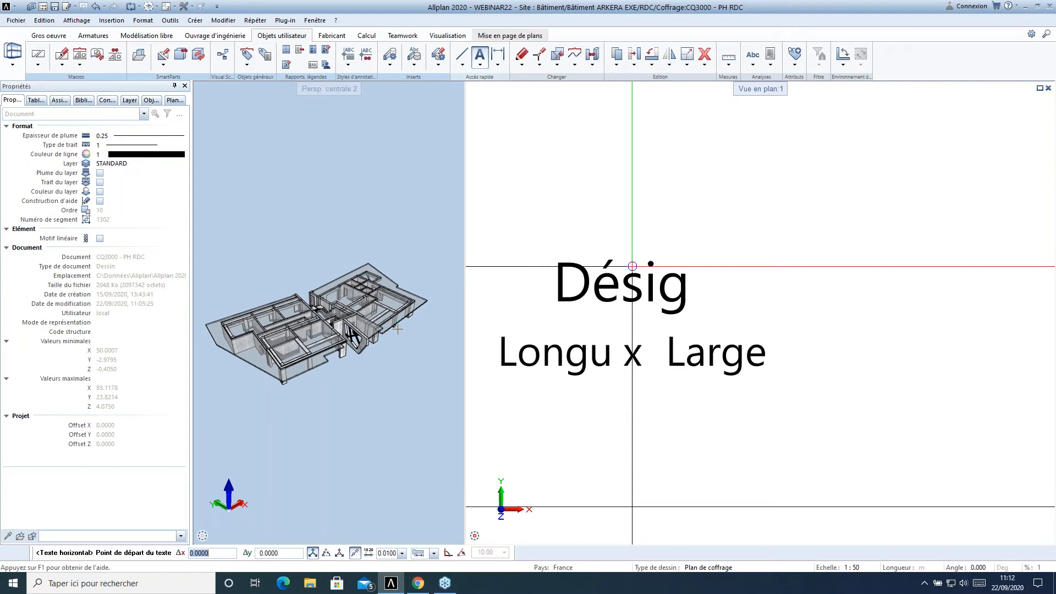
- Define the annotation's sub-macro from the Désignation, Longueur, x and Largeur texts, with its reference point at the upper-left corner of Désignation
click(348, 55)
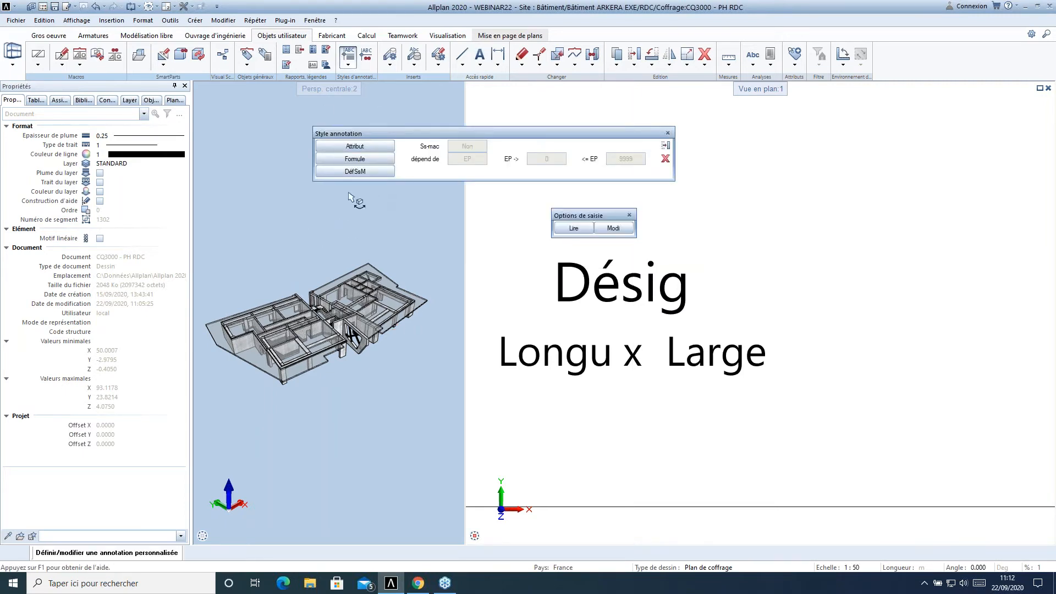
click(355, 173)
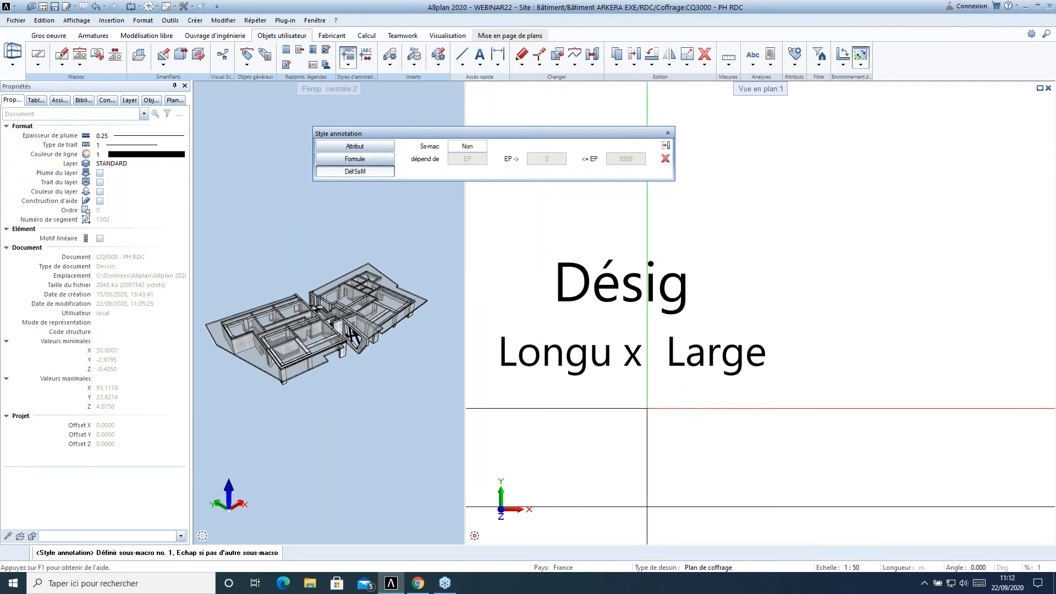
scroll(660, 341, down, 3)
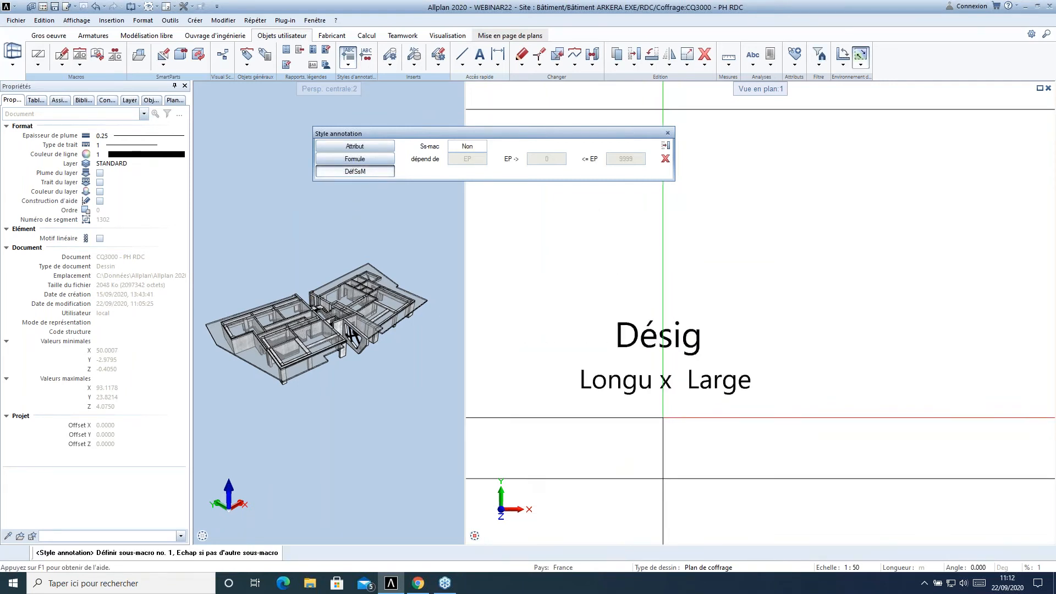
drag(738, 427, 604, 297)
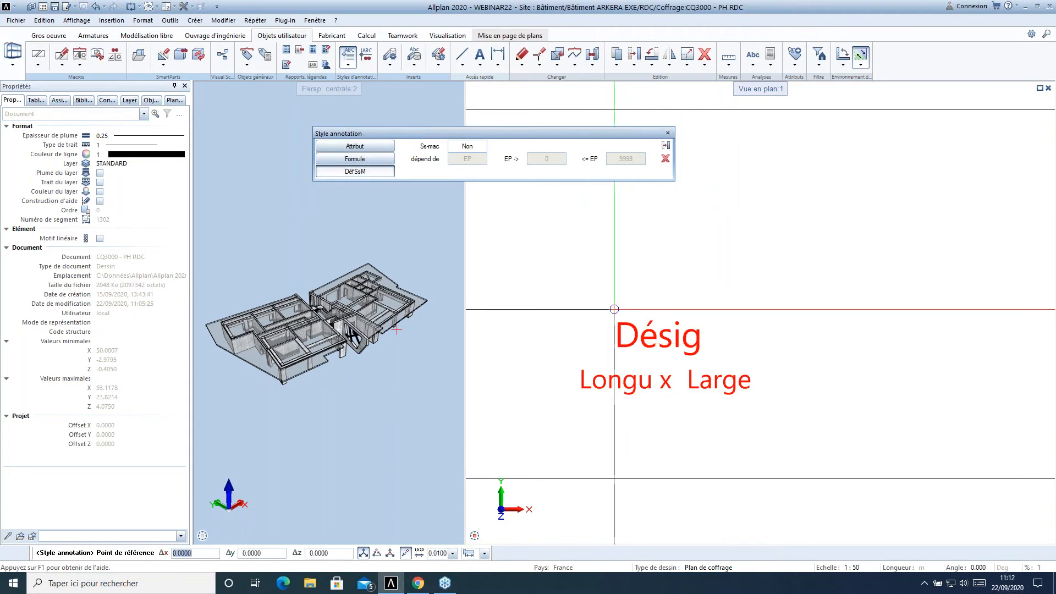
click(614, 318)
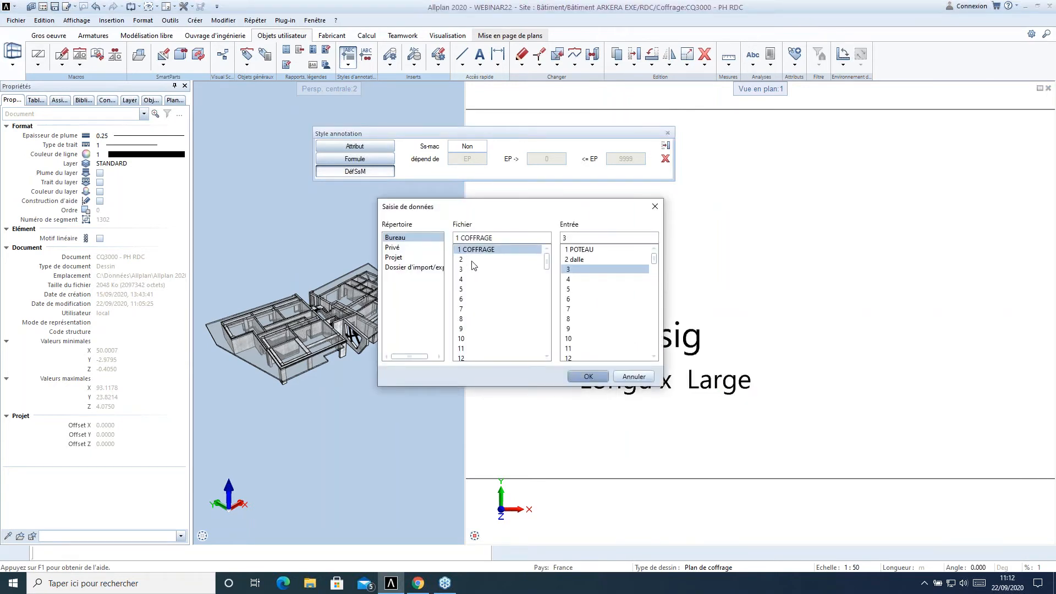
- Name file 2 of the Bureau directory "webinar" and its entry 1 "poteau" for saving the annotation style
double_click(472, 260)
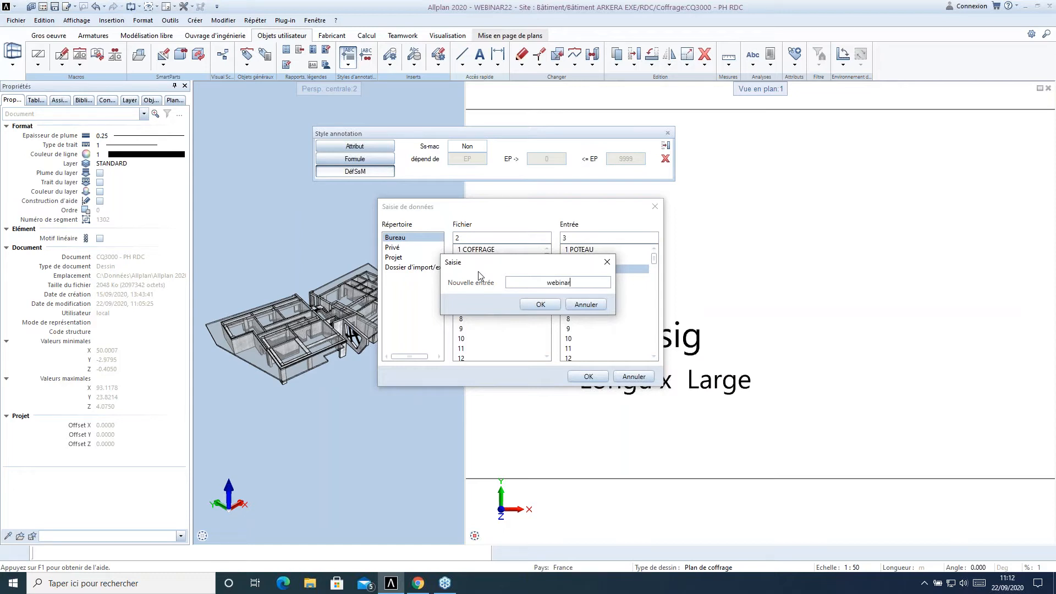
click(539, 304)
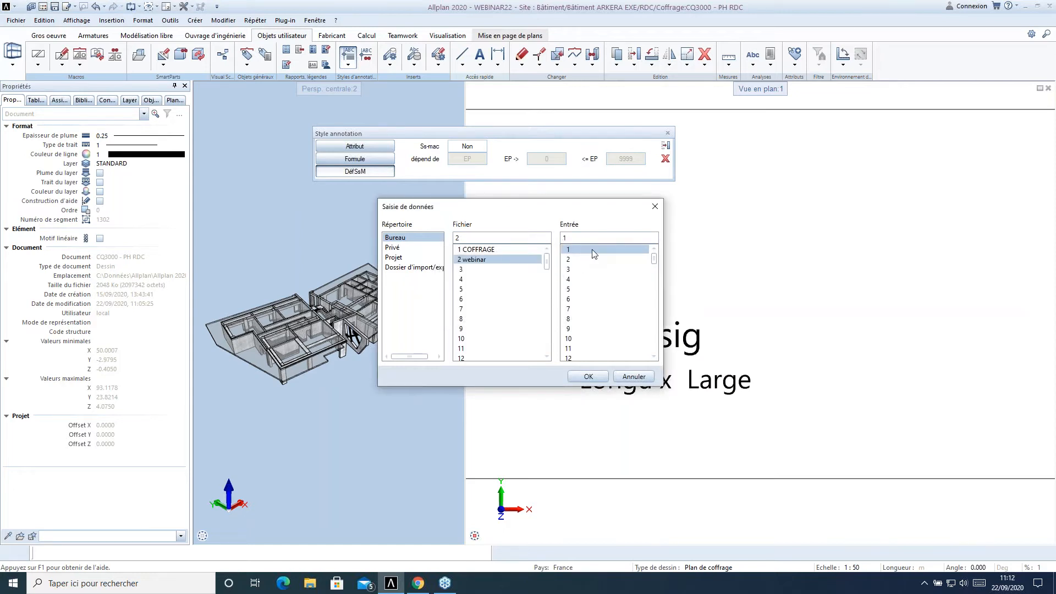
double_click(592, 249)
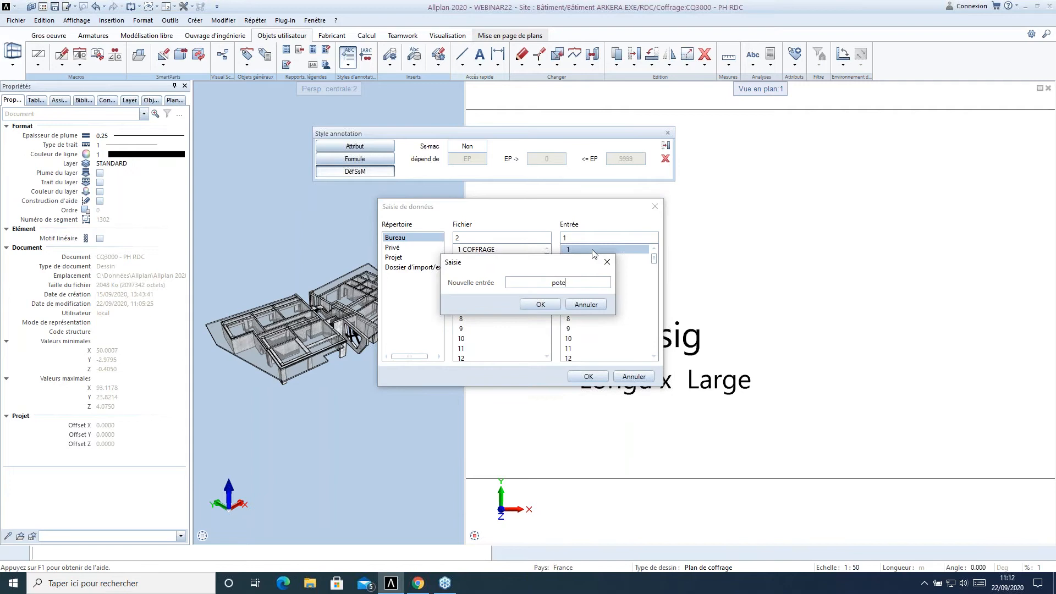
text(poteau)
click(540, 304)
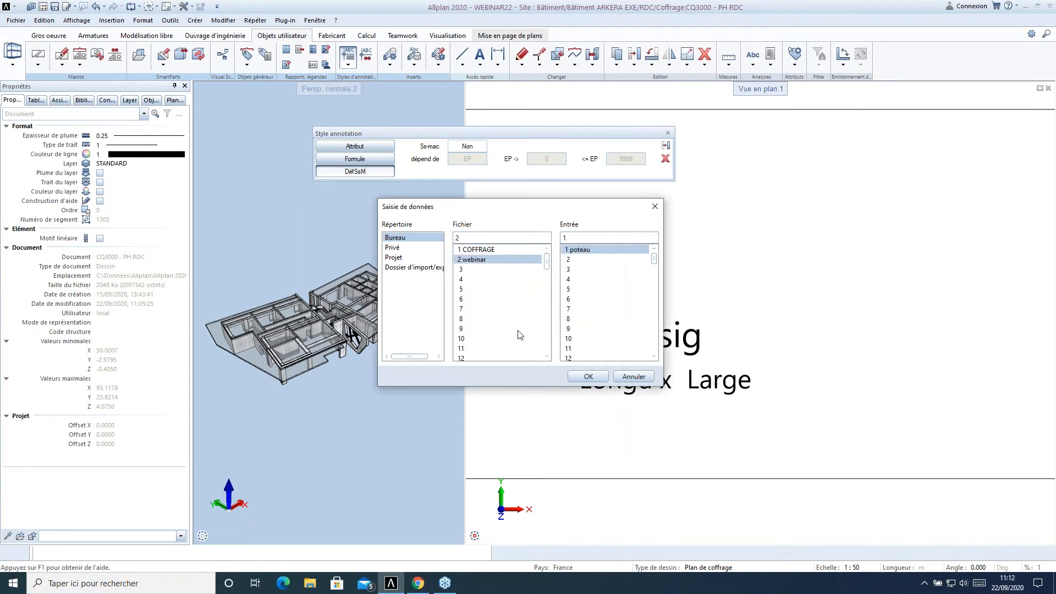
- Save the annotation style as entry 1 poteau in file 2 webinar of the Bureau directory and end the style definition
click(591, 377)
scroll(554, 420, down, 3)
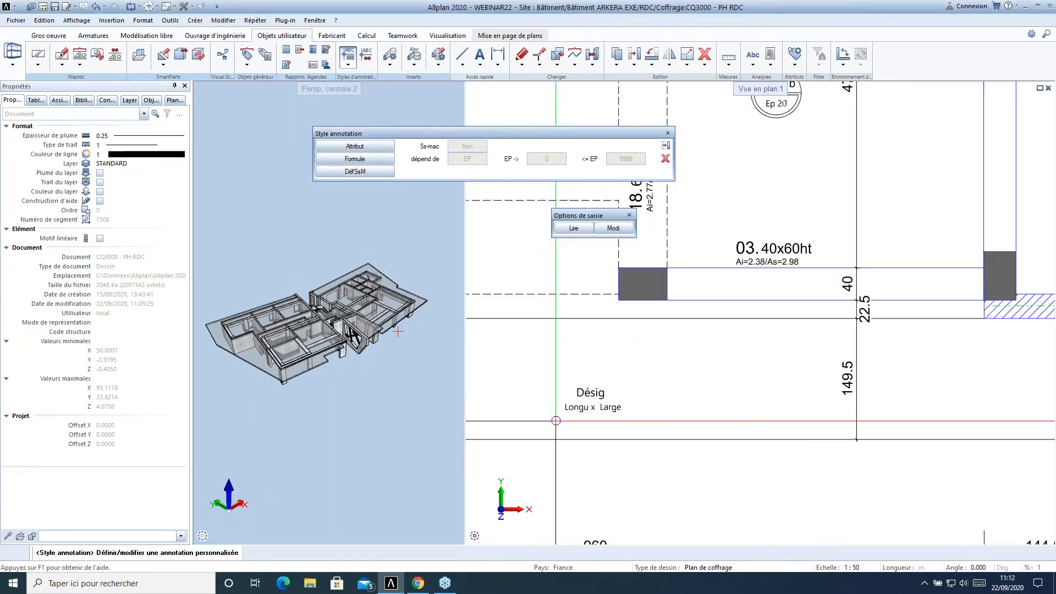
key(Escape)
- Annotate the column at the junction of beams 18 and 03 with Bureau style 2 webinar / 1 poteau, placed horizontally below its lower-right corner
middle_drag(701, 410, 655, 407)
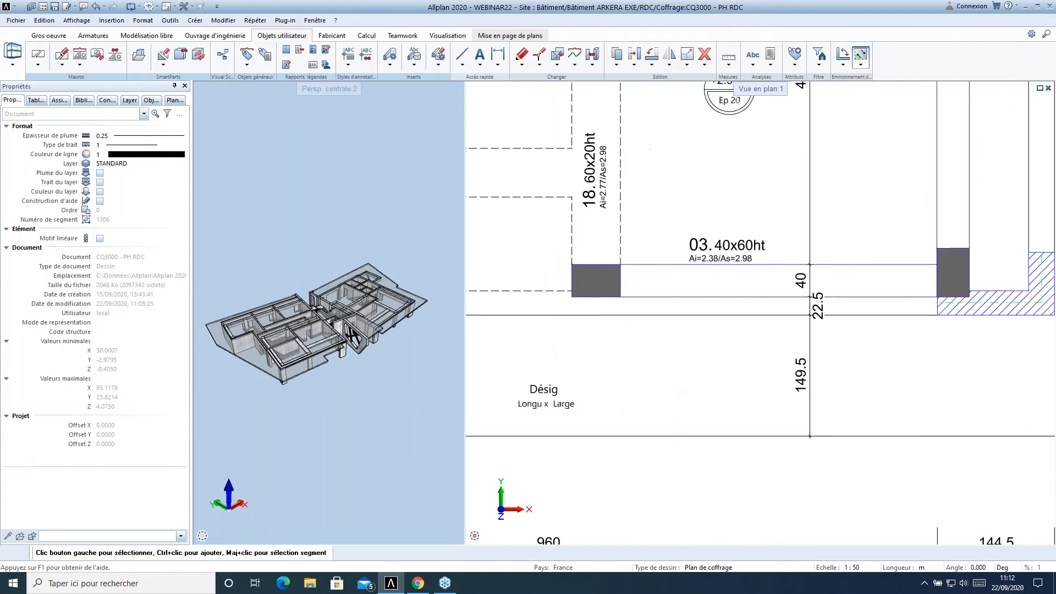
right_click(588, 272)
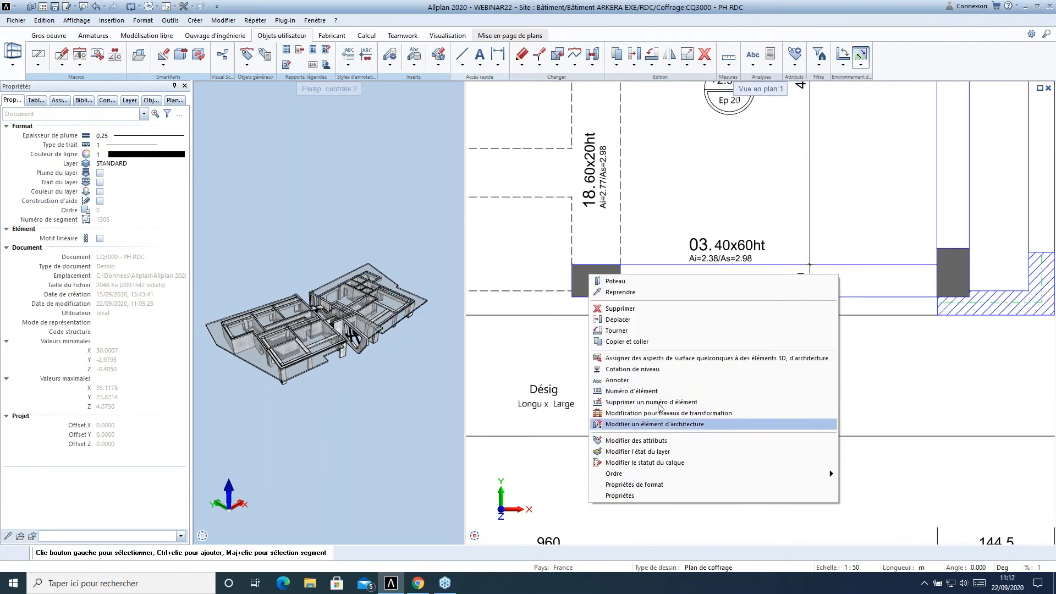
click(646, 384)
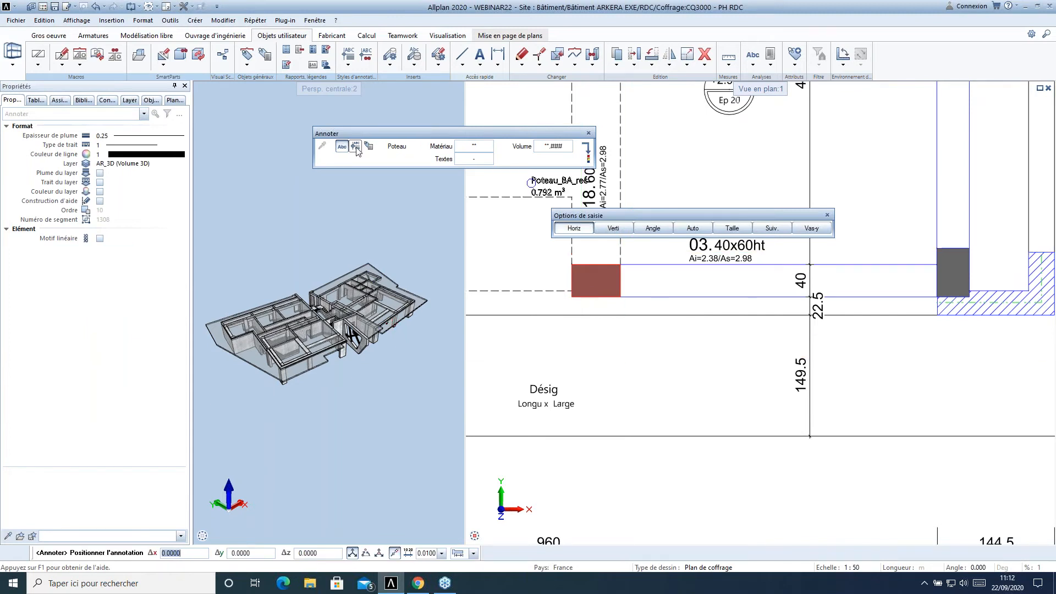
click(355, 145)
click(477, 161)
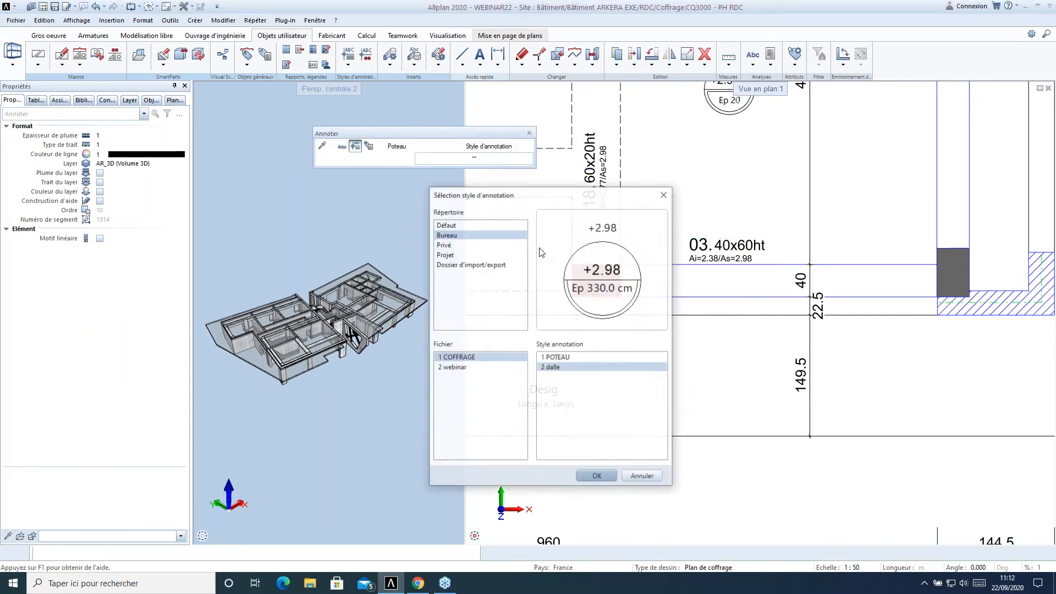
click(454, 367)
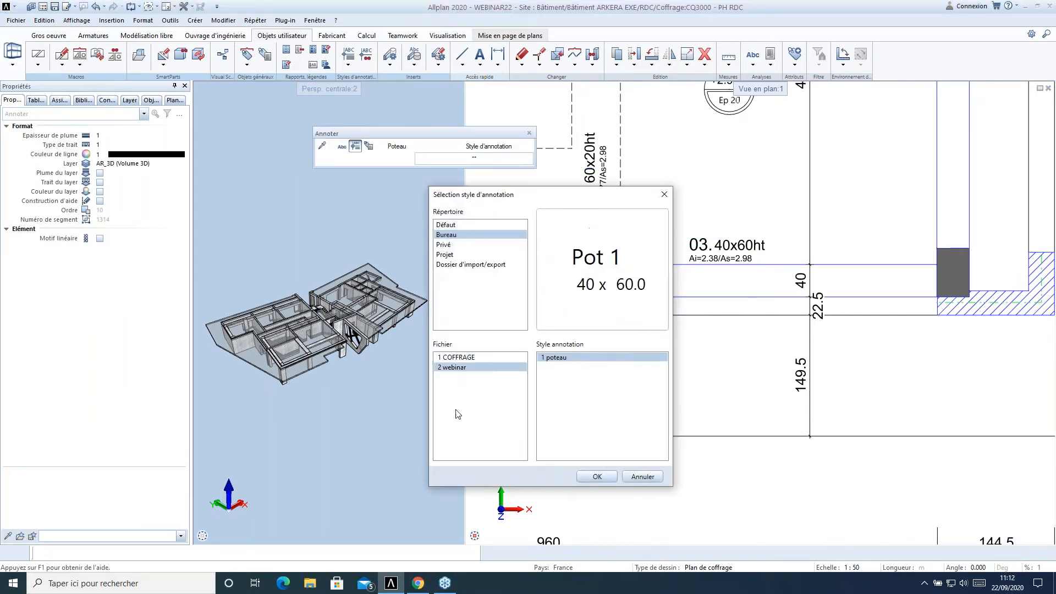
click(597, 476)
scroll(661, 306, up, 2)
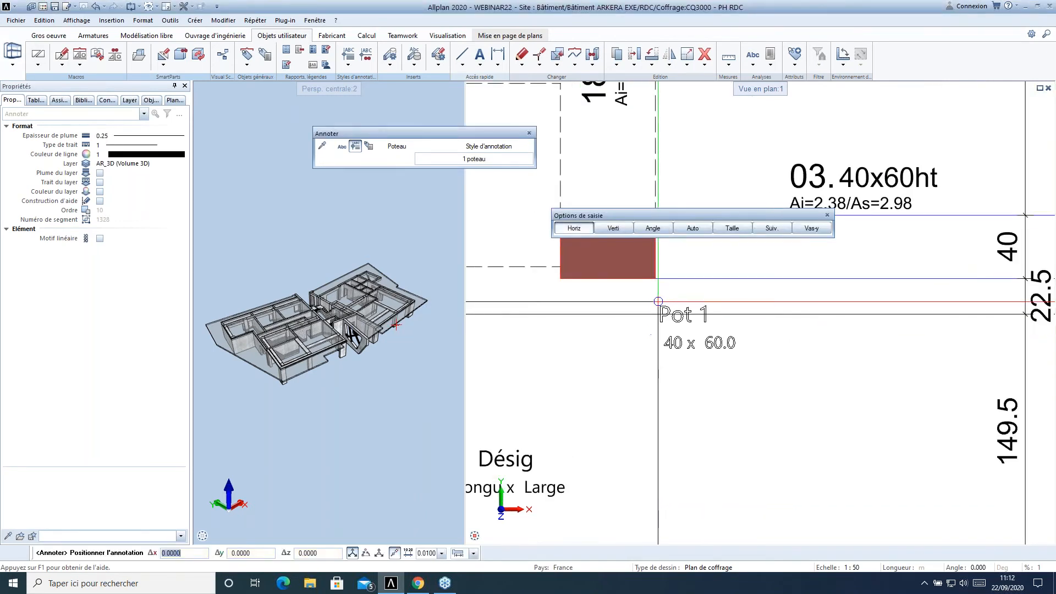
click(661, 305)
scroll(663, 352, down, 2)
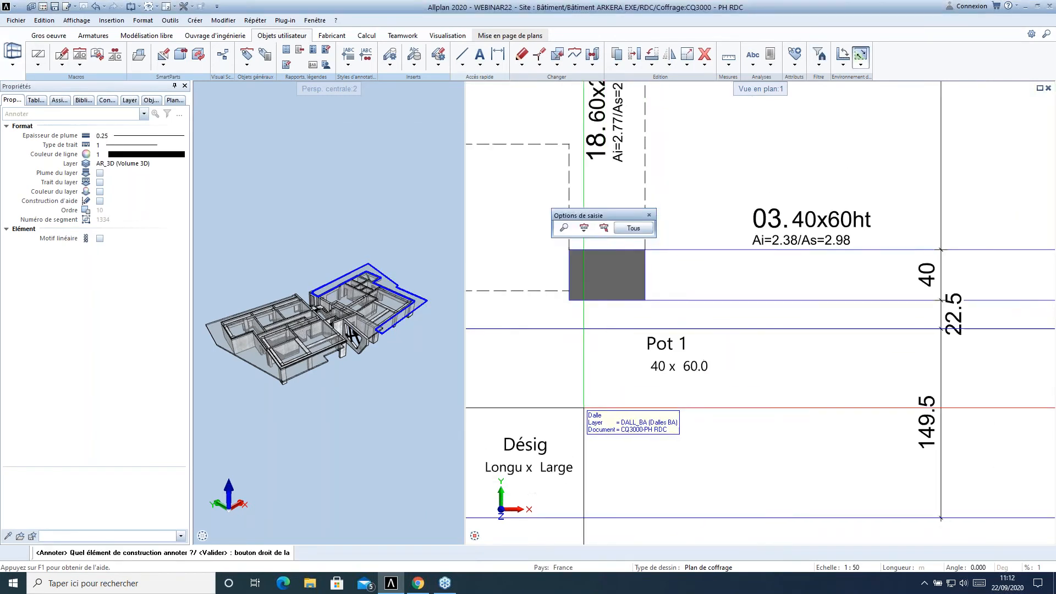
key(Escape)
- Delete the original Désig and Longu x Large template texts below the plan
click(621, 386)
key(Delete)
scroll(788, 277, up, 4)
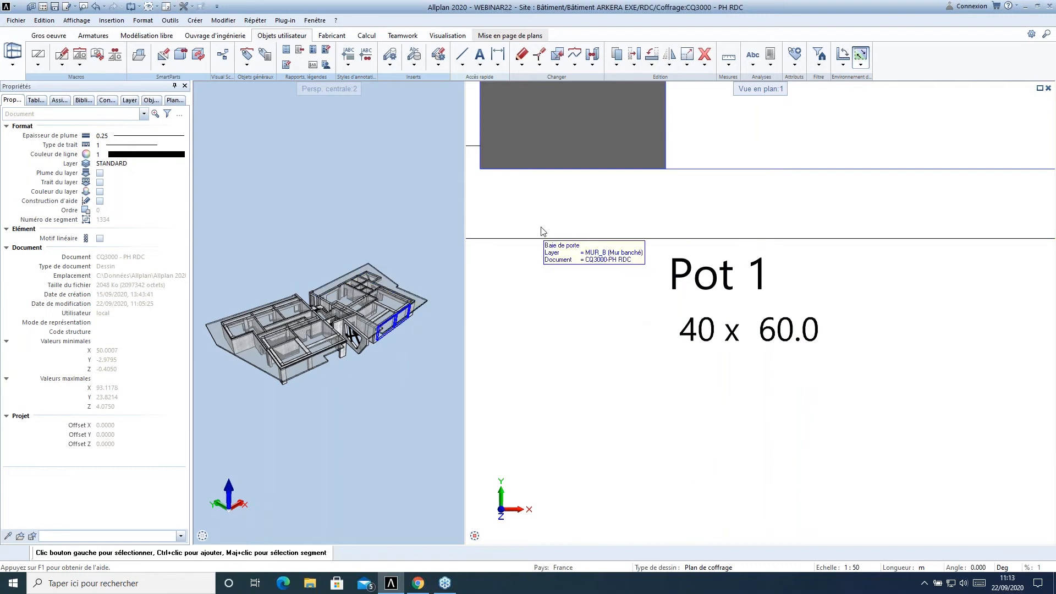
middle_drag(559, 231, 484, 241)
click(634, 55)
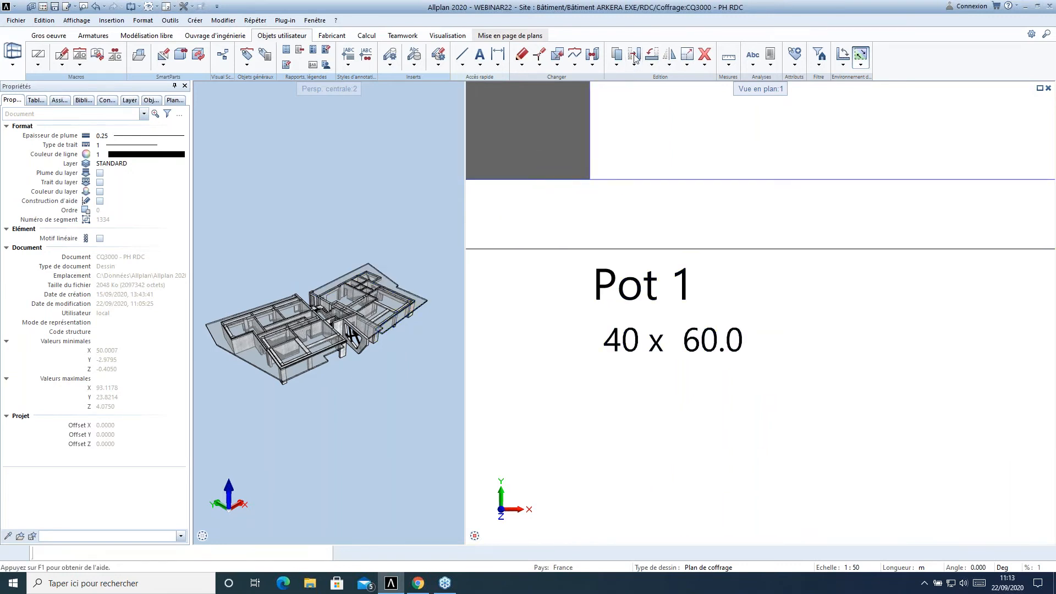
click(833, 398)
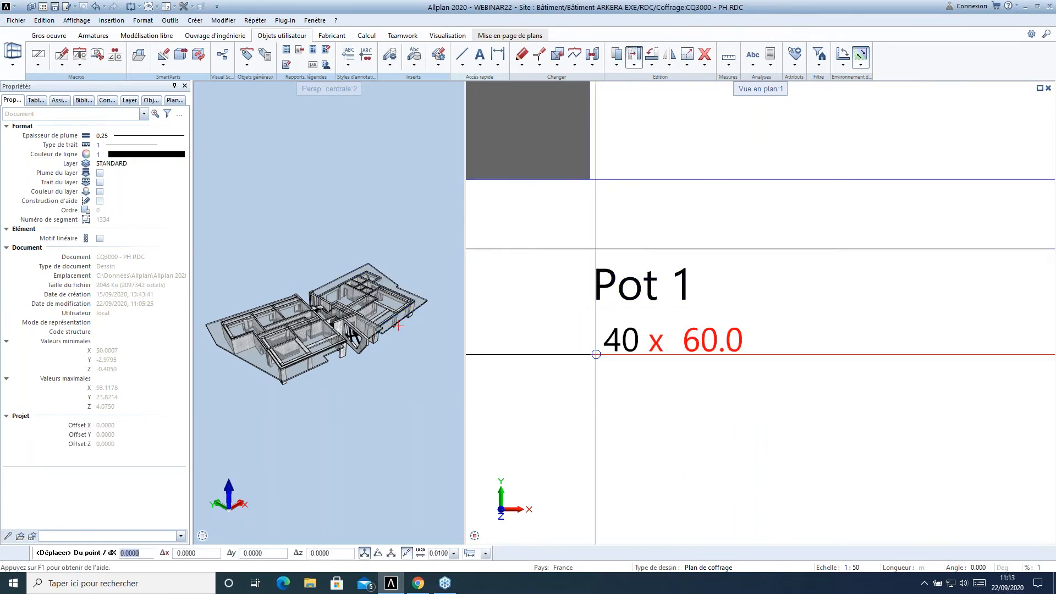
key(Escape)
- Move the whole "40 x 60.0" row slightly left so it lines up beneath the start of Pot 1
click(633, 57)
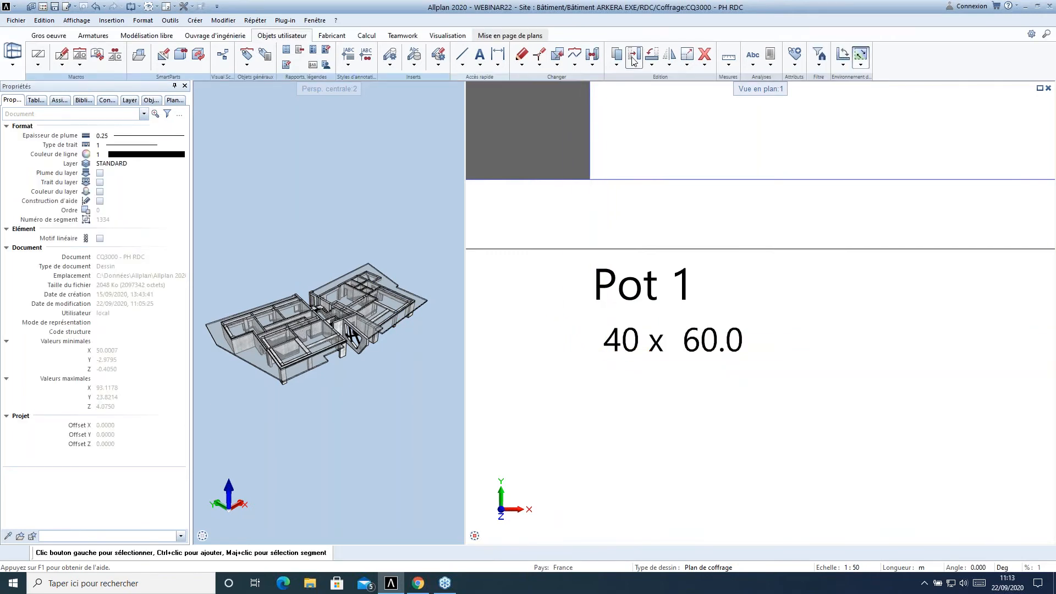
click(912, 439)
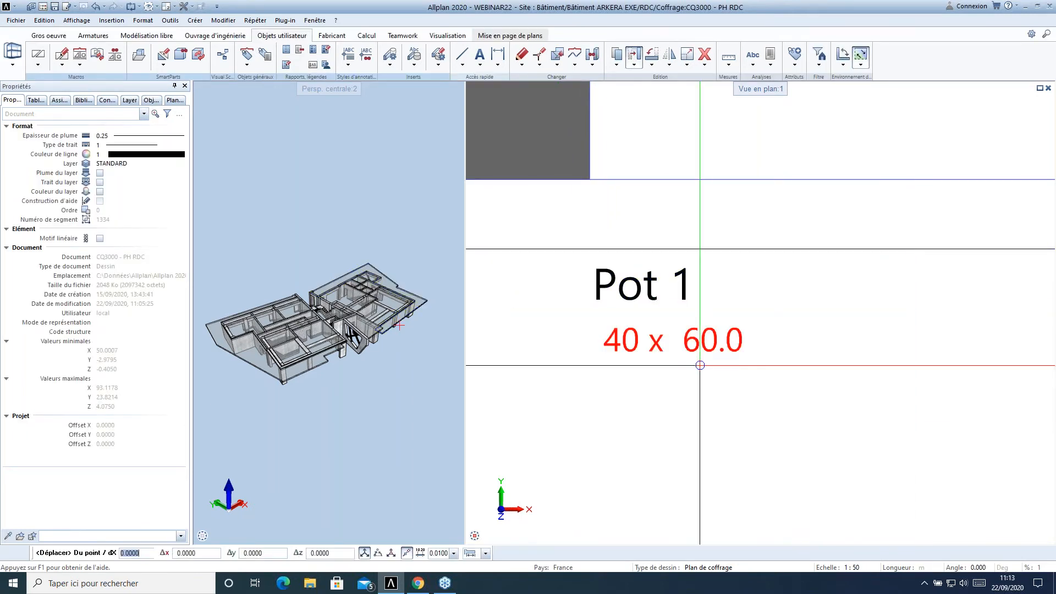
click(746, 387)
key(Escape)
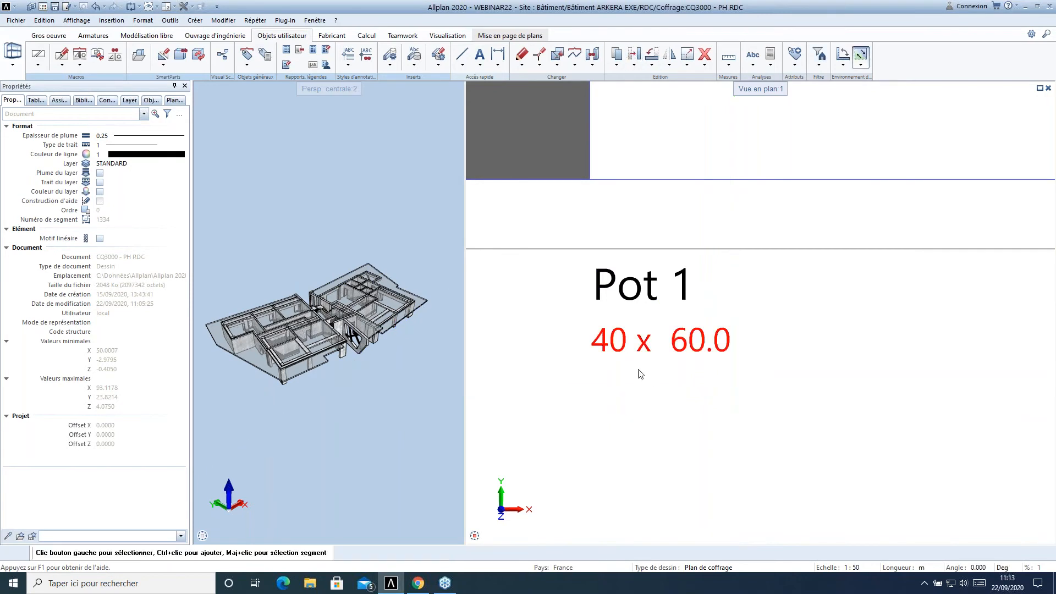
key(Escape)
- Set the annotation's Largeur text, in cm, to hide the zeros after the decimal point
double_click(692, 352)
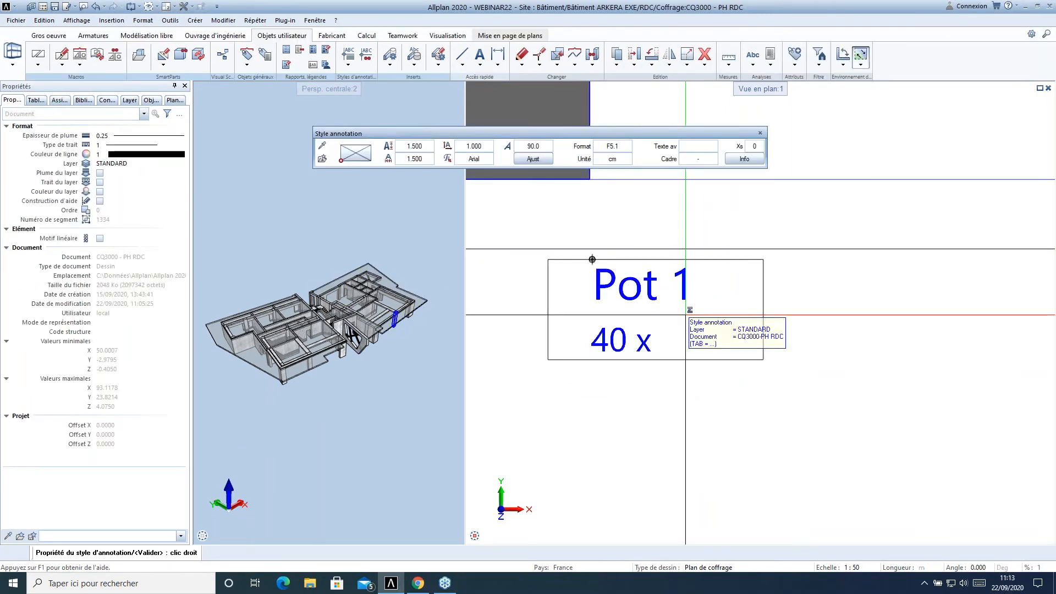
click(612, 159)
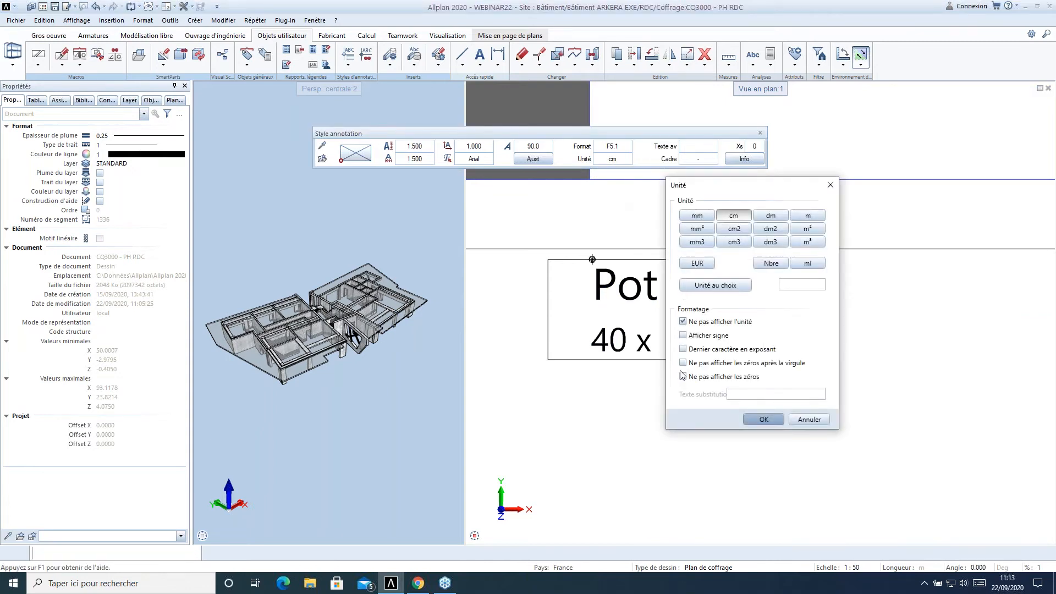
click(764, 419)
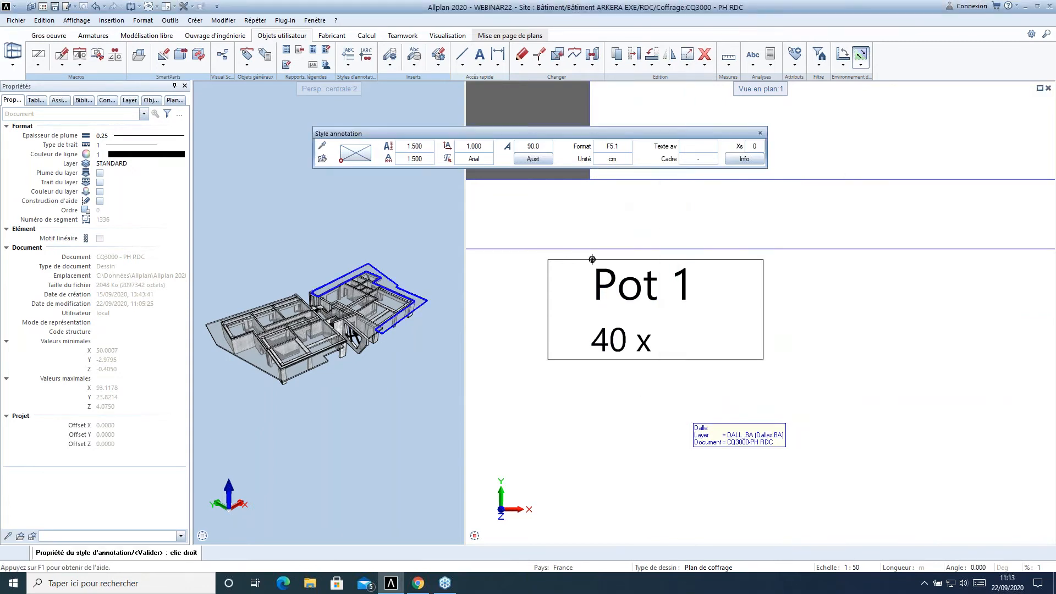
- Move the Largeur text "60" slightly left, closer to the "x"
click(687, 340)
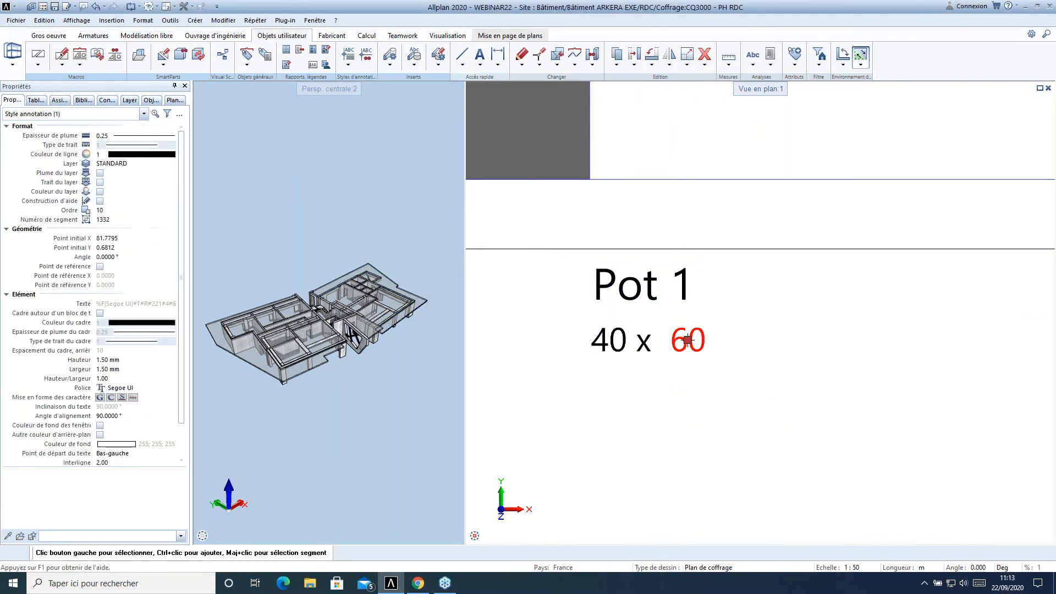
click(633, 57)
click(769, 309)
click(771, 311)
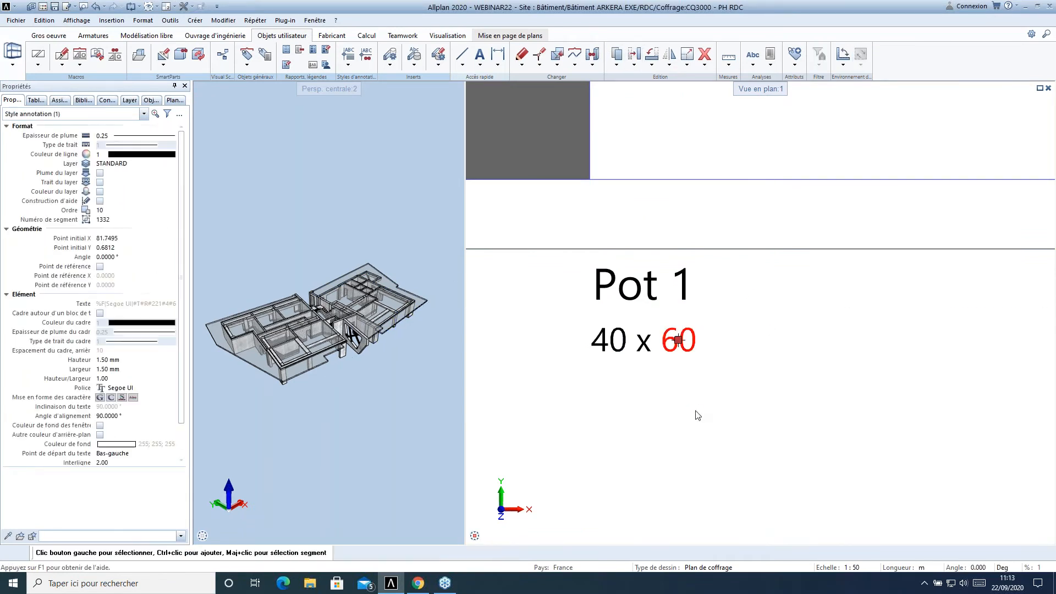
- Redefine the annotation's sub-macro from the Pot 1 and 40 x 60 texts, with its reference point at the upper-left corner of Pot 1
scroll(662, 322, down, 3)
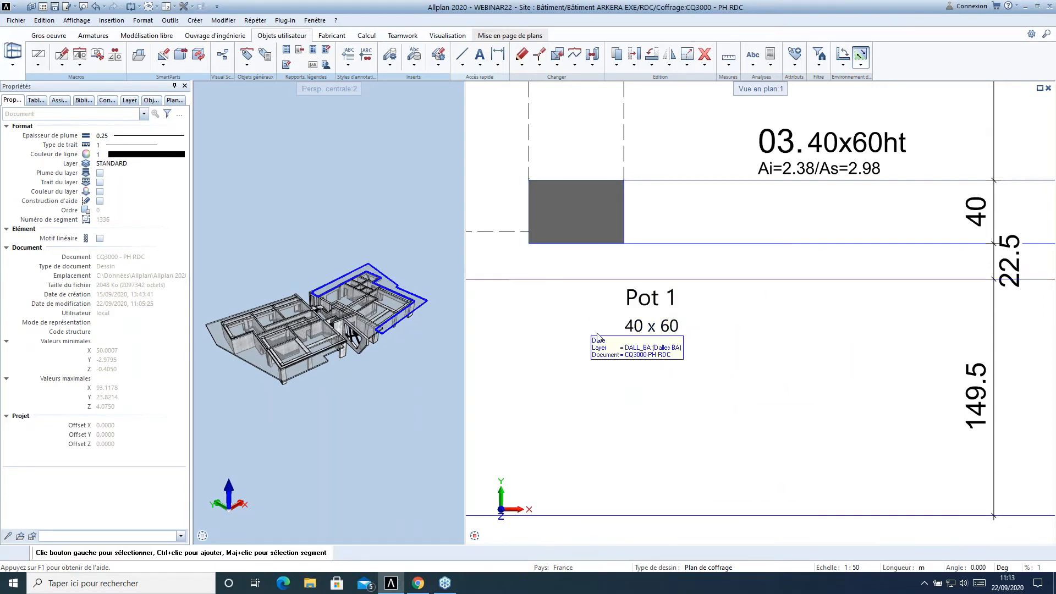
scroll(729, 329, down, 2)
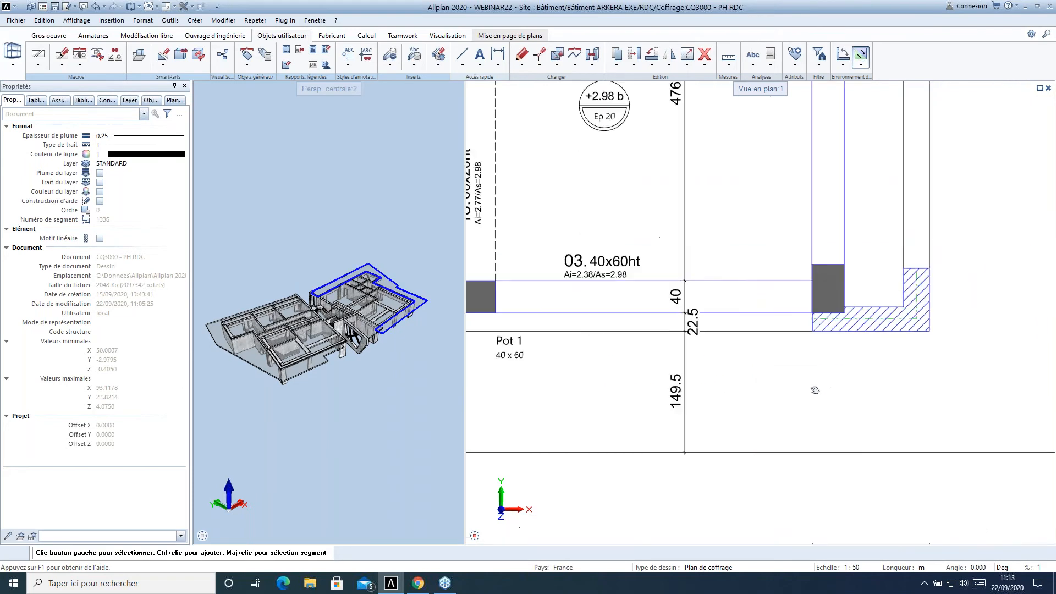
middle_drag(815, 390, 803, 397)
middle_drag(471, 391, 607, 384)
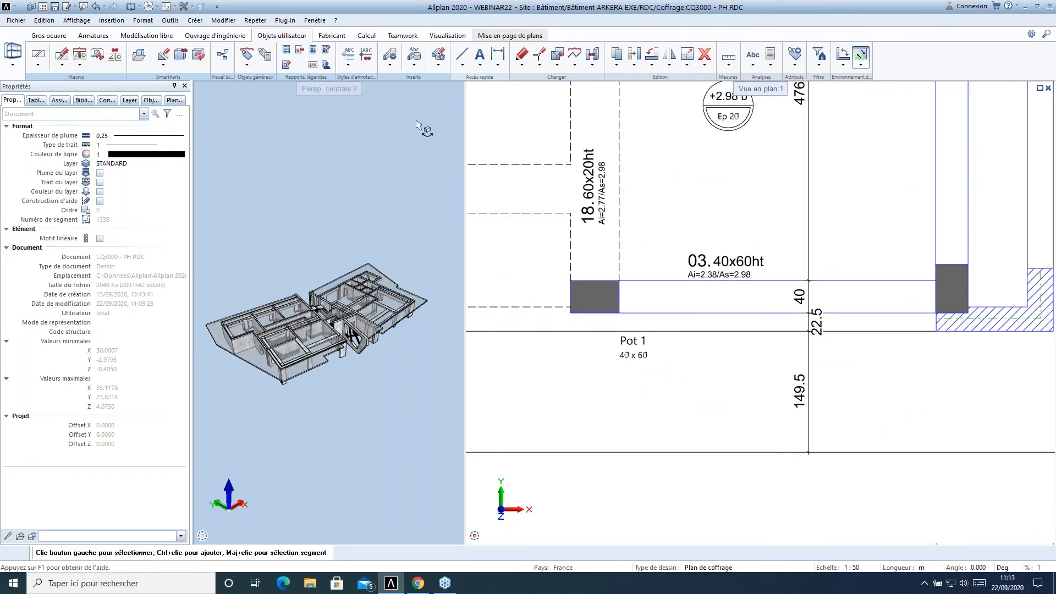
click(352, 58)
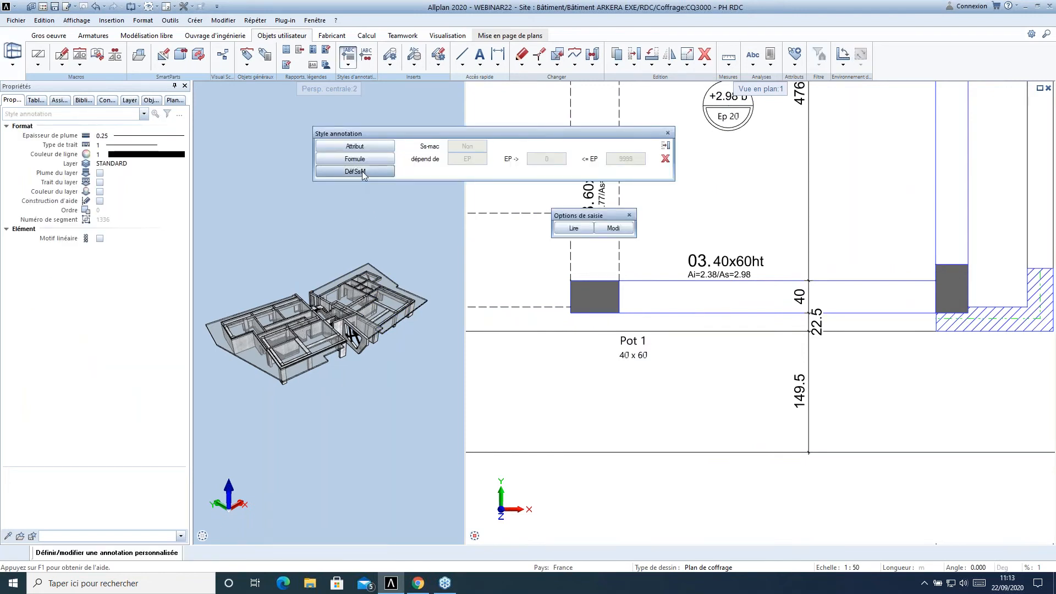
scroll(651, 386, up, 3)
click(633, 355)
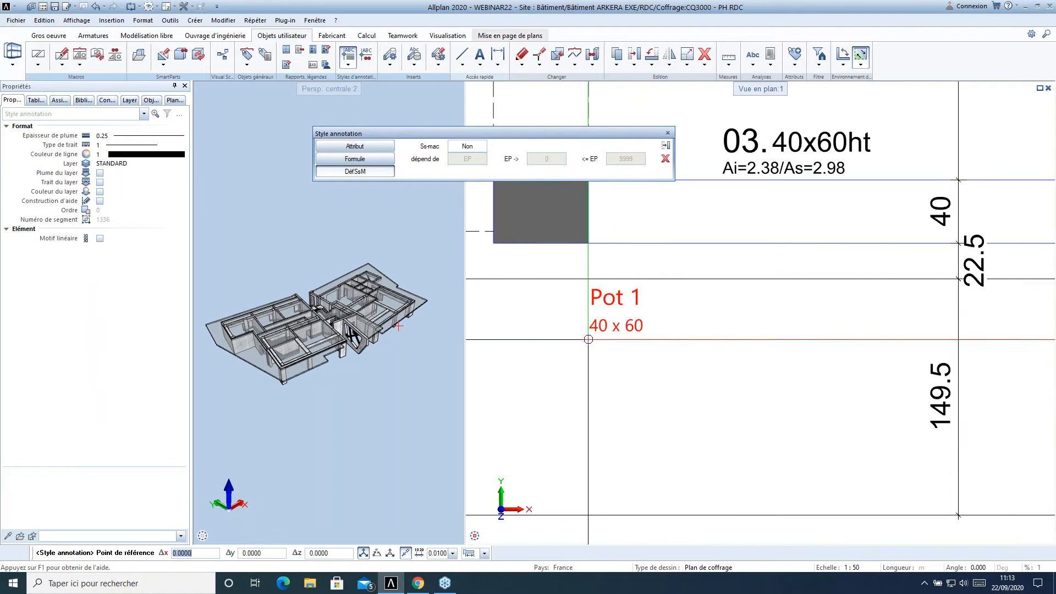
click(582, 272)
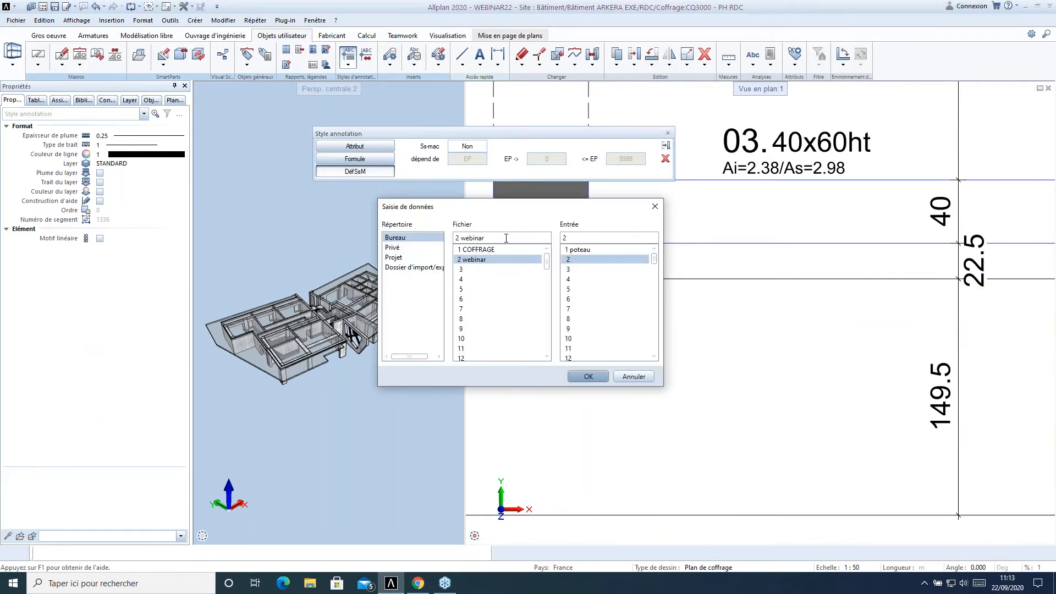
- Overwrite entry 1 poteau in Bureau file 2 webinar with the corrected annotation style and end the style definition
click(582, 249)
click(536, 307)
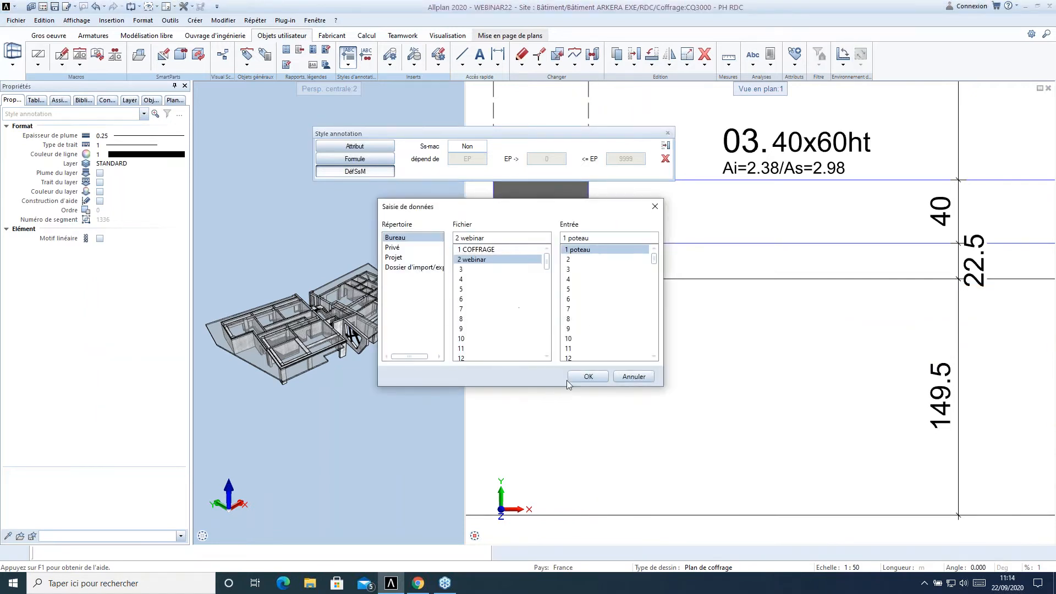
click(587, 377)
click(532, 314)
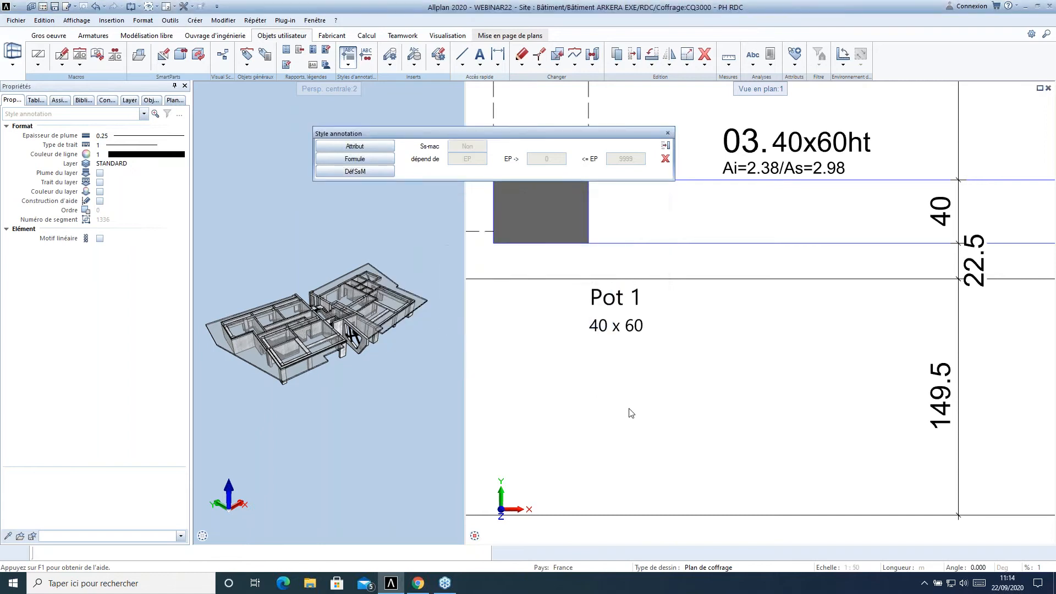
key(Escape)
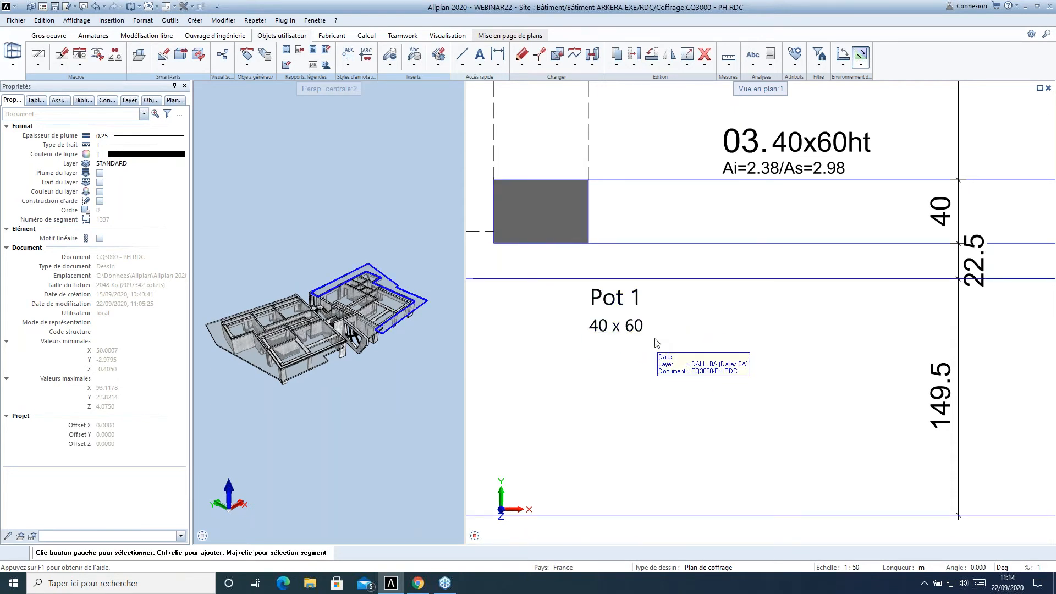
- Start annotating, filter the selection to Poteau elements, and select the three columns along the plan's lower edge
scroll(657, 343, down, 5)
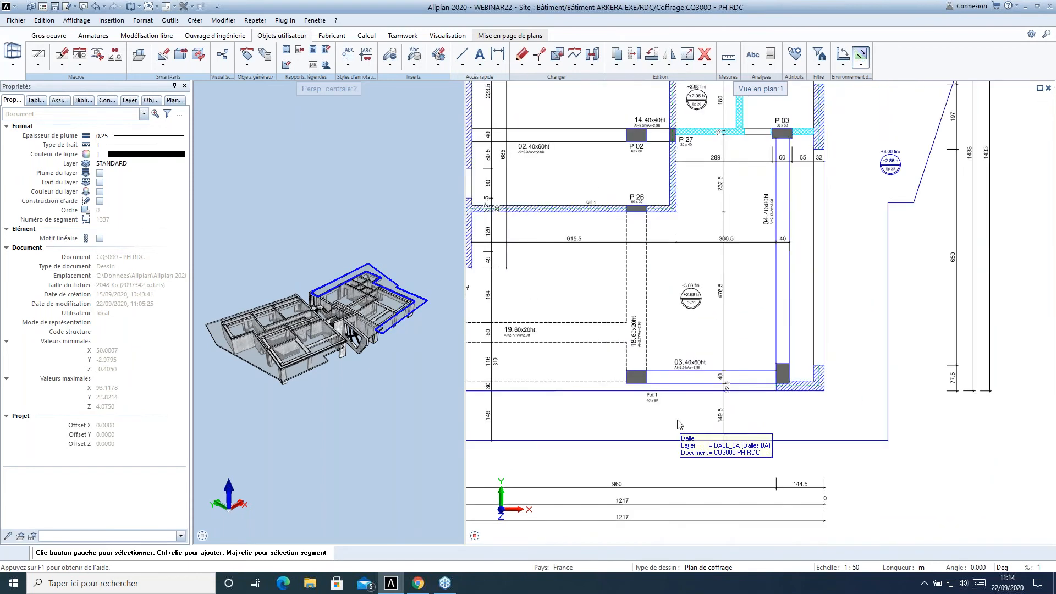
middle_drag(601, 406, 675, 388)
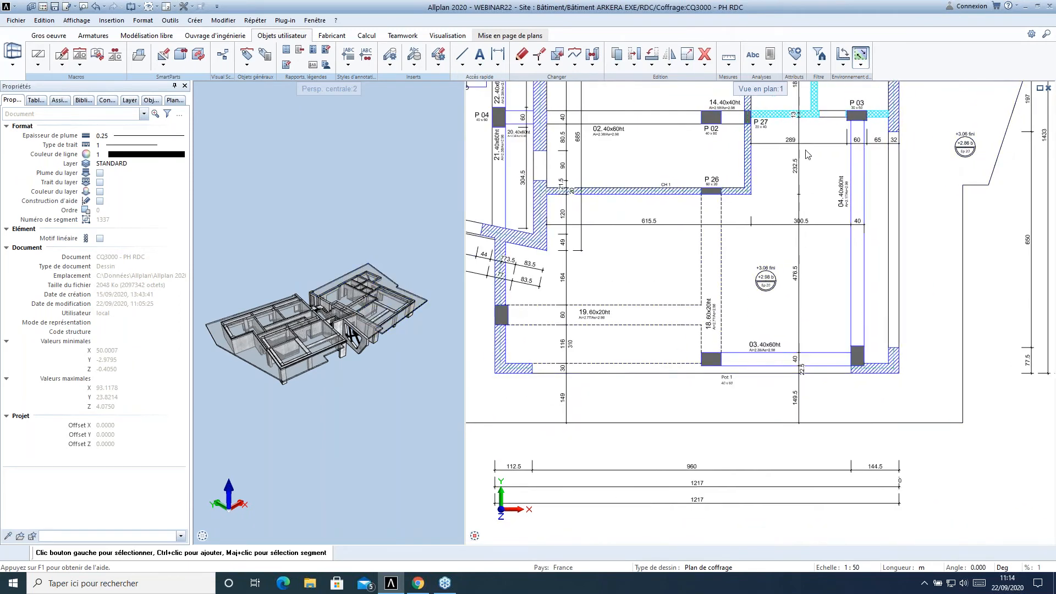
click(753, 56)
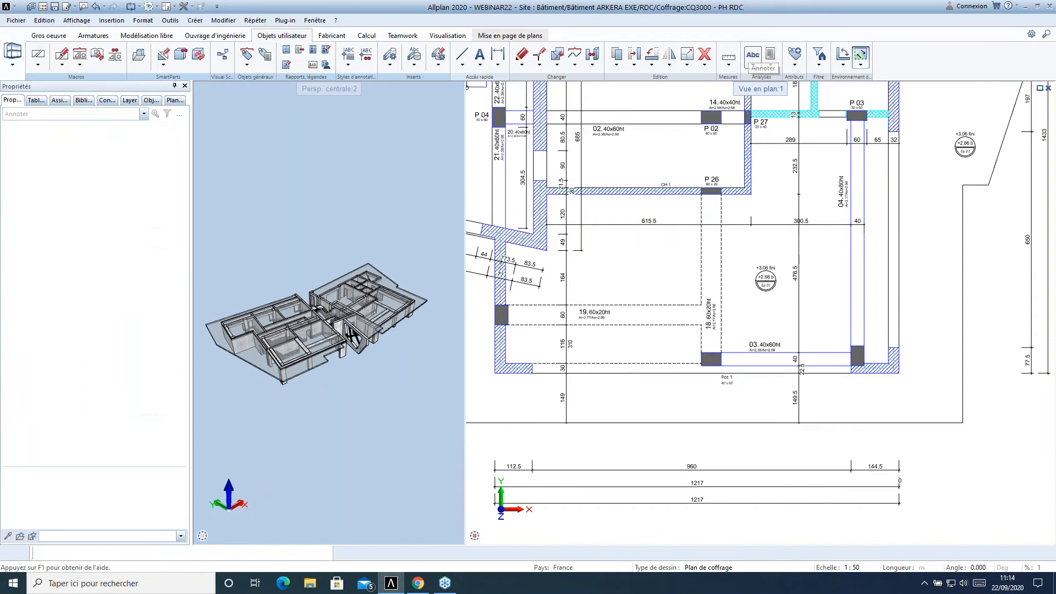
click(822, 65)
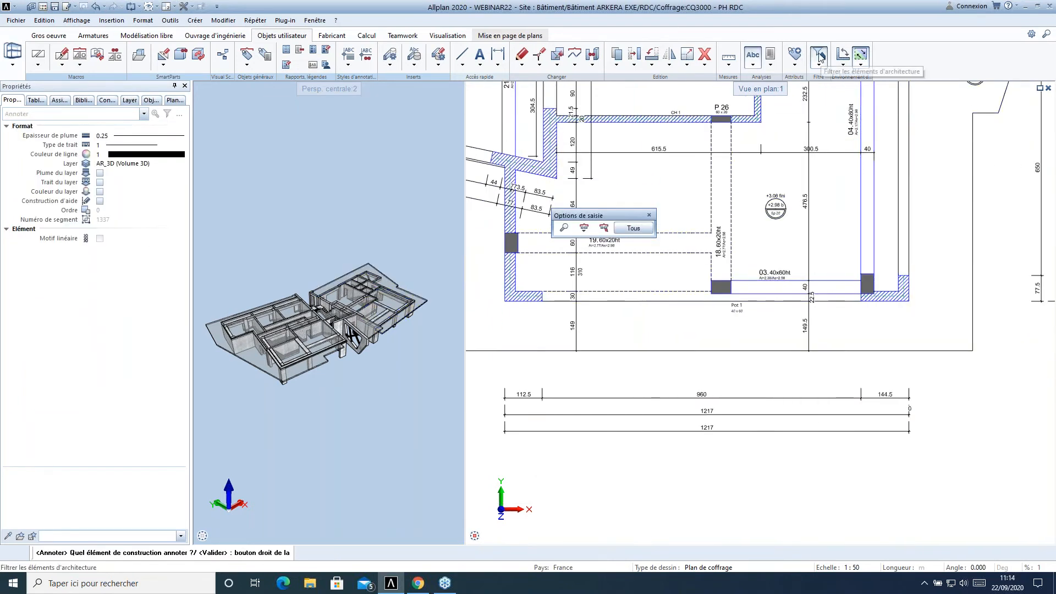
click(539, 245)
click(904, 370)
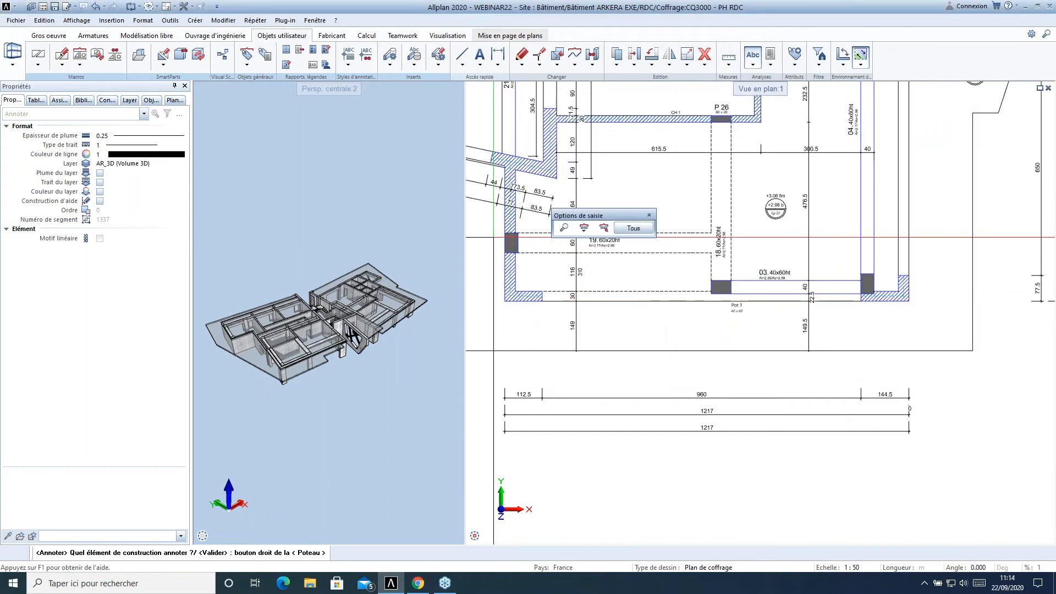
drag(493, 223, 947, 347)
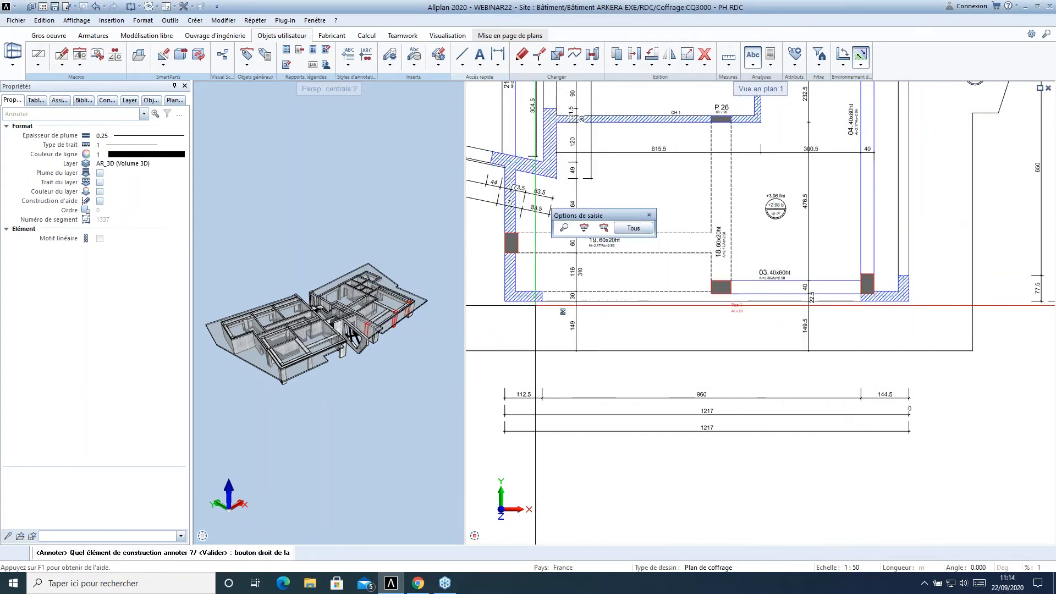
right_click(801, 364)
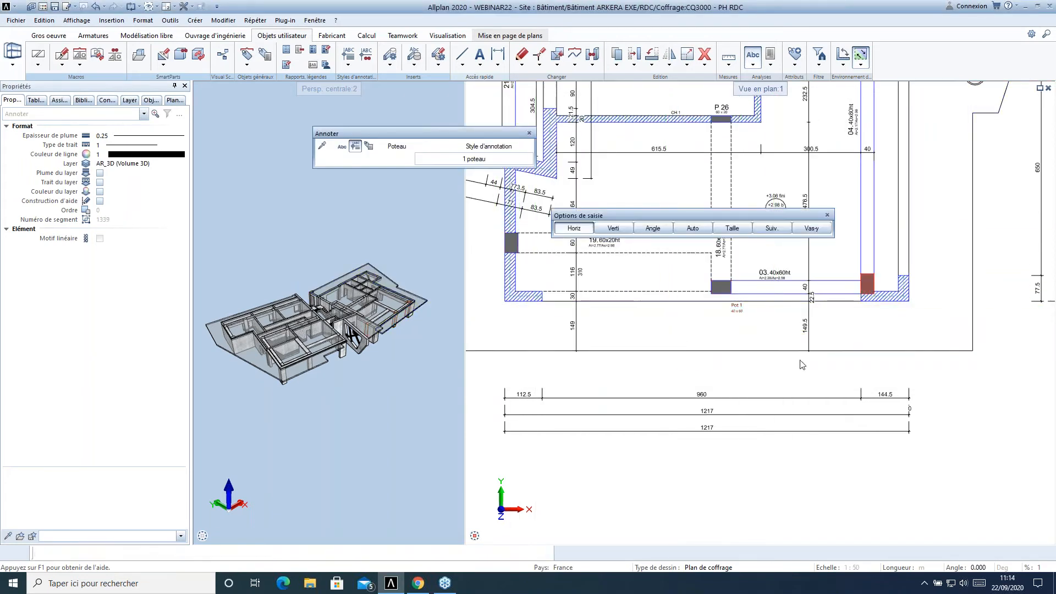
- Place the 1 poteau annotations above the lower-right column and to the left of the left wall's column, and end annotating
scroll(801, 364, up, 3)
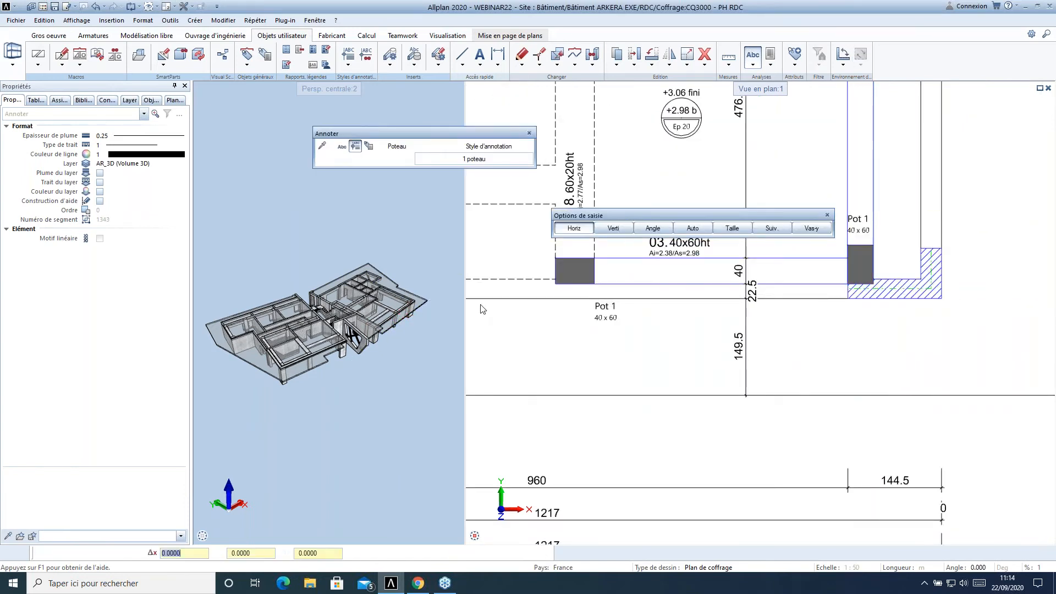
middle_drag(571, 315, 849, 405)
middle_drag(547, 328, 752, 320)
click(599, 265)
middle_drag(819, 386, 698, 365)
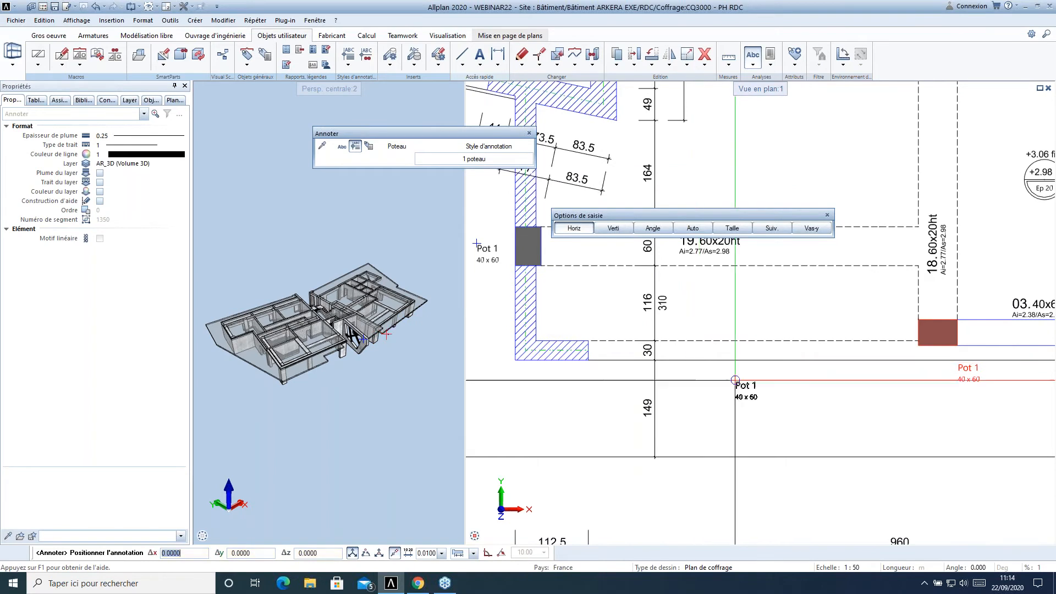
key(Escape)
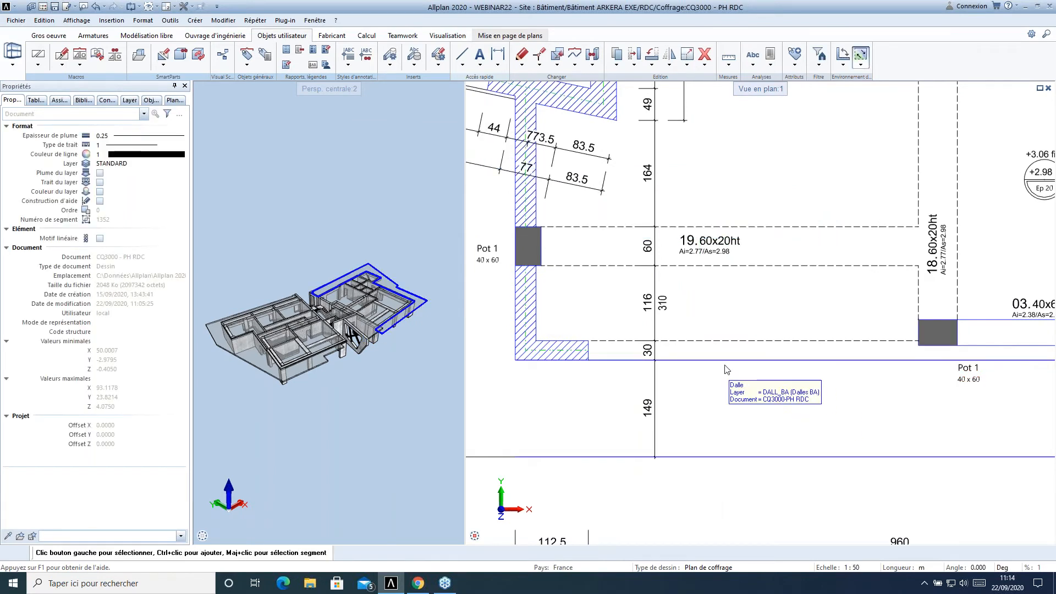
- Examine the slab's circular level annotation and its Reserve_sol, Q and RATIO_HA attributes, then close the attributes without changes
scroll(726, 370, down, 2)
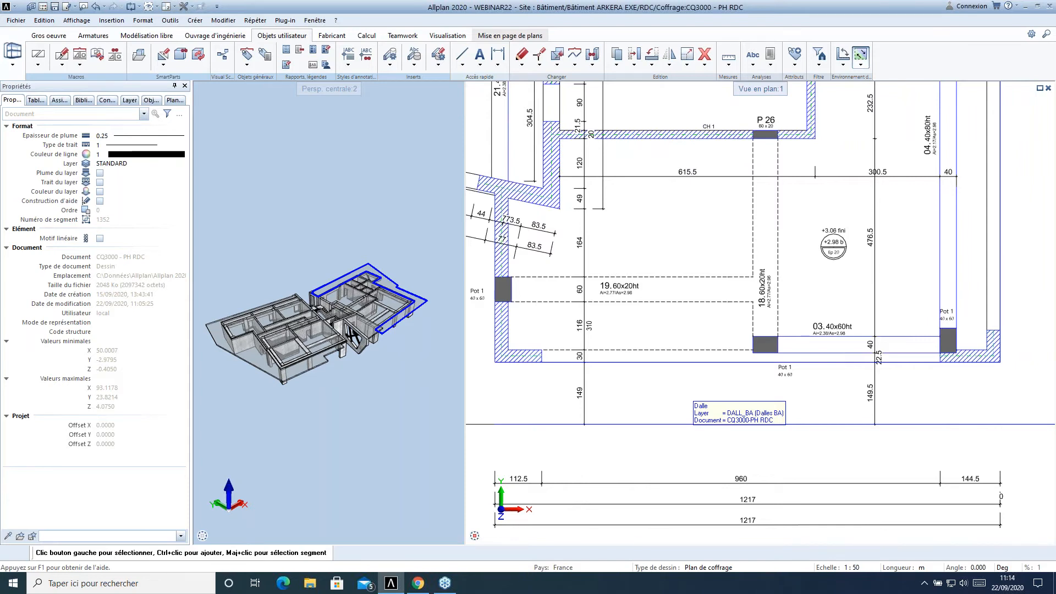
scroll(688, 330, up, 4)
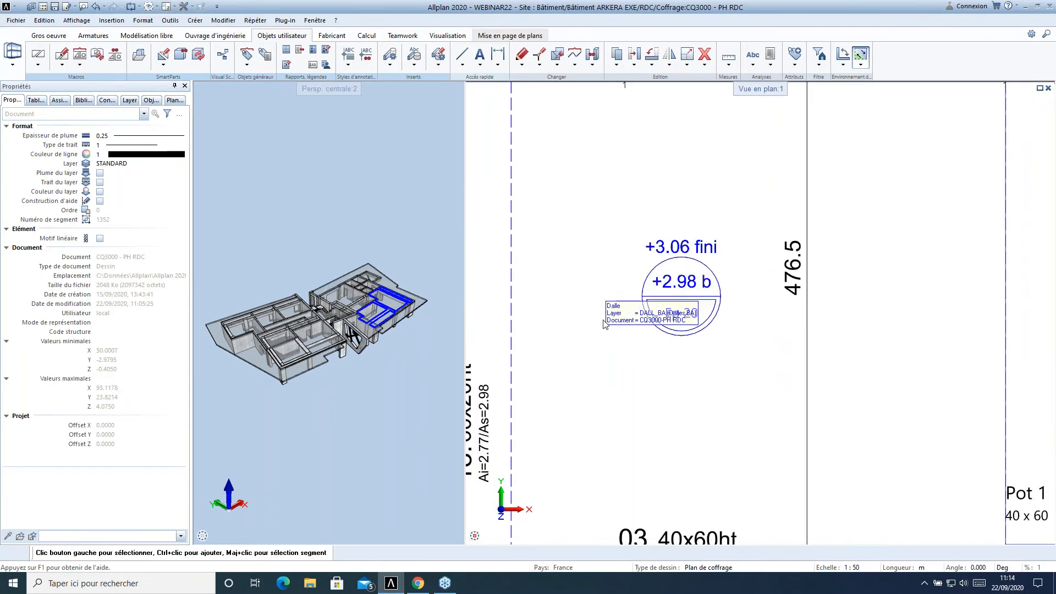
middle_drag(685, 389, 733, 368)
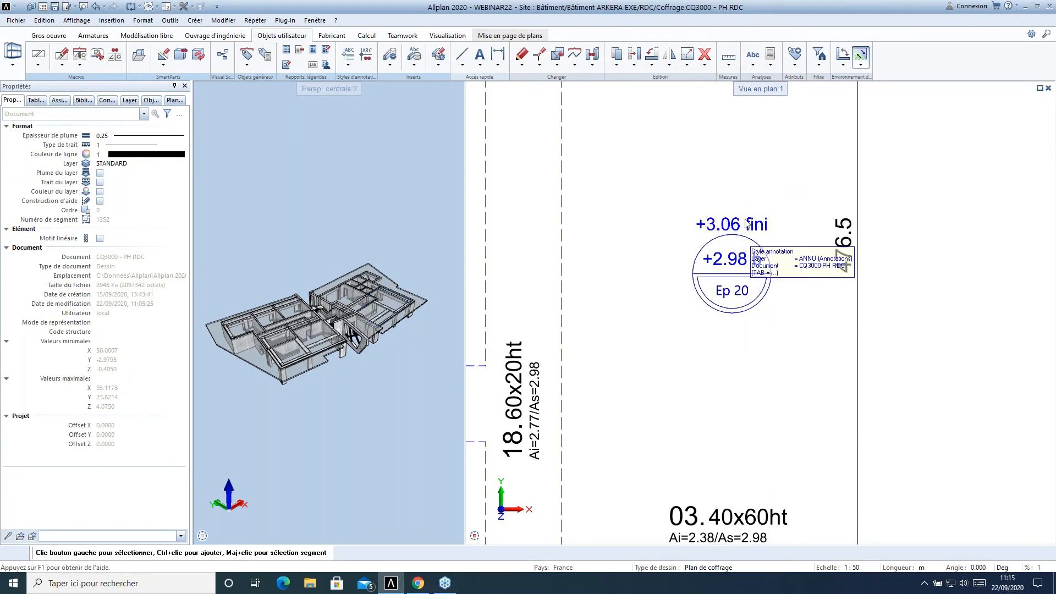
scroll(650, 376, down, 5)
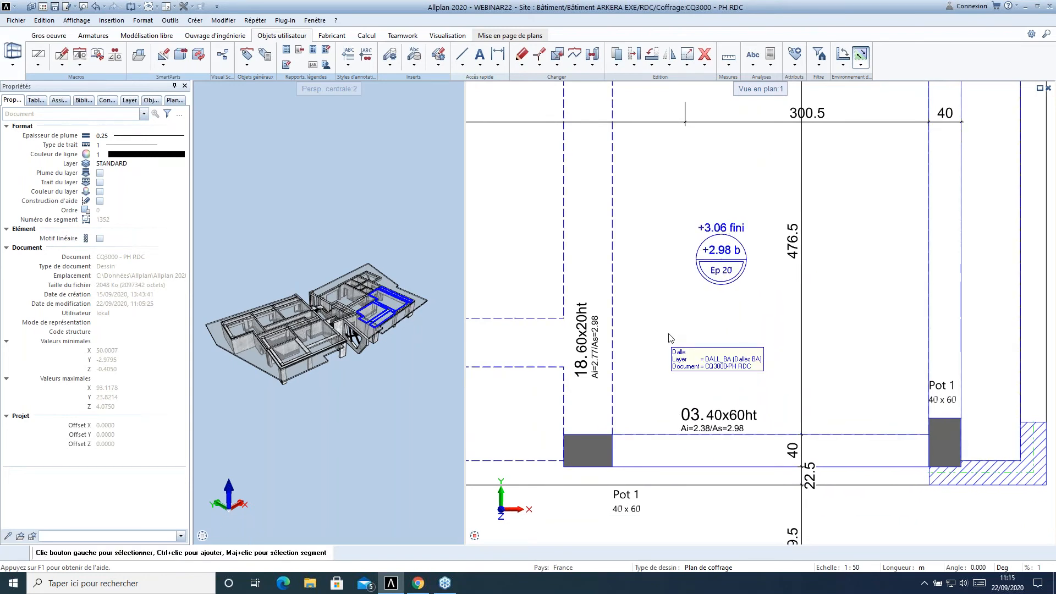
right_click(667, 310)
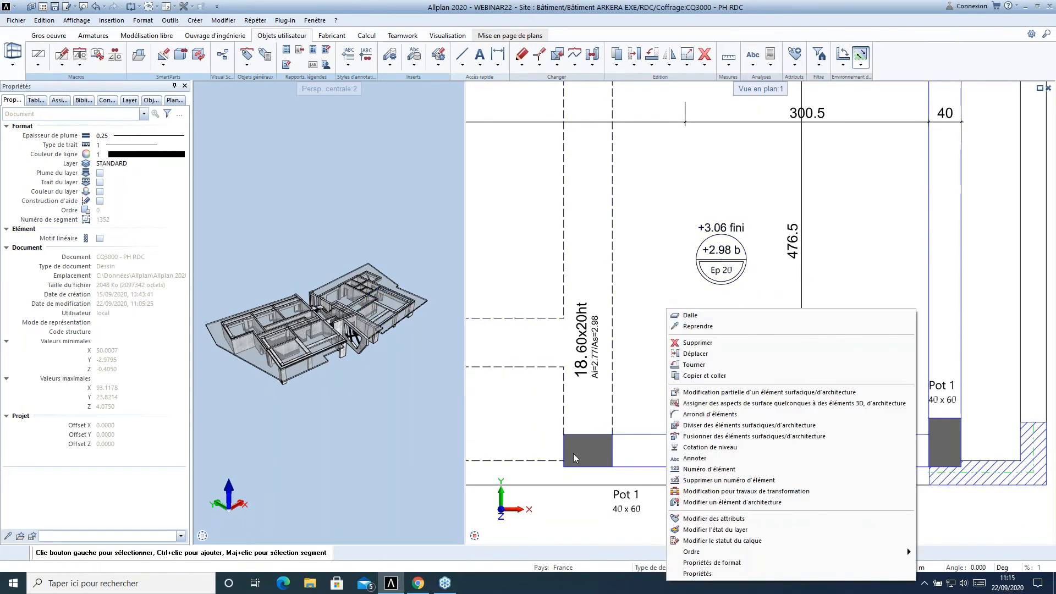
click(729, 519)
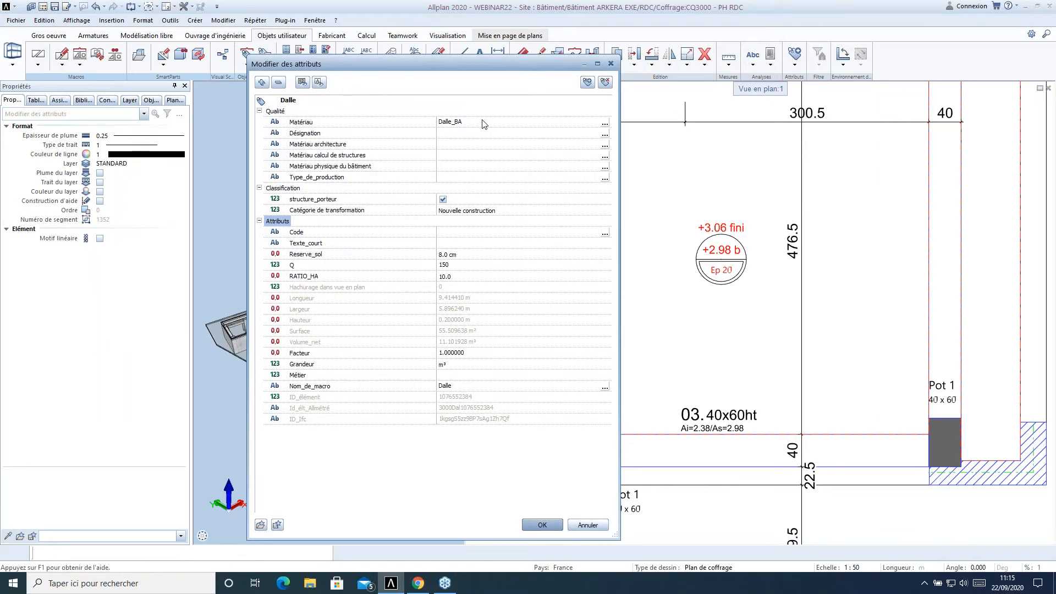
click(308, 256)
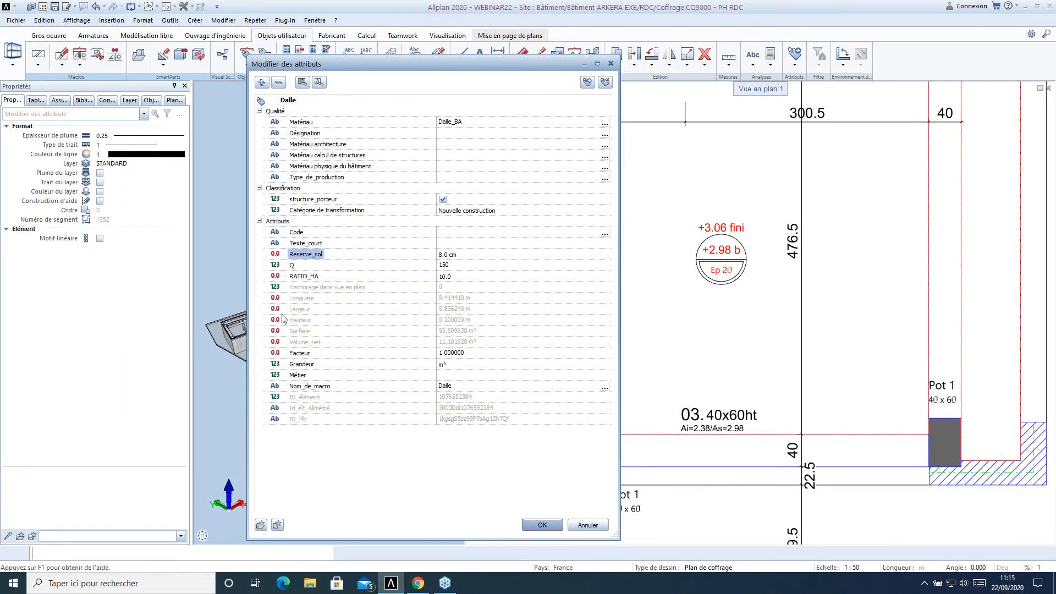
key(Down)
click(325, 276)
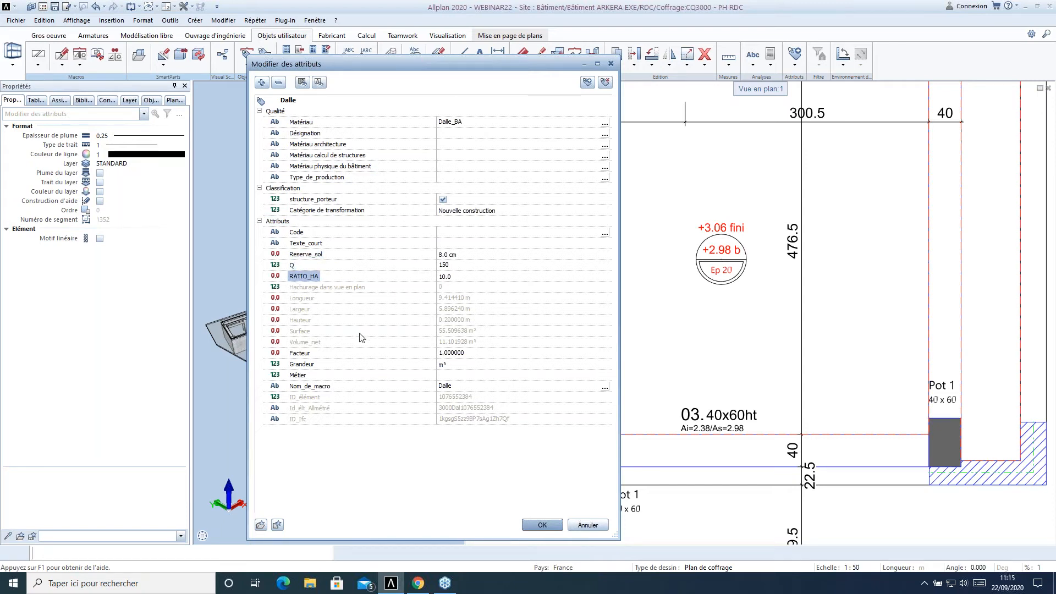
click(310, 253)
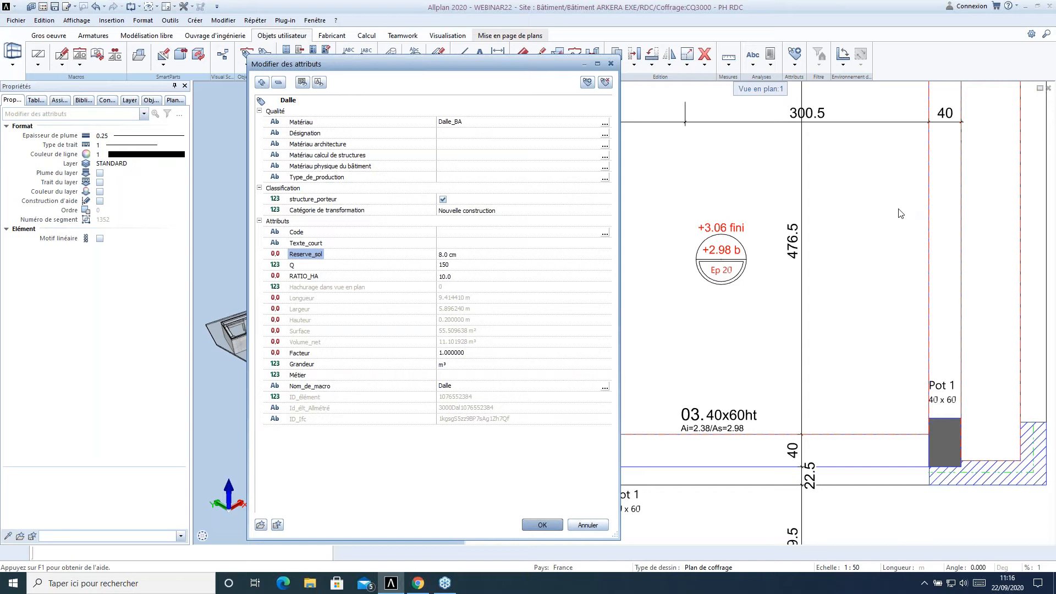
key(Escape)
- Draw a circle with a radius of about 0.44 m in the empty slab area left of beam 18
middle_drag(643, 309, 838, 345)
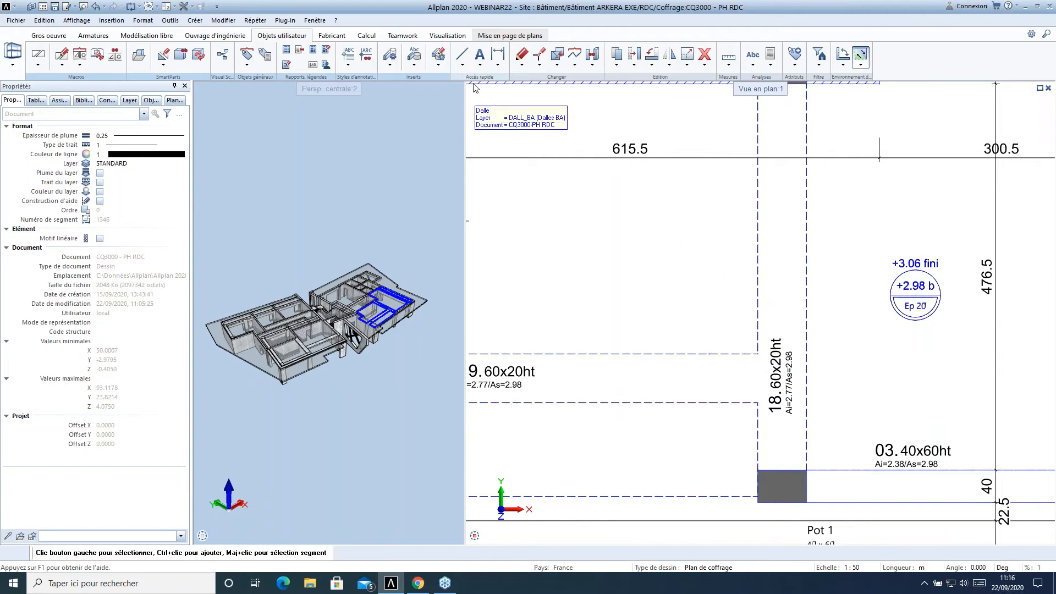
click(462, 65)
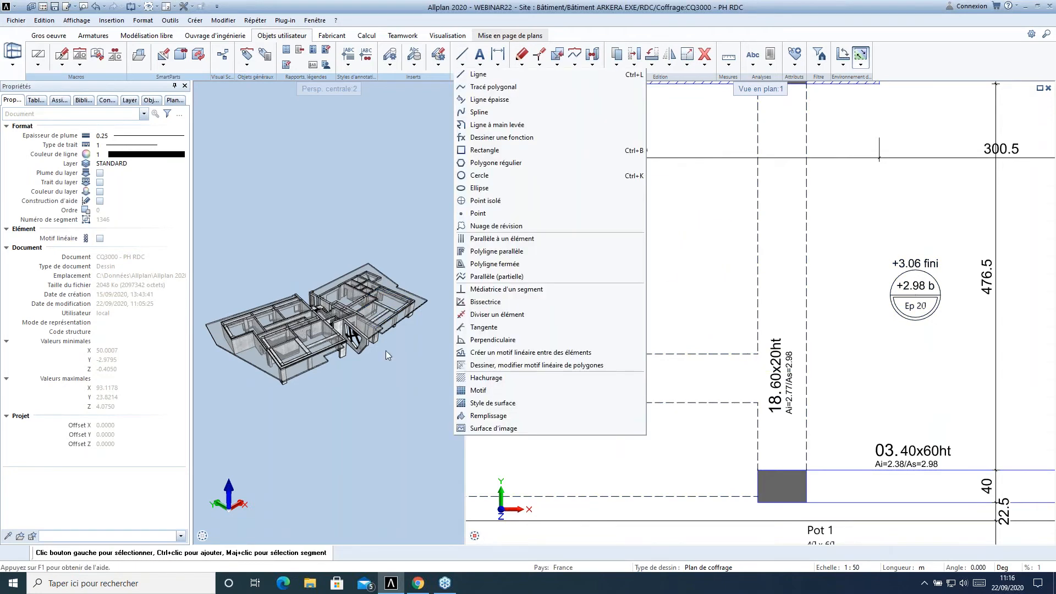
click(498, 176)
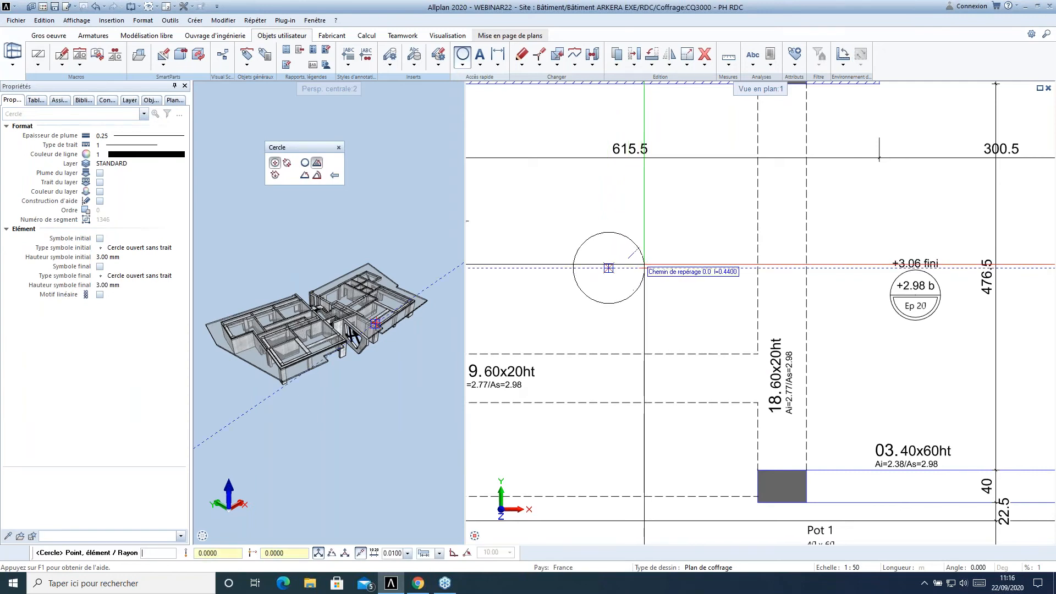
click(644, 268)
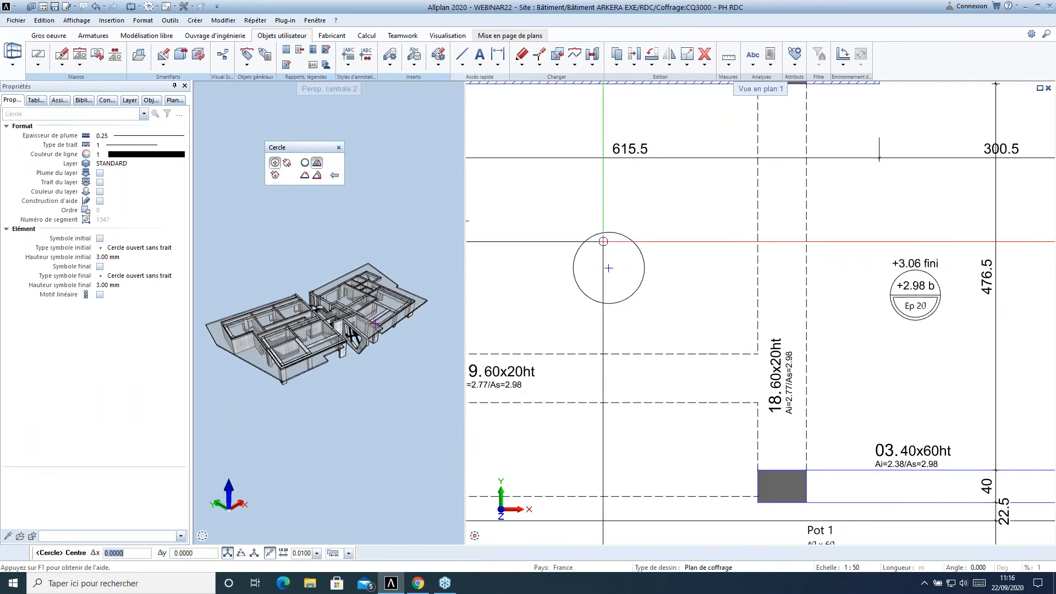
- Draw a horizontal line across the circle's diameter, from its left quadrant to its right quadrant
click(462, 55)
scroll(596, 271, up, 2)
click(550, 264)
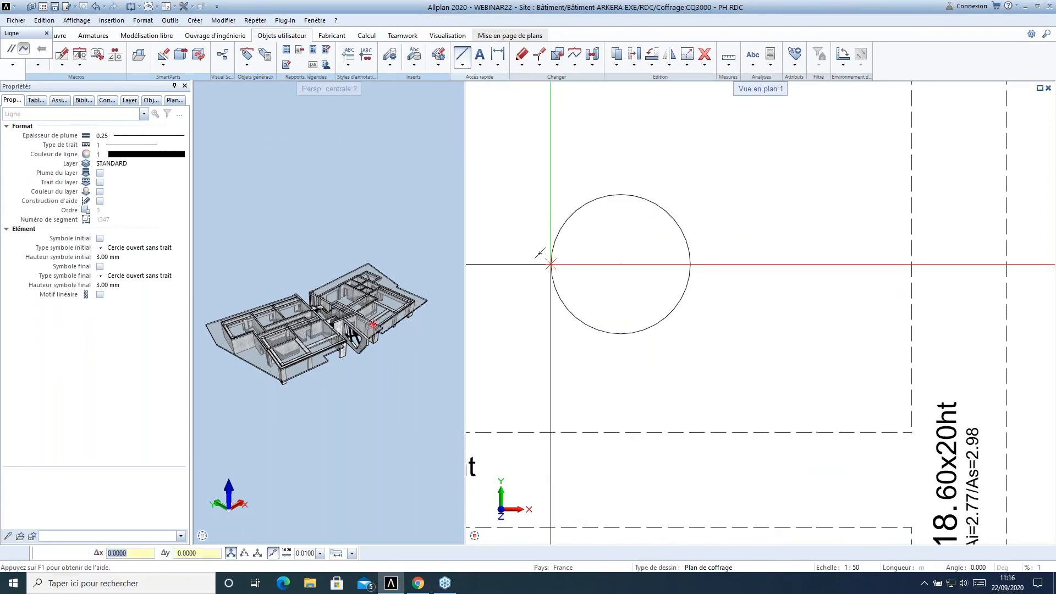
click(690, 264)
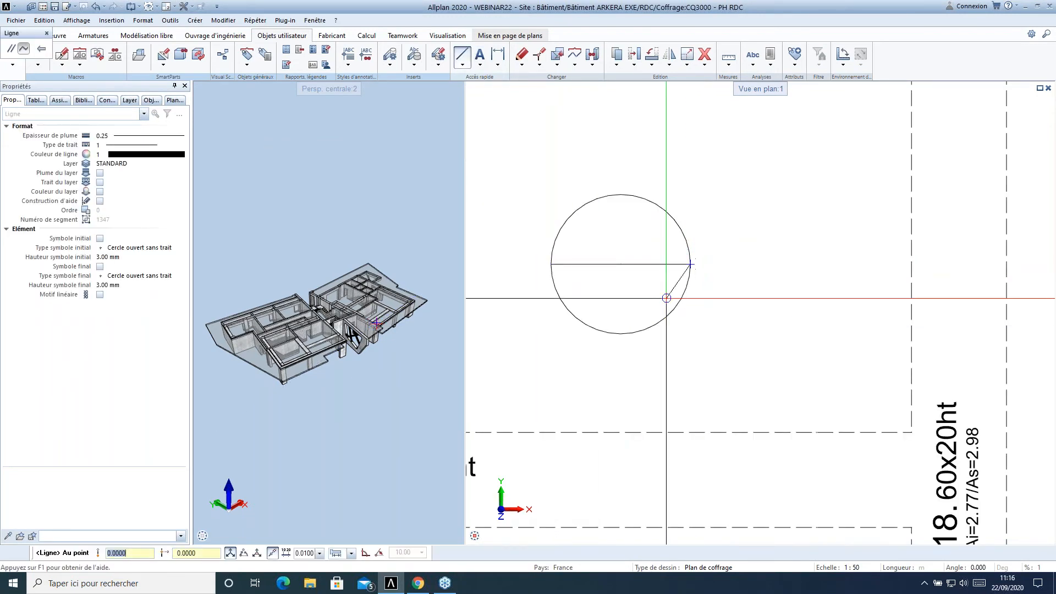
key(Escape)
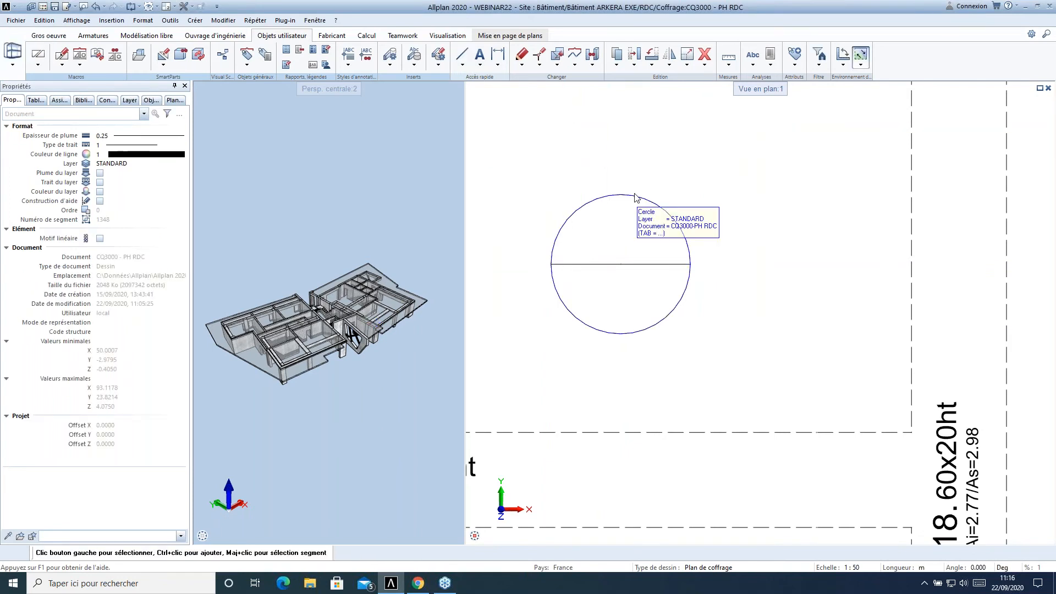
- Draw a concentric lower half-circle just inside the circle, ending on the horizontal diameter line
key(c)
click(620, 264)
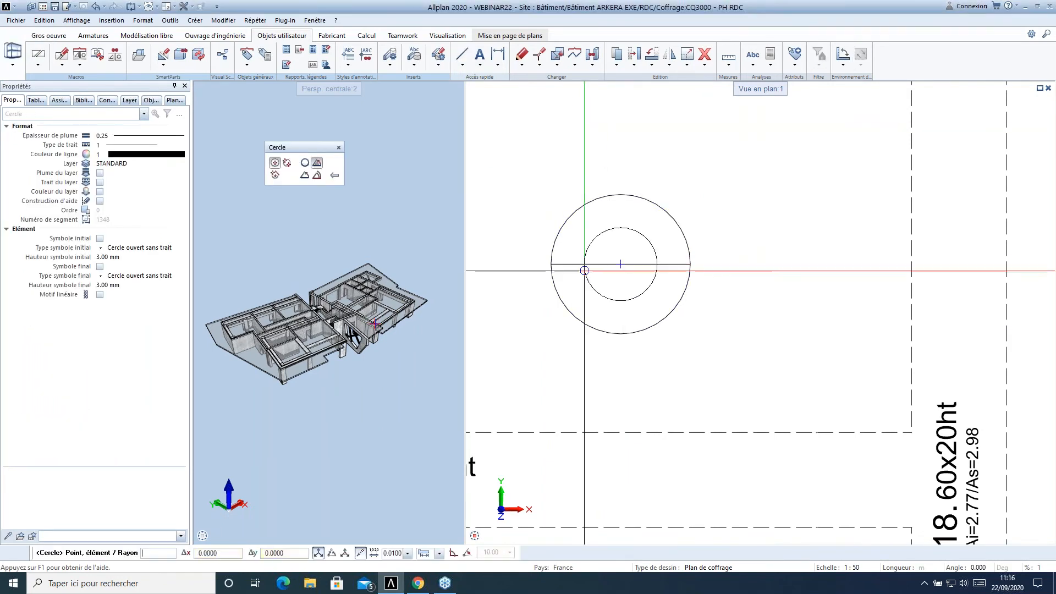
click(555, 262)
click(554, 265)
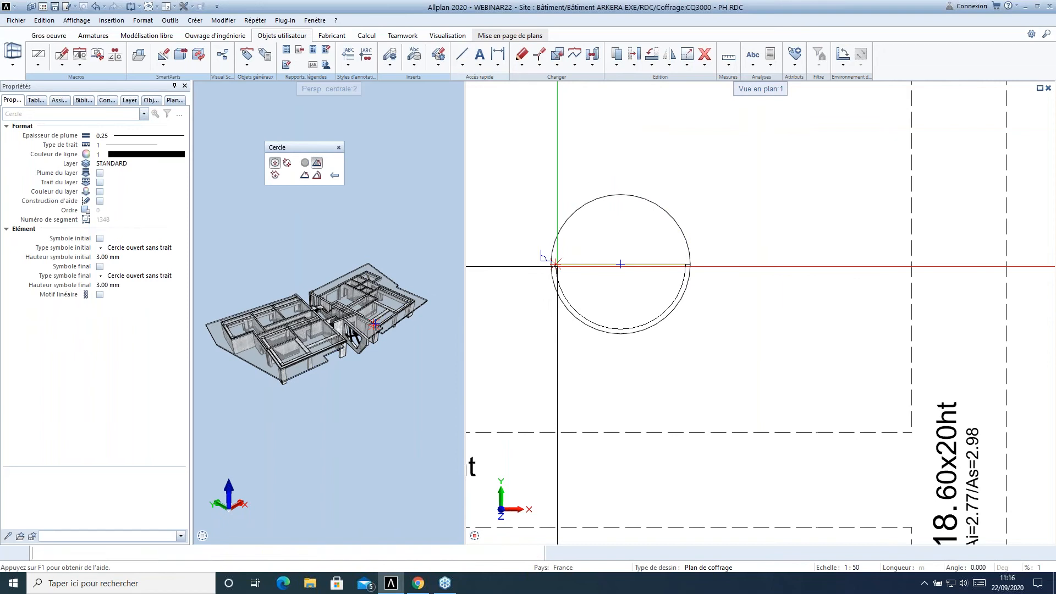
click(688, 266)
key(Escape)
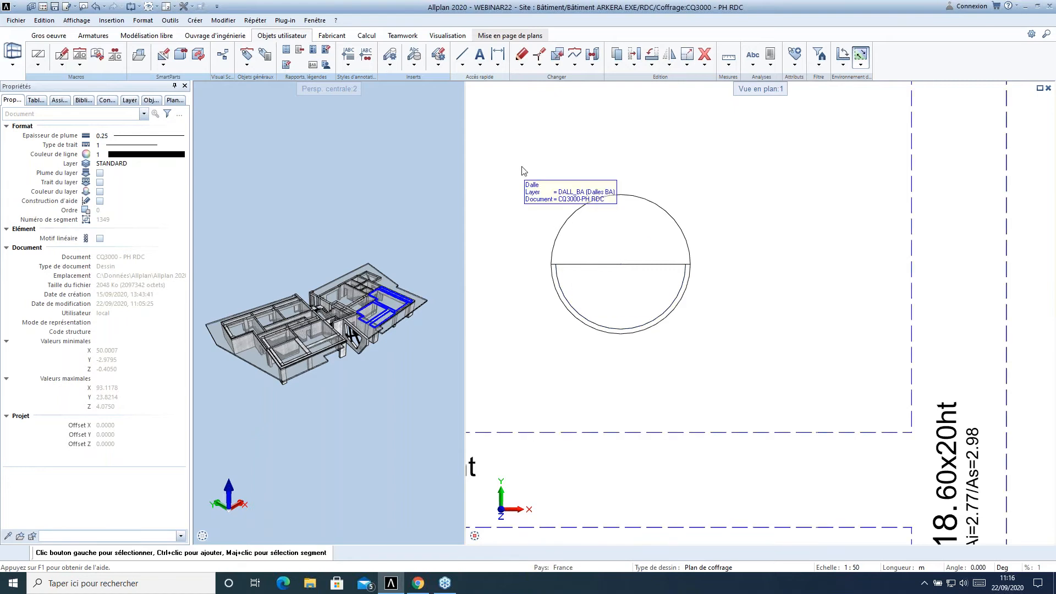
- Start a custom annotation style text from the Hauteur attribute, in centimetres with the unit hidden
click(347, 57)
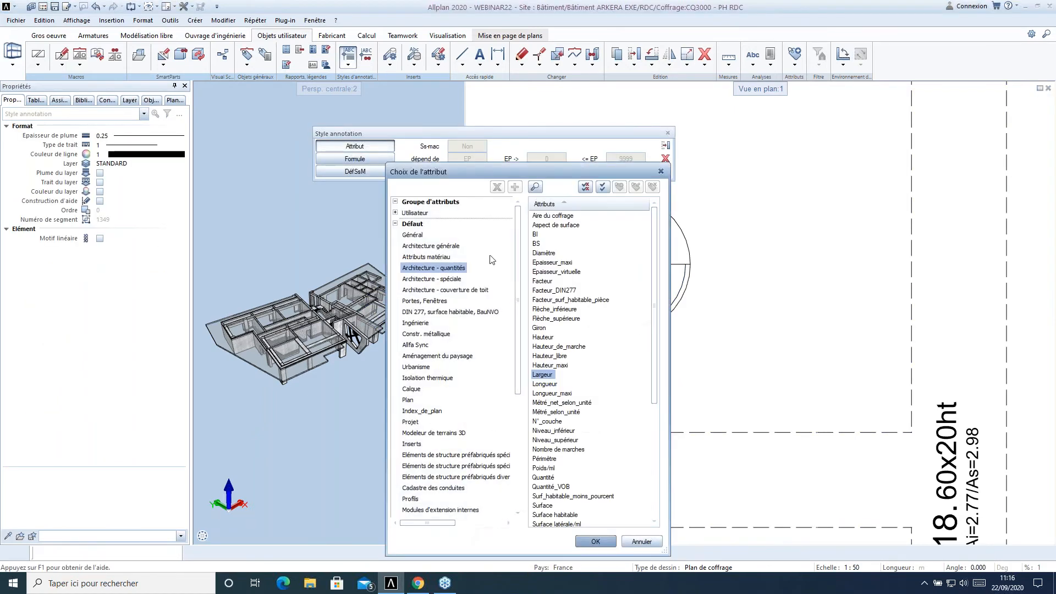
click(542, 337)
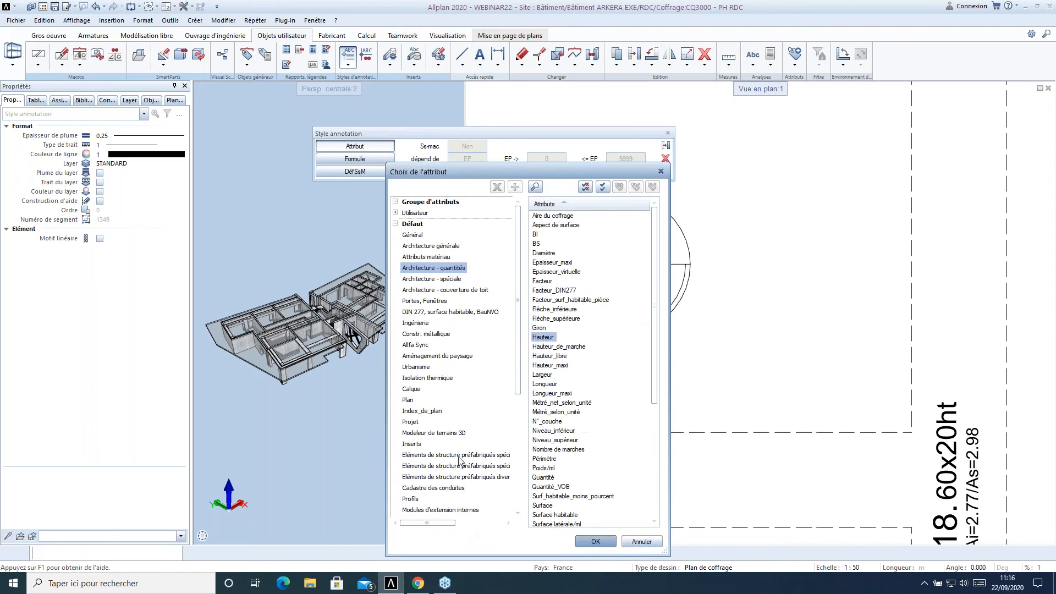
click(595, 542)
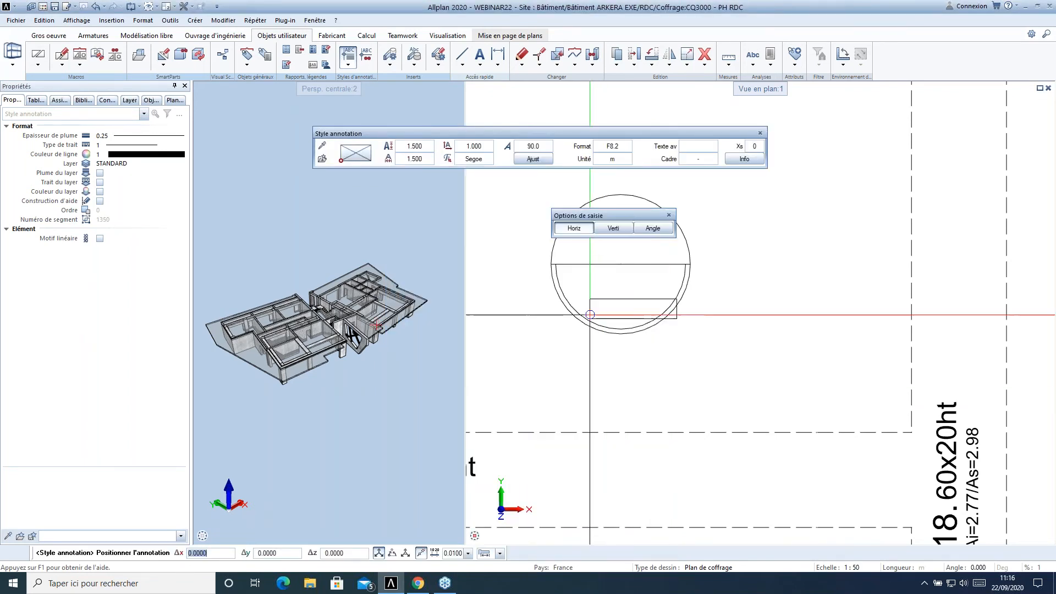
click(612, 159)
click(744, 220)
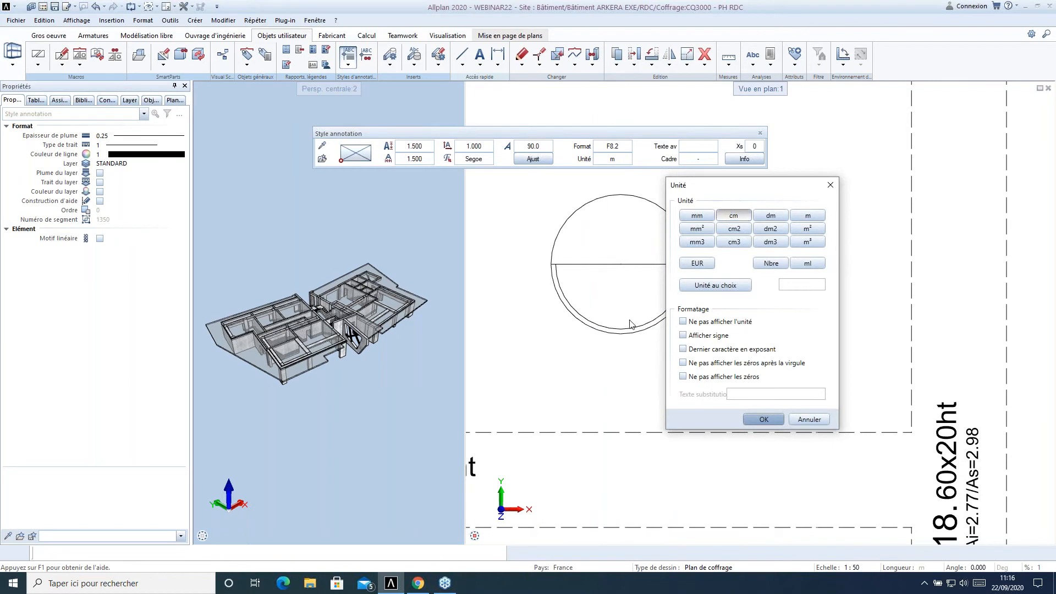
click(714, 324)
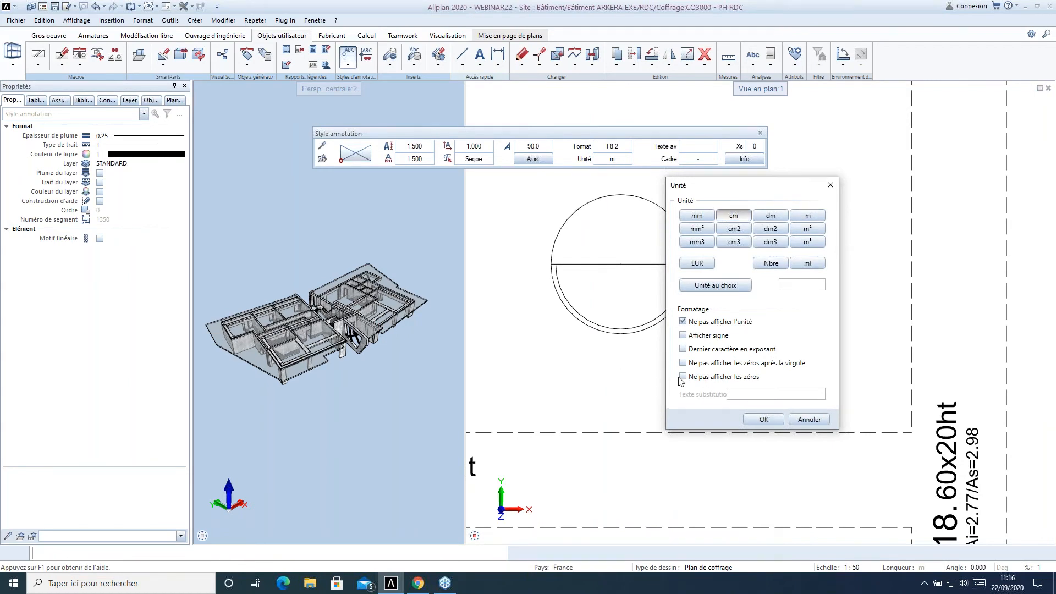
click(764, 419)
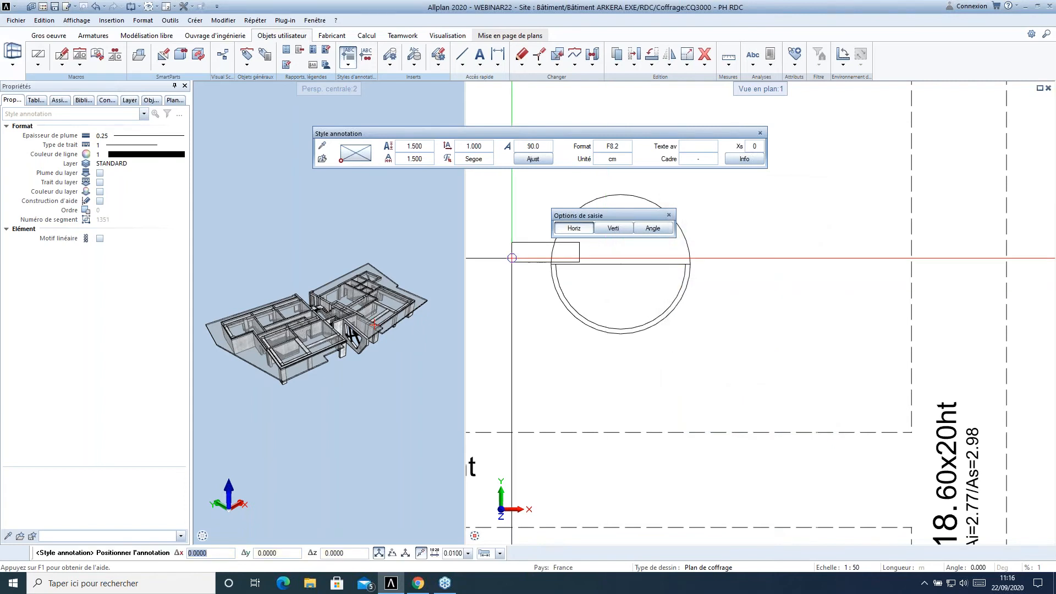
- Place the Hauteur text in the lower half of the circle with a centred anchor, prefix Ep and number format F5.1
click(356, 154)
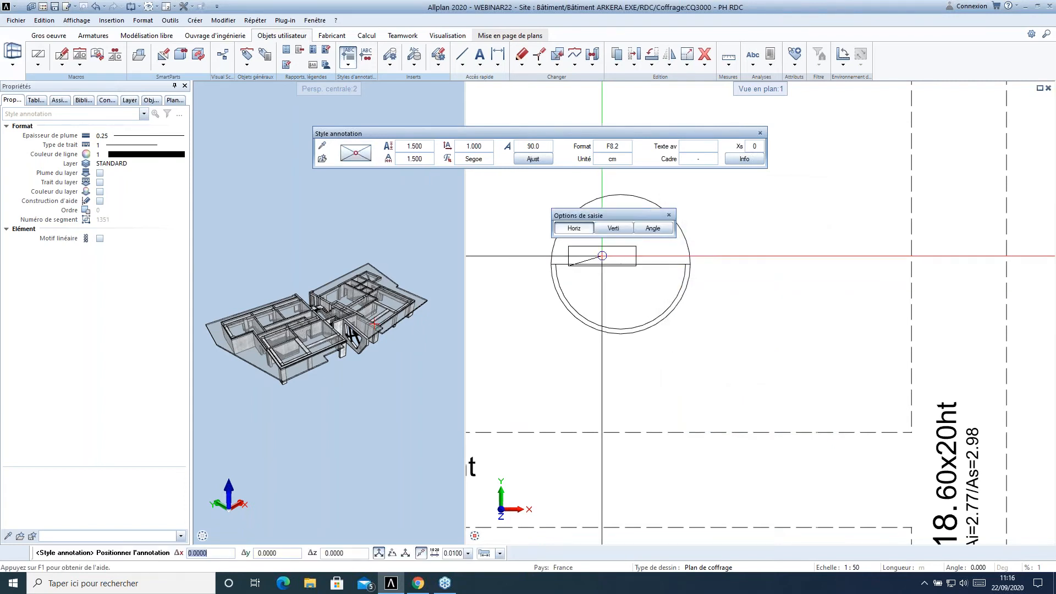
click(669, 189)
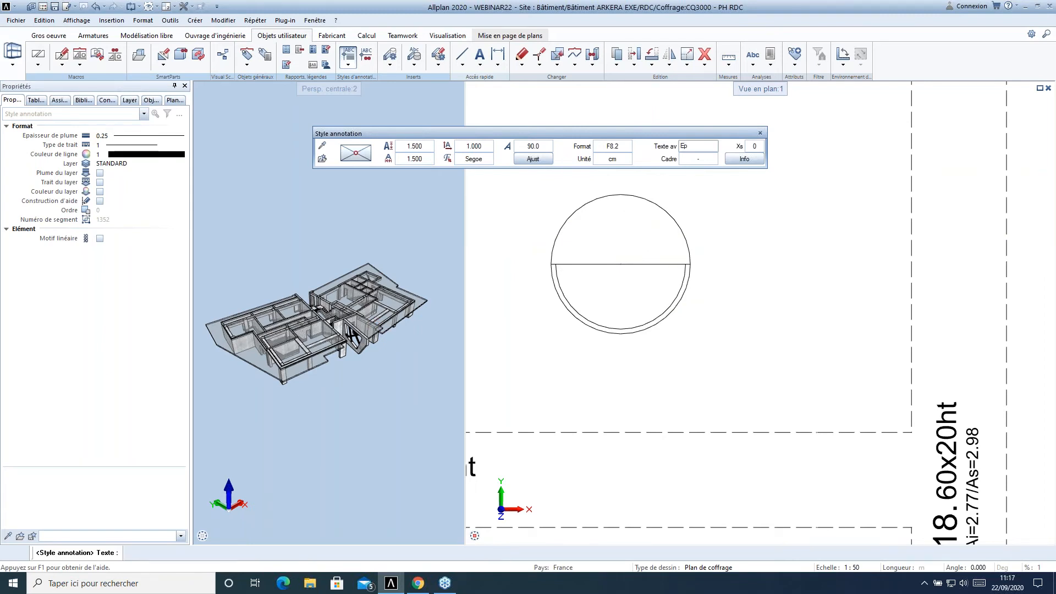
key(Return)
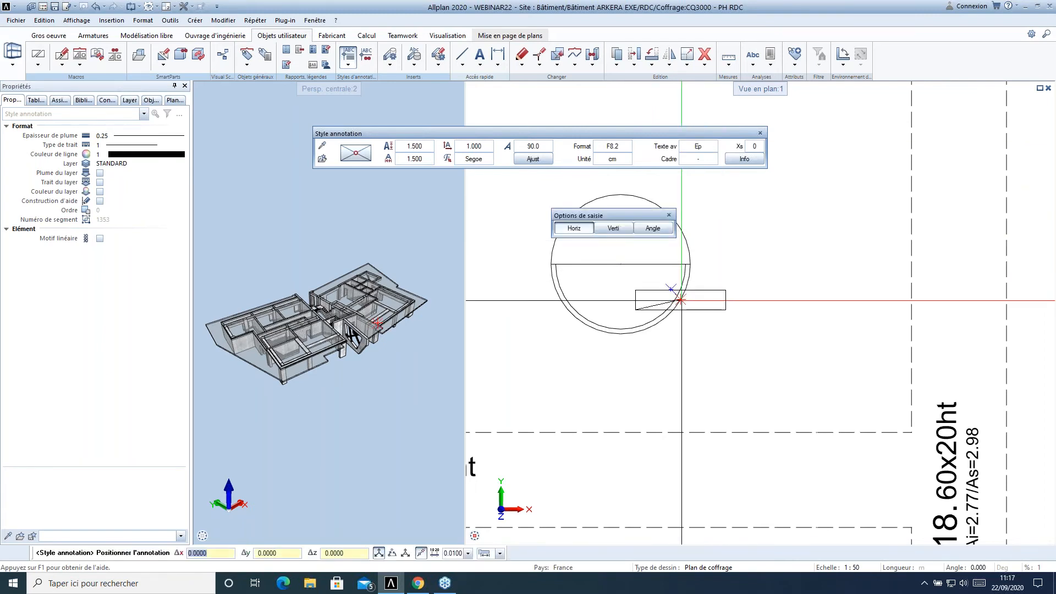
click(612, 146)
key(BackSpace)
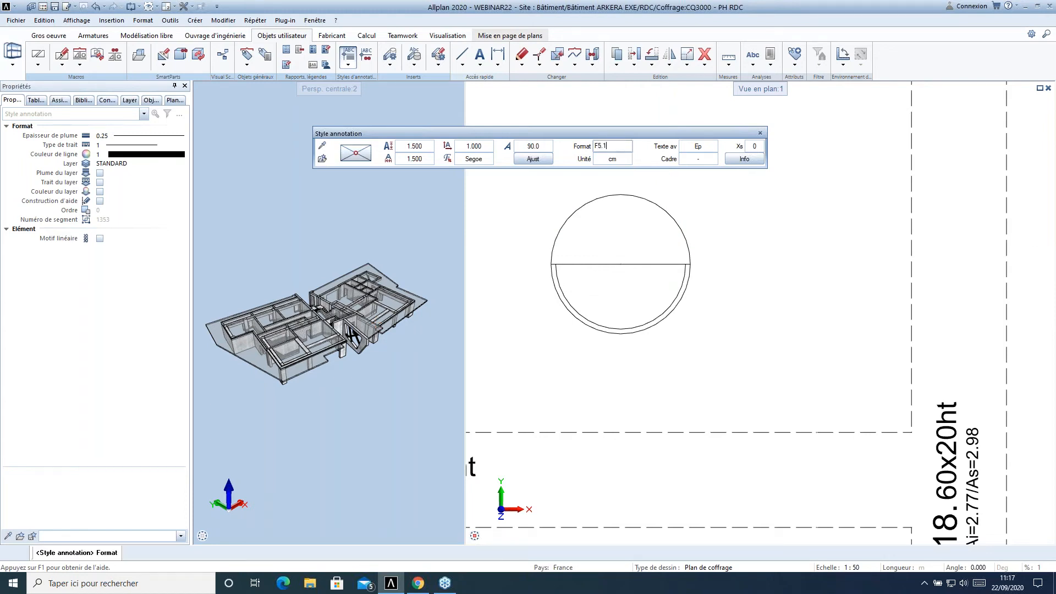
key(Return)
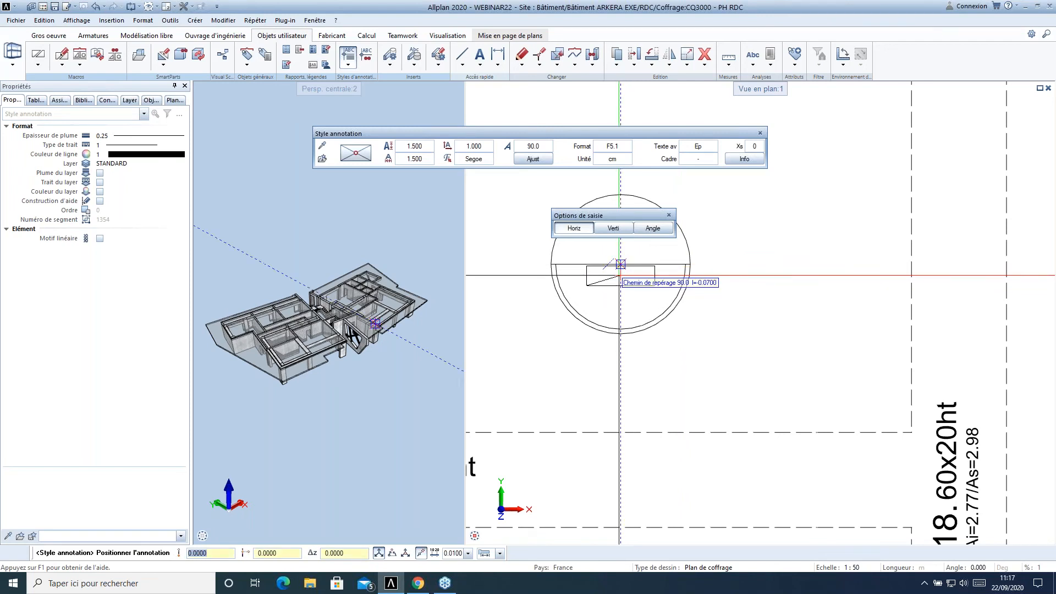
click(620, 264)
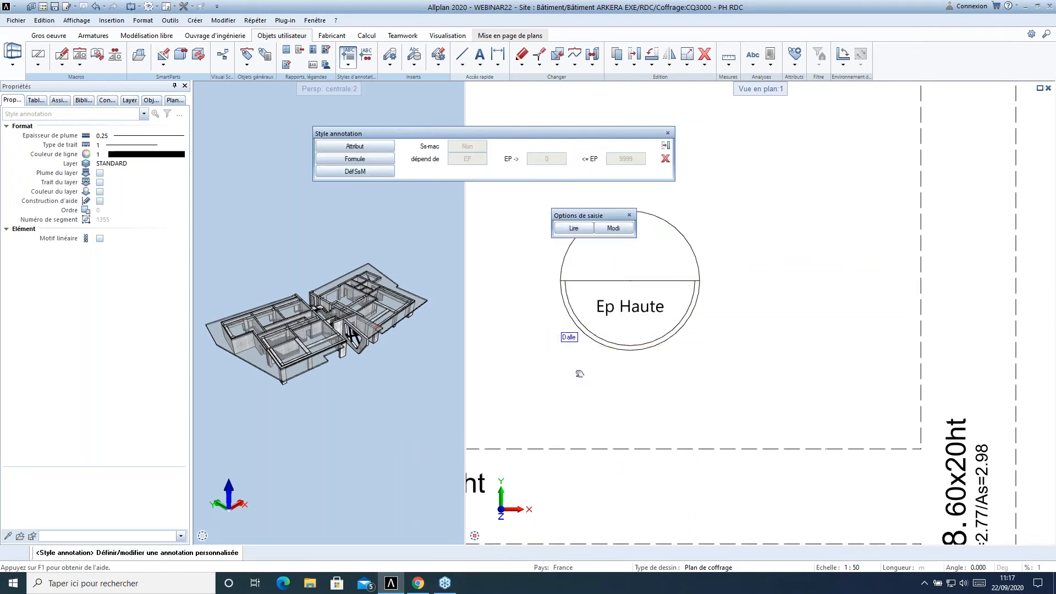
- Add a BS attribute text in metres, with the unit hidden, the sign shown and zeros after the decimal point hidden
middle_drag(579, 373, 590, 428)
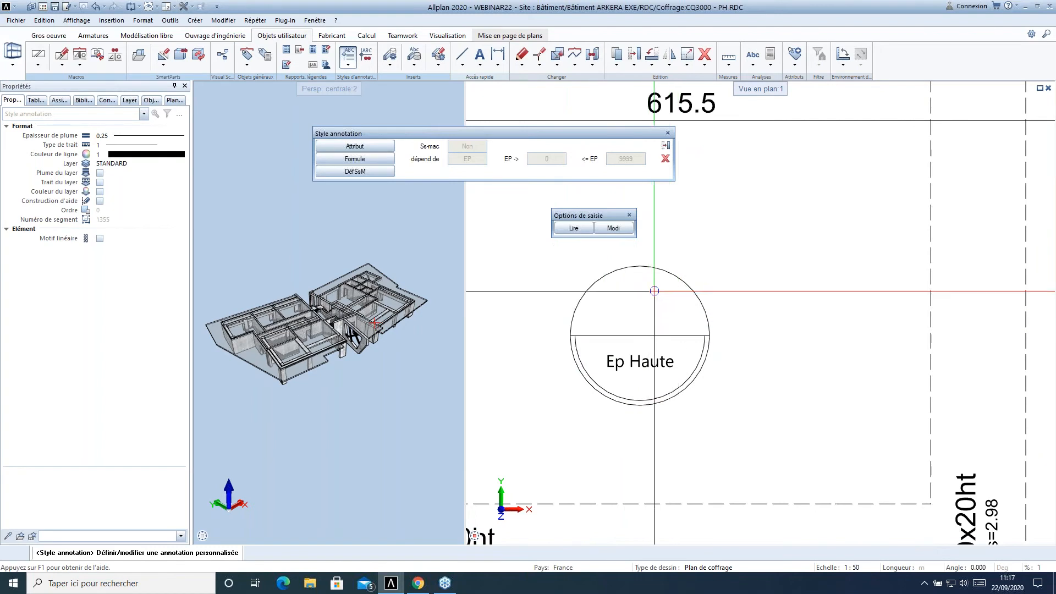
click(355, 145)
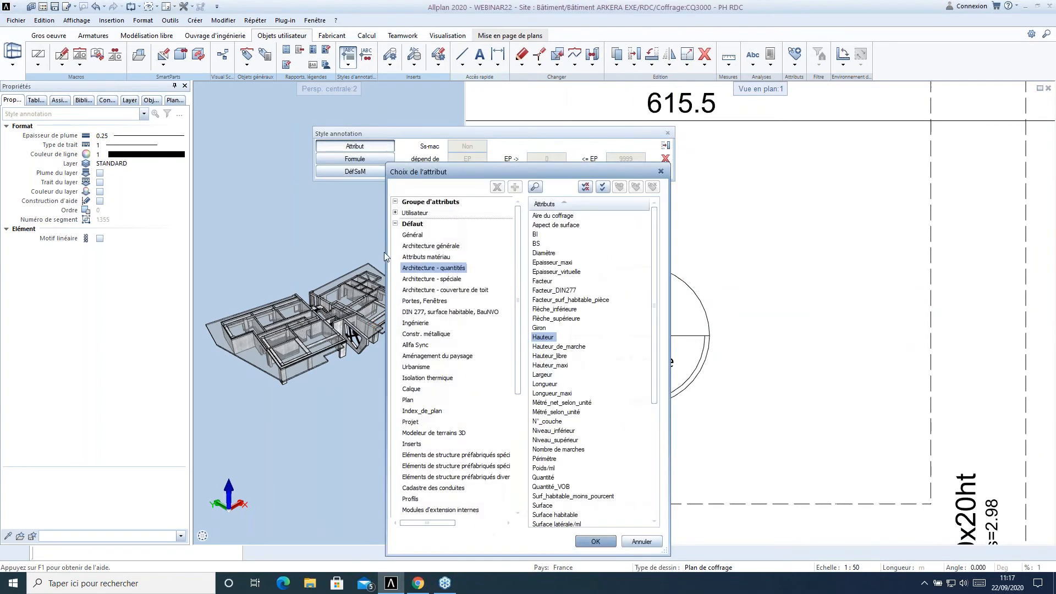
click(536, 244)
click(597, 541)
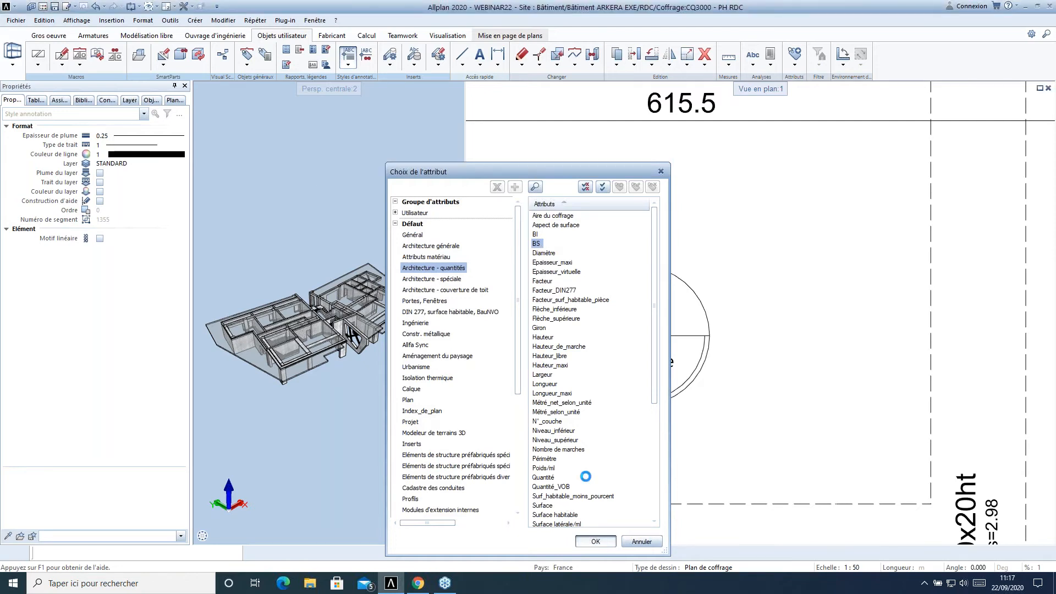
click(609, 159)
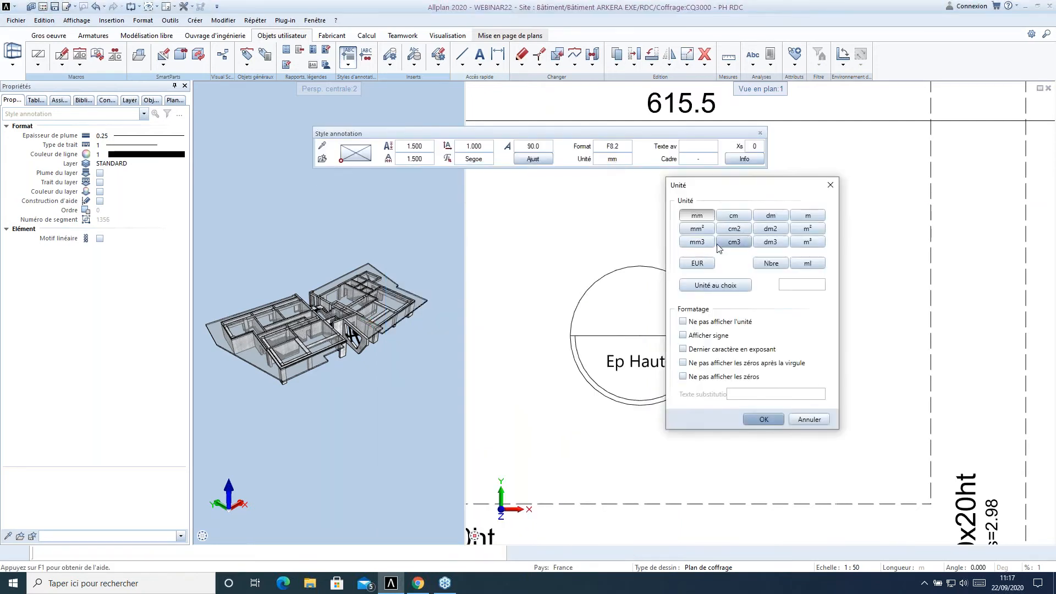
click(749, 322)
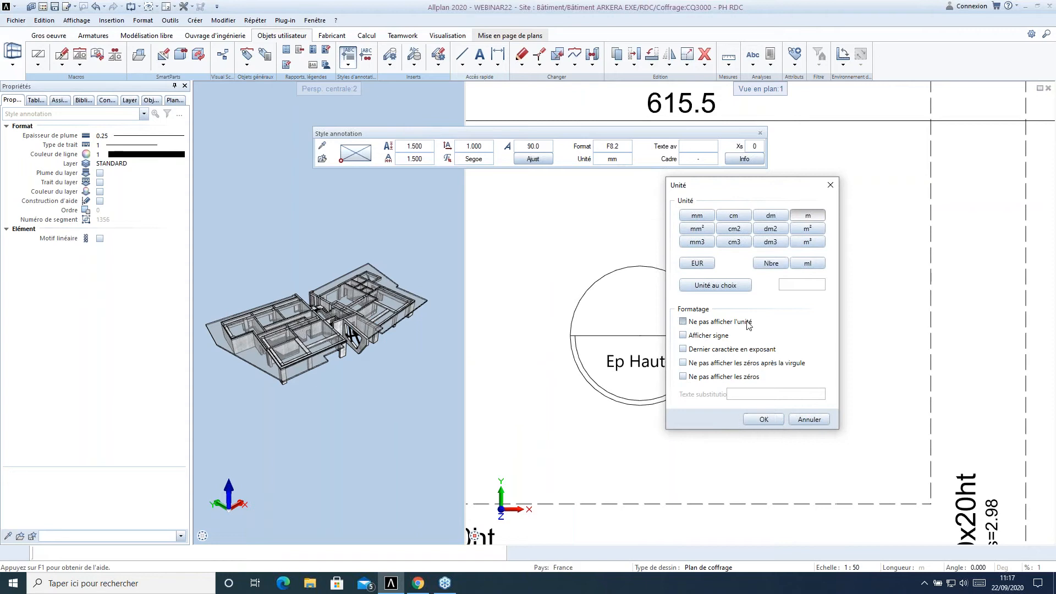
click(713, 336)
click(736, 364)
click(764, 422)
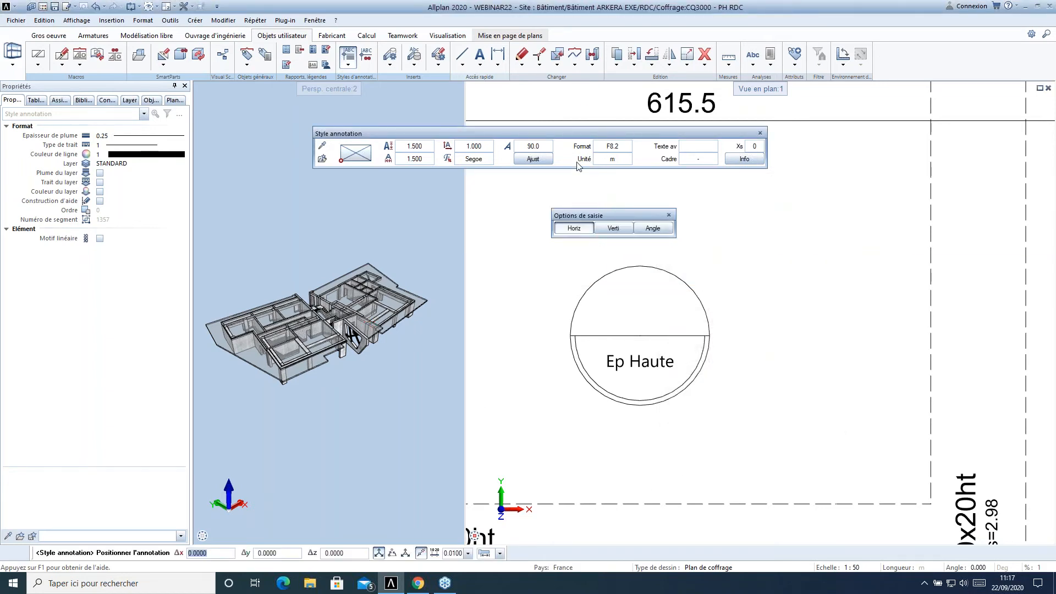
- Place the BS text above the middle of the diameter line, using a bottom-centre anchor and text size 2.000
click(355, 161)
key(Escape)
text(2)
key(Return)
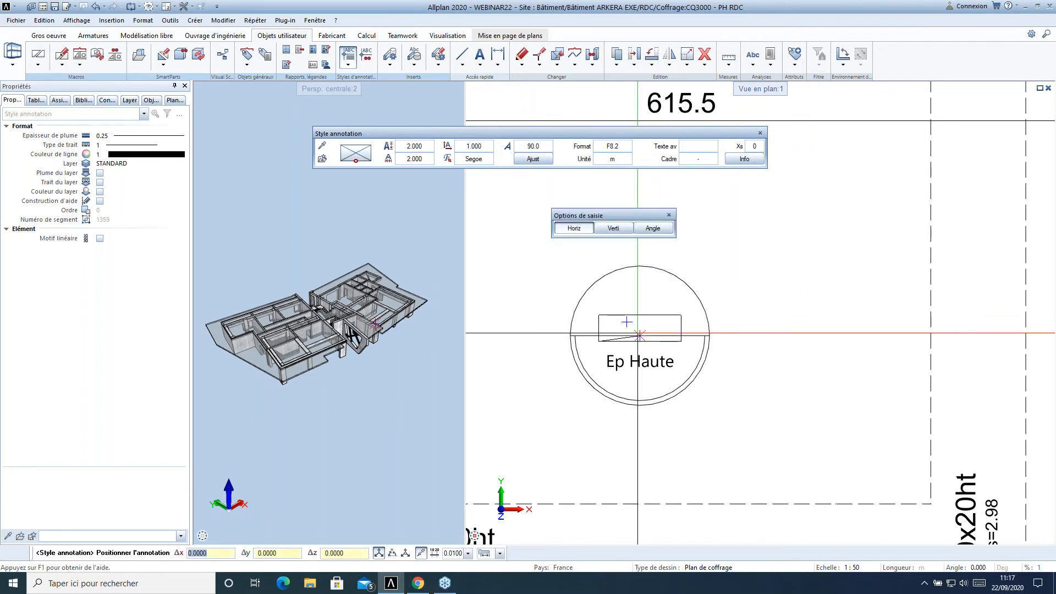
click(639, 325)
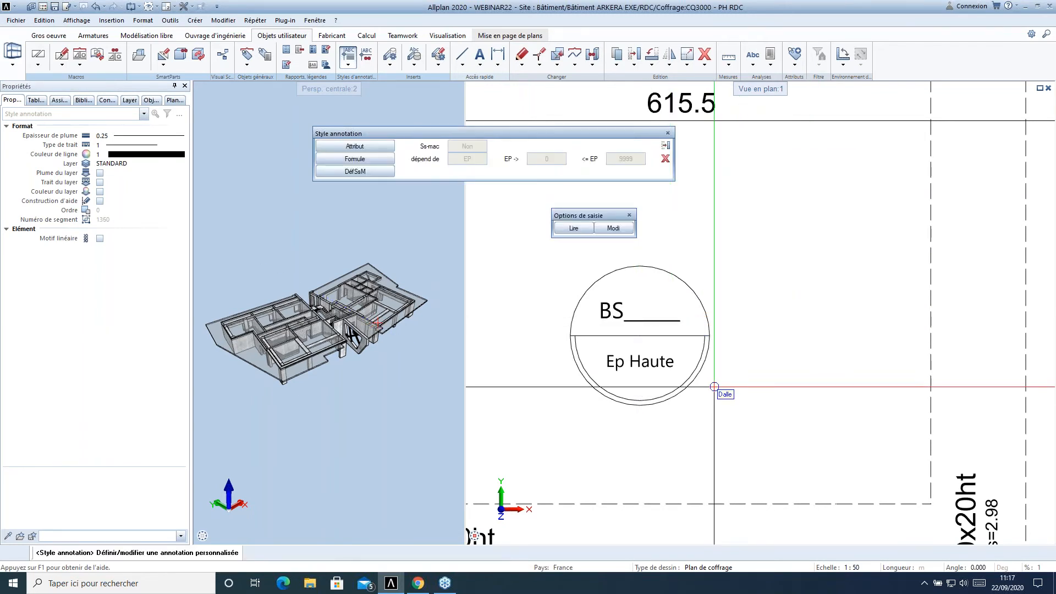
- Start a formula for the annotation style with the BS attribute divided by 1000
middle_drag(673, 372, 675, 422)
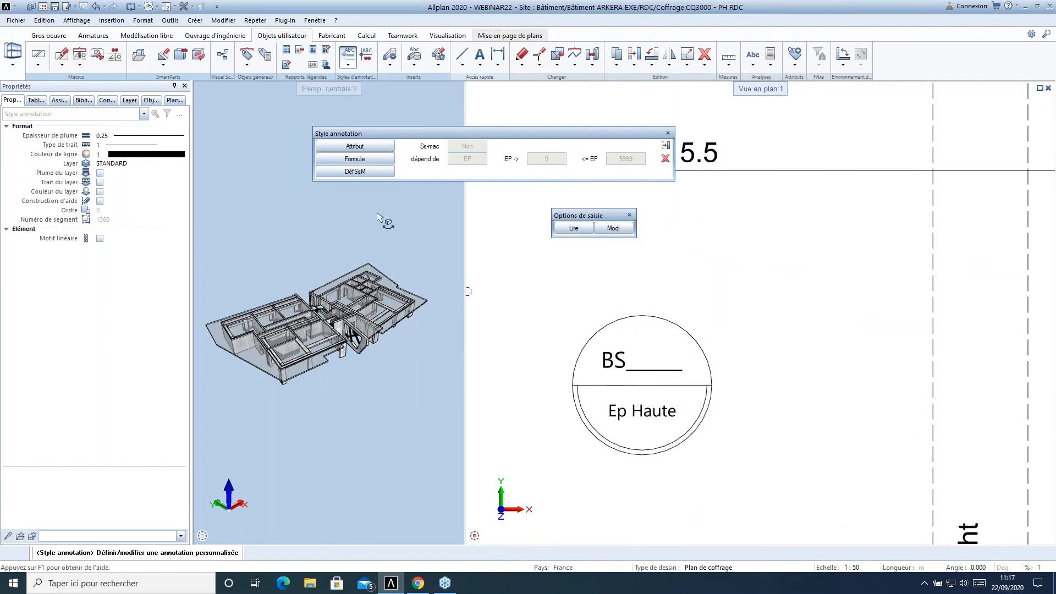
click(377, 159)
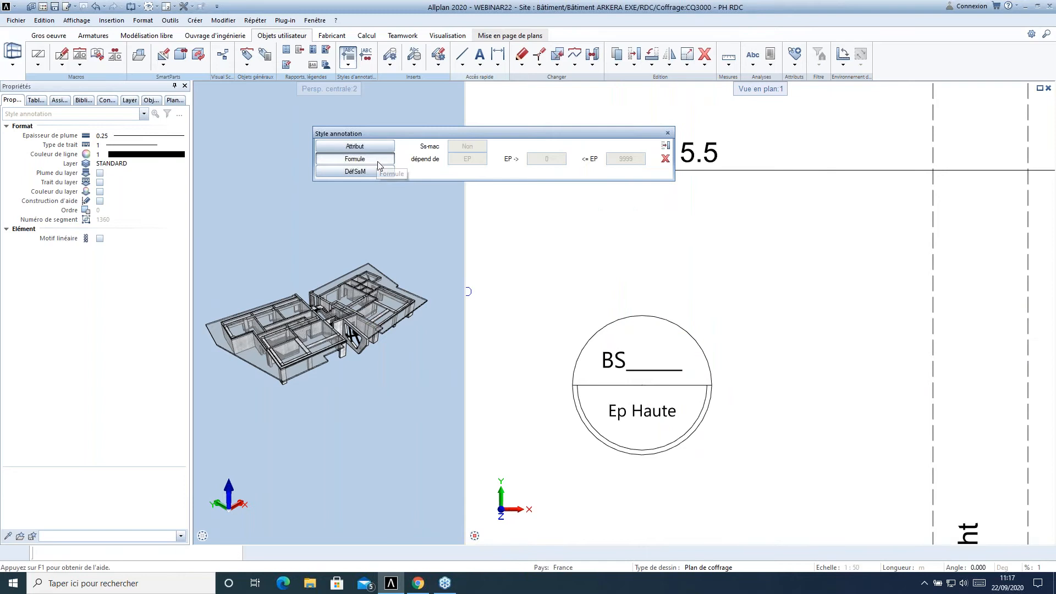
drag(417, 202, 427, 206)
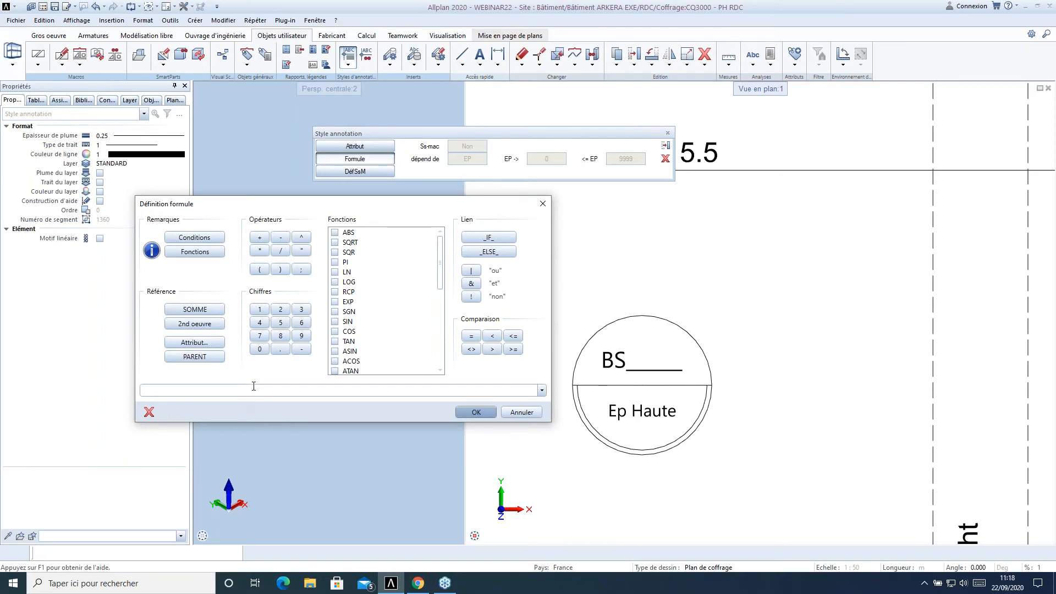
click(201, 343)
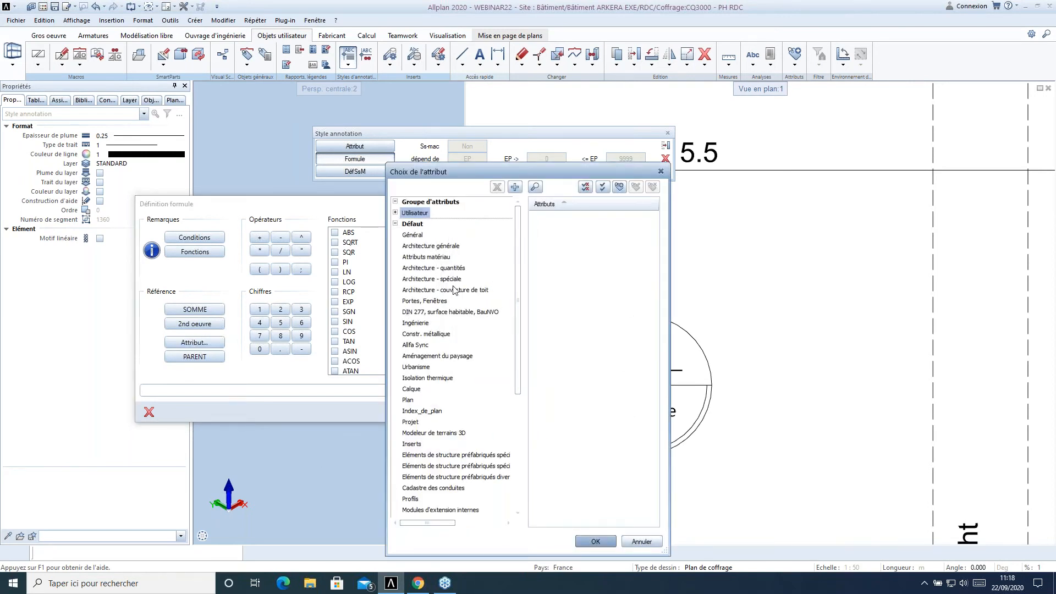
click(450, 271)
click(542, 245)
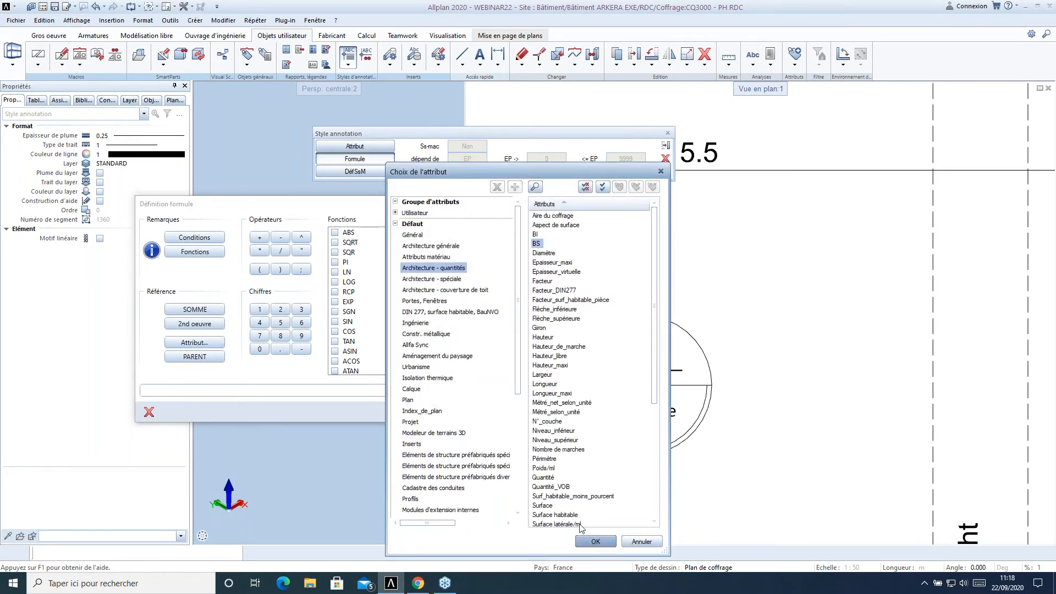
click(596, 542)
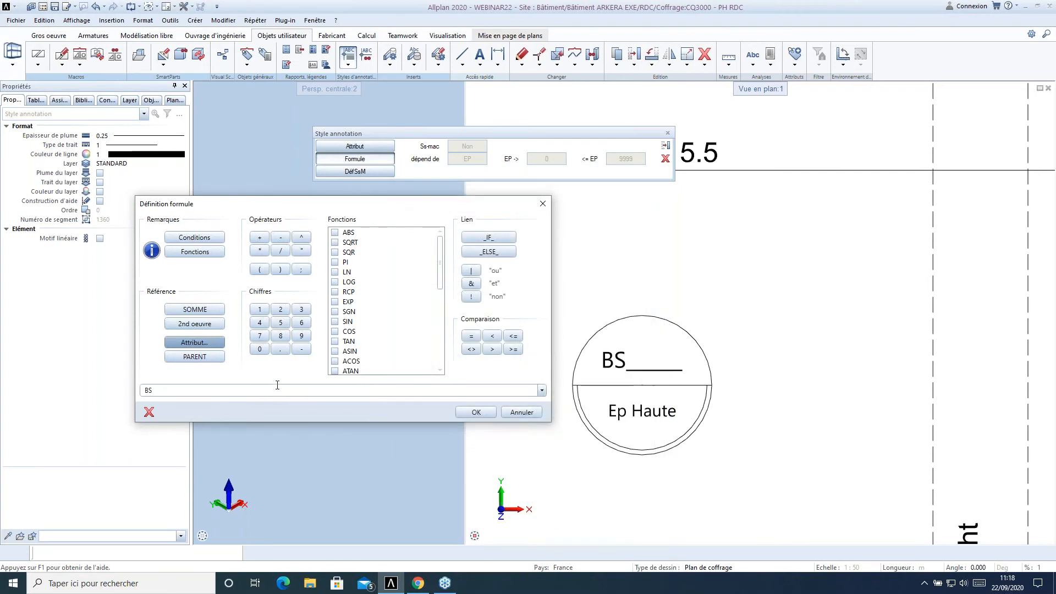
click(280, 250)
click(259, 309)
click(260, 349)
click(259, 349)
click(260, 349)
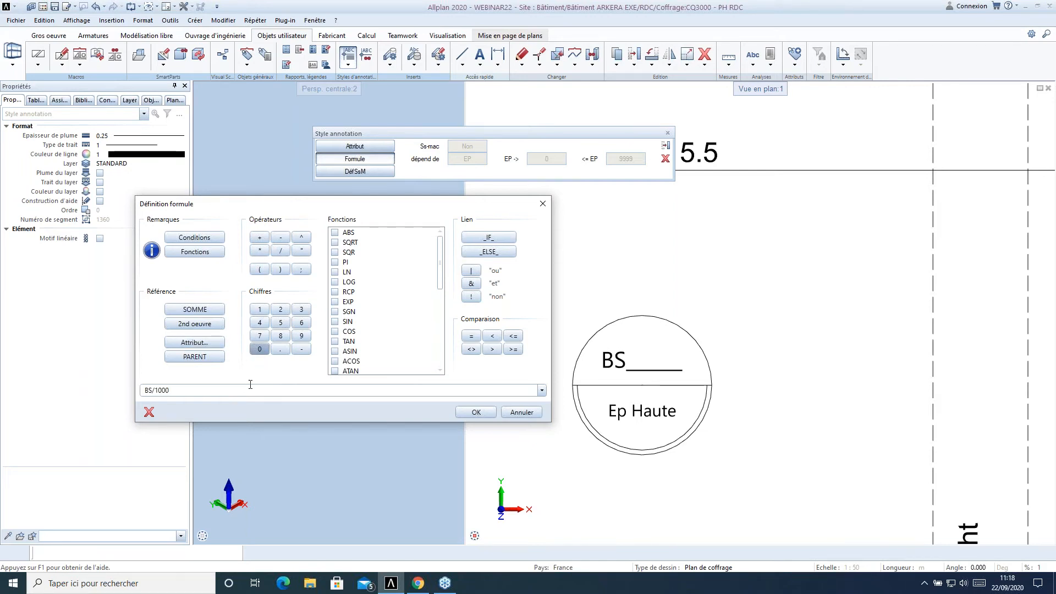
- Add the user attribute Reserve_sol from Nouvelle zone (2), divided by 100, to the formula
click(261, 240)
click(203, 344)
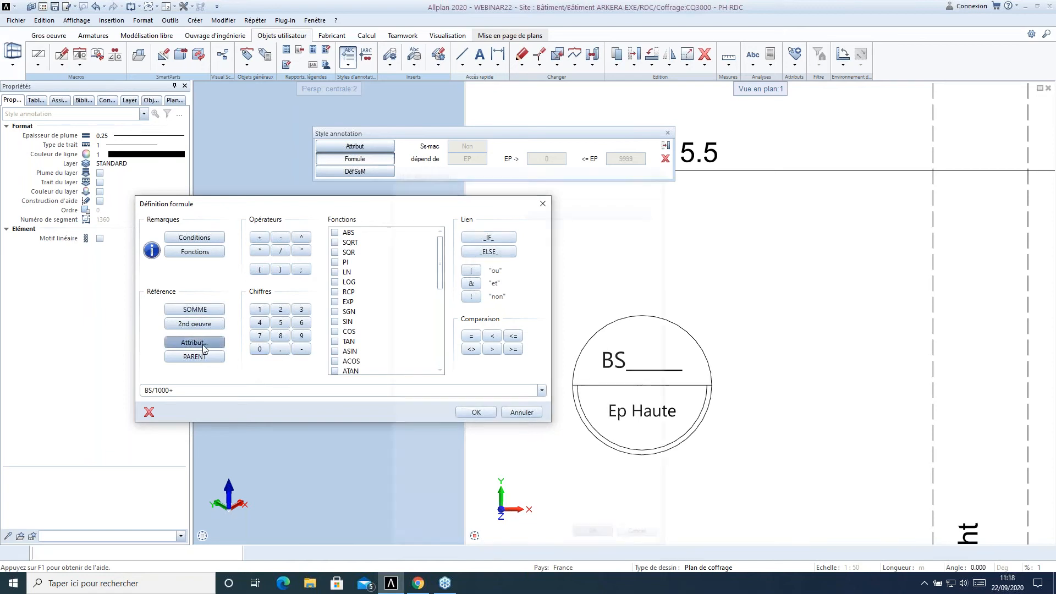
click(395, 213)
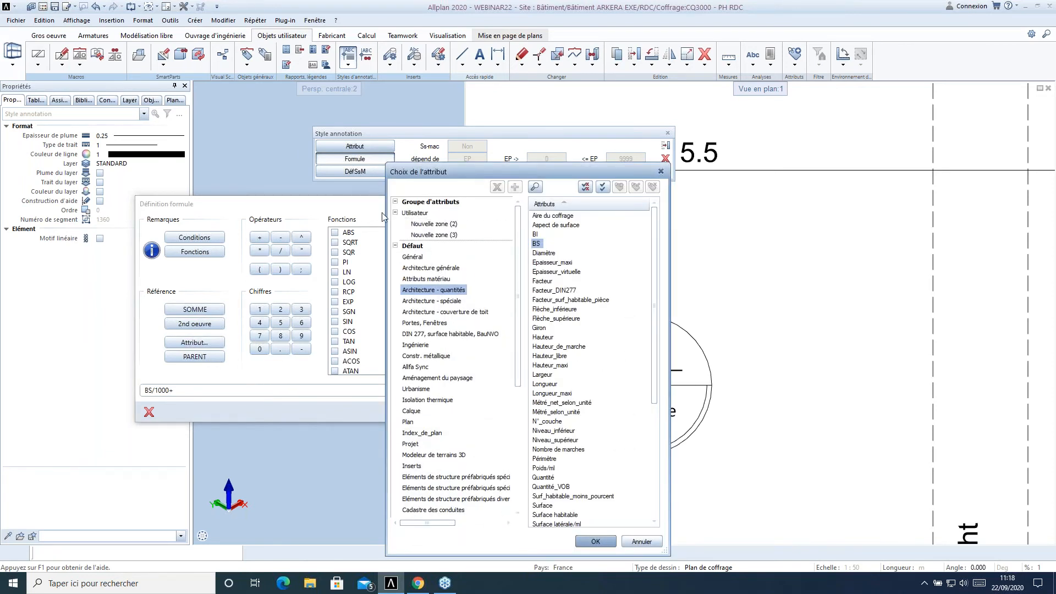
click(434, 224)
click(549, 252)
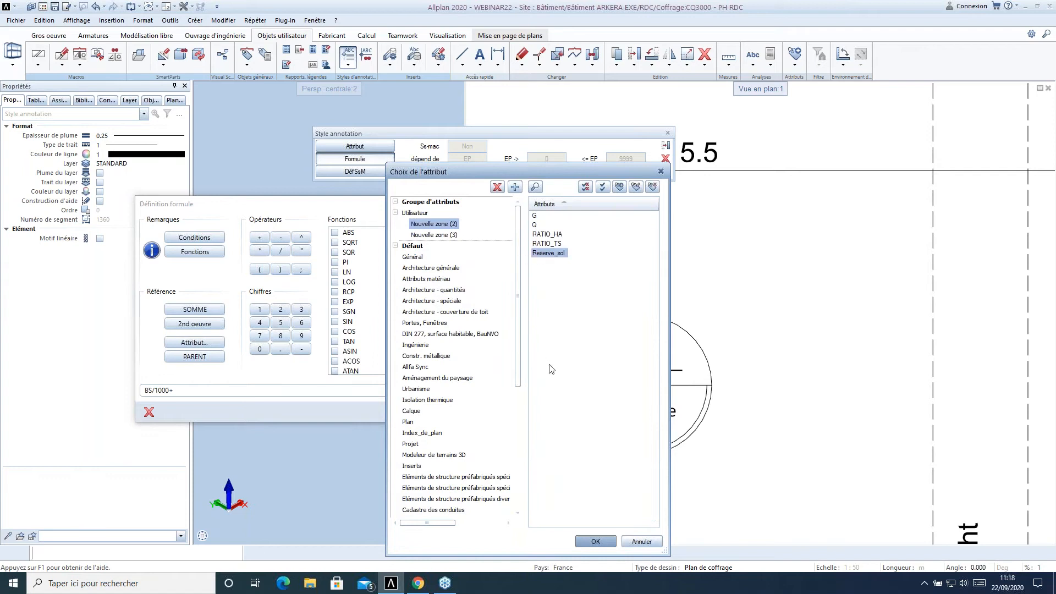
click(595, 541)
click(281, 251)
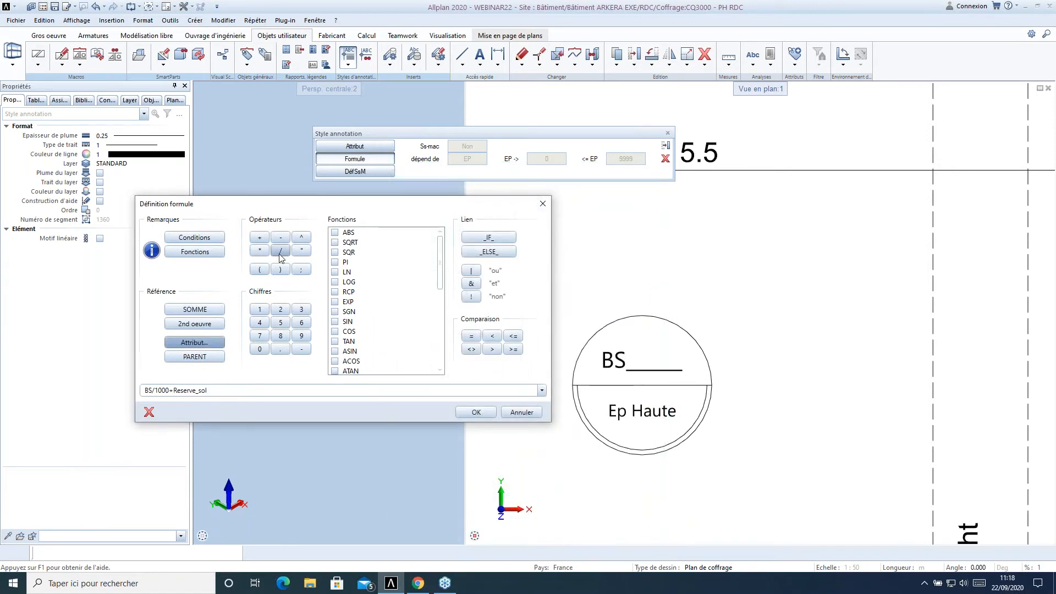
click(259, 309)
click(259, 349)
click(259, 349)
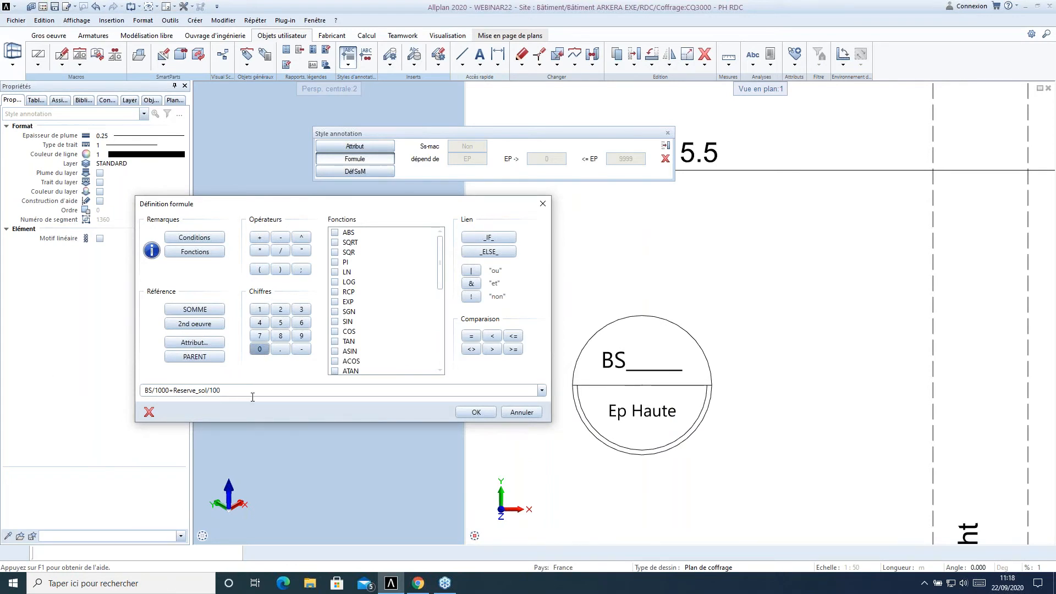
- Check the attribute codes behind the formula and confirm BS/1000+Reserve_sol/100
click(252, 391)
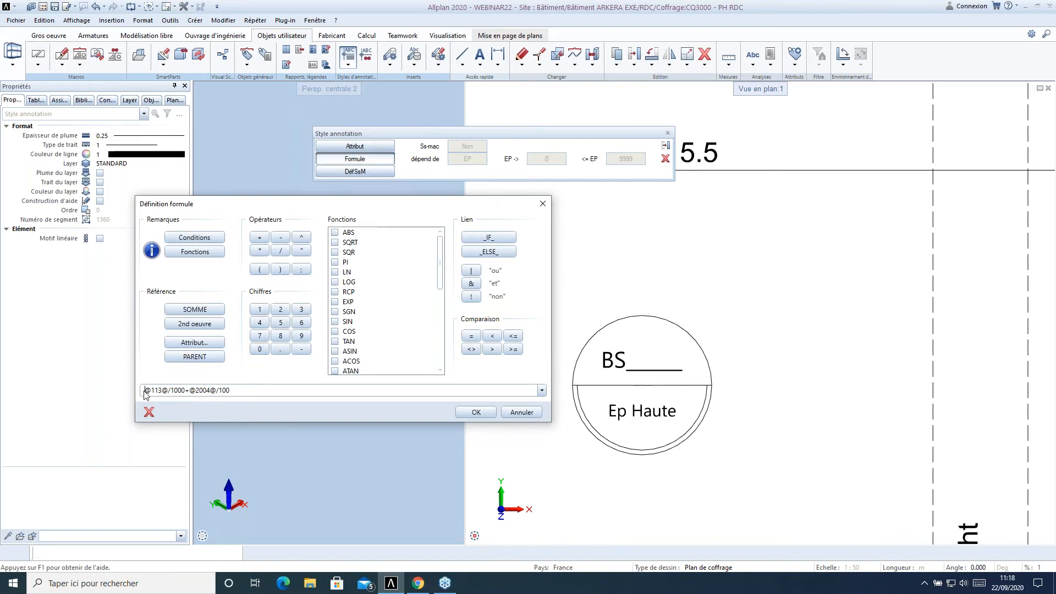
drag(191, 391, 206, 389)
key(Tab)
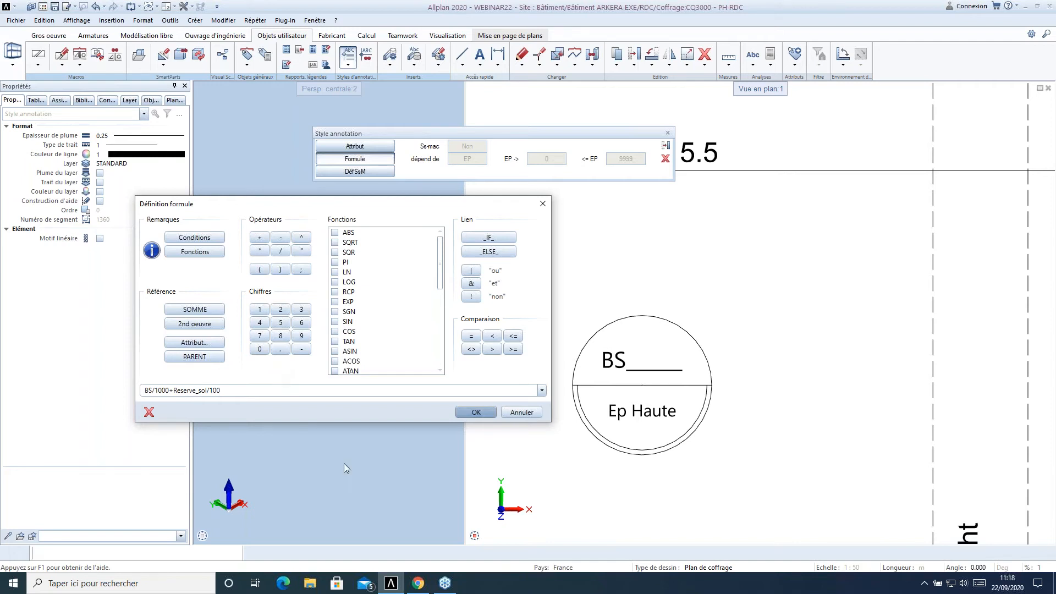
click(476, 412)
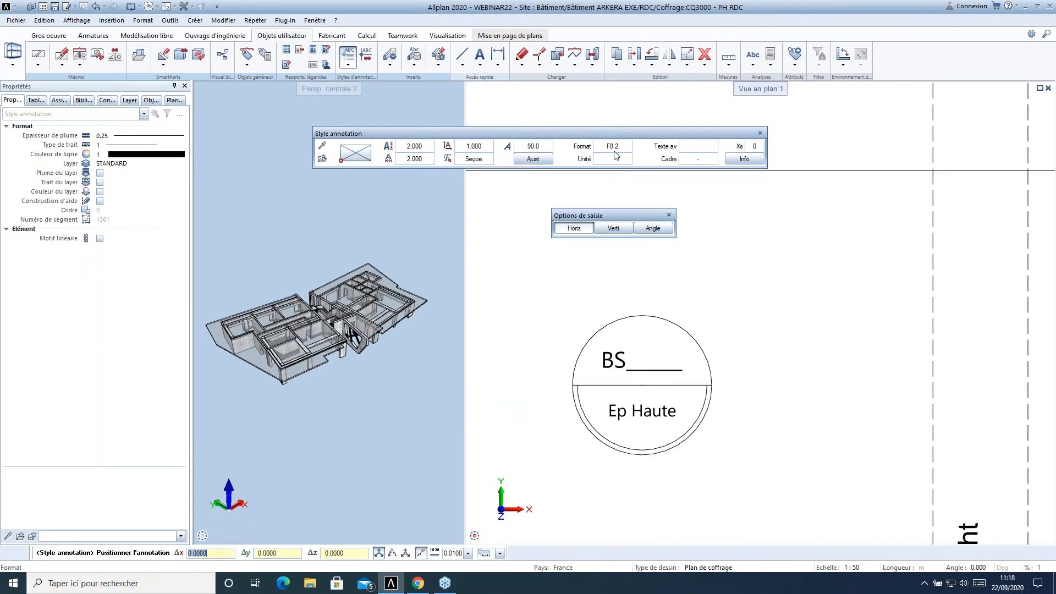
- Place the formula text horizontally centred above the circle with a bottom-centre anchor
click(356, 160)
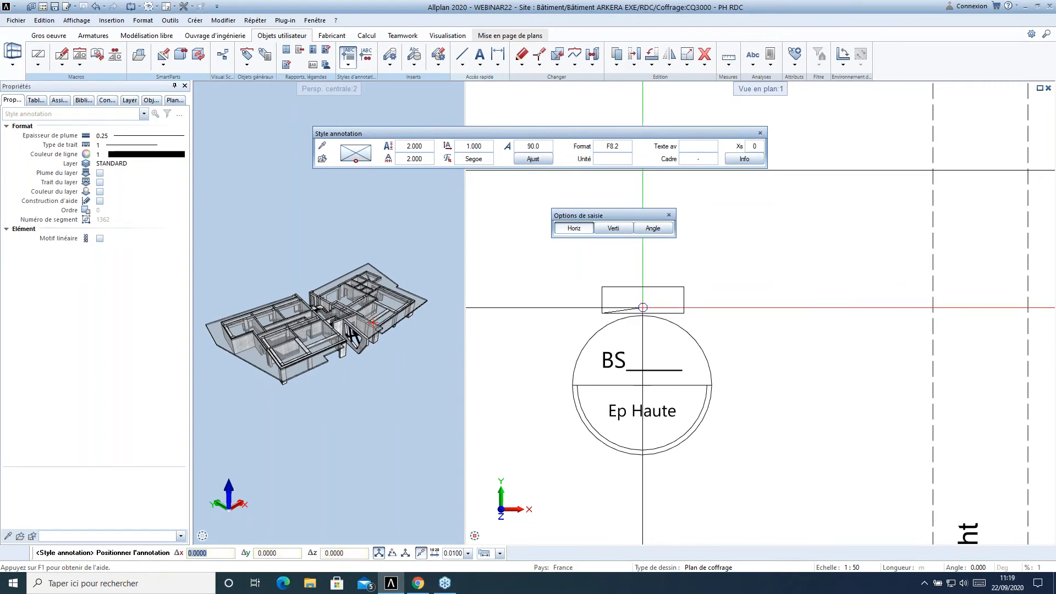
key(Escape)
key(Return)
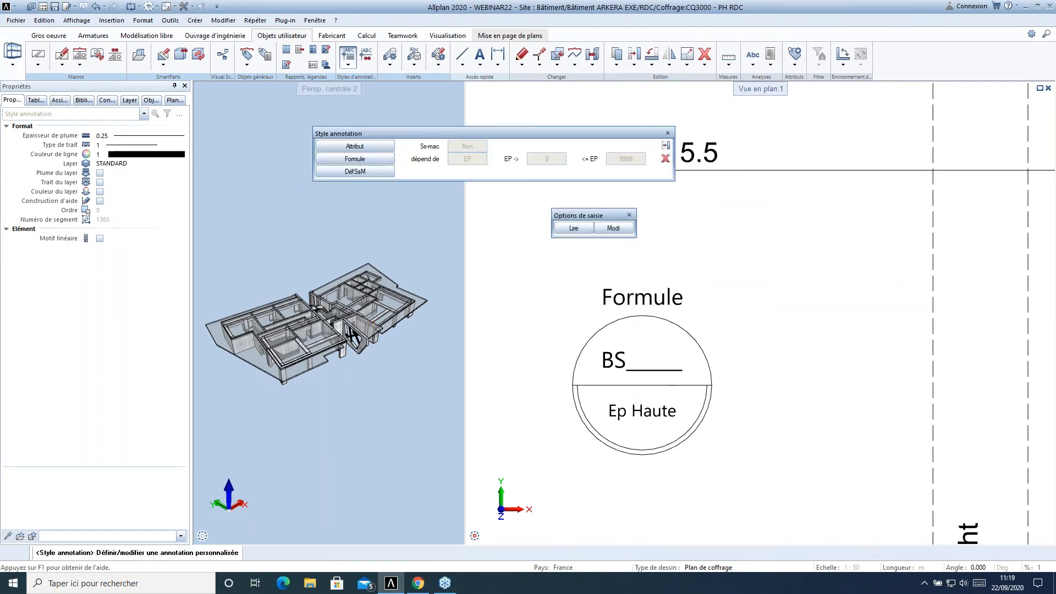
- Define the formula, BS and Ep Haute symbol as the annotation style and save it as entry 2 "dalle" in the webinar file
click(351, 172)
scroll(619, 413, down, 3)
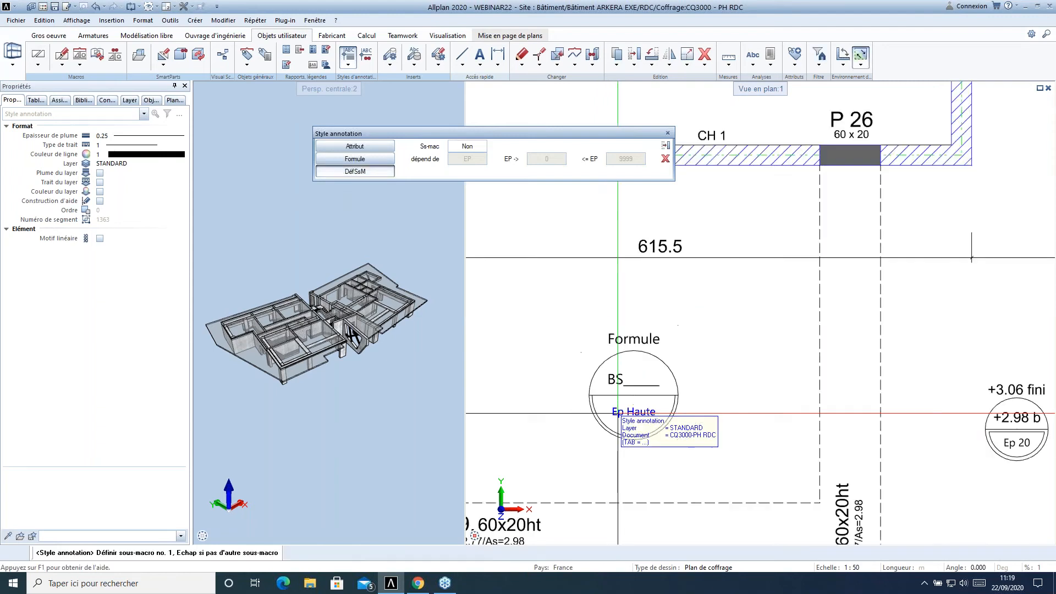
drag(556, 320, 701, 449)
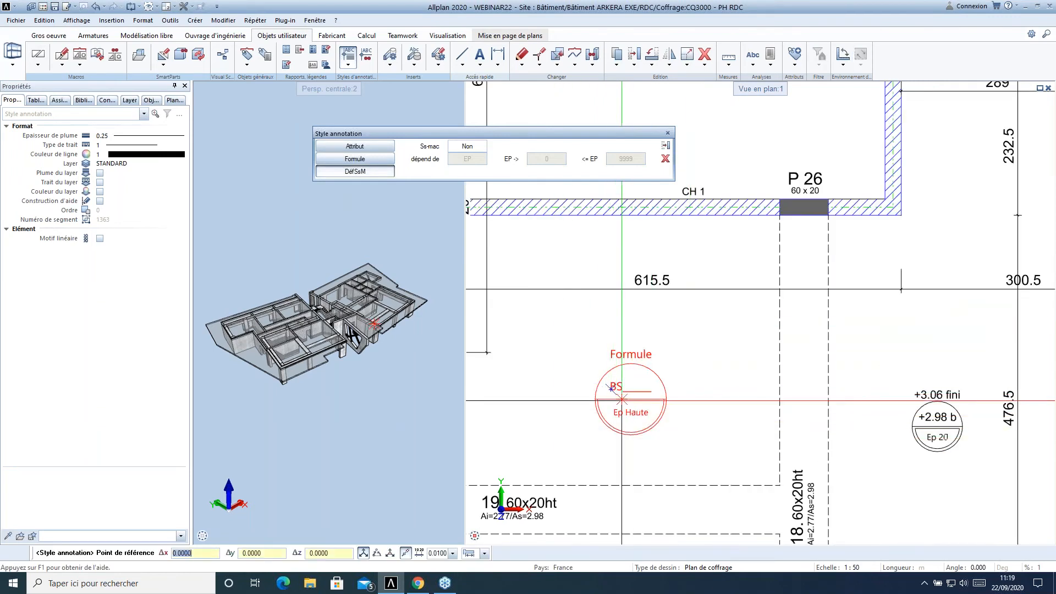
click(631, 442)
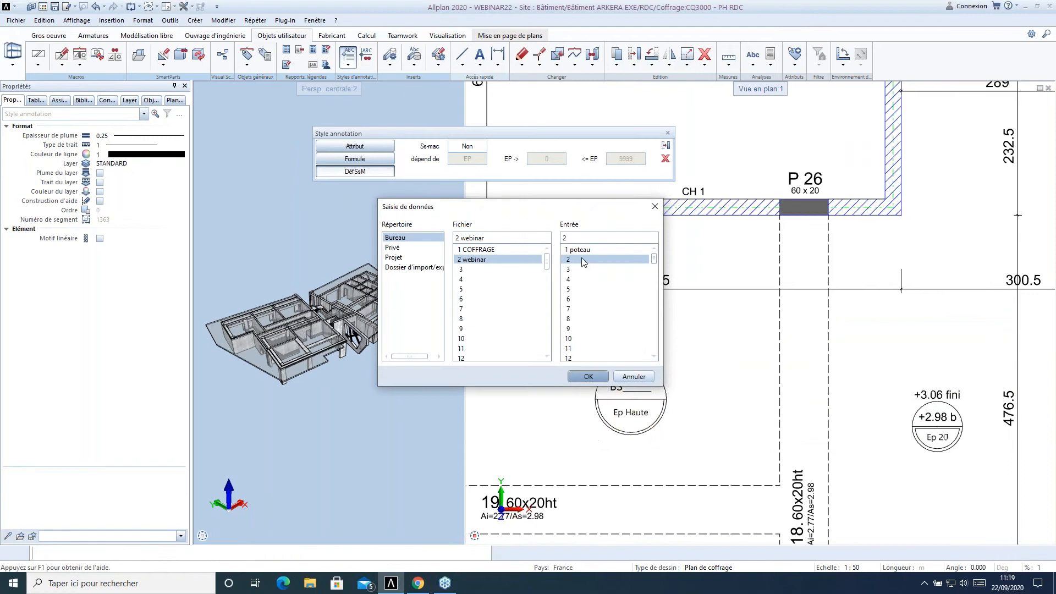
double_click(581, 258)
text(dall)
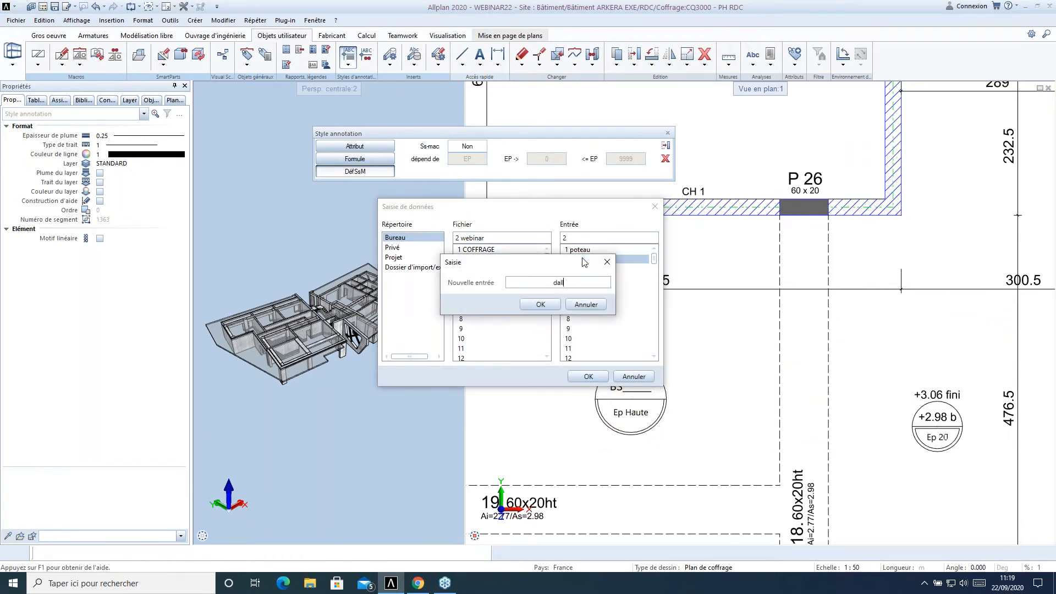
text(e)
key(Return)
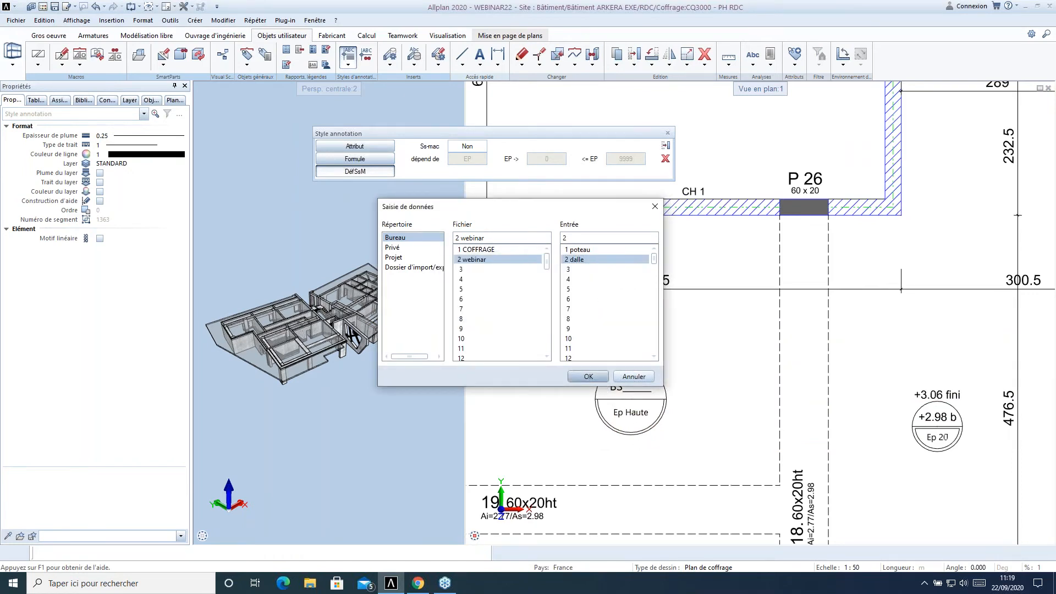
click(603, 380)
- Annotate the slab with the office style "2 dalle" from the webinar file, placing it beside the template symbol
middle_drag(572, 429, 615, 395)
key(Escape)
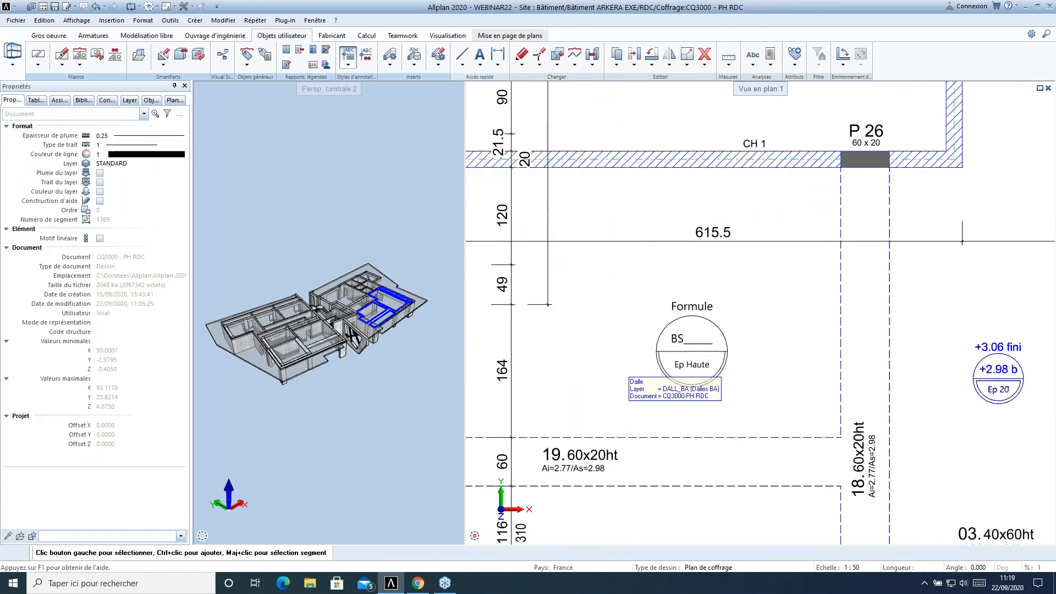
middle_drag(591, 348, 631, 323)
right_click(630, 323)
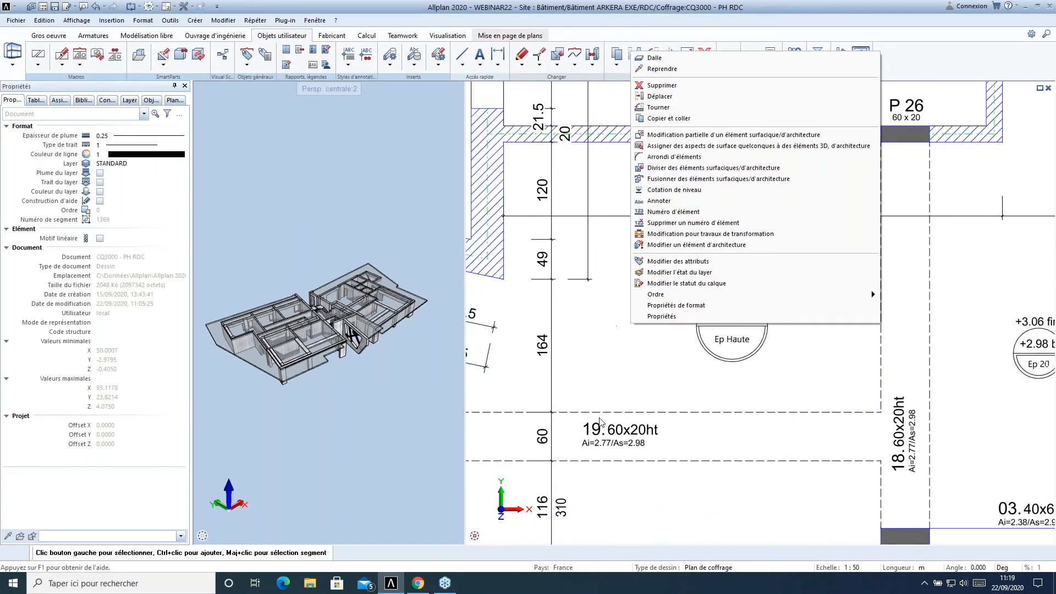
click(674, 200)
click(477, 158)
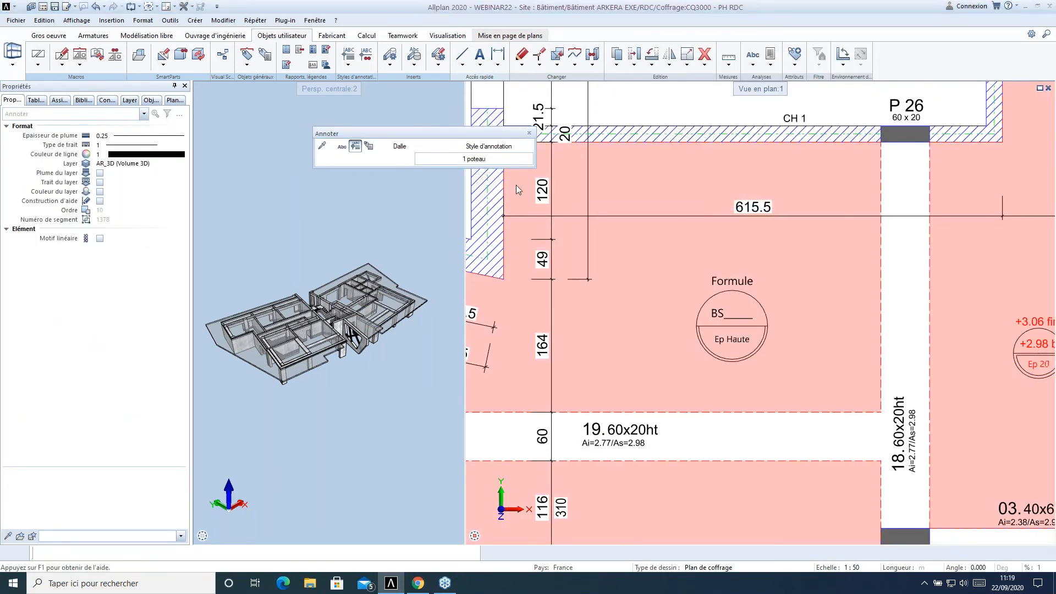
click(553, 367)
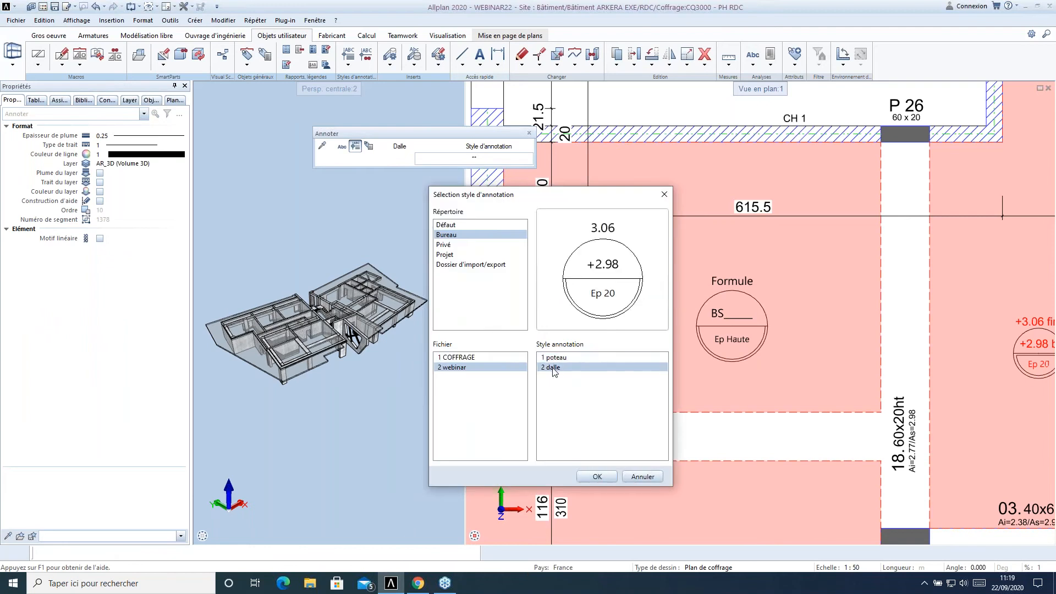
click(598, 477)
scroll(641, 381, up, 2)
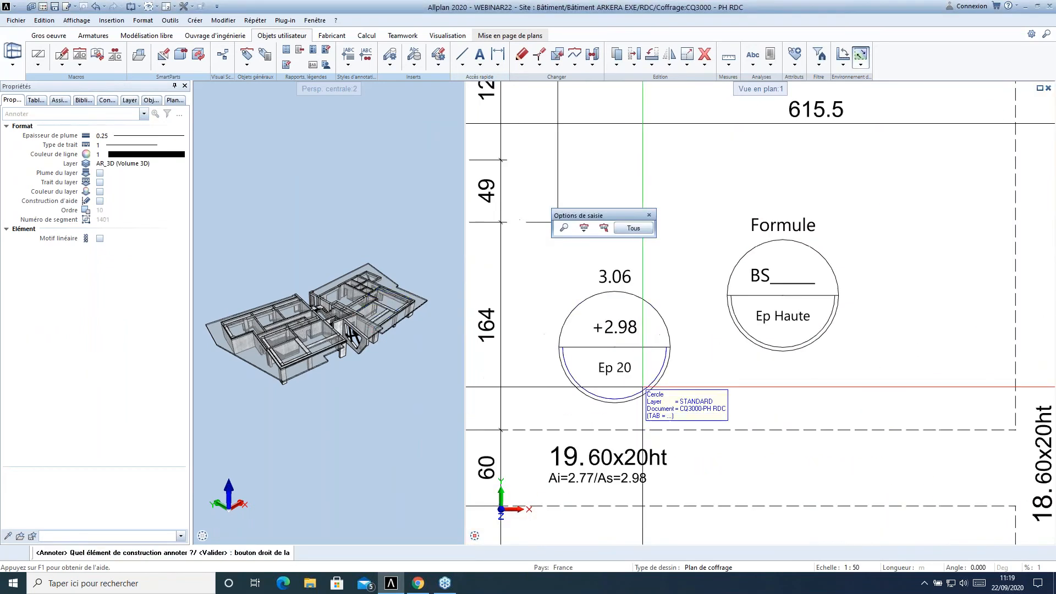
click(641, 380)
key(Escape)
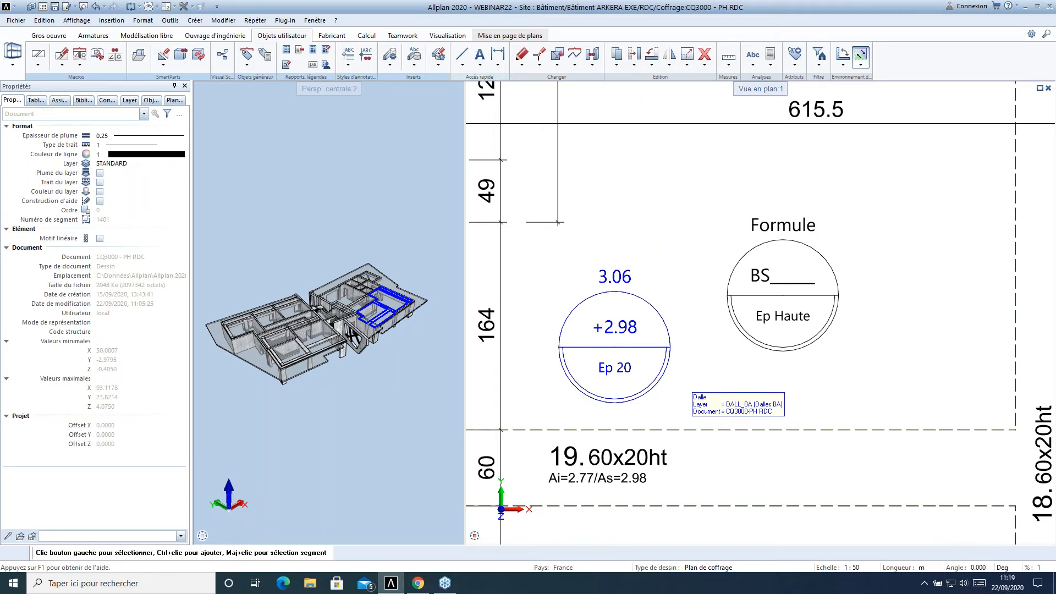
- Compare the new slab annotation with the existing one, and delete the template symbol with the Formule, BS and Ep Haute texts
scroll(786, 368, down, 3)
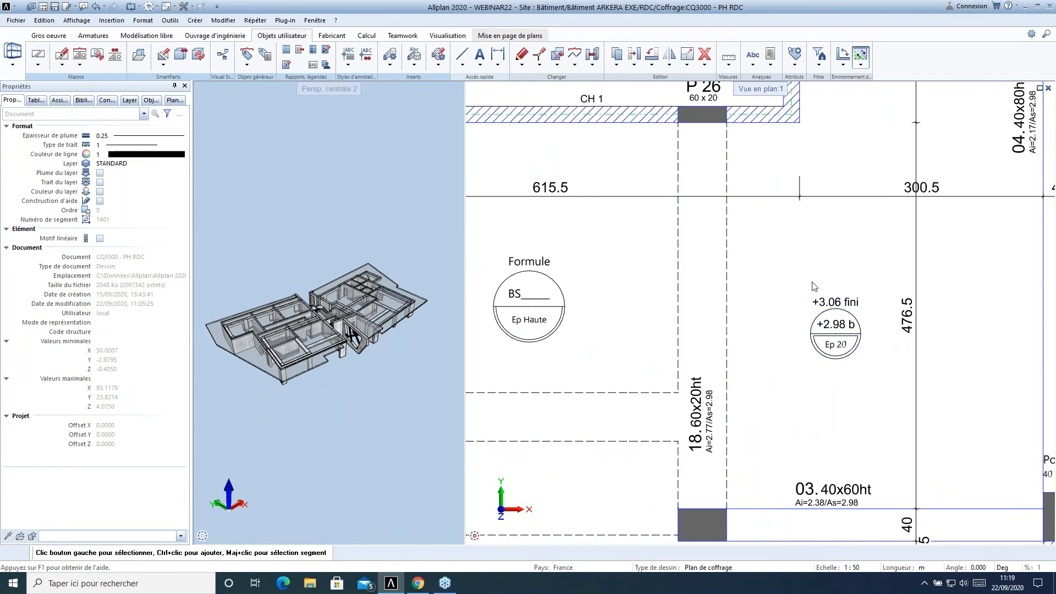
scroll(821, 392, down, 1)
middle_drag(529, 382, 605, 354)
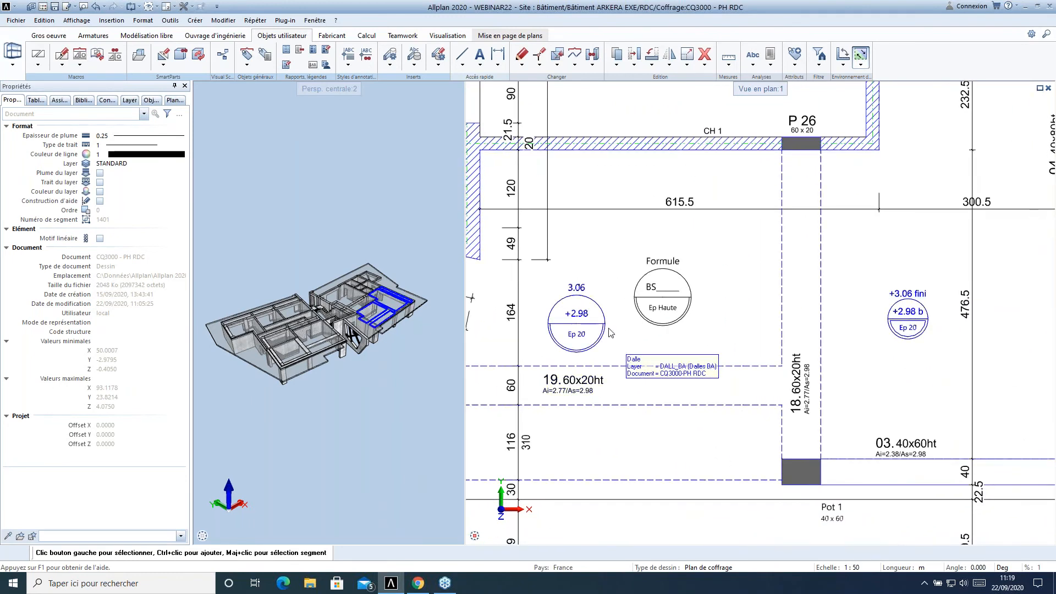
drag(538, 272, 622, 359)
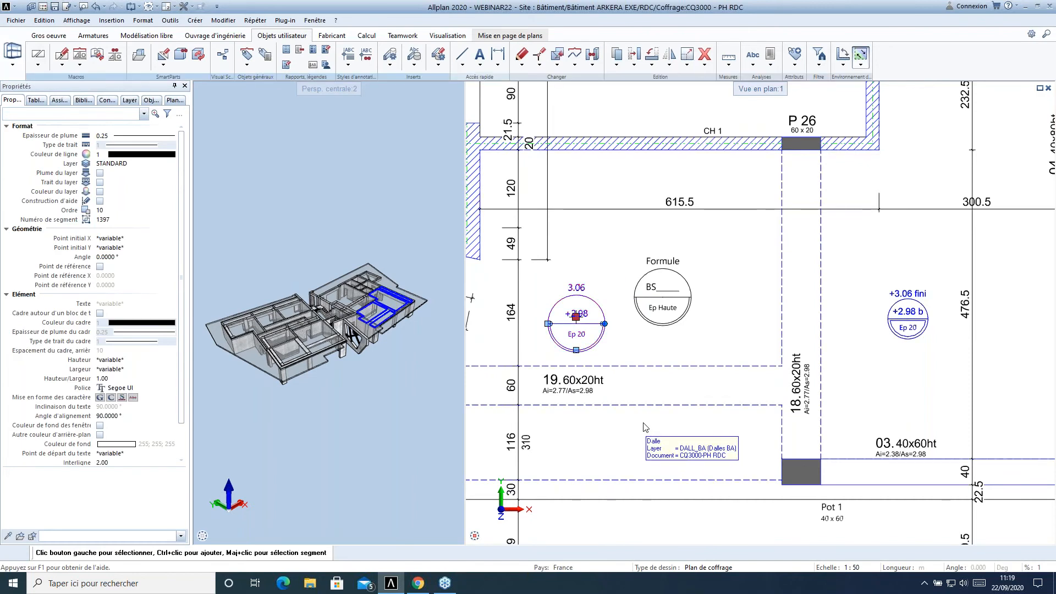
key(Escape)
scroll(618, 353, down, 2)
middle_drag(675, 432, 629, 370)
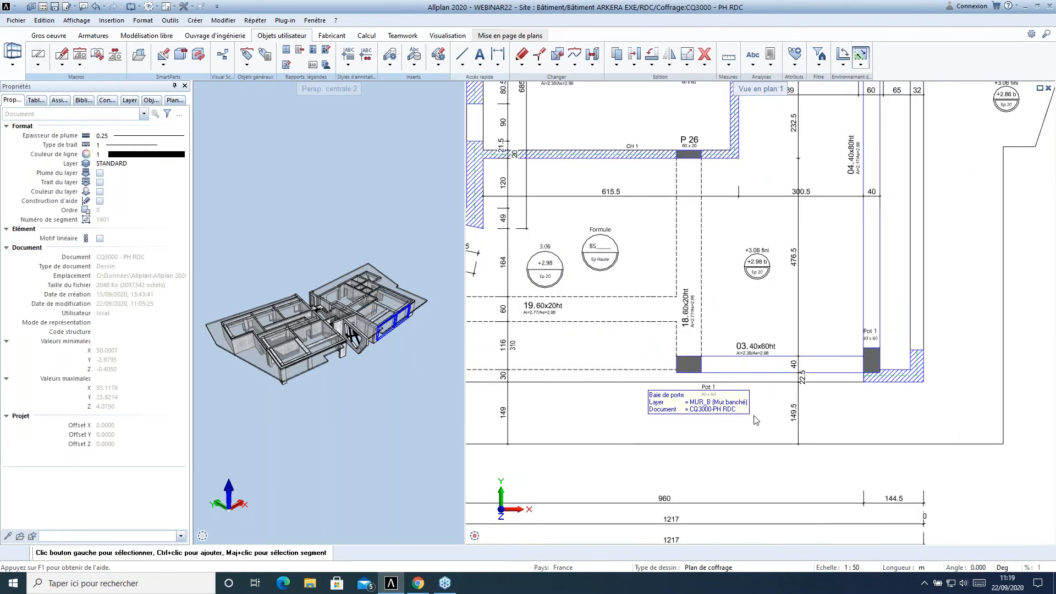
click(611, 238)
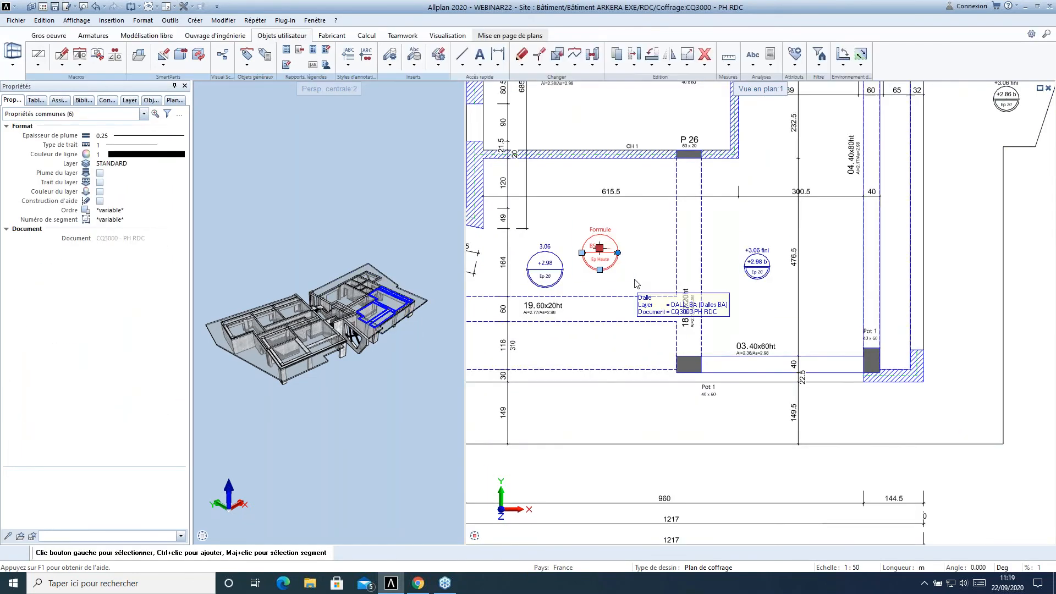
scroll(646, 366, down, 2)
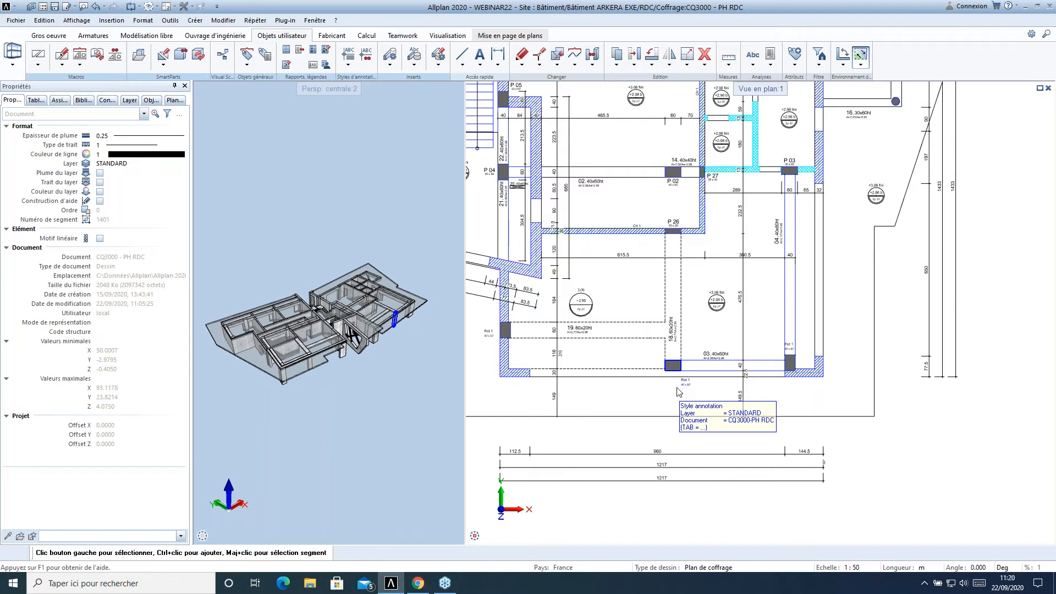
- Insert the associative legend "5 Représentation des murs" from the default Architecture file in the empty area below the plan
middle_drag(892, 455, 818, 422)
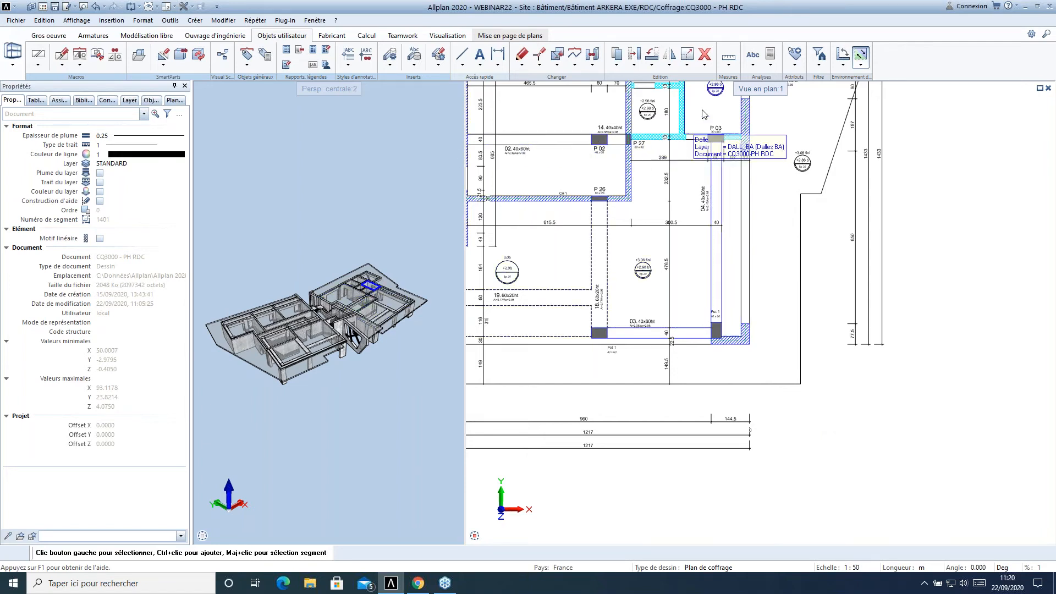
click(770, 66)
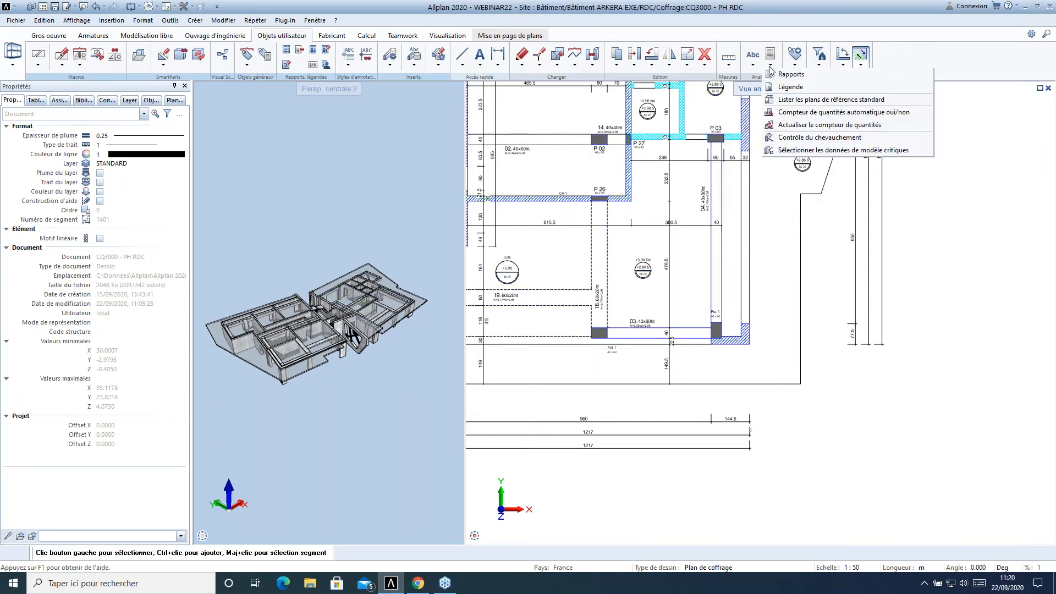
click(793, 87)
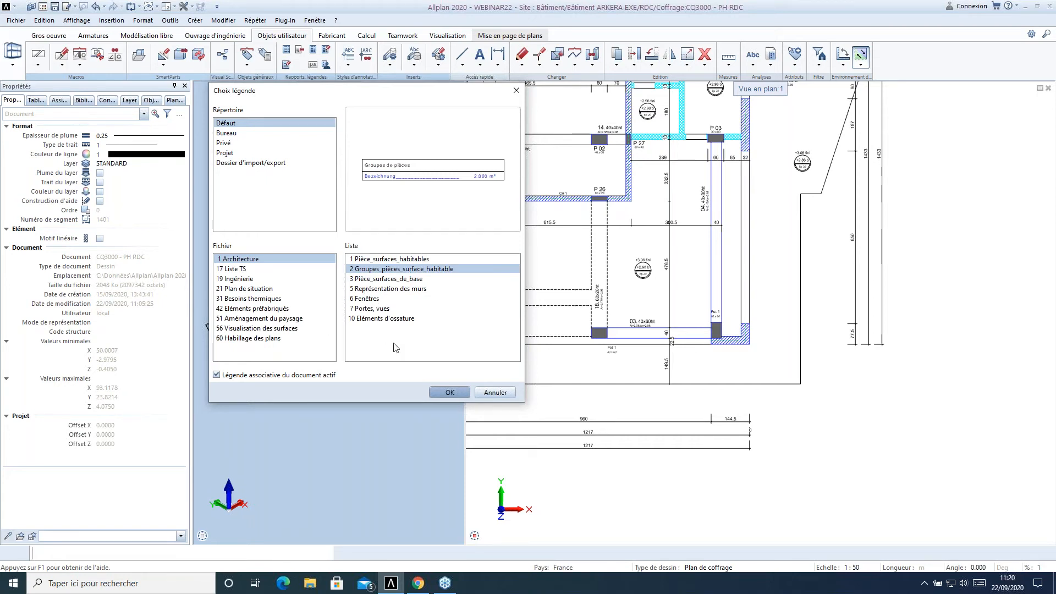
click(385, 290)
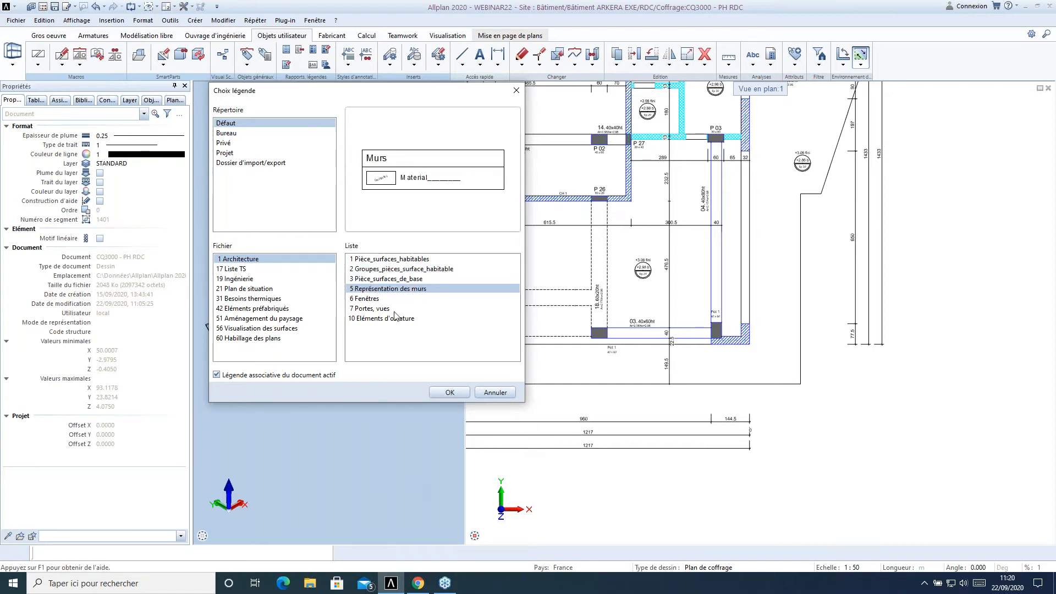
click(450, 393)
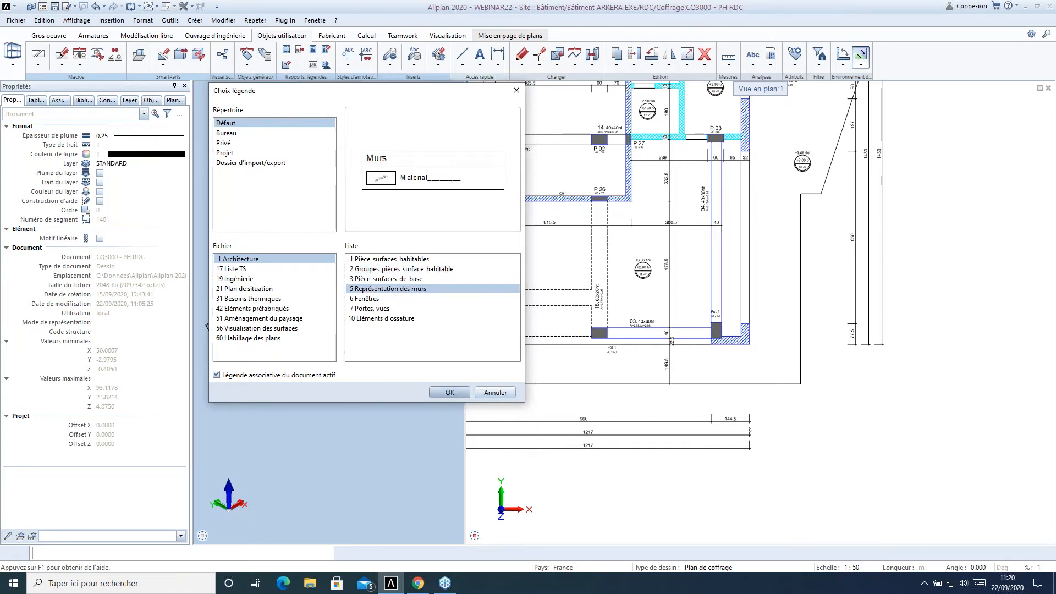
click(850, 442)
scroll(849, 440, up, 3)
middle_drag(773, 455, 765, 374)
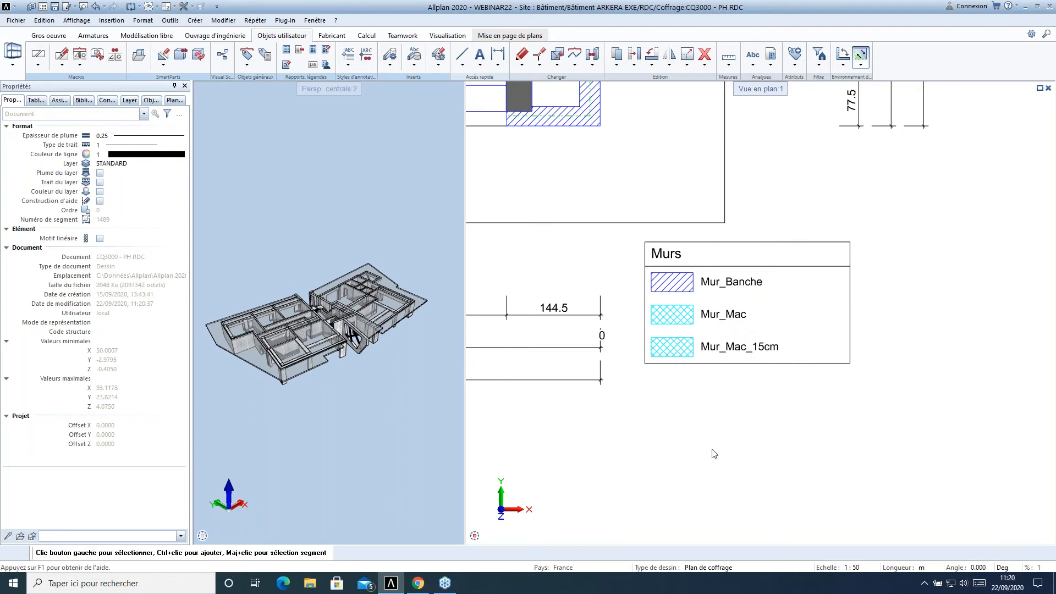
- Draw a short "Mur prefa ep 20" wall from the Ingenierie assistant below the plan to test the associative legend
scroll(680, 406, down, 3)
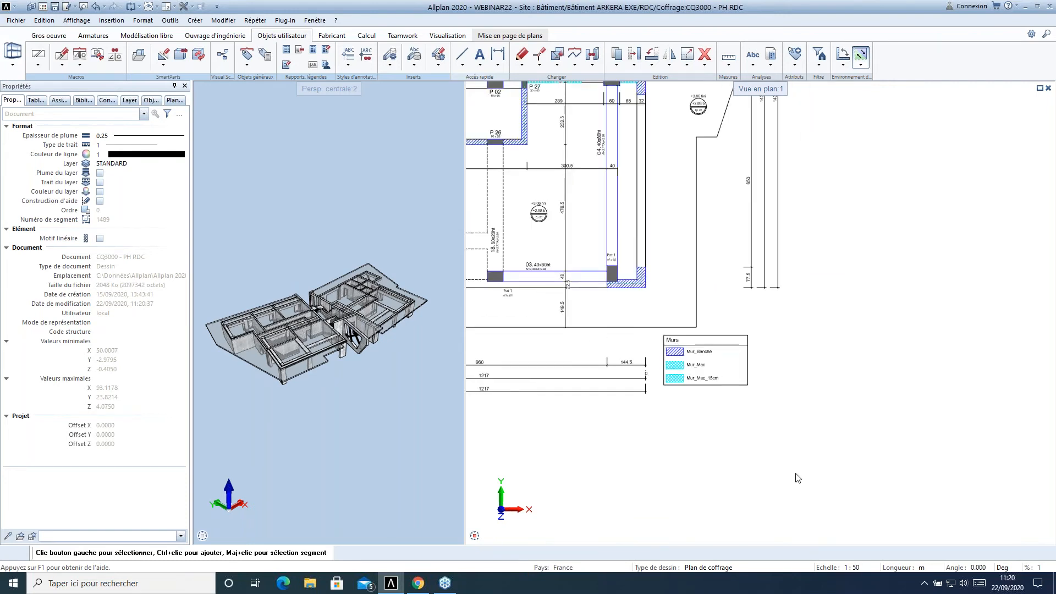
click(59, 100)
middle_drag(112, 260, 105, 251)
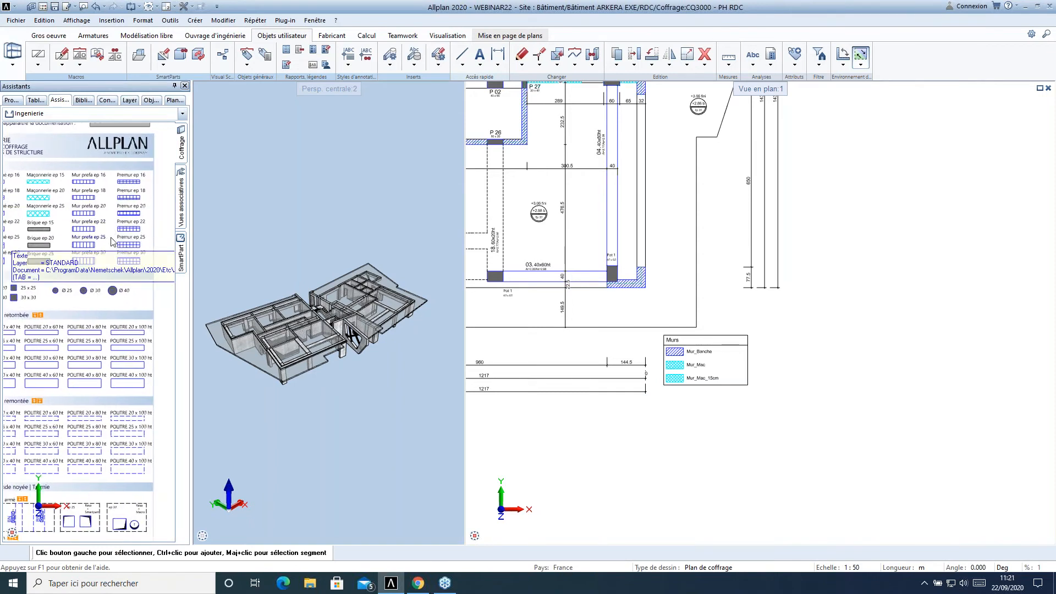
scroll(104, 250, up, 2)
double_click(57, 190)
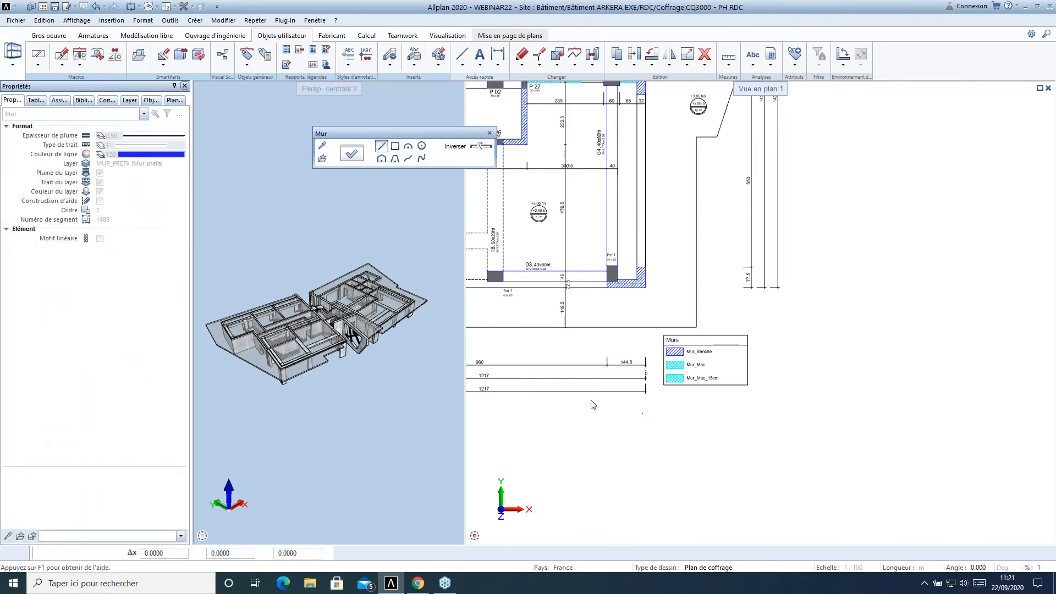
scroll(589, 401, up, 2)
click(570, 310)
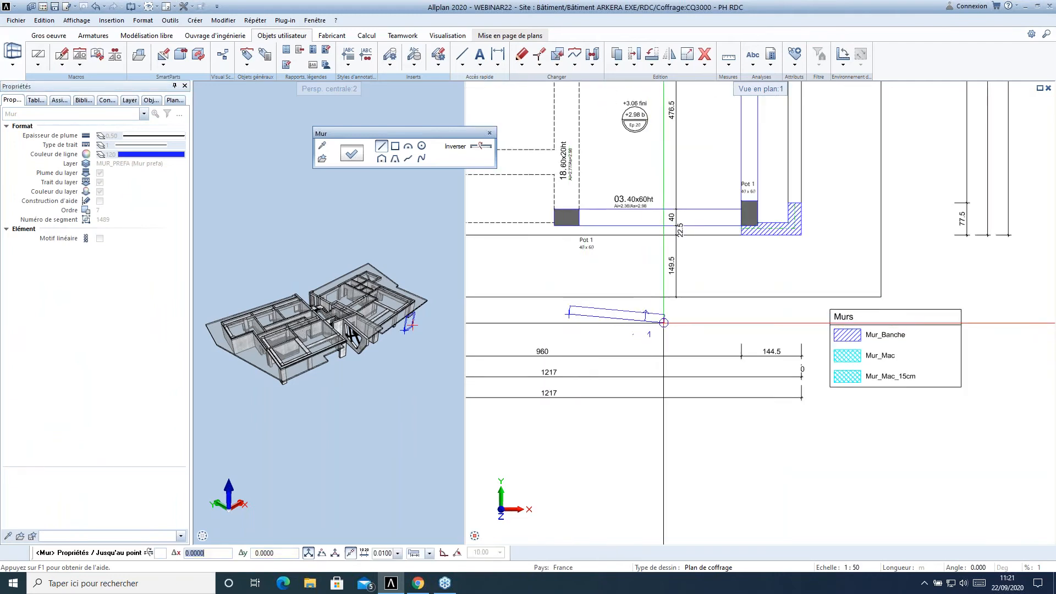
key(Escape)
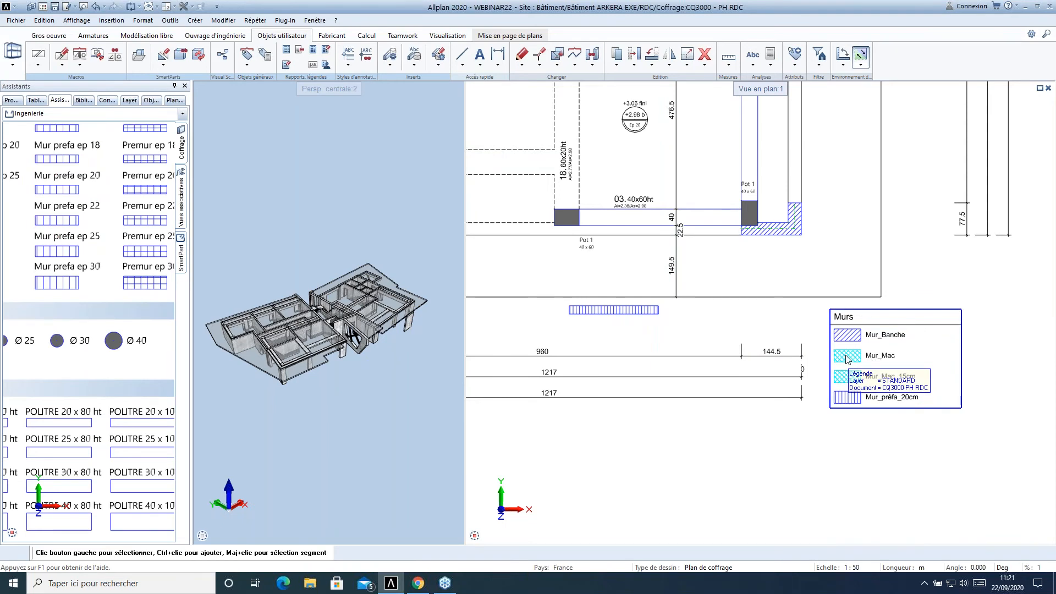
- Draw a 6 m by 0.5 m rectangle in the empty area beside the Murs legend
scroll(644, 365, down, 2)
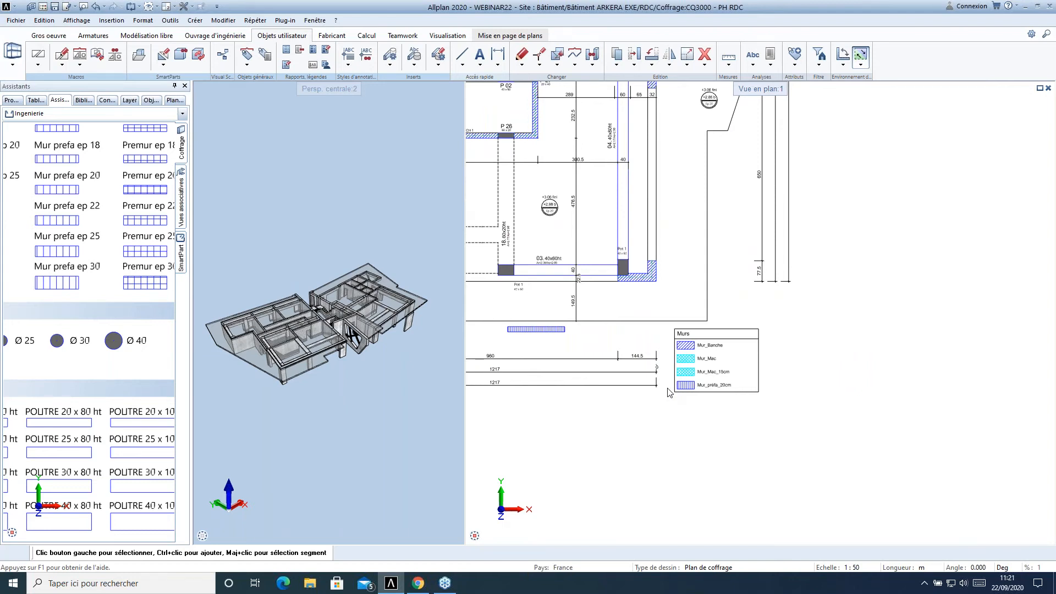
scroll(609, 320, up, 4)
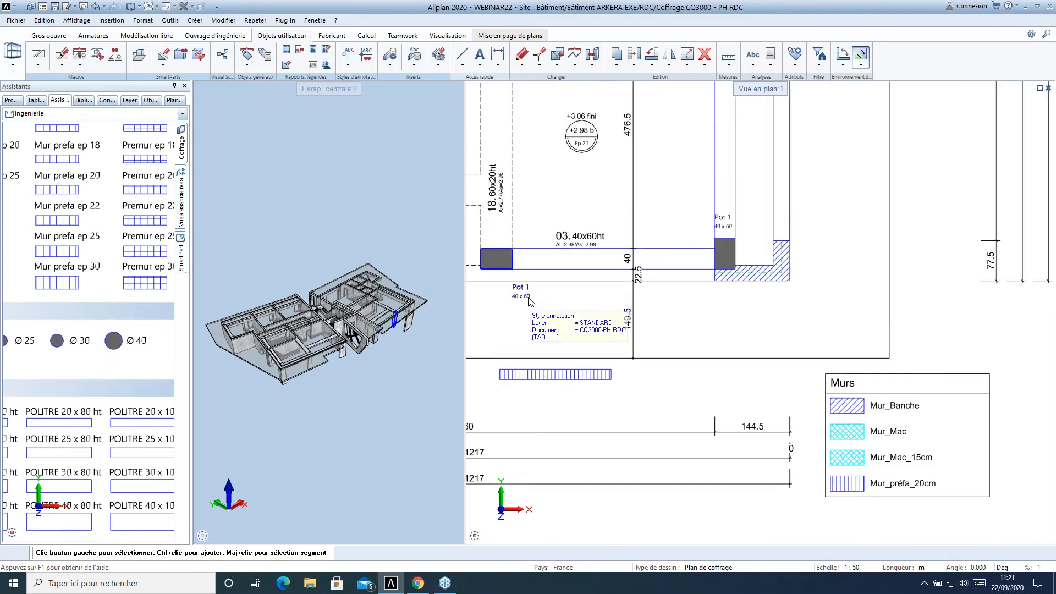
scroll(538, 257, down, 4)
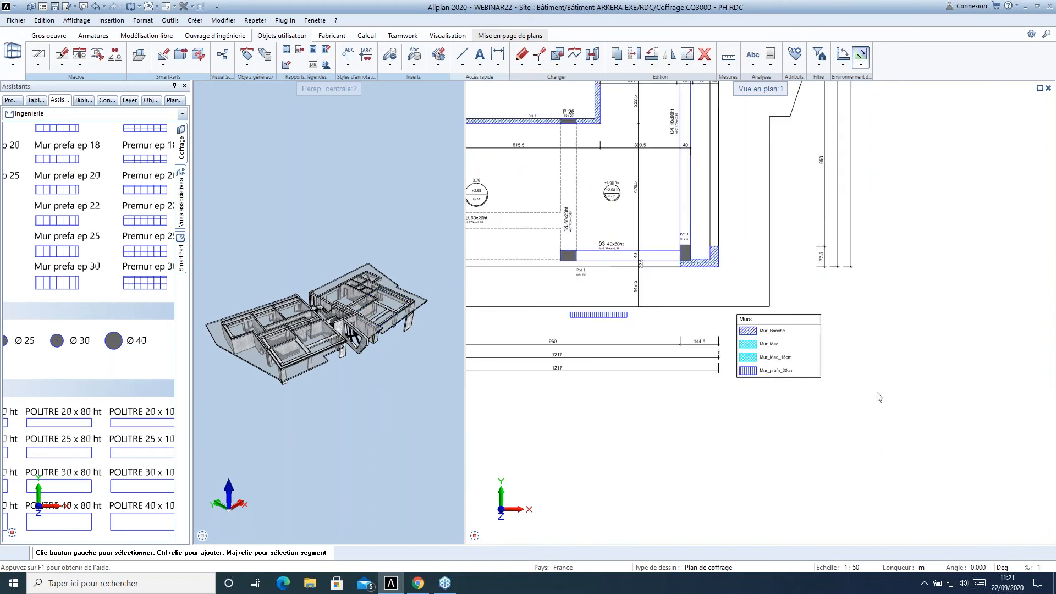
middle_drag(792, 391, 659, 385)
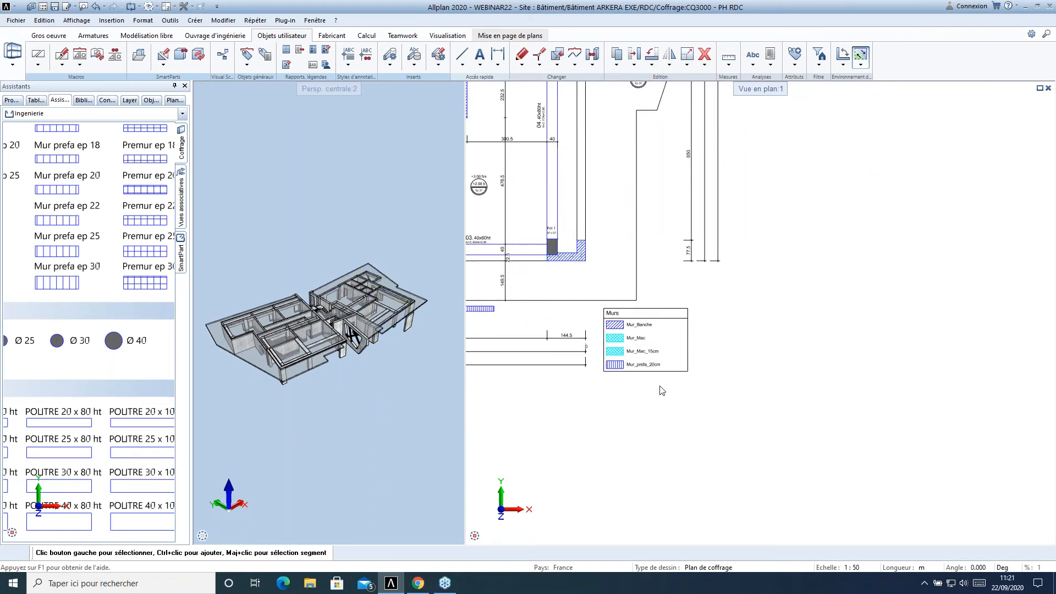
click(462, 64)
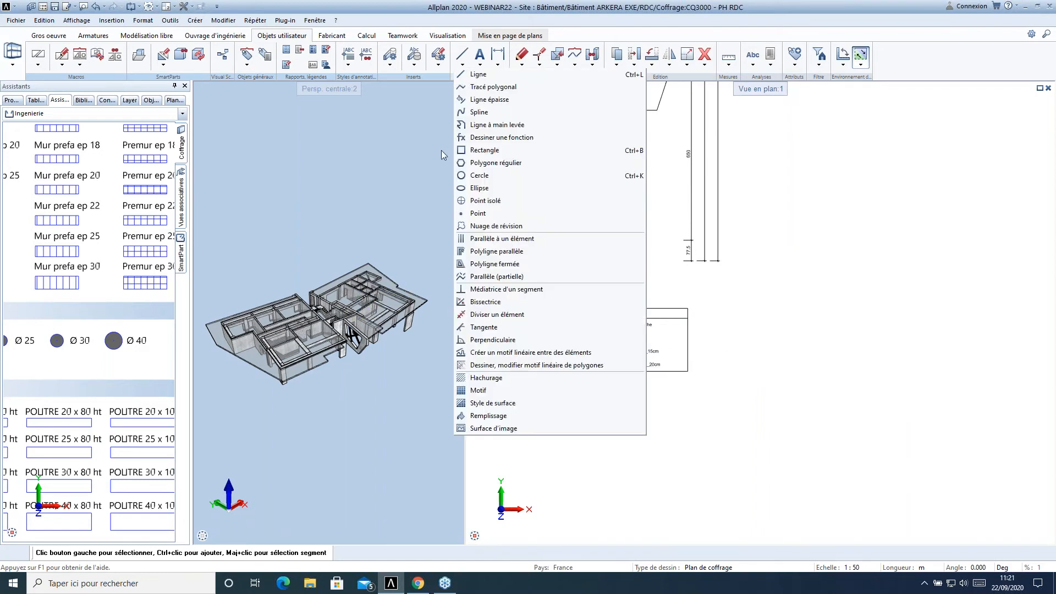
click(511, 150)
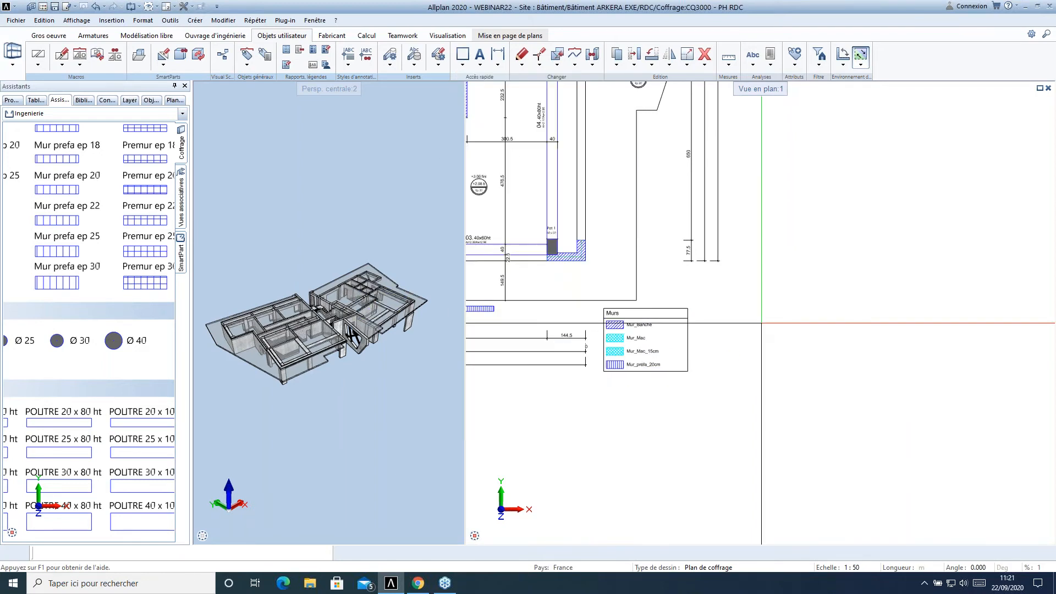
scroll(737, 325, up, 1)
click(631, 326)
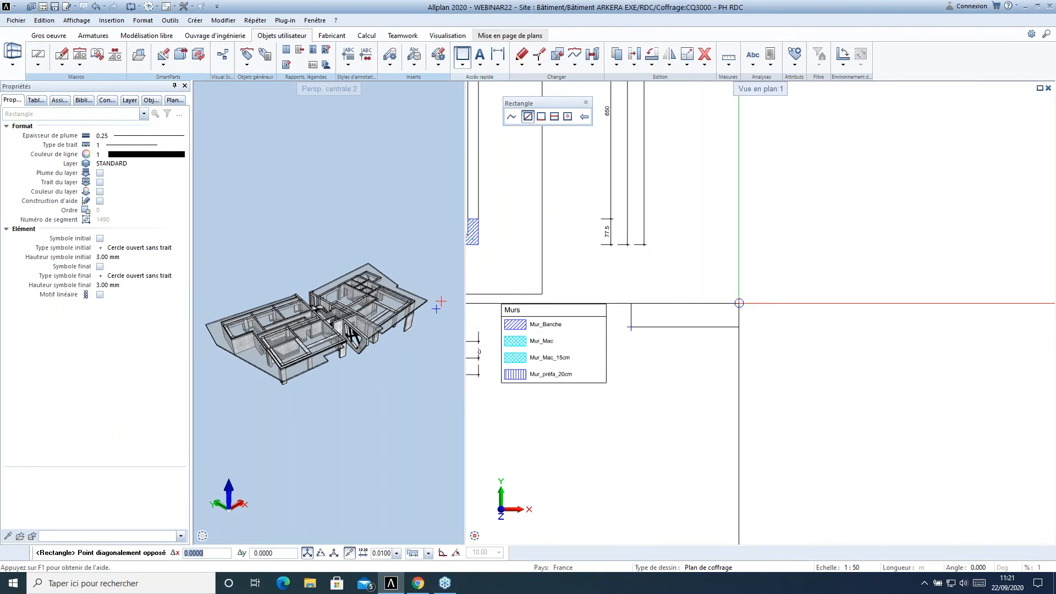
text(6)
key(Tab)
text(0.5)
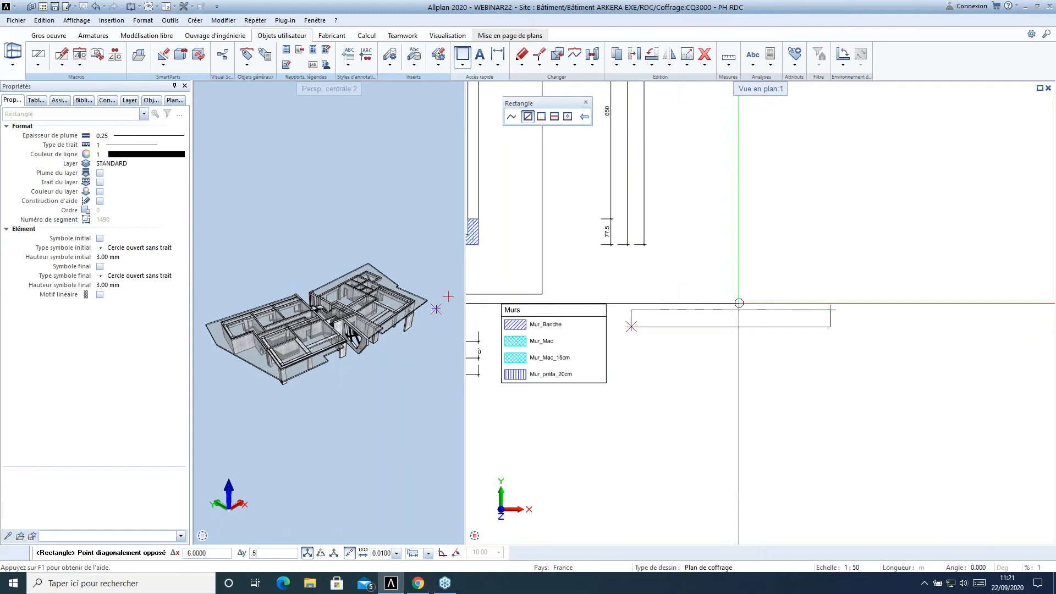
key(Return)
key(Escape)
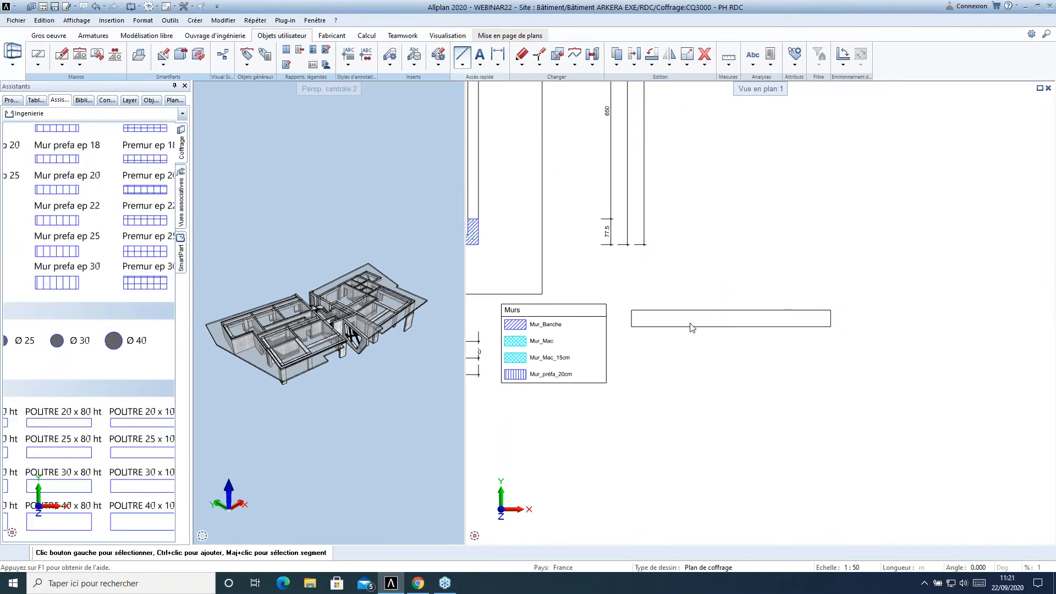
- Set the drawing's reference scale to 1:100
scroll(691, 326, up, 1)
drag(604, 290, 934, 390)
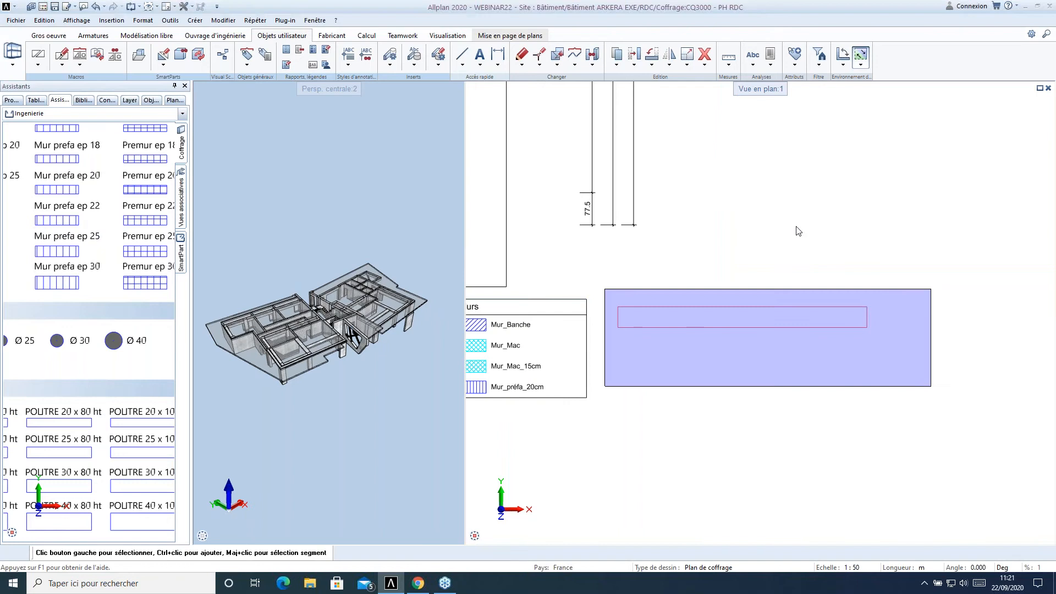
key(Escape)
click(852, 567)
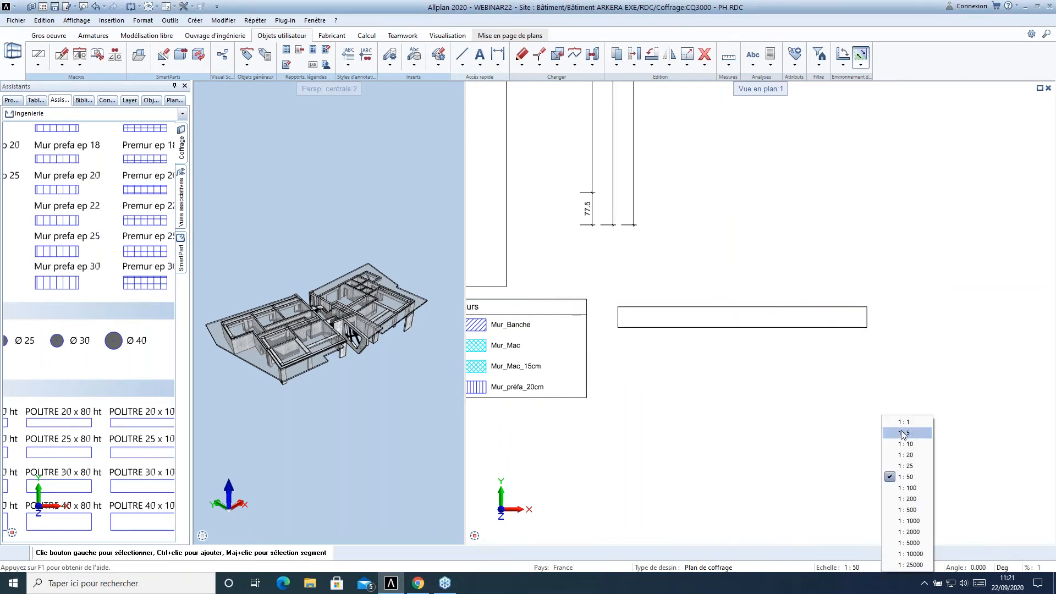
click(908, 488)
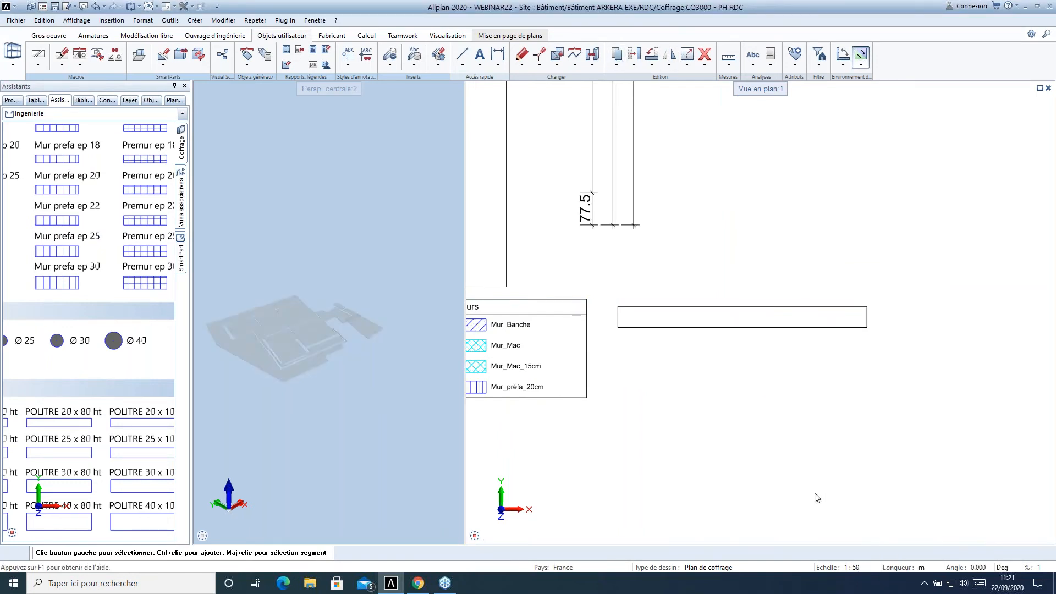
- Copy the rectangle once directly beneath itself, so the copy's upper edge meets the original's lower edge
click(616, 61)
drag(601, 271, 901, 385)
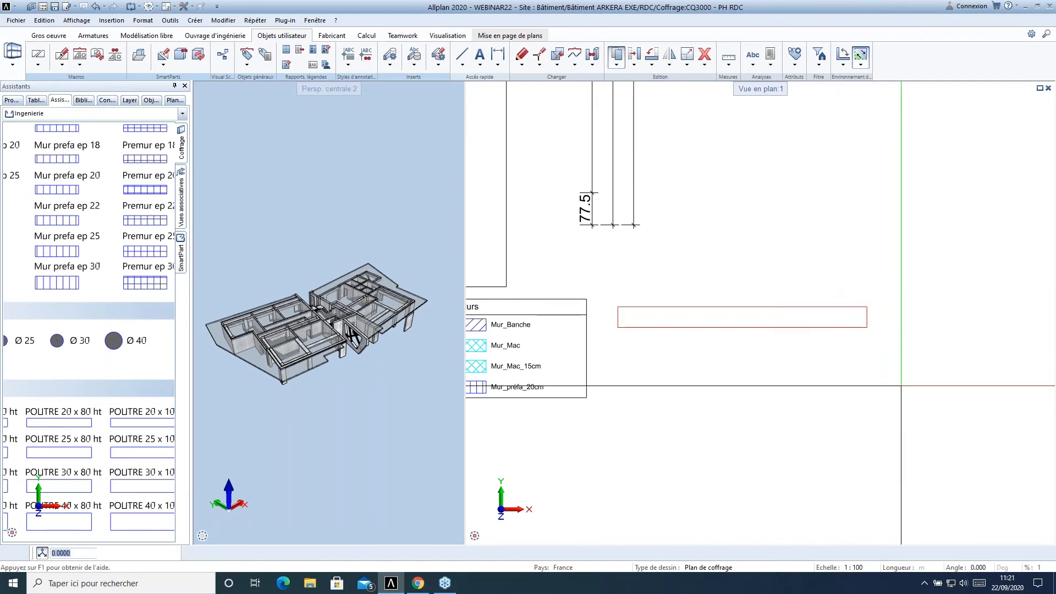
key(ctrl+c)
click(866, 307)
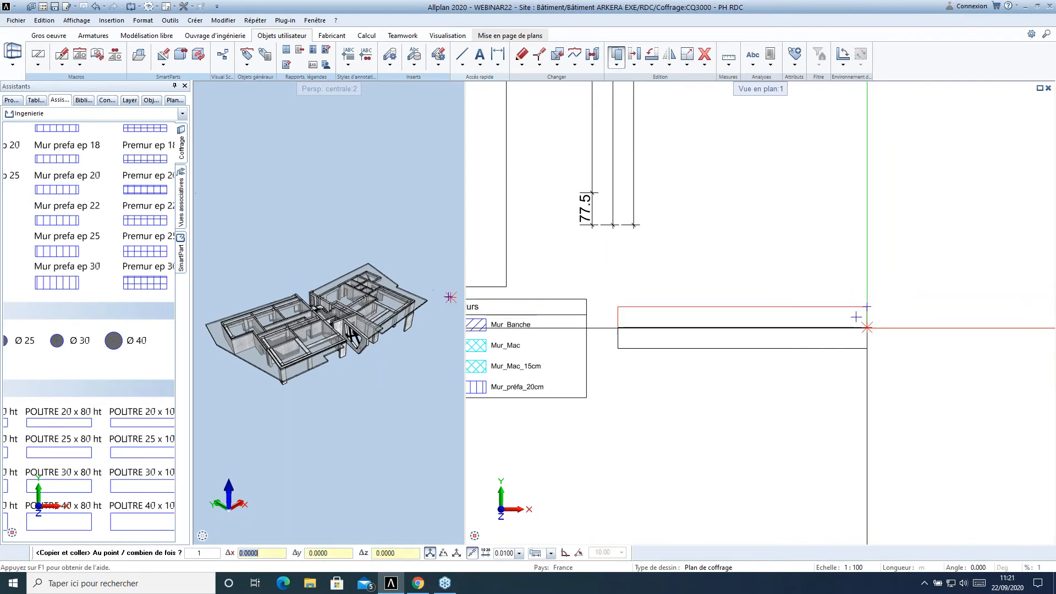
click(867, 327)
key(Escape)
key(Escape)
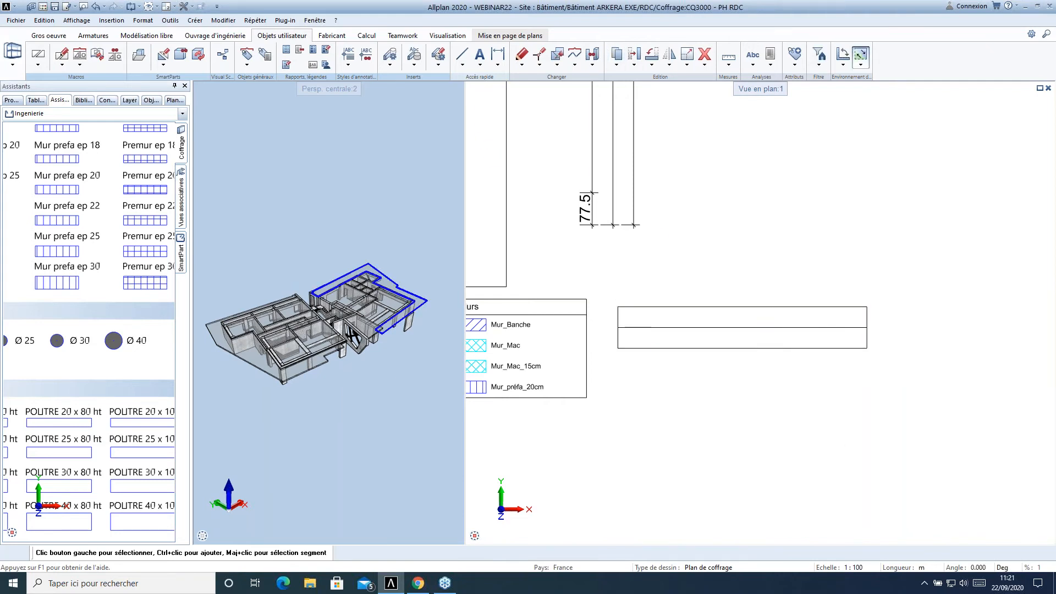
- Add the horizontal text "DESIGNATION" at the left end of the empty table's upper row
click(480, 55)
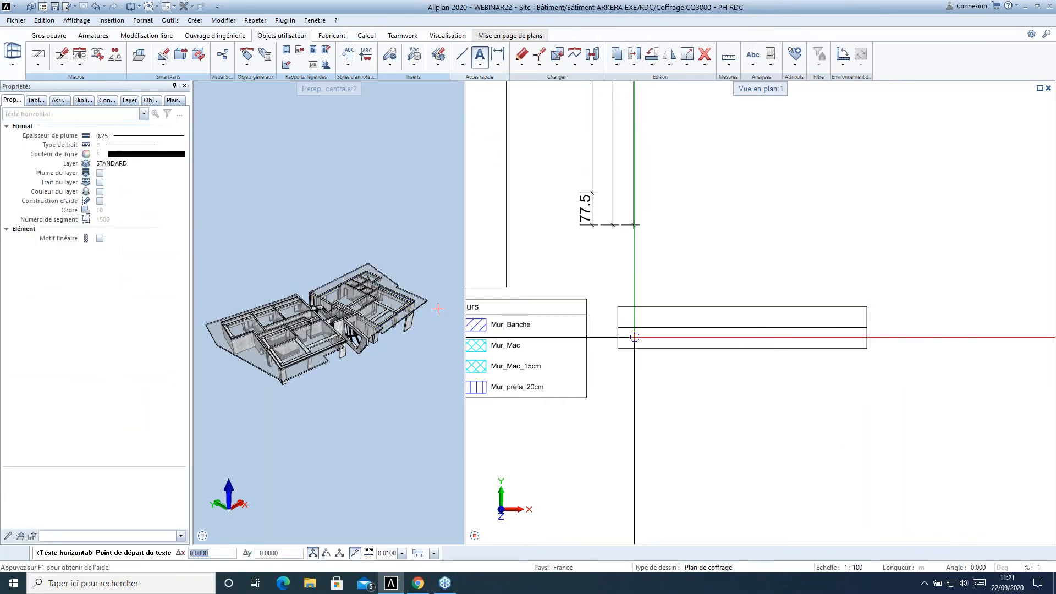
scroll(634, 336, up, 4)
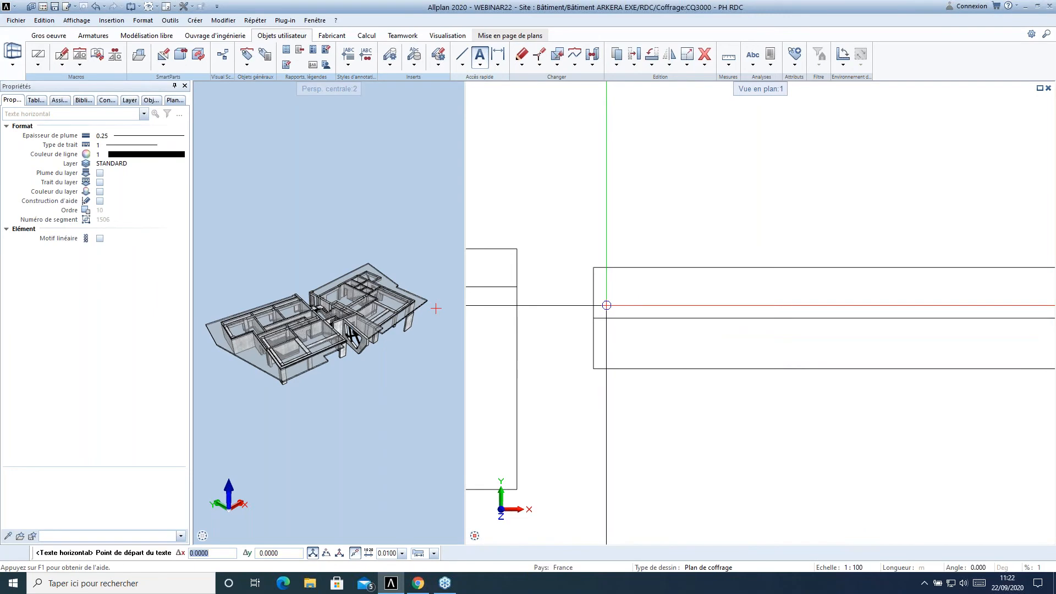
click(607, 305)
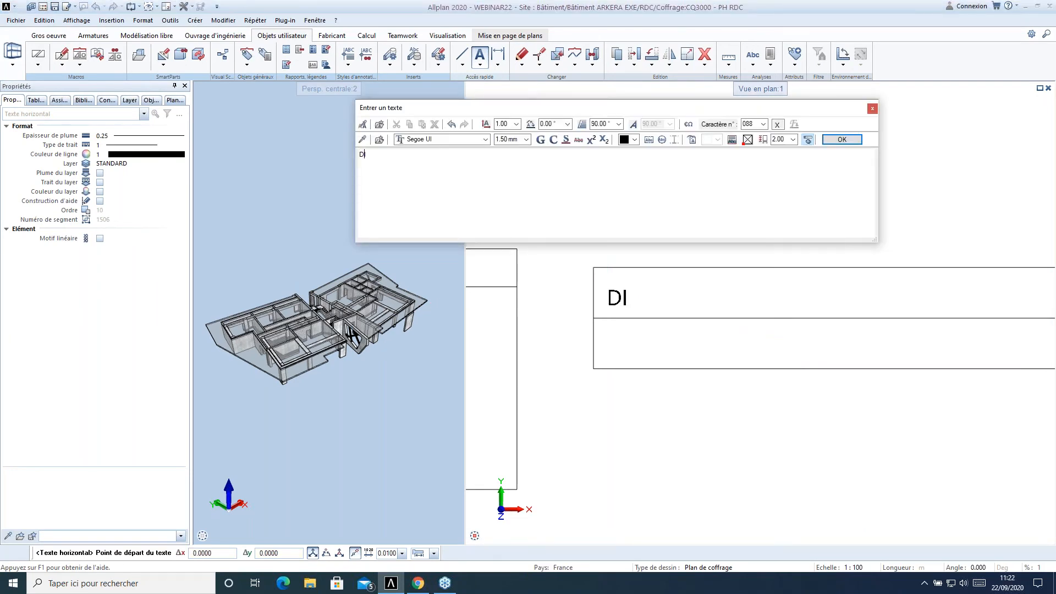
text(DESIGNAT)
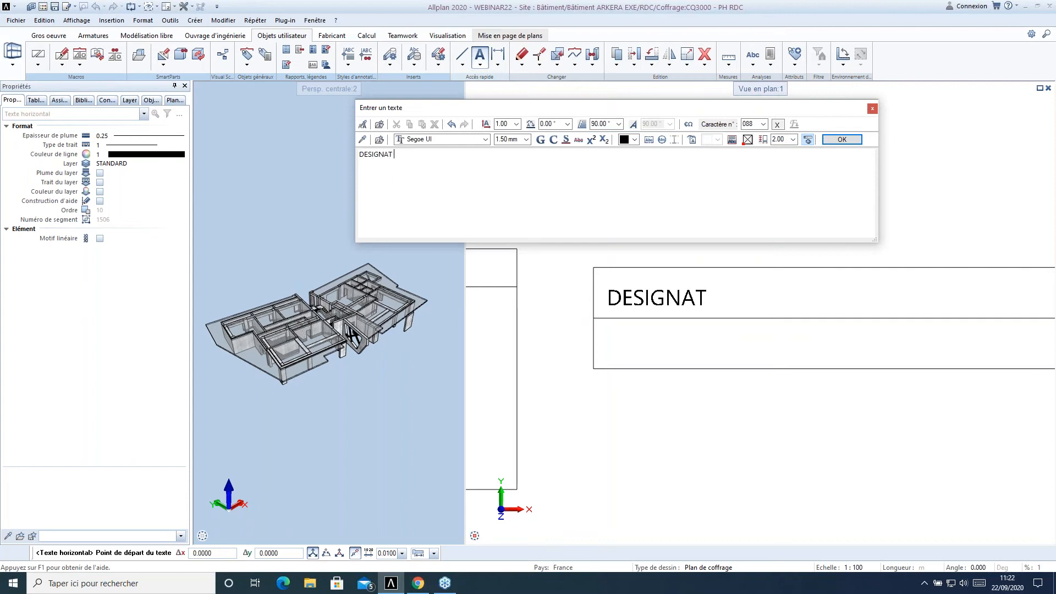
text(ION)
click(841, 139)
- Add the heading text "DIMENSIONS" to the right of DESIGNATION in the upper row
middle_drag(777, 260, 586, 251)
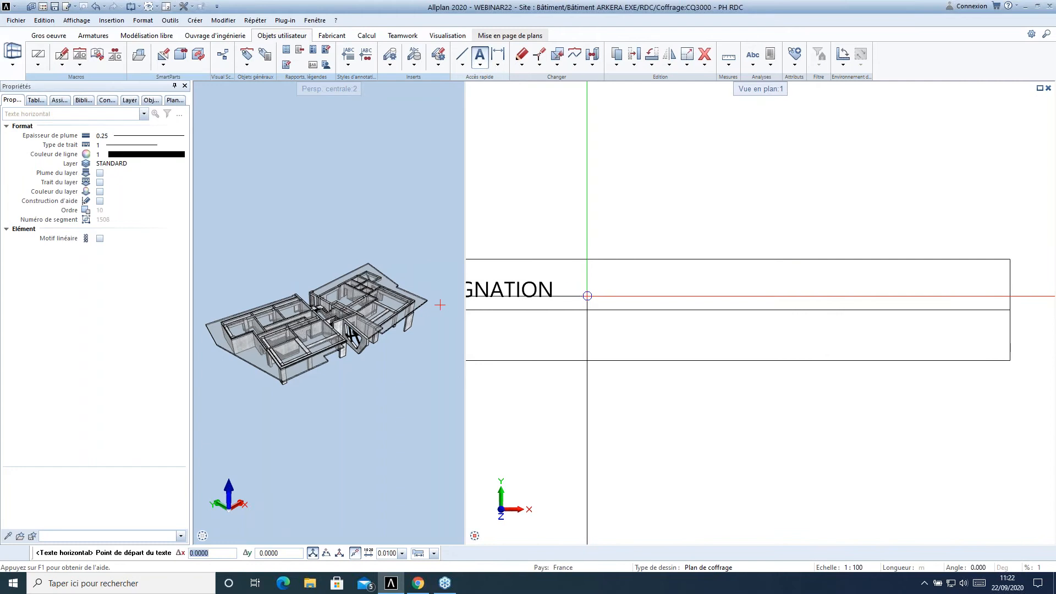
middle_drag(587, 297, 681, 292)
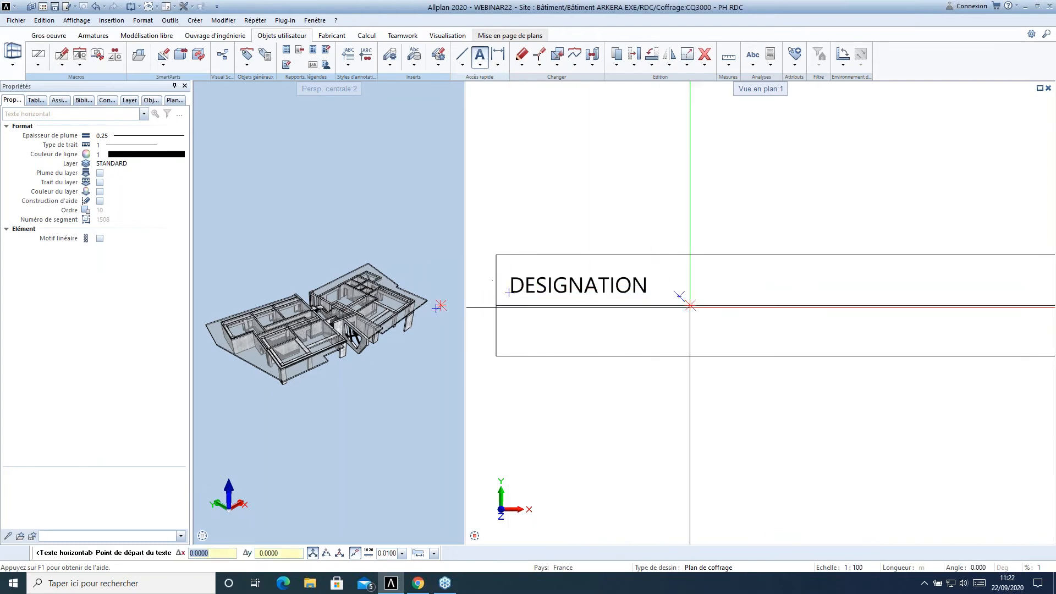
click(694, 293)
text(DIMENSIONS)
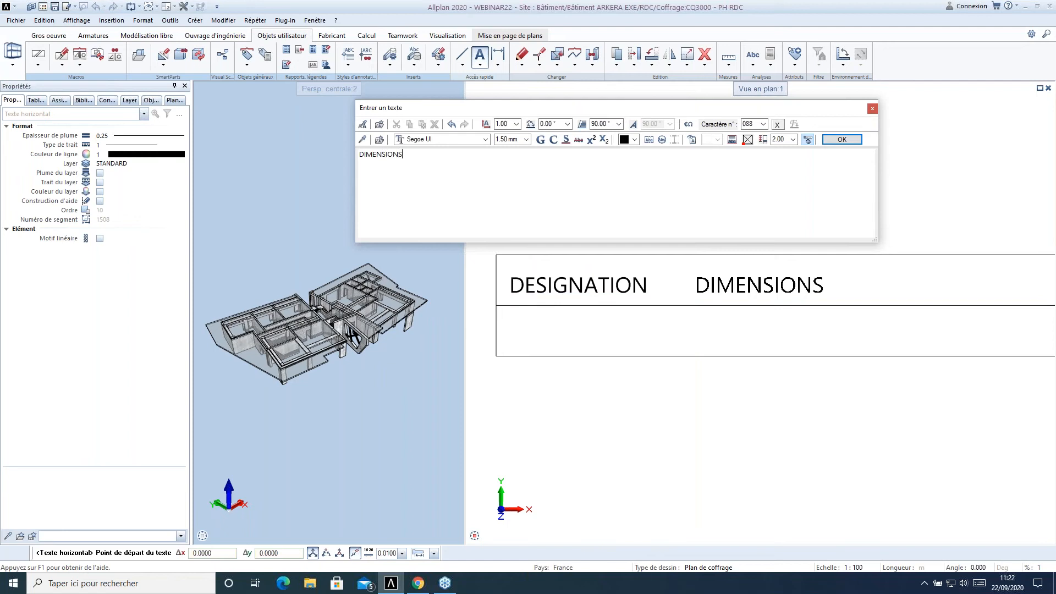
click(841, 139)
- Add the heading text "QUANTITE" to the right of DIMENSIONS in the upper row
scroll(737, 336, down, 2)
middle_drag(770, 351, 728, 354)
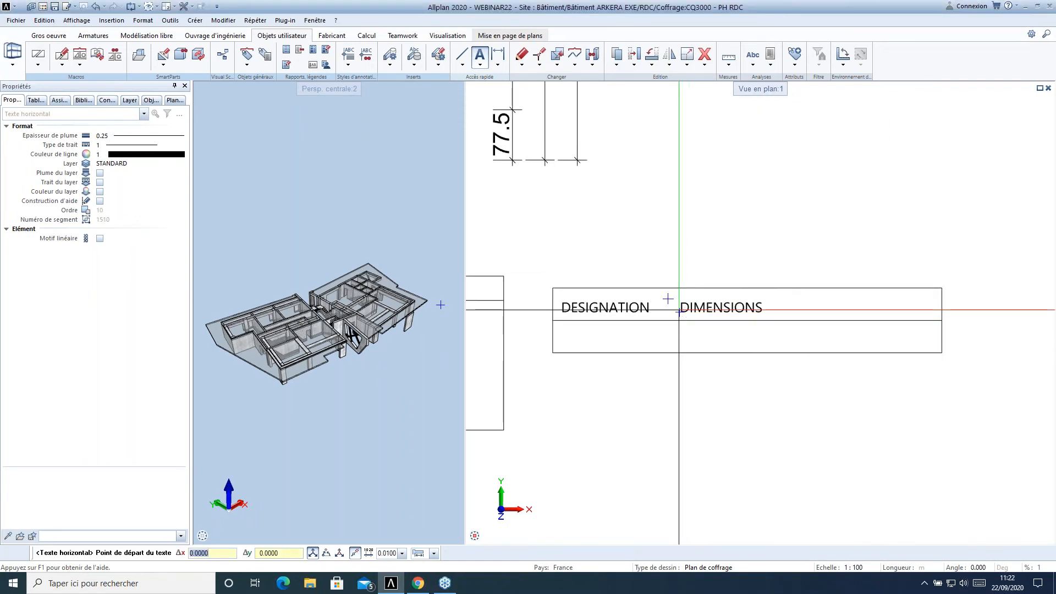
click(797, 311)
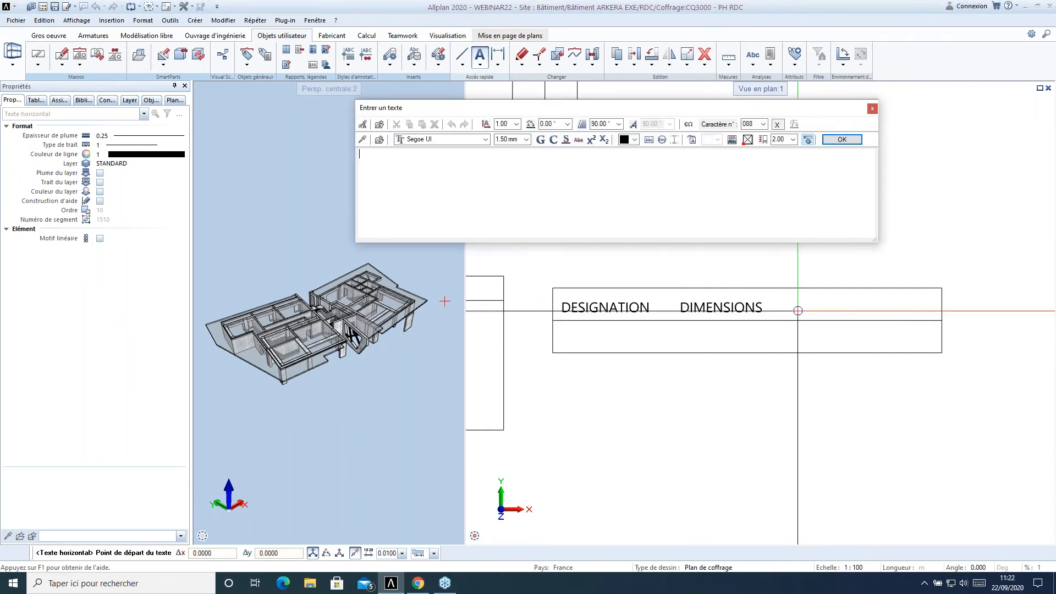
text(QUANTITE)
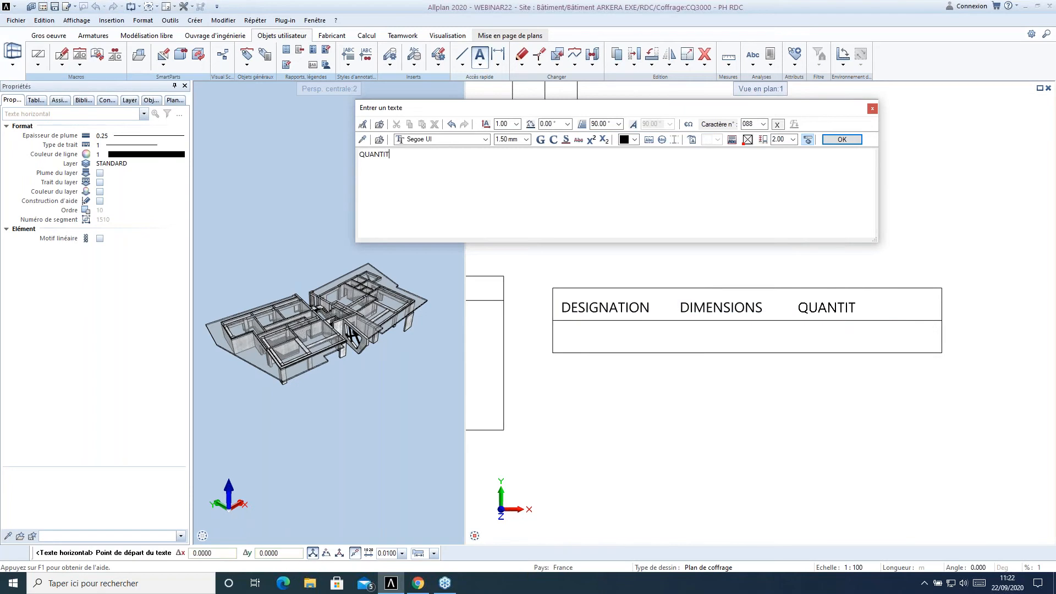
click(837, 140)
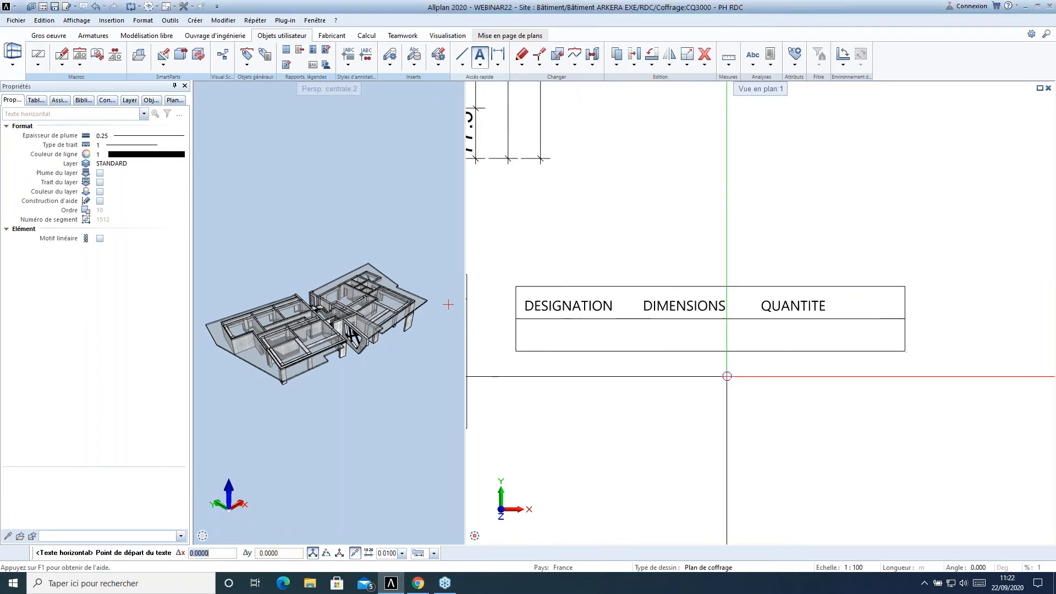
key(Escape)
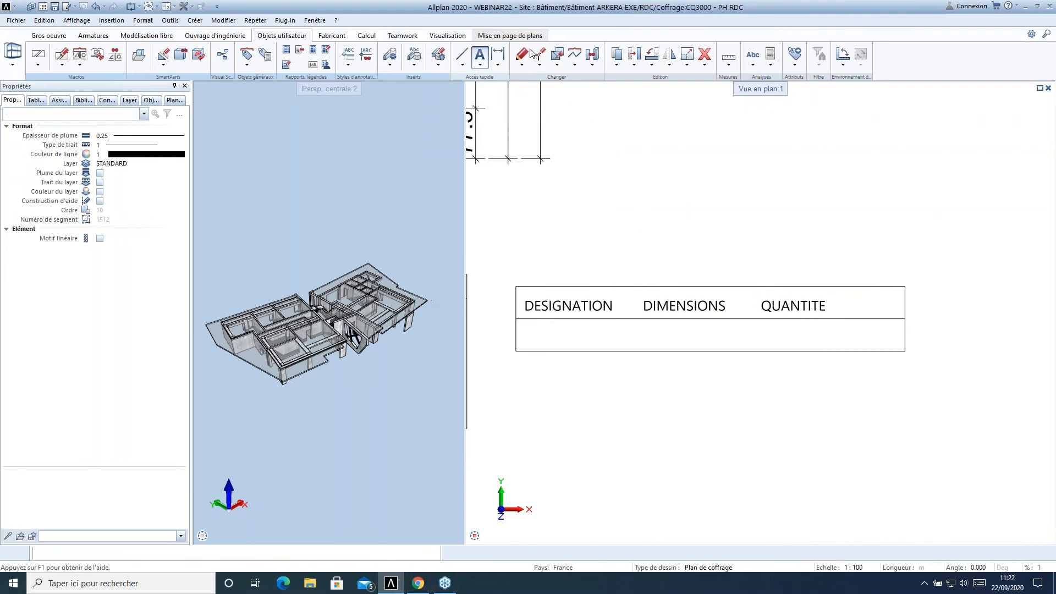
- Shorten the table by moving its right-hand end points about 0.89 m inward, just past the QUANTITE heading
click(537, 55)
drag(886, 269, 946, 415)
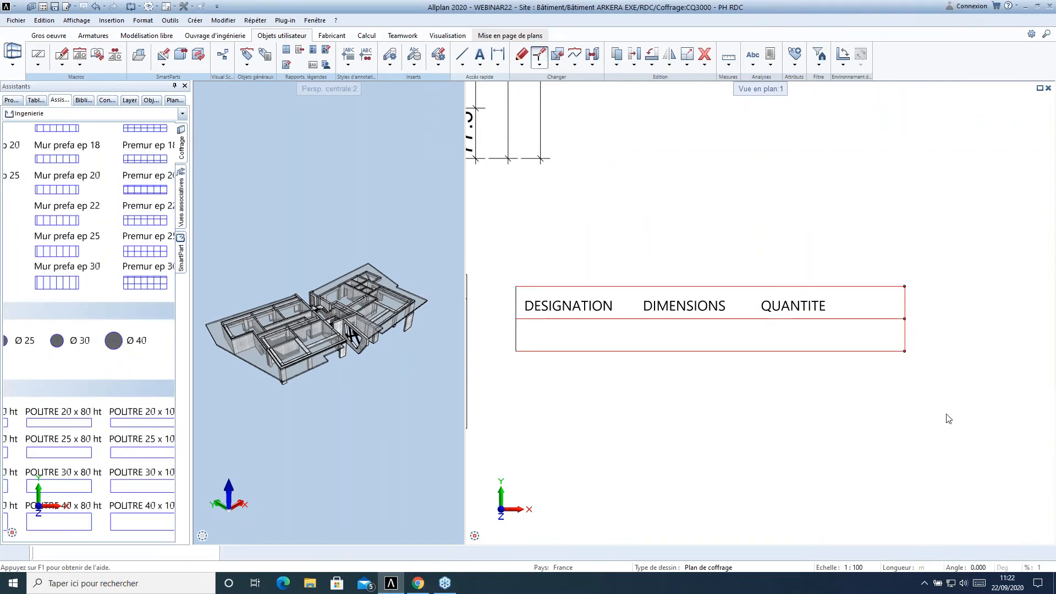
click(943, 404)
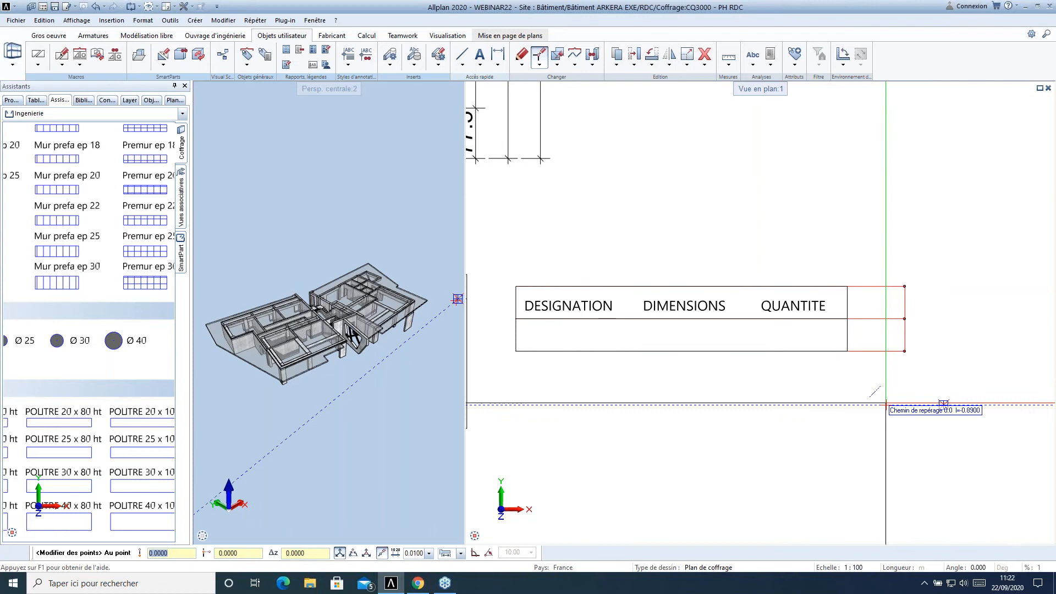
click(885, 405)
key(Escape)
- Draw two full-height vertical lines between the headings to divide the table into three columns
click(464, 61)
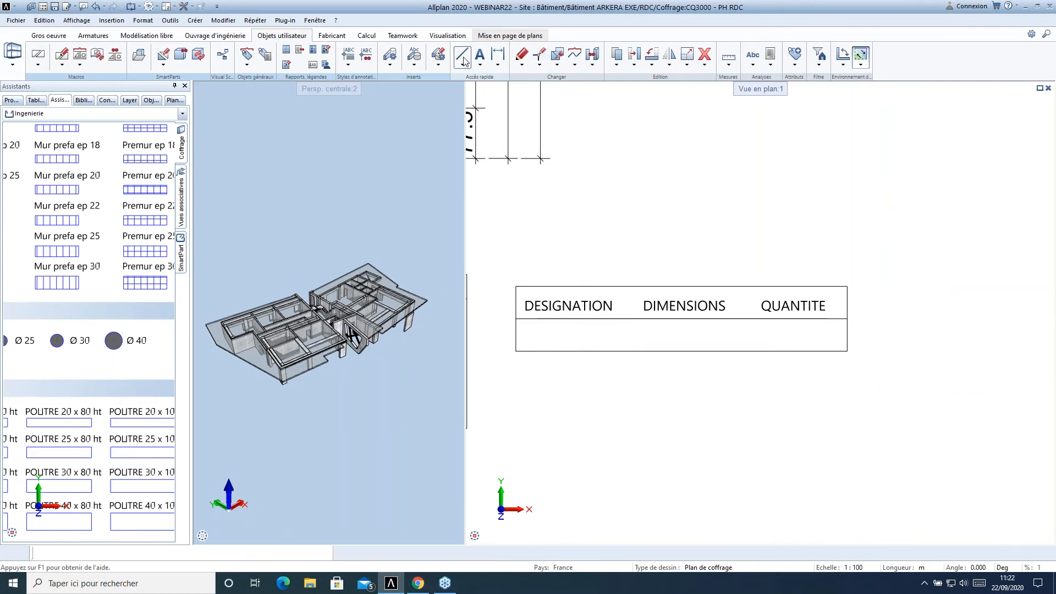
scroll(630, 326, up, 1)
click(627, 277)
click(625, 358)
click(773, 278)
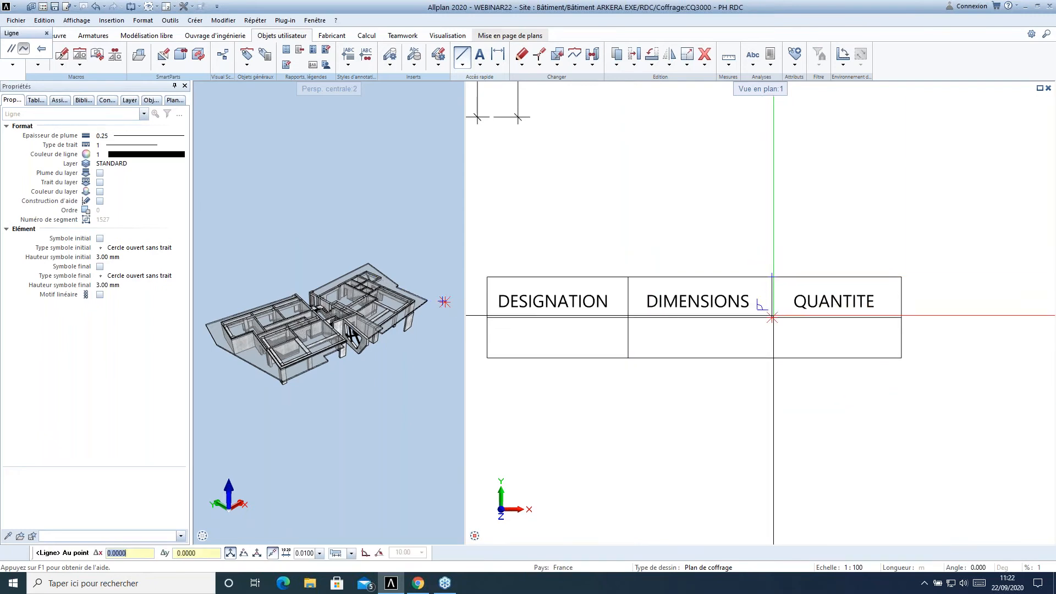
click(772, 358)
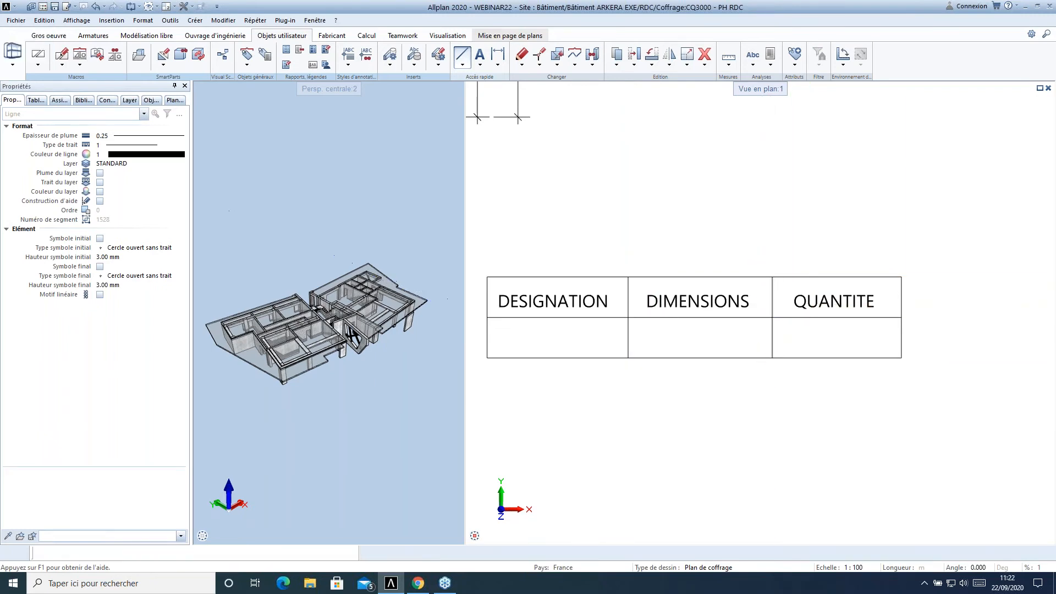
key(Escape)
- Start defining a legend cell and set its cell number to 1
scroll(646, 379, down, 2)
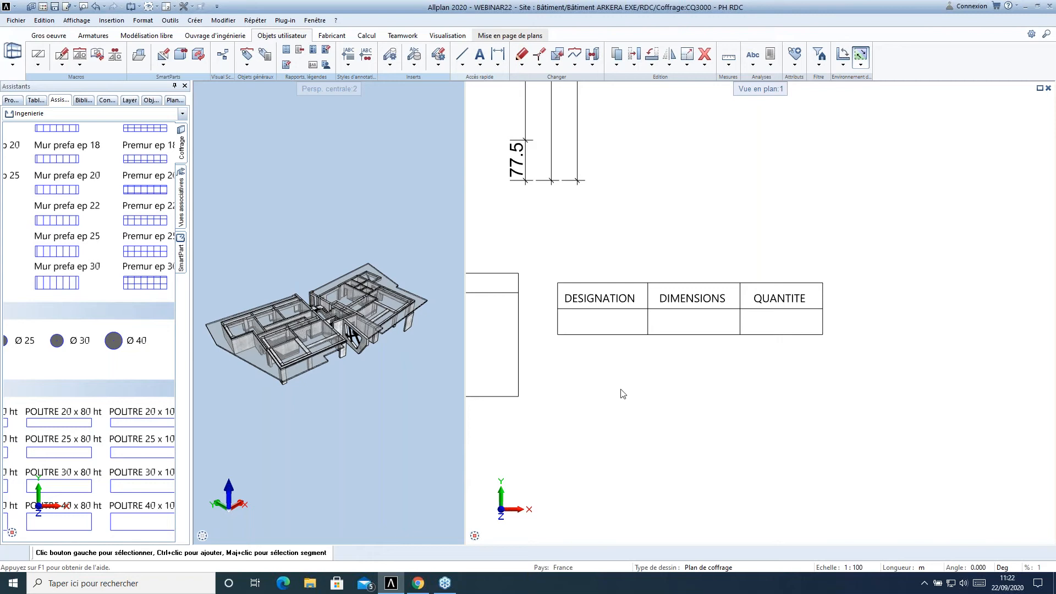
middle_drag(622, 394, 638, 364)
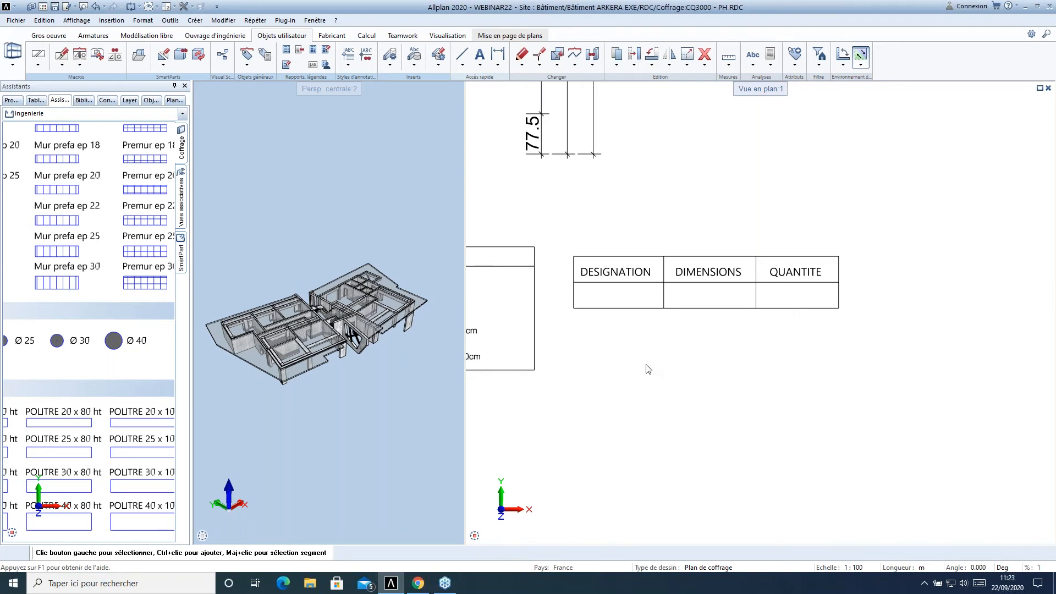
click(311, 67)
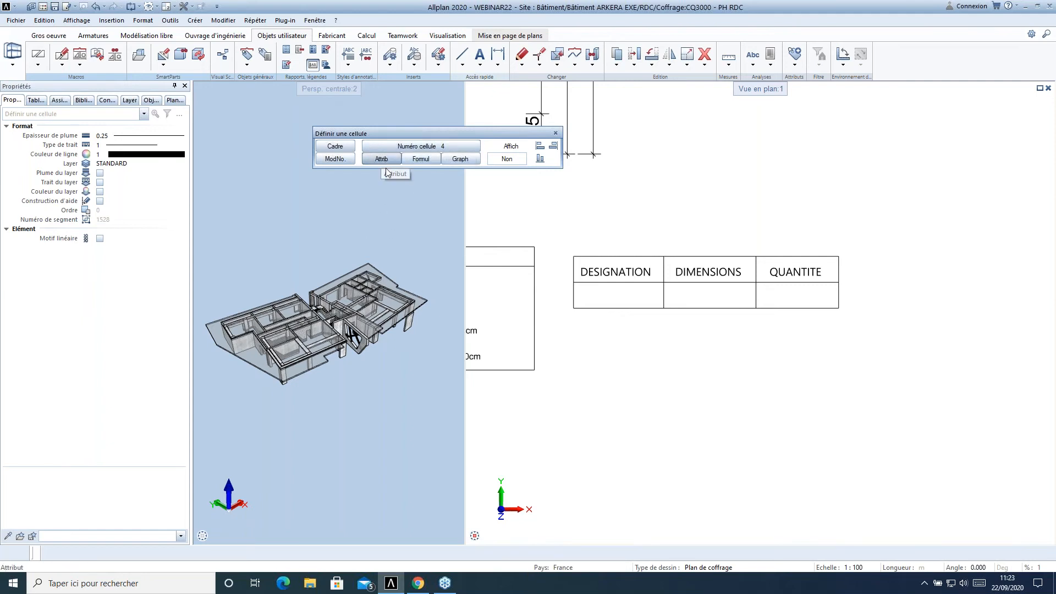
middle_drag(508, 267, 635, 260)
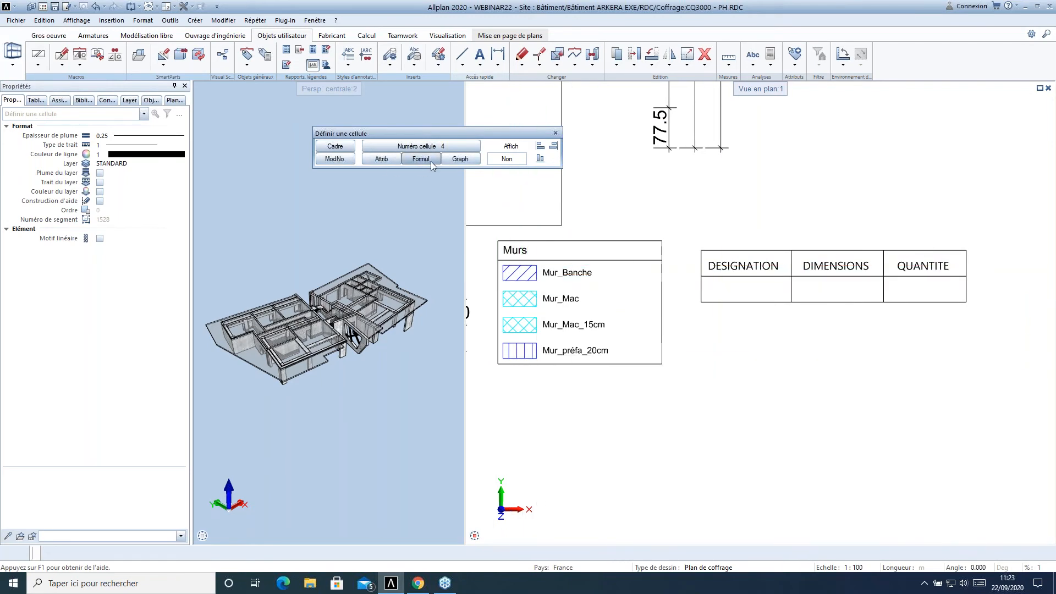
middle_drag(720, 341, 596, 339)
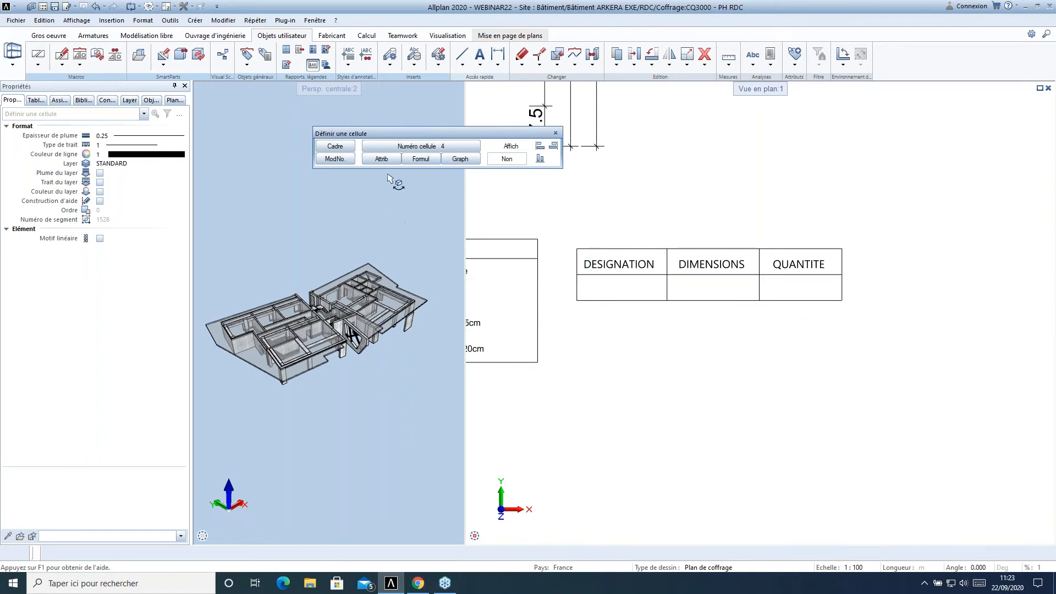
click(427, 148)
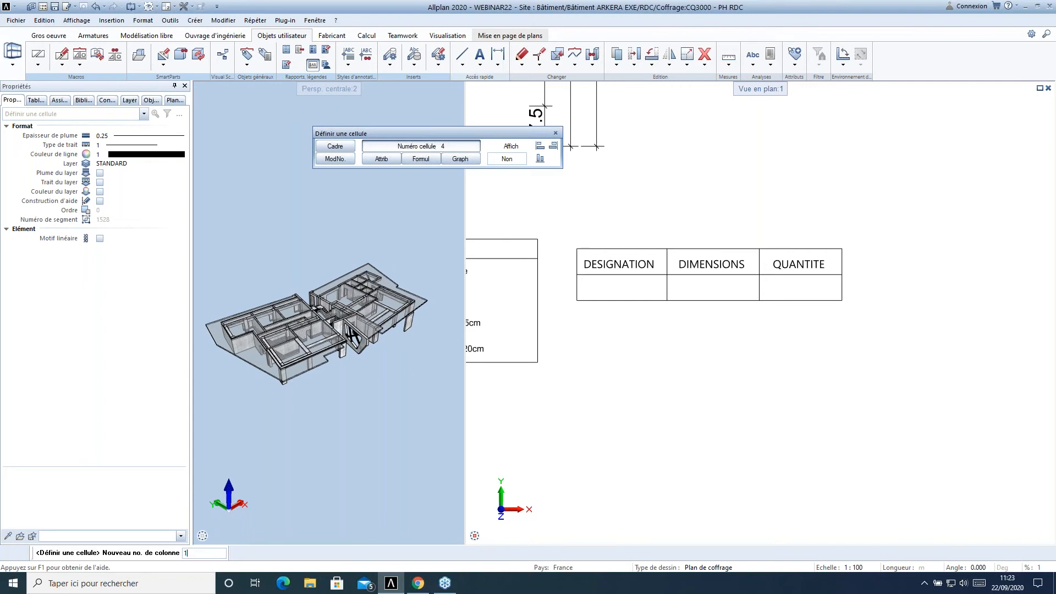
key(Return)
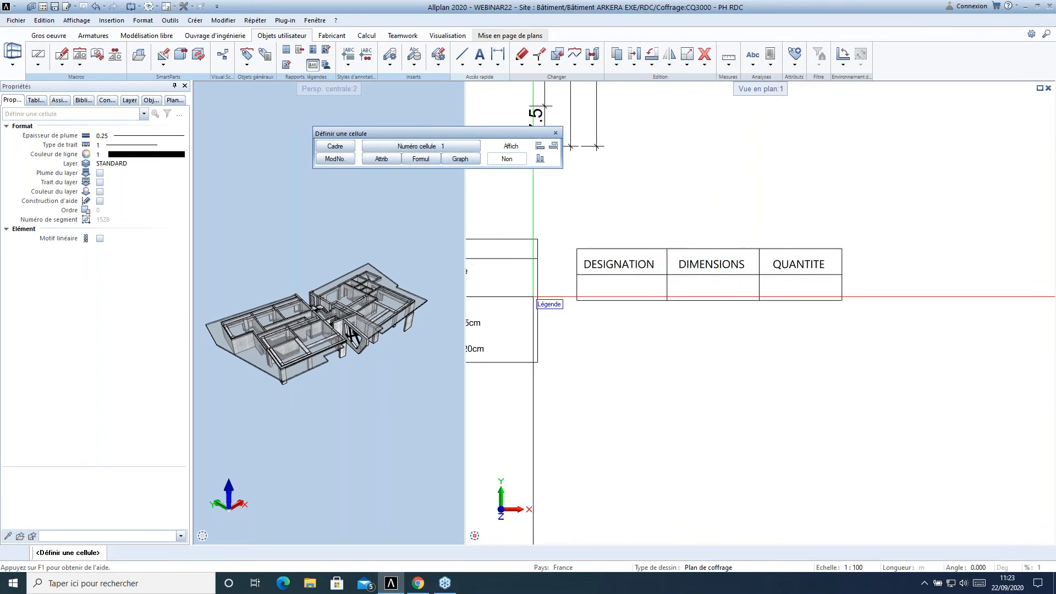
- Assign the Désignation attribute from the Architecture générale group to cell 1, with format A5
click(379, 158)
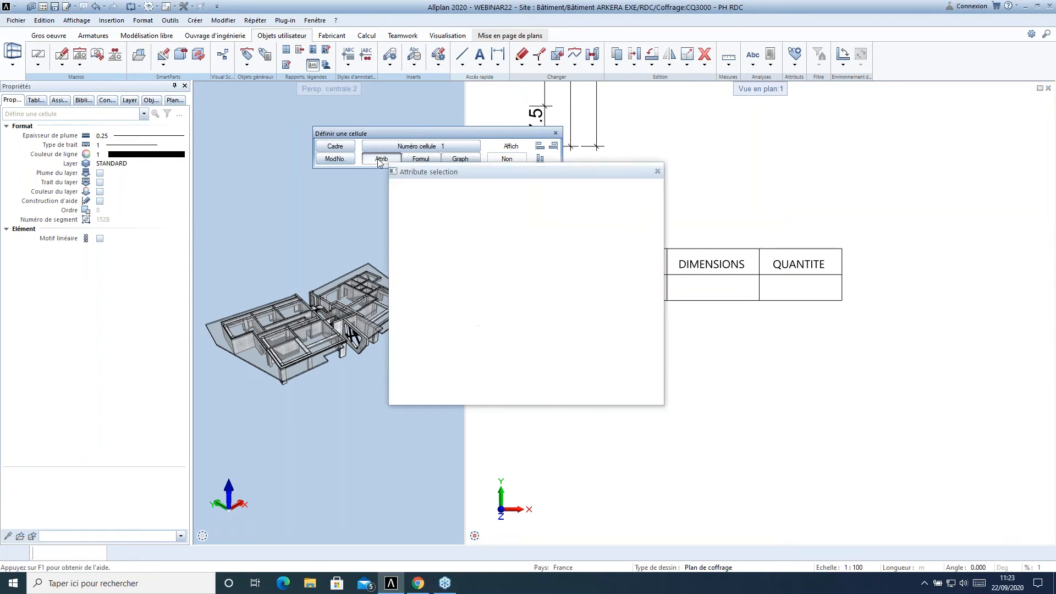
click(433, 248)
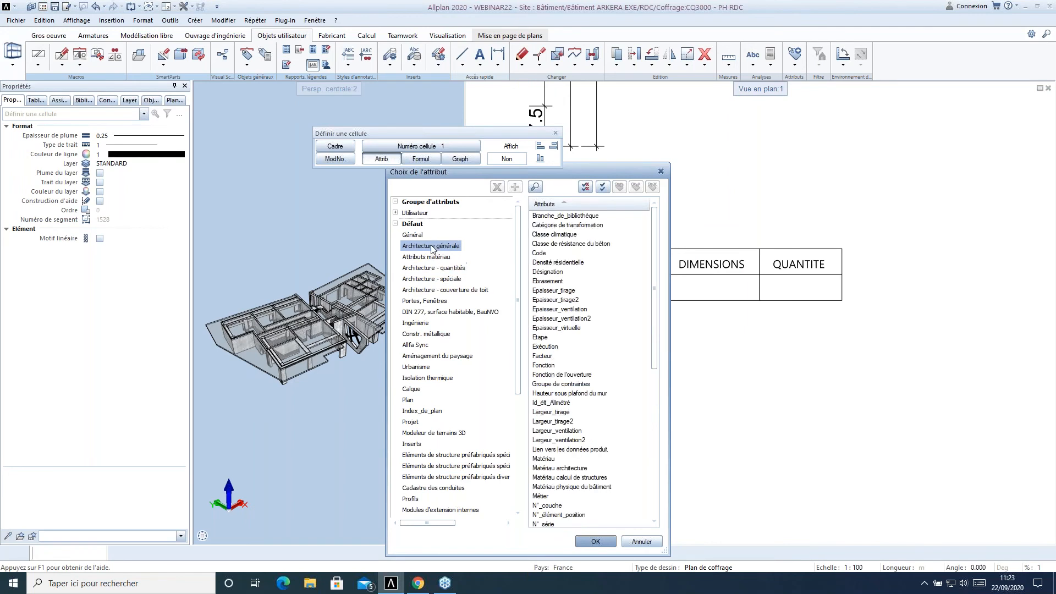
click(547, 271)
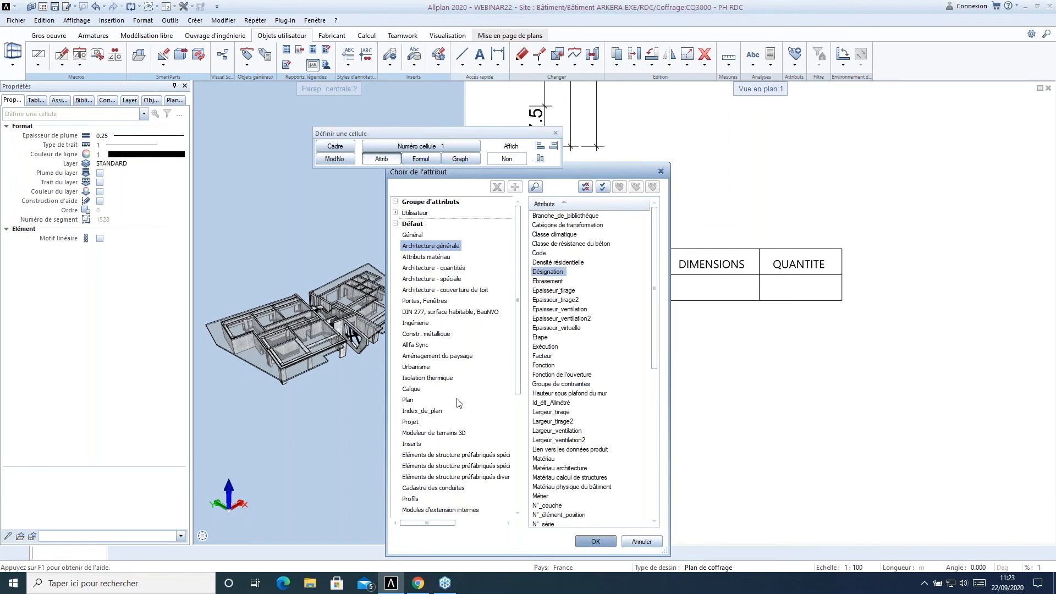
click(593, 541)
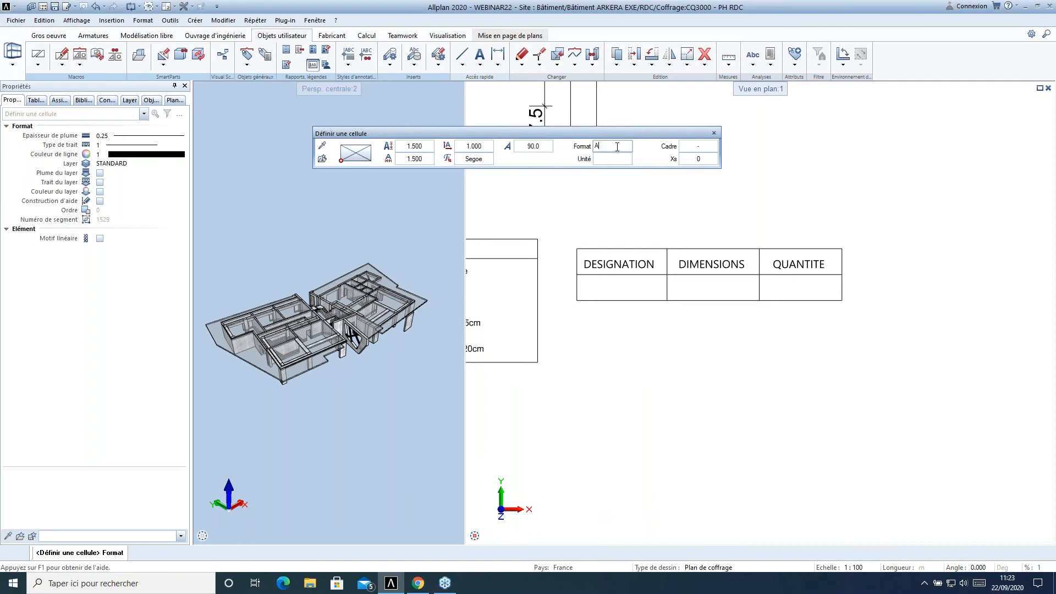
text(A5)
key(Return)
- Anchor the cell 1 annotation at its bottom centre and place it horizontally beneath the DESIGNATION heading
scroll(611, 288, up, 2)
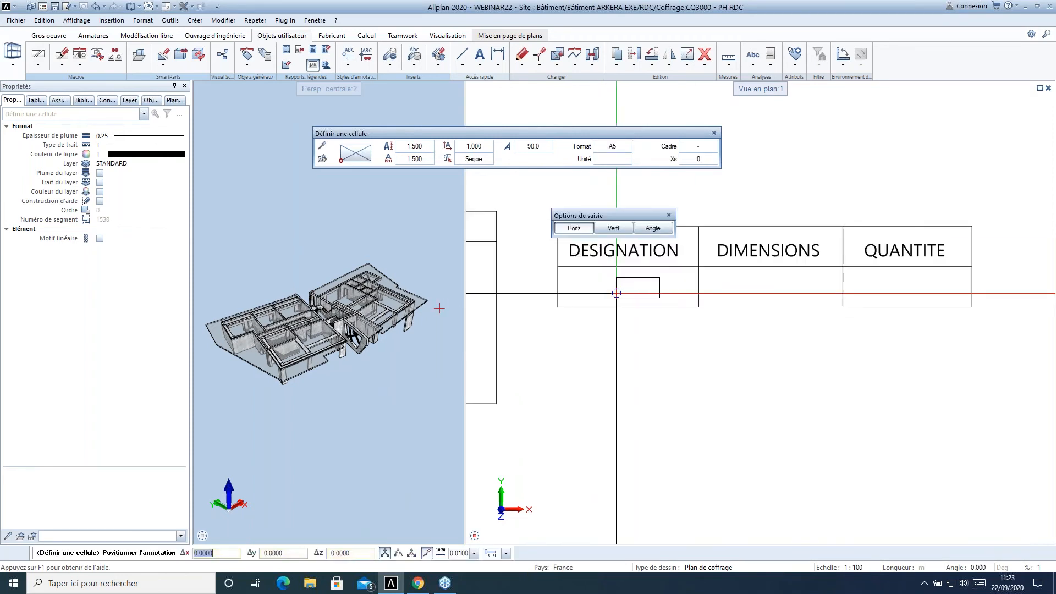
click(355, 160)
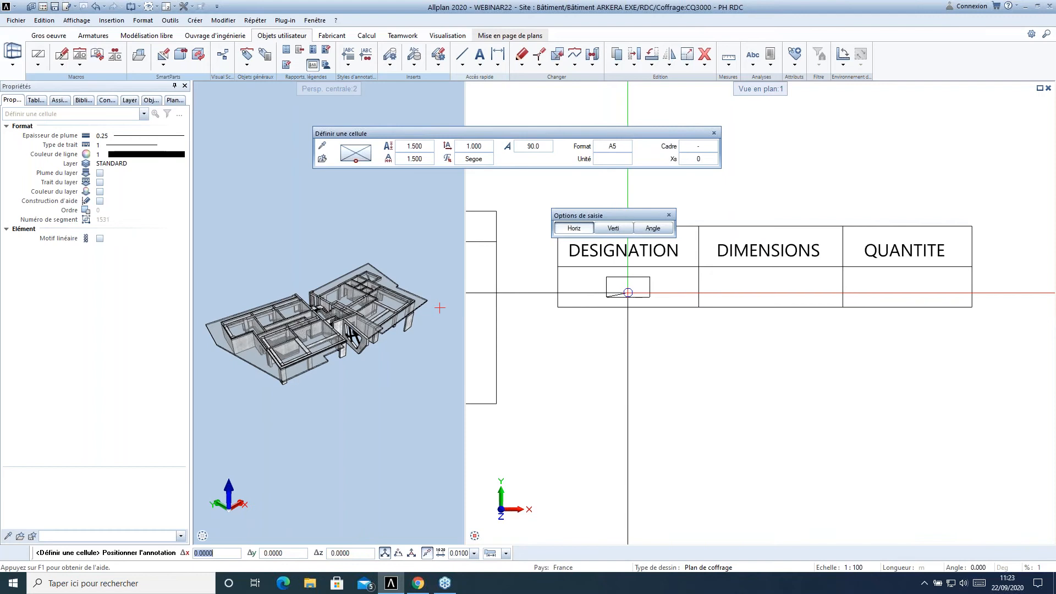
click(621, 292)
- Assign a metre-based attribute from the Architecture - quantités group to cell 2
middle_drag(750, 368, 675, 357)
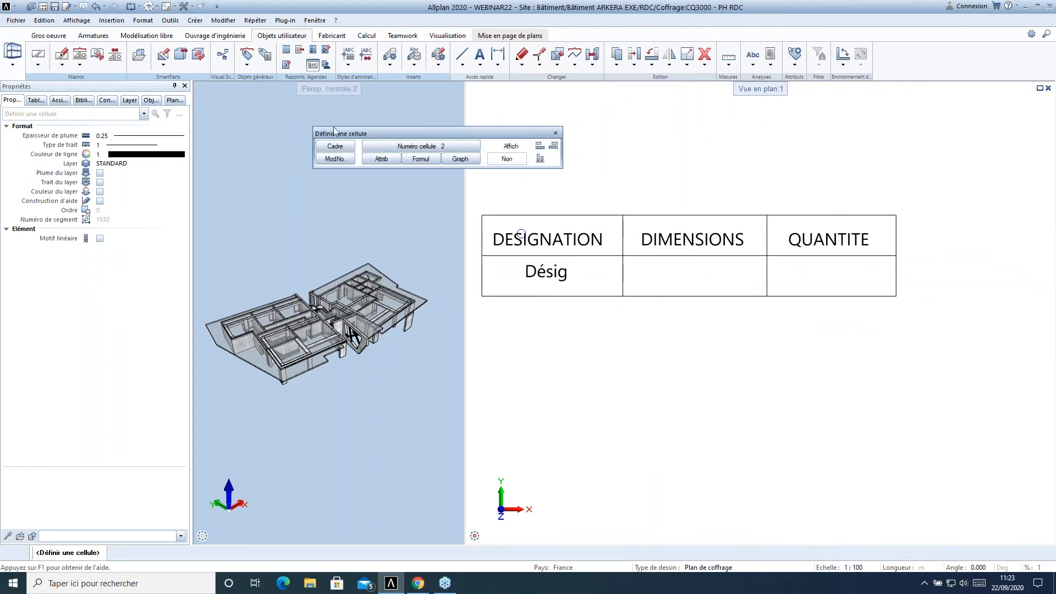
click(372, 158)
click(456, 268)
click(547, 385)
click(593, 541)
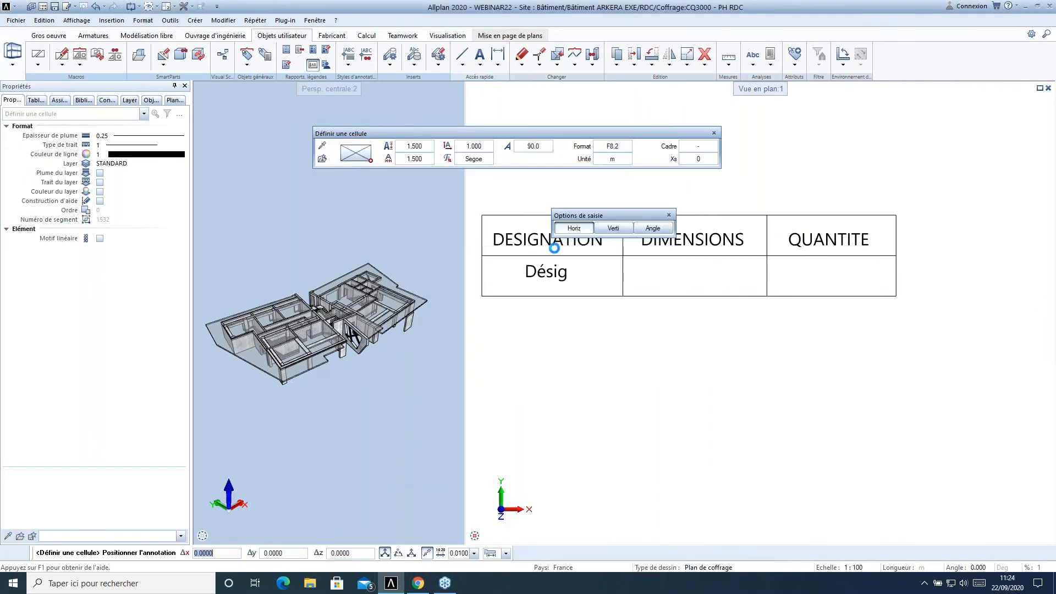
- Set the unit of cell 2 to cm and turn on the option that hides the unit
click(617, 161)
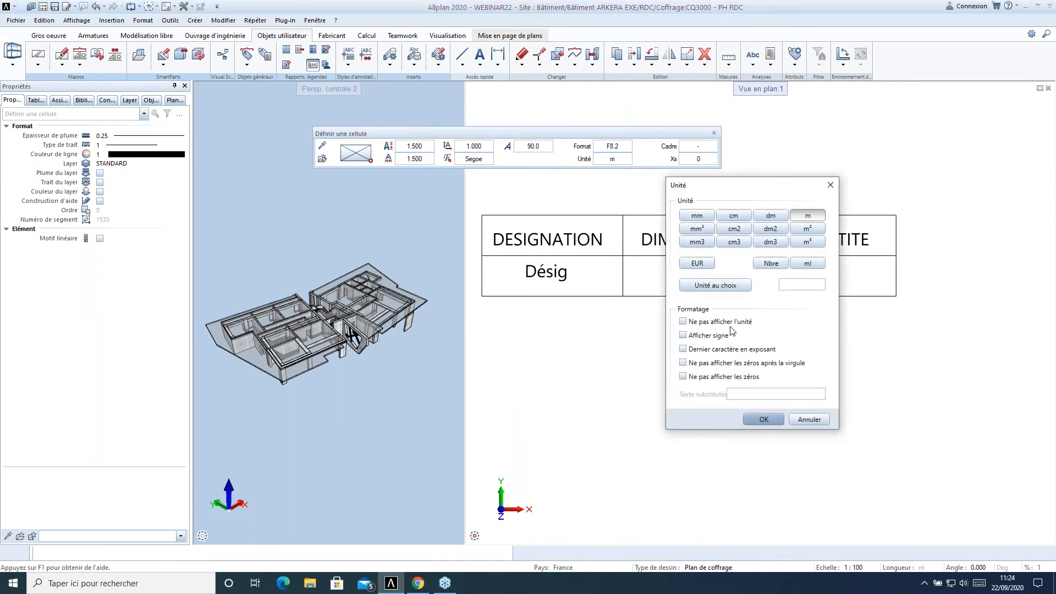
click(734, 215)
click(711, 322)
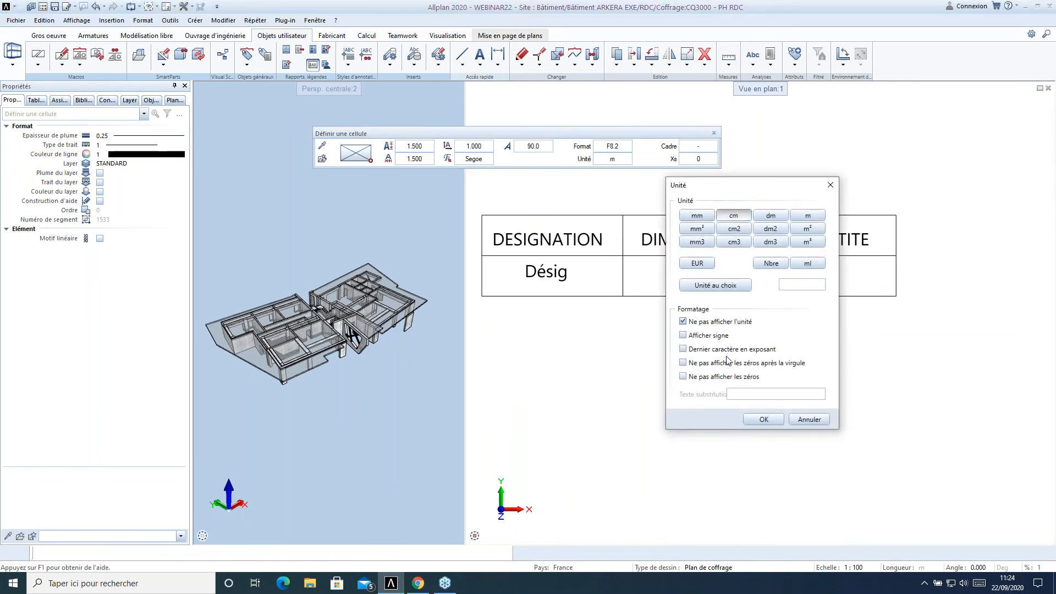
click(764, 419)
scroll(661, 275, up, 2)
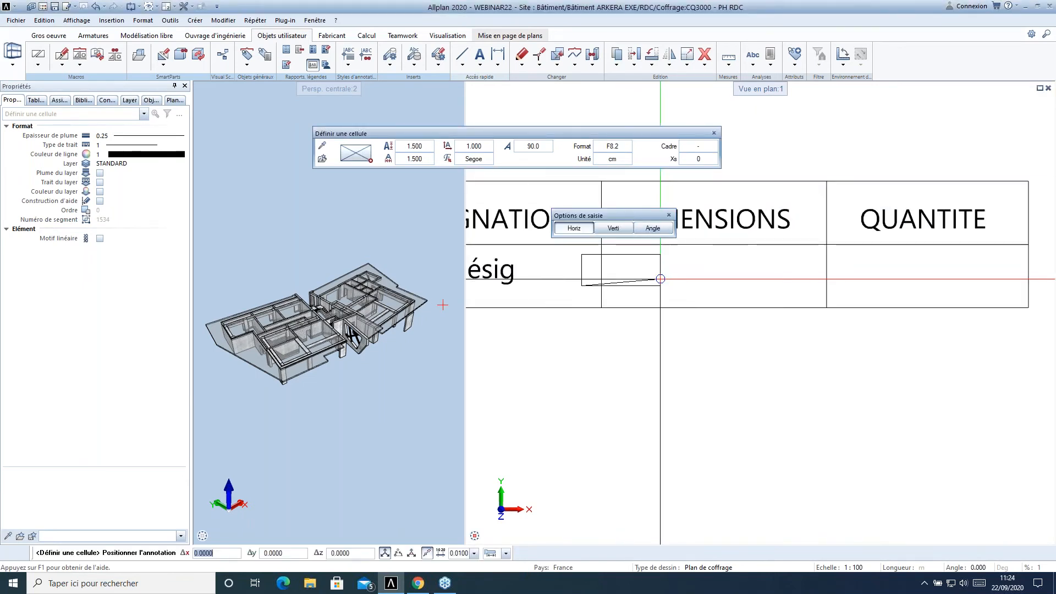
- Set the cell 2 format to F5.1 and place its annotation horizontally in the left part of the cell beneath DIMENSIONS
click(621, 147)
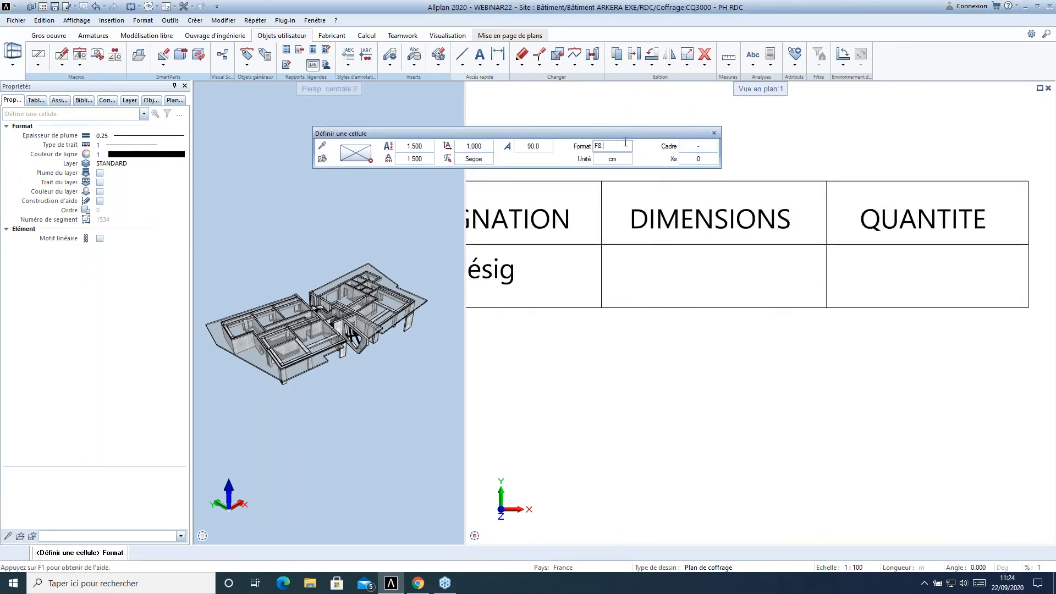
text(1)
key(Return)
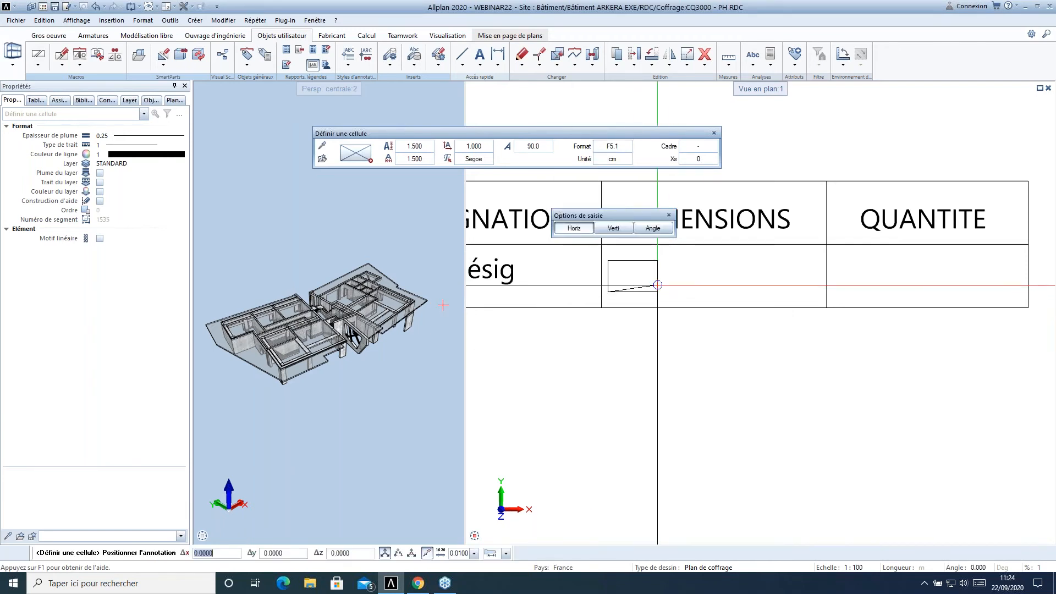
click(658, 285)
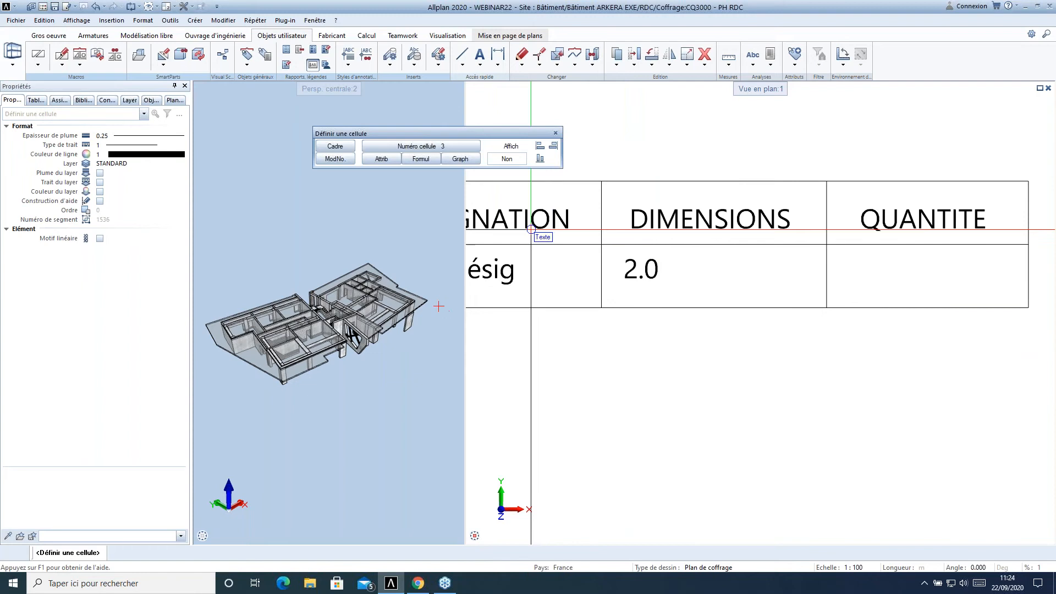
- Assign the Largeur attribute to cell 3 with unit cm, hiding the unit and the zeros after the decimal point
click(380, 158)
click(544, 375)
click(596, 540)
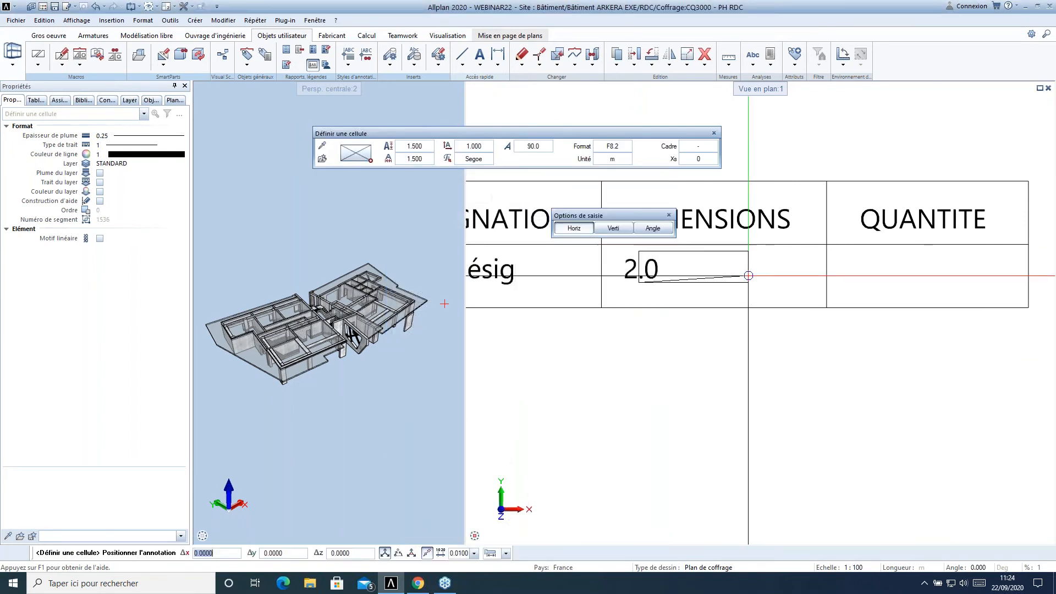
click(612, 158)
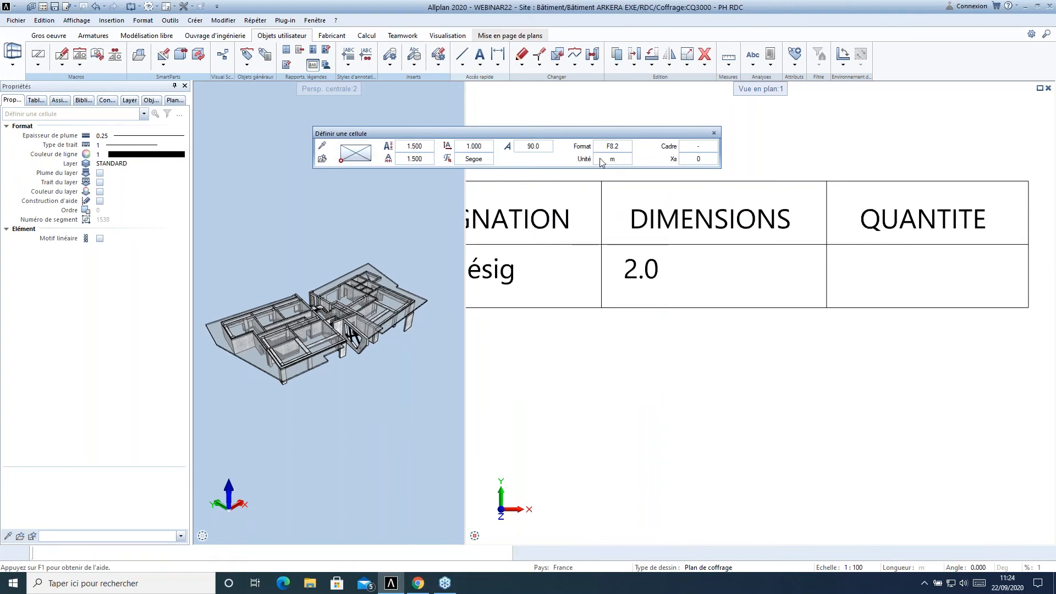
click(733, 216)
click(715, 322)
click(715, 363)
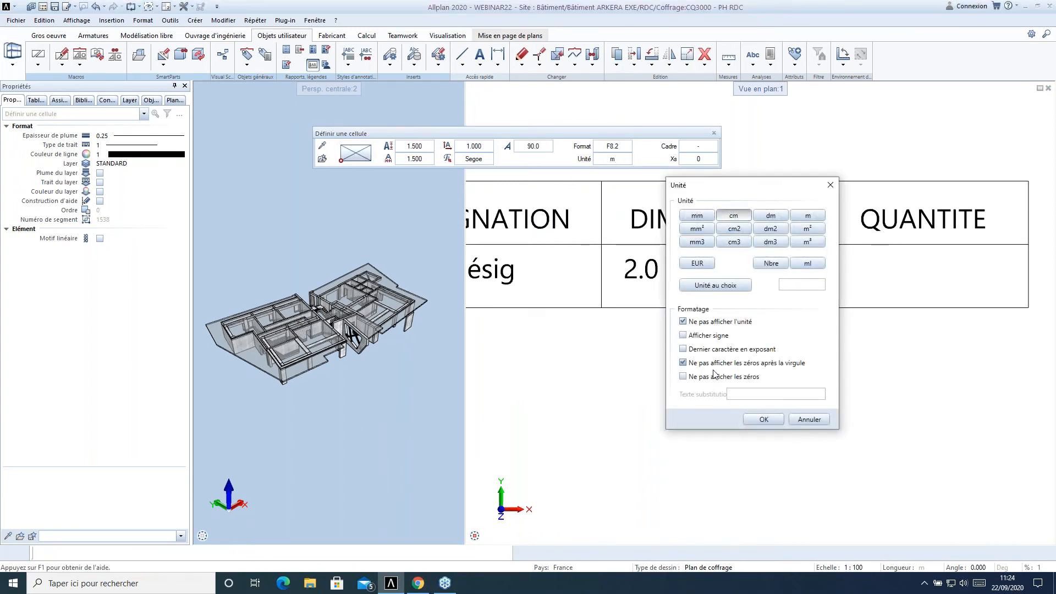
click(764, 419)
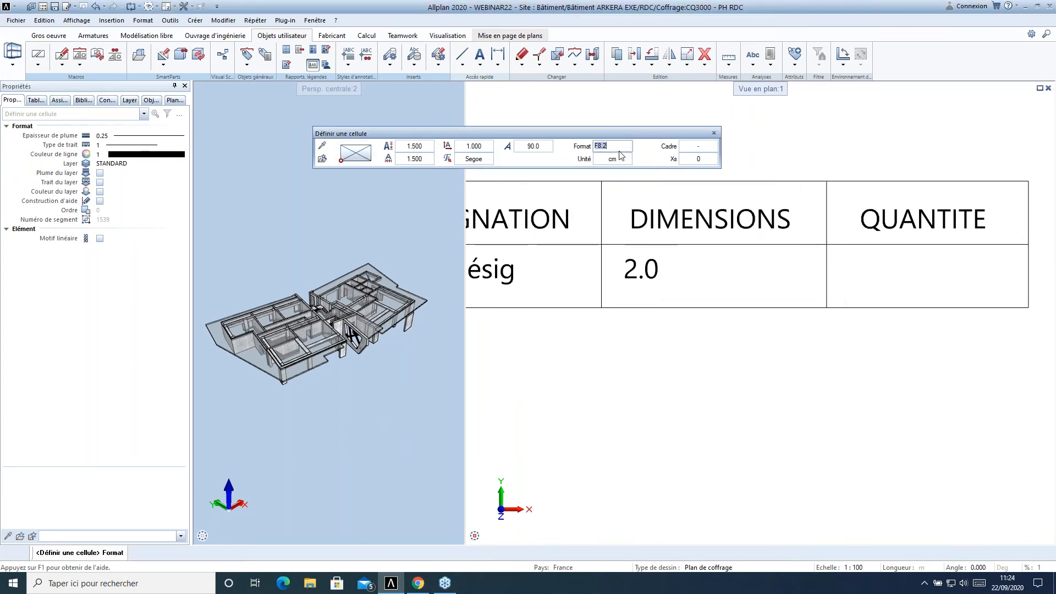
- Set the cell 3 format to F5.1 and place its annotation in the right part of the cell beneath DIMENSIONS
key(BackSpace)
key(BackSpace)
key(BackSpace)
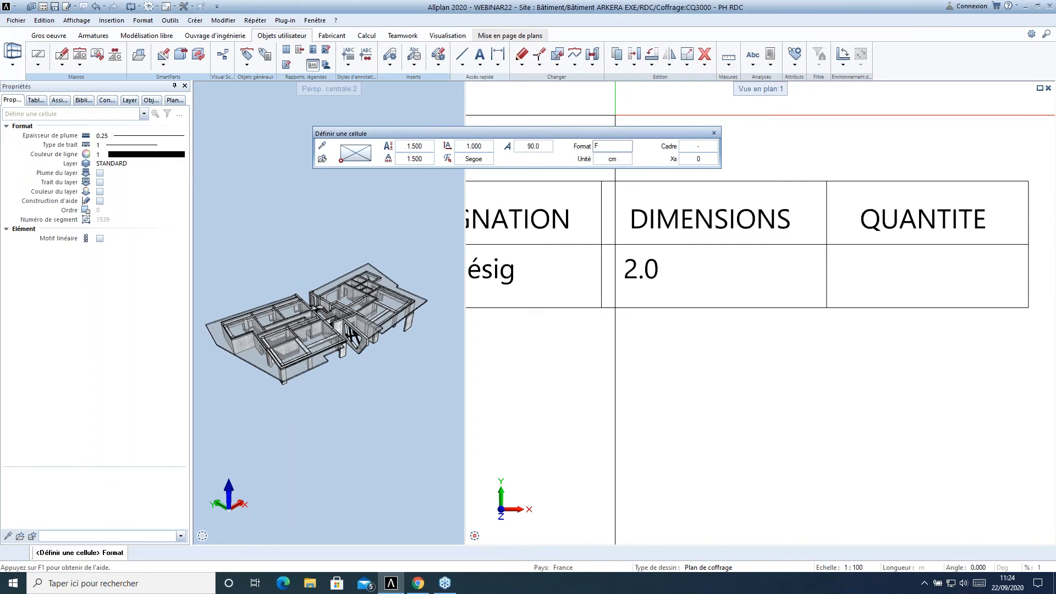
key(Return)
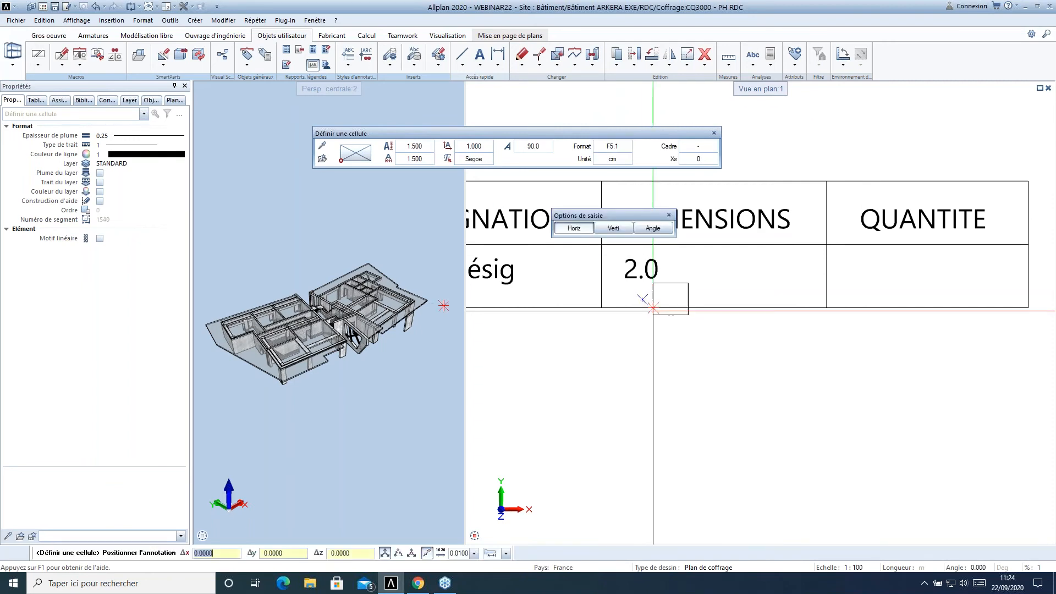
click(753, 278)
- Assign the Quantité attribute to cell 4 and place its annotation beneath the QUANTITE heading
middle_drag(753, 278, 569, 274)
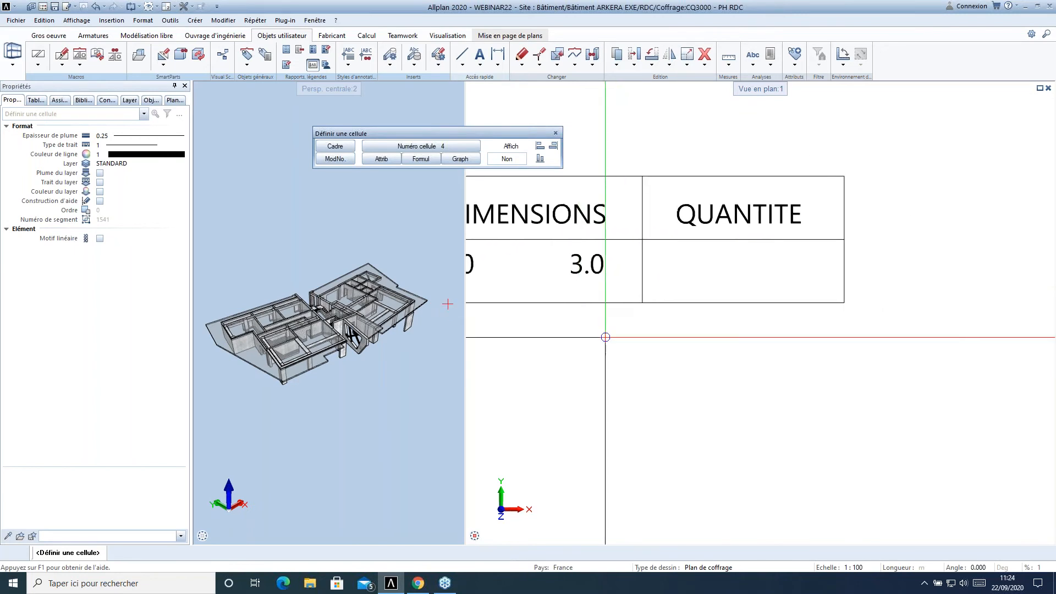
click(378, 160)
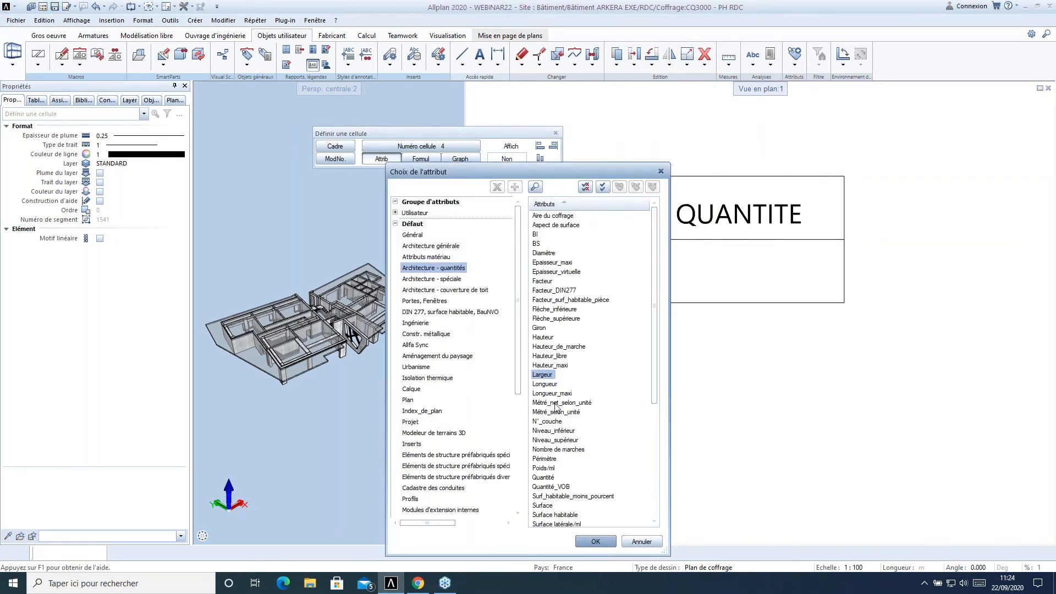
click(543, 477)
click(596, 542)
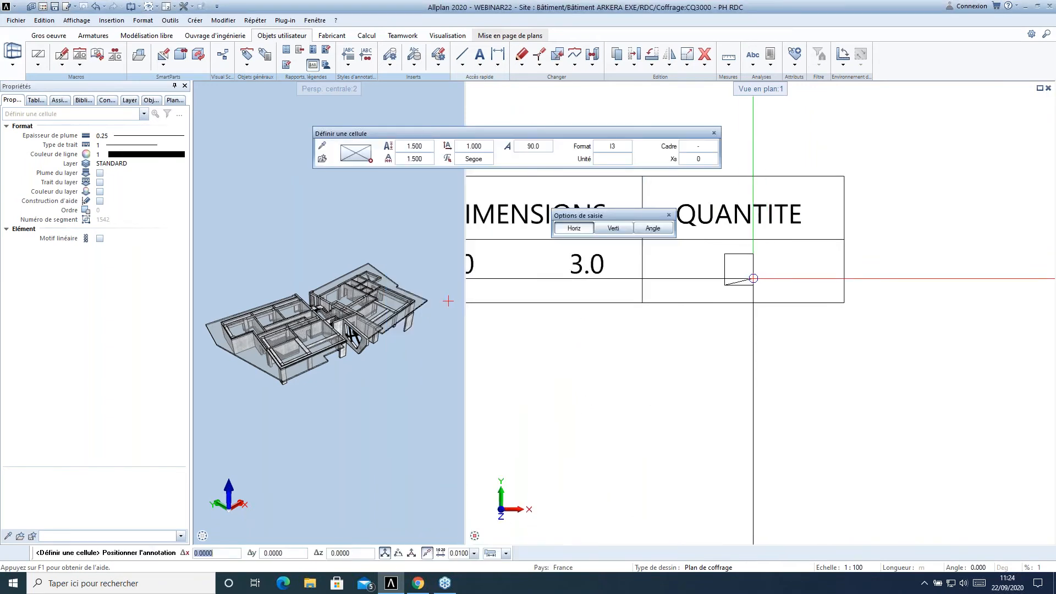
click(764, 272)
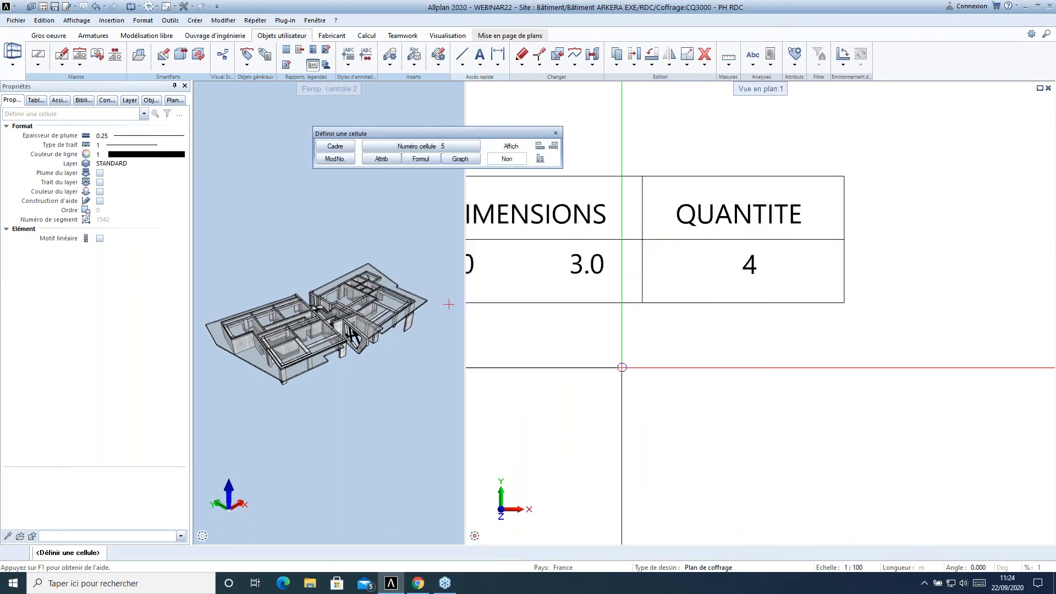
- Add a horizontal text "X" between the 2.0 and 3.0 annotations, using the same text format as the 2.0 annotation
click(480, 55)
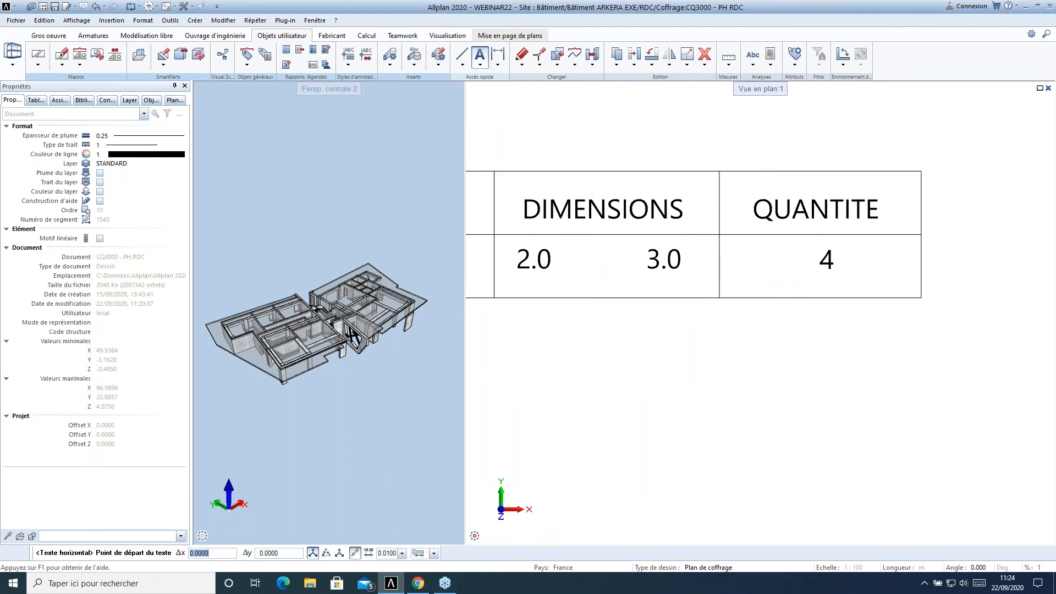
click(580, 264)
click(363, 139)
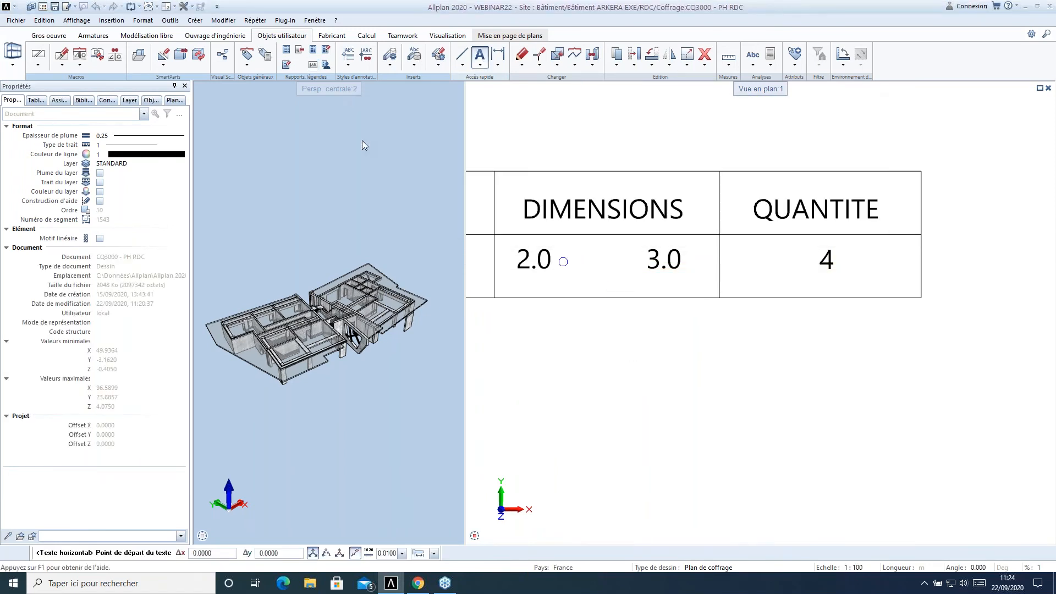
click(539, 258)
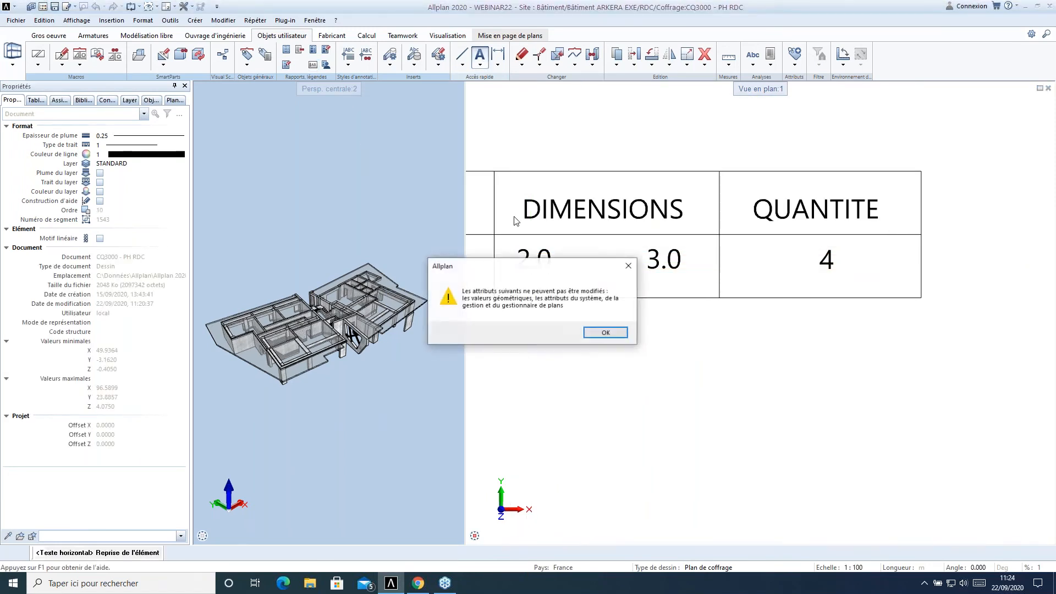
click(606, 333)
text(X)
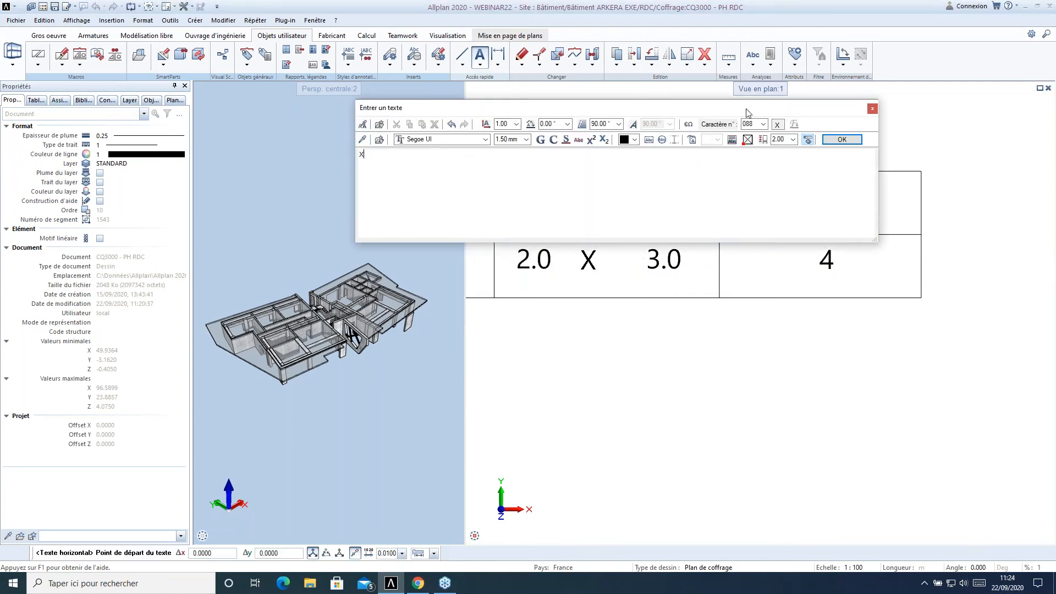
click(842, 139)
- Adjust the texts of the lower table row to the bottom edge of their cells and finish defining cells
scroll(556, 347, down, 3)
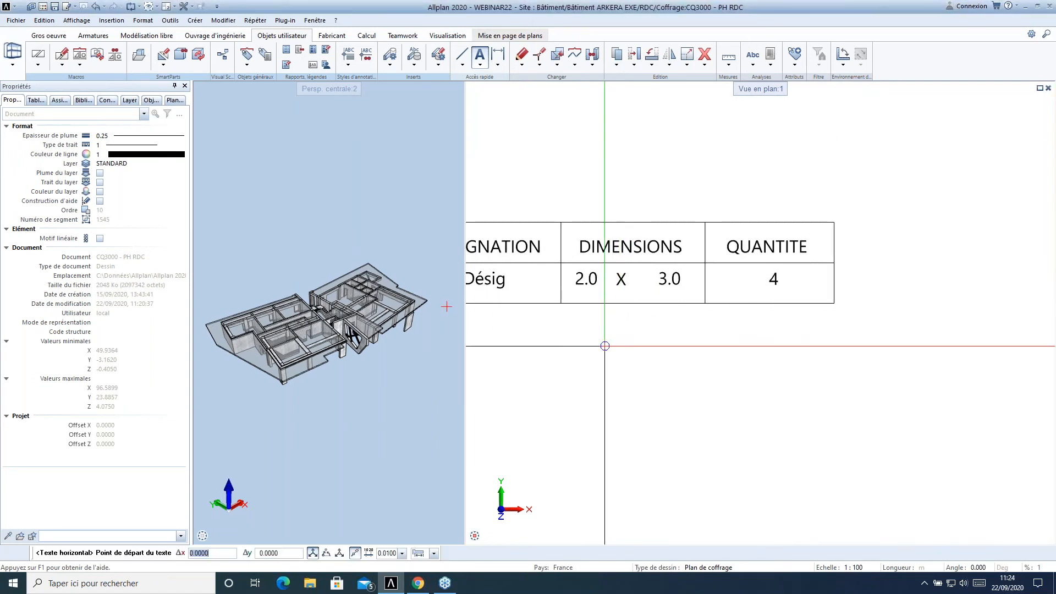
scroll(620, 342, down, 2)
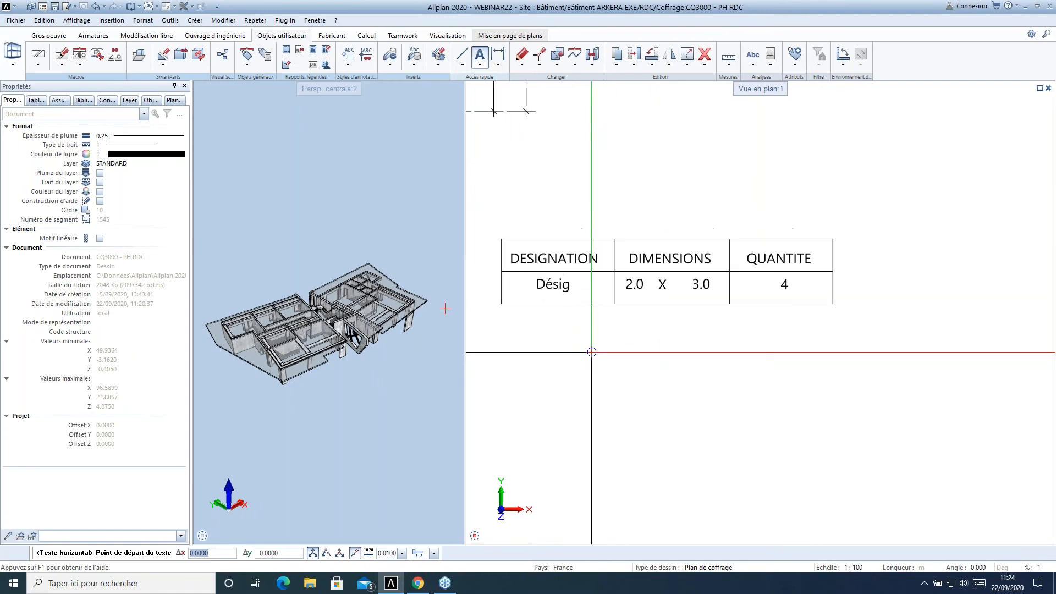
click(313, 64)
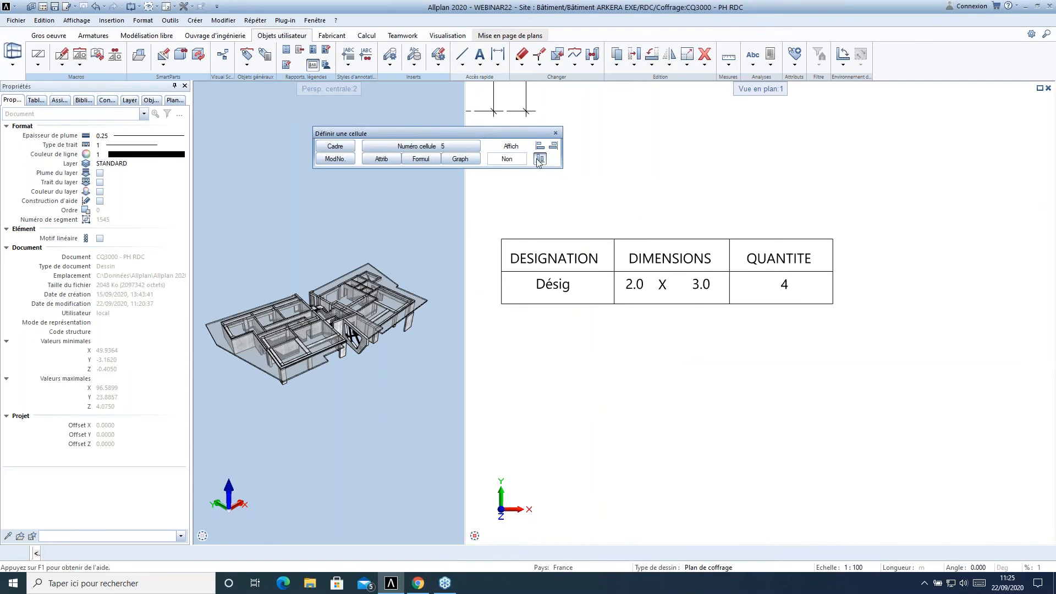
click(540, 158)
click(698, 291)
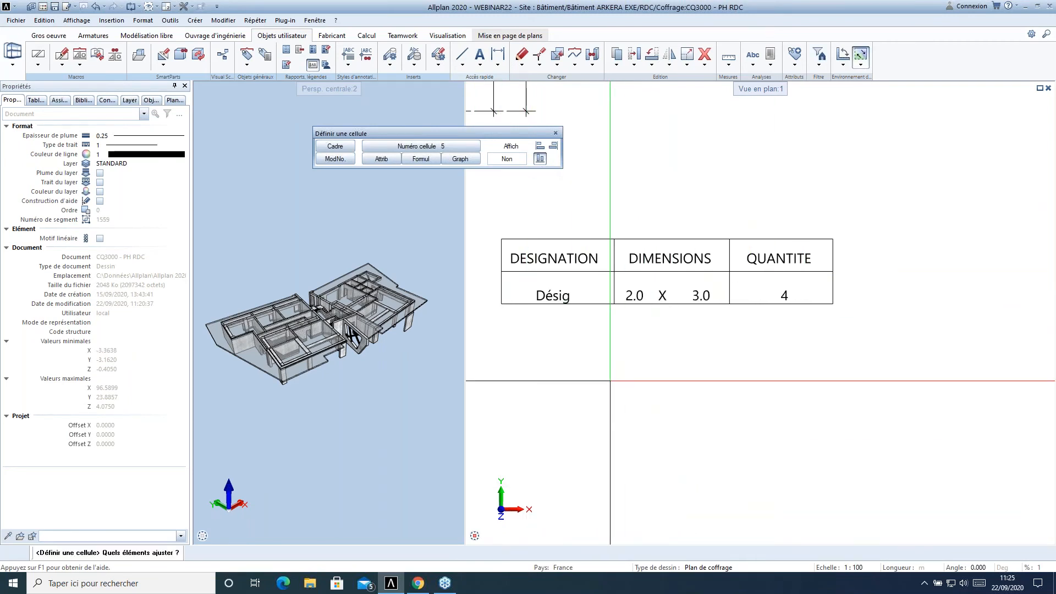
scroll(709, 338, up, 2)
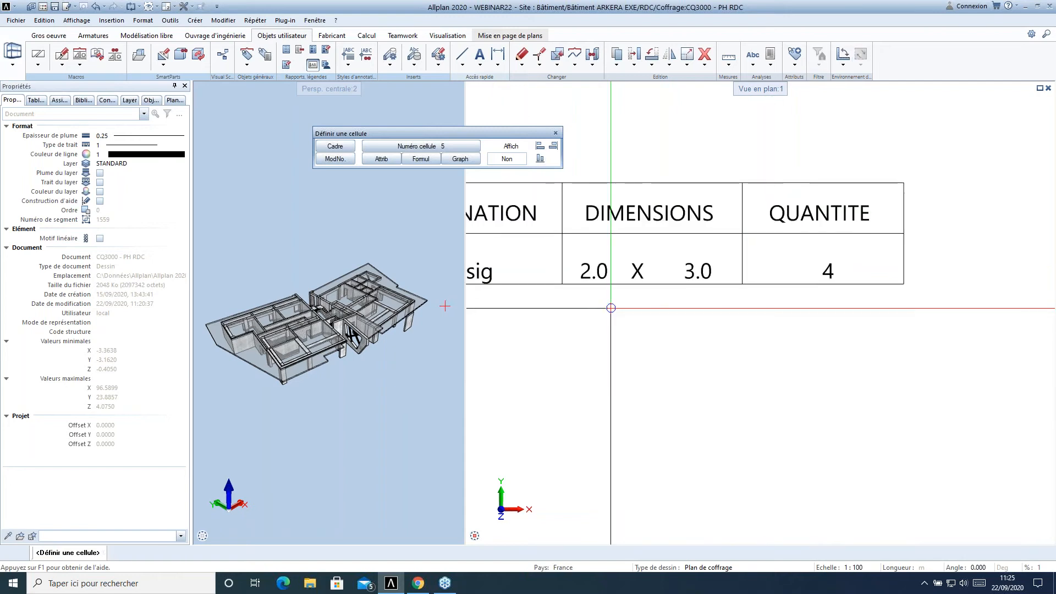
key(Escape)
click(634, 55)
click(605, 272)
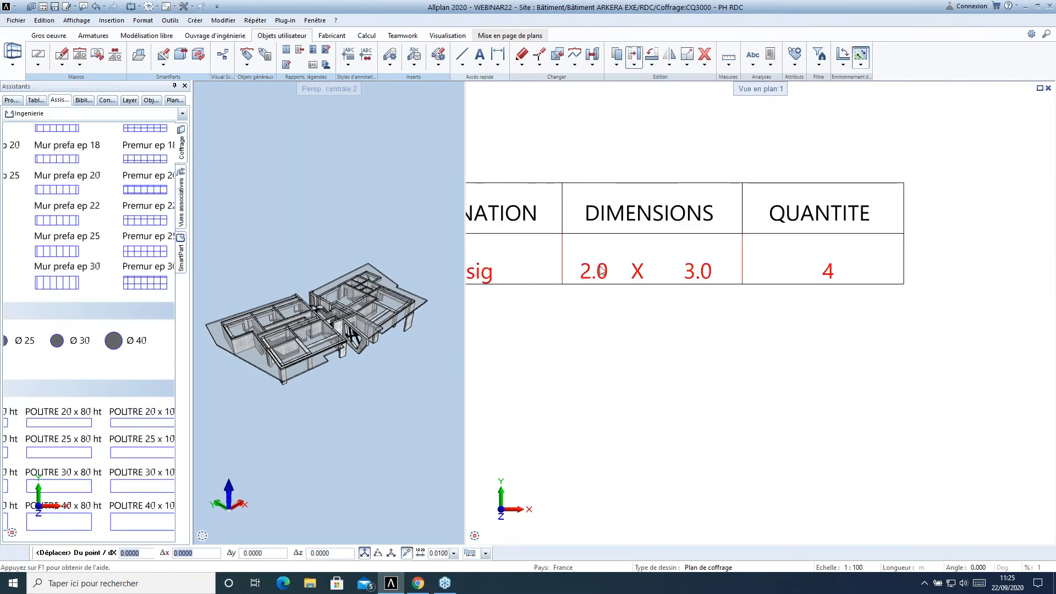
scroll(605, 272, up, 2)
key(Escape)
- Move the 2.0 and 3.0 annotations horizontally closer to the X between them
click(634, 54)
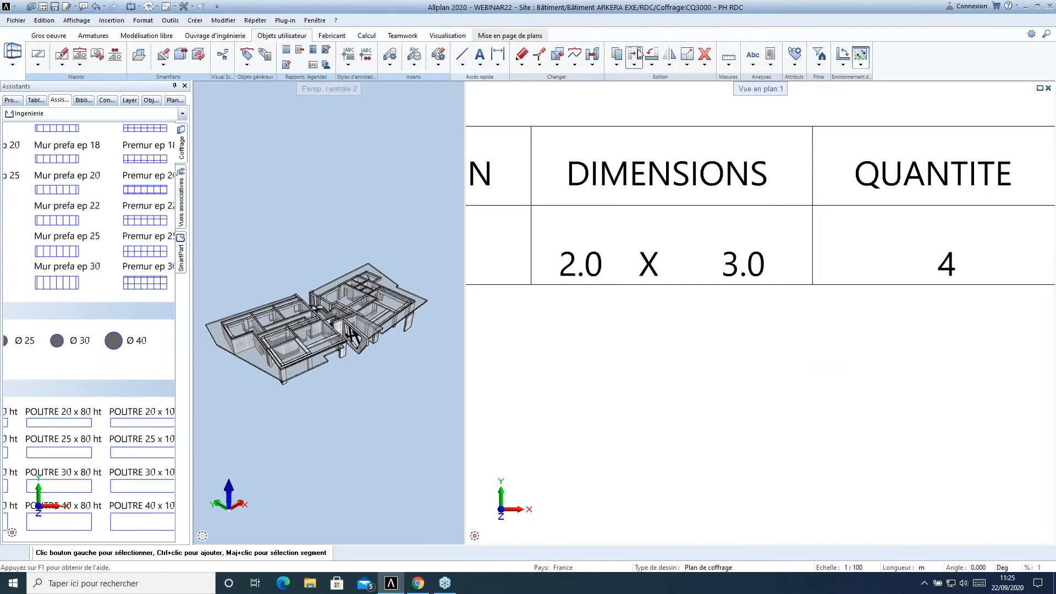
click(599, 273)
click(587, 225)
click(599, 225)
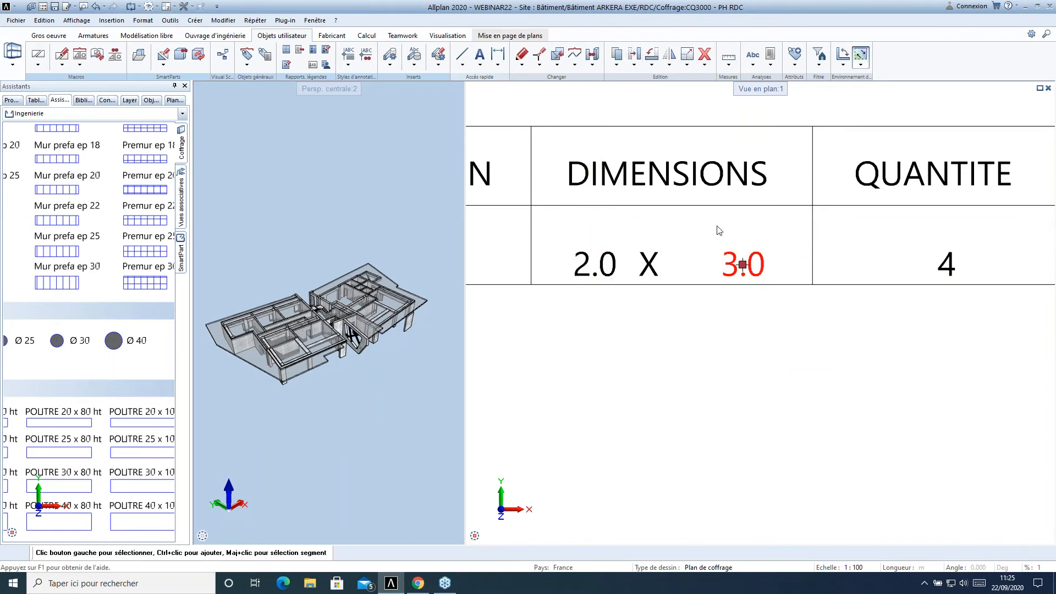
click(743, 265)
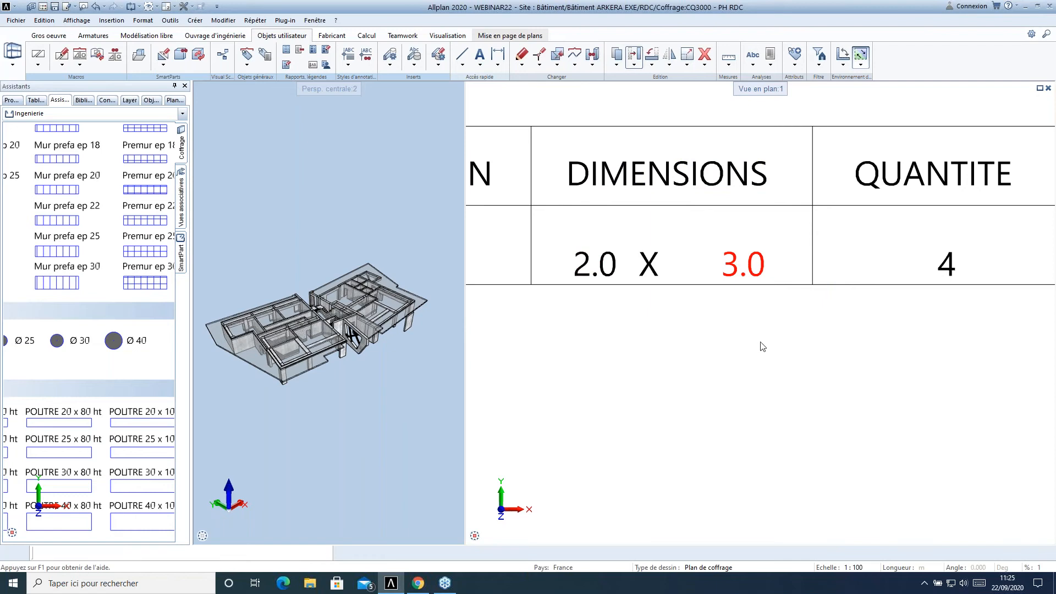
click(761, 333)
click(763, 331)
- Start defining a legend and set its list type to Architecture
scroll(662, 336, down, 3)
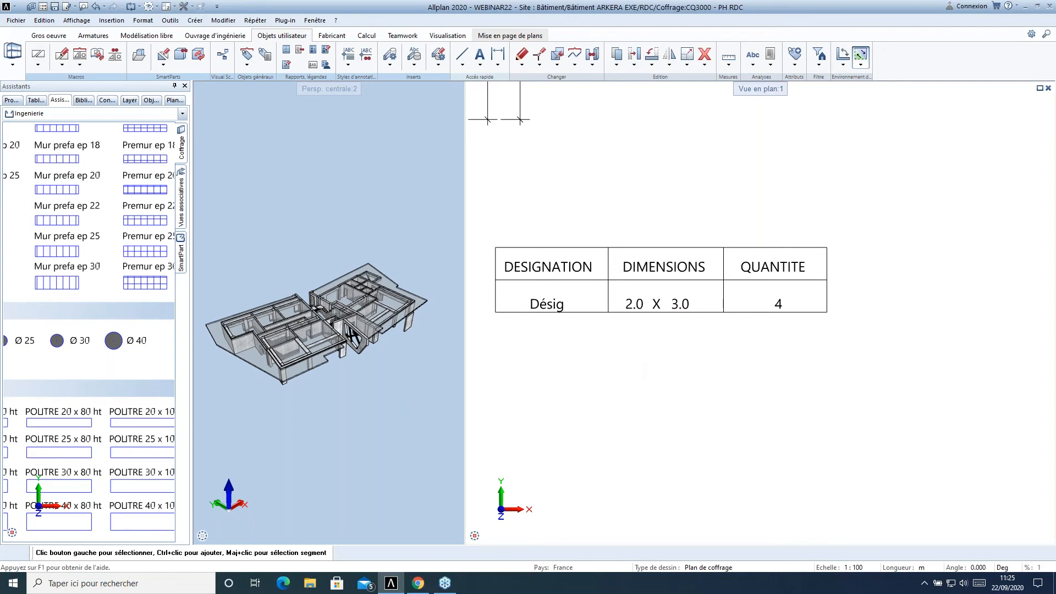
middle_drag(662, 413, 671, 377)
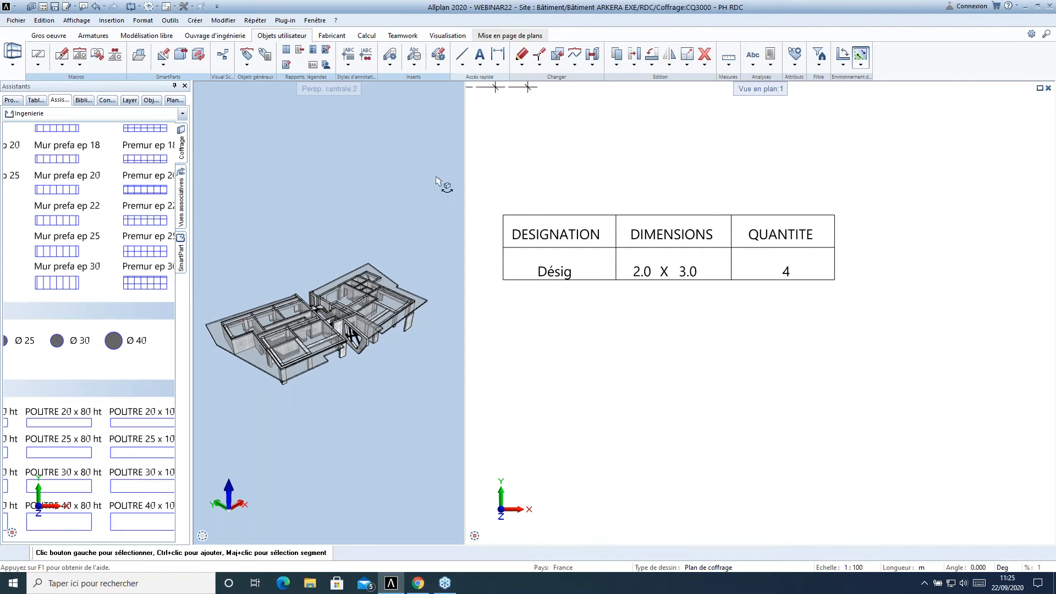
click(313, 52)
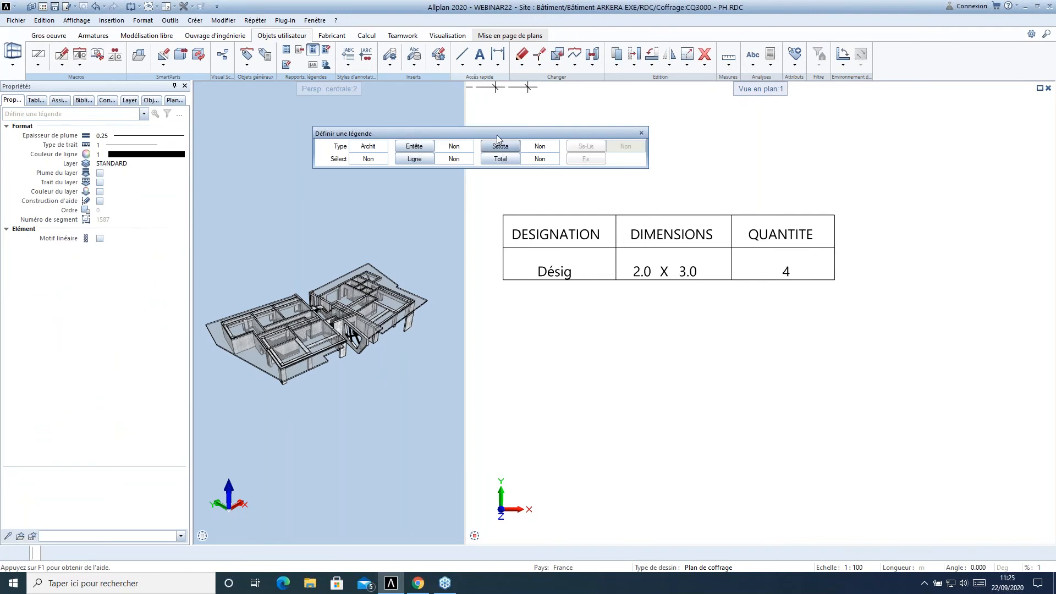
click(367, 147)
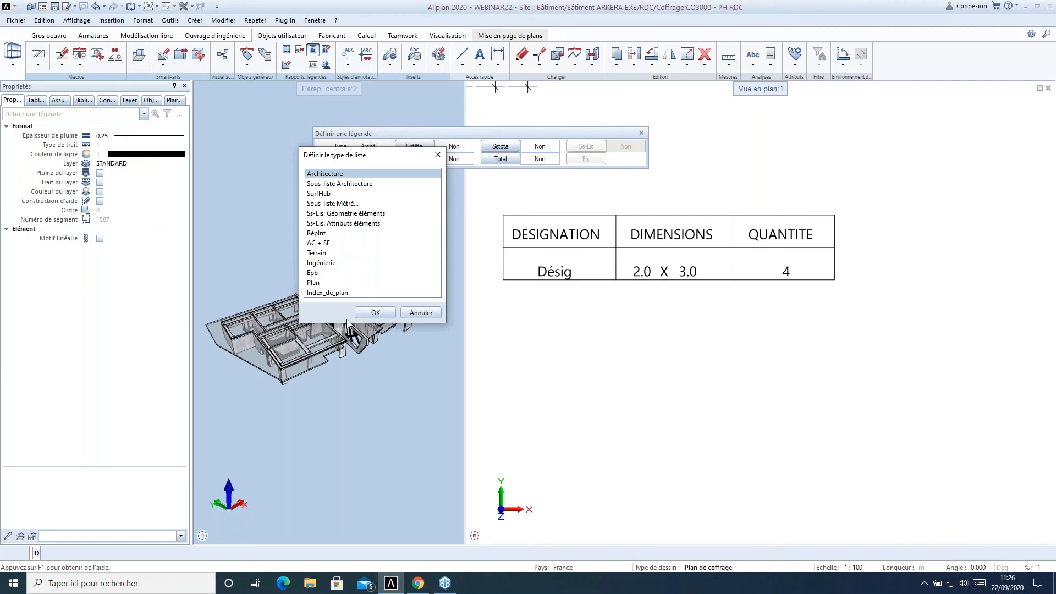
click(381, 315)
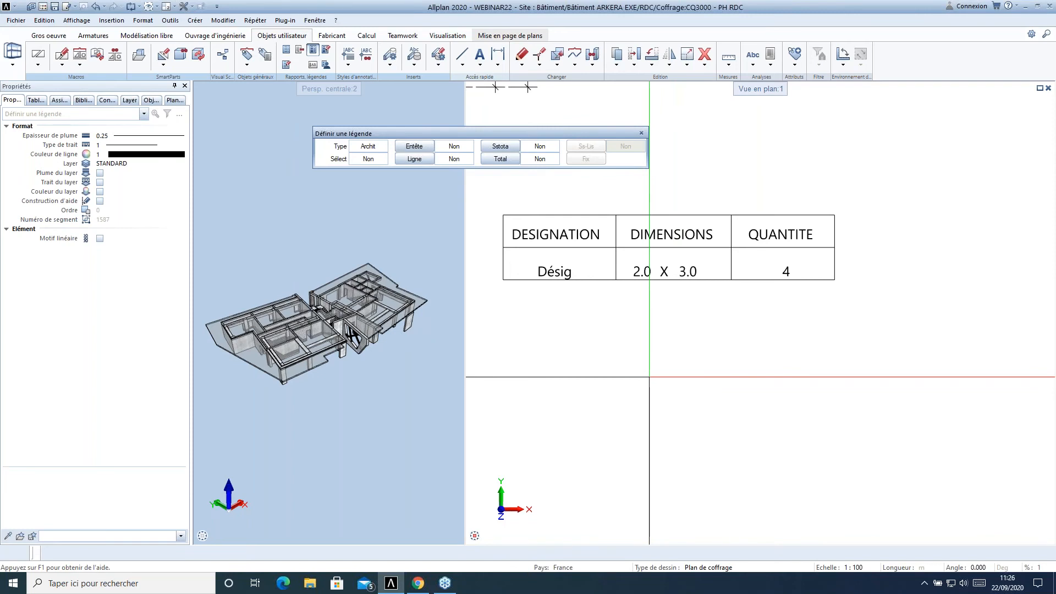
- Filter the legend's architecture elements with the criterion Objet=Poteau
click(372, 160)
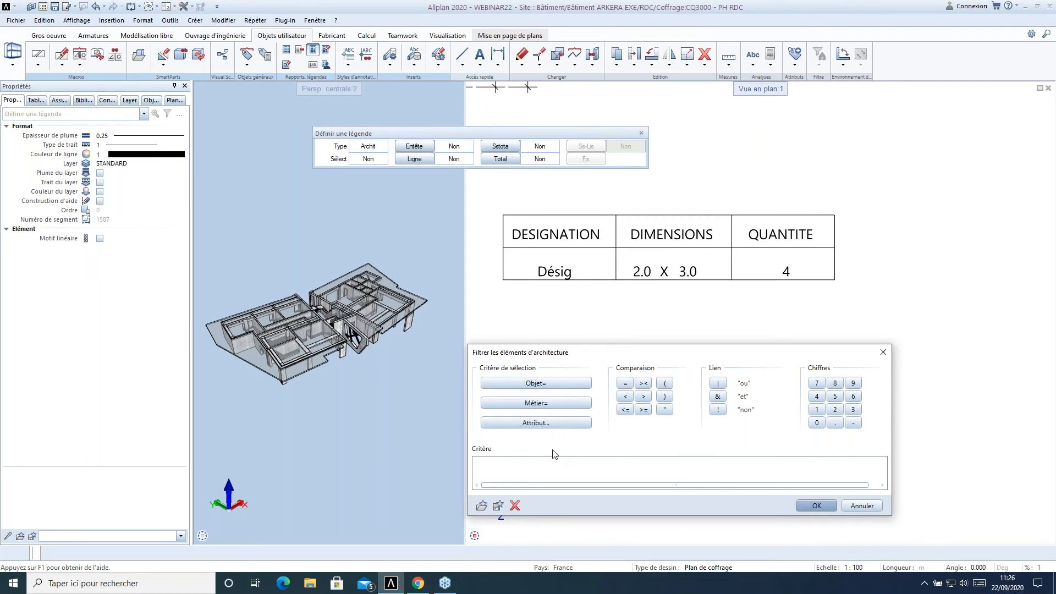
click(546, 383)
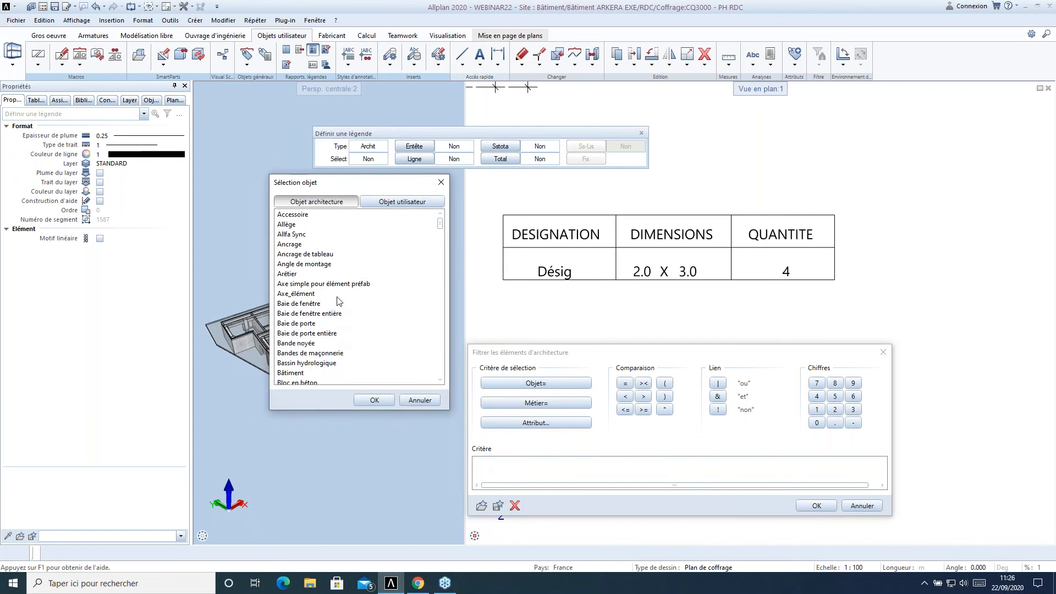
key(o)
key(b)
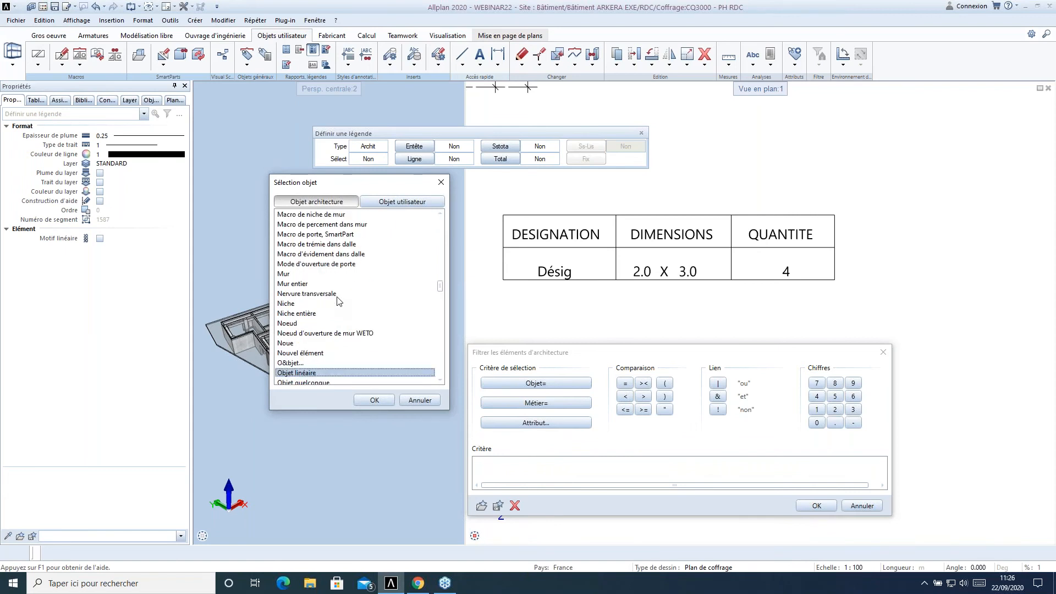
scroll(352, 346, down, 2)
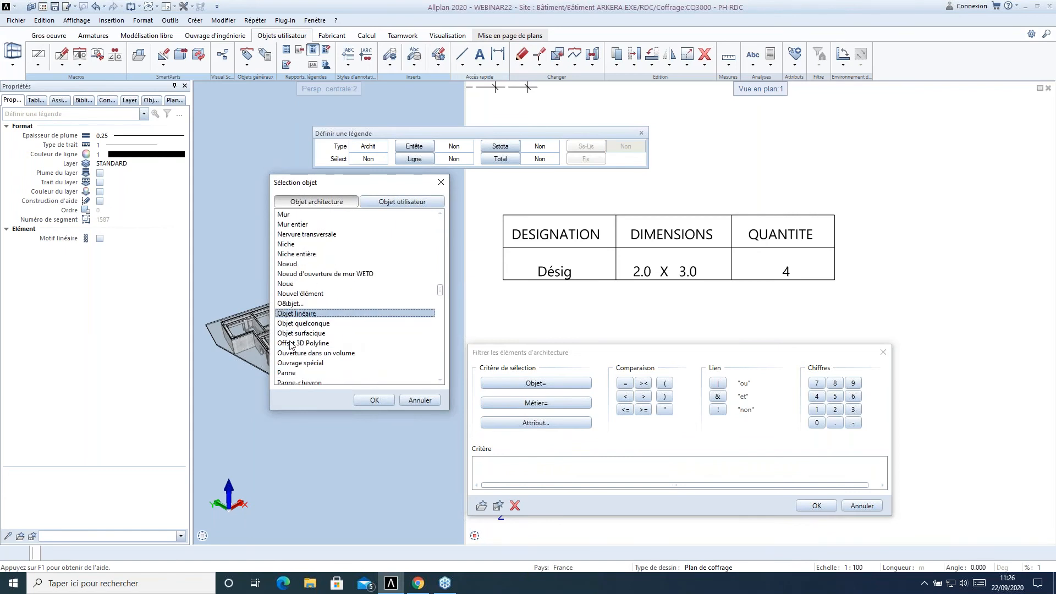
key(p)
key(o)
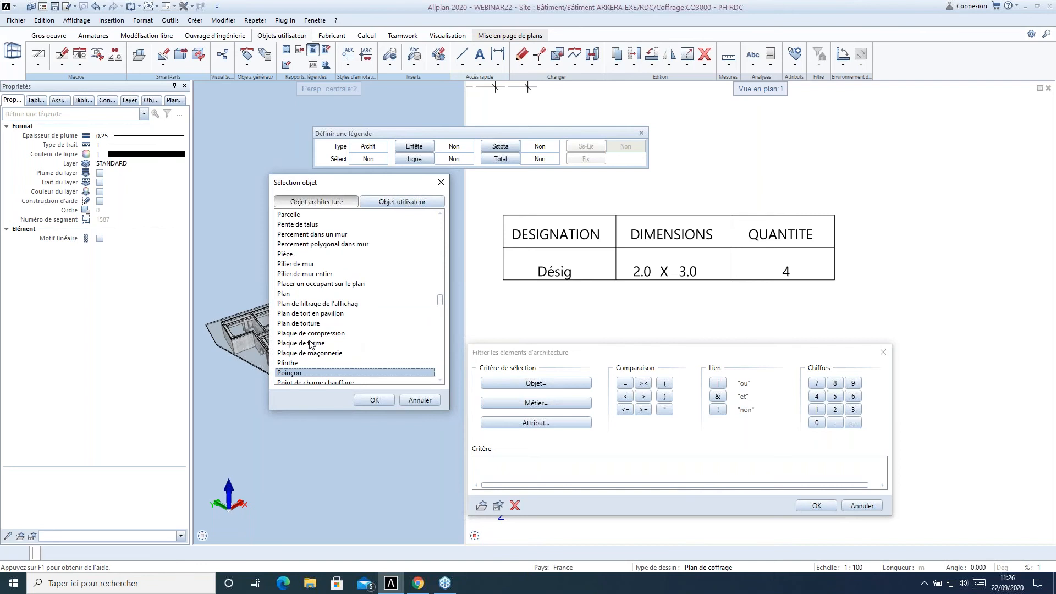
scroll(310, 341, down, 6)
click(284, 334)
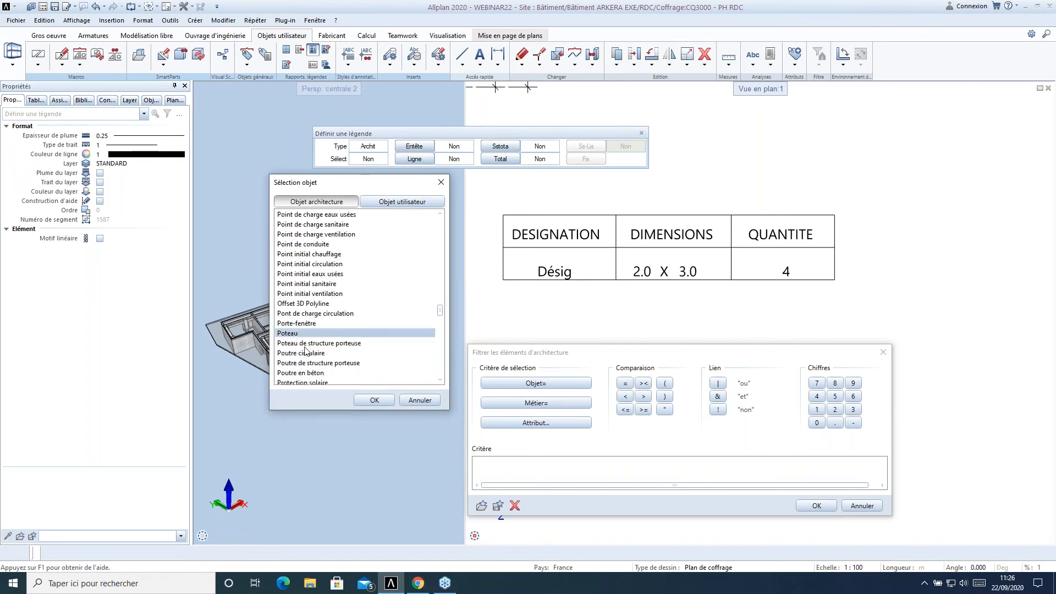
click(374, 400)
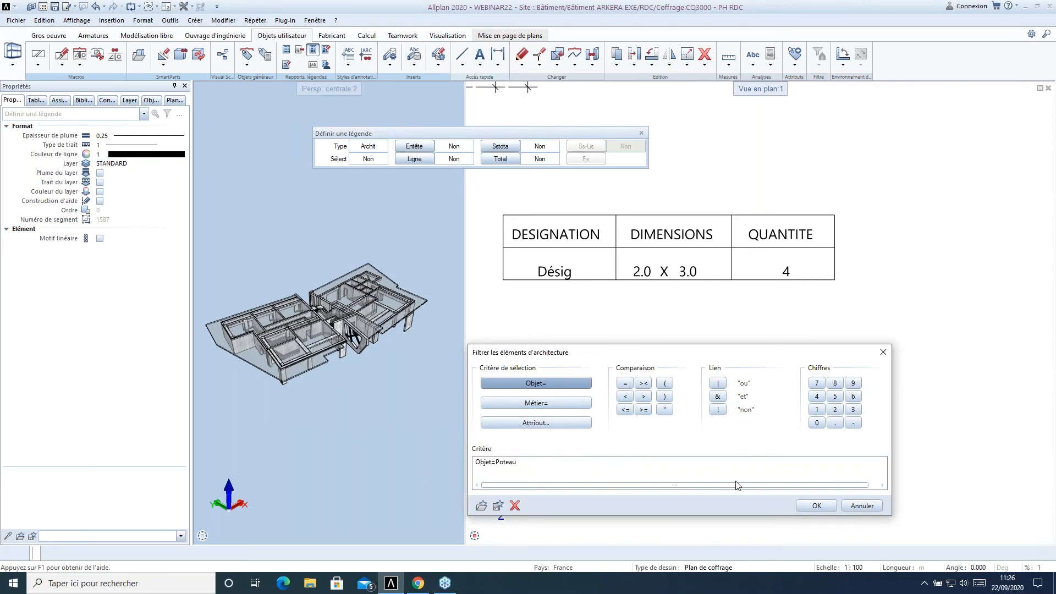
click(814, 506)
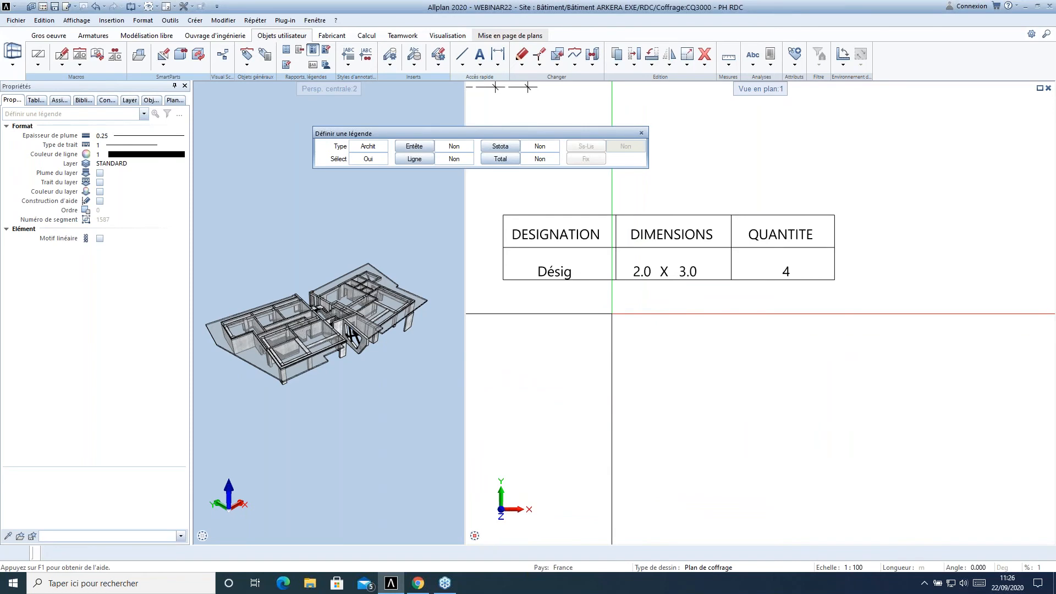
- Define the DESIGNATION, DIMENSIONS and QUANTITE row as the legend's header
mouse_move(617, 314)
middle_down()
mouse_move(620, 365)
mouse_move(637, 368)
middle_up()
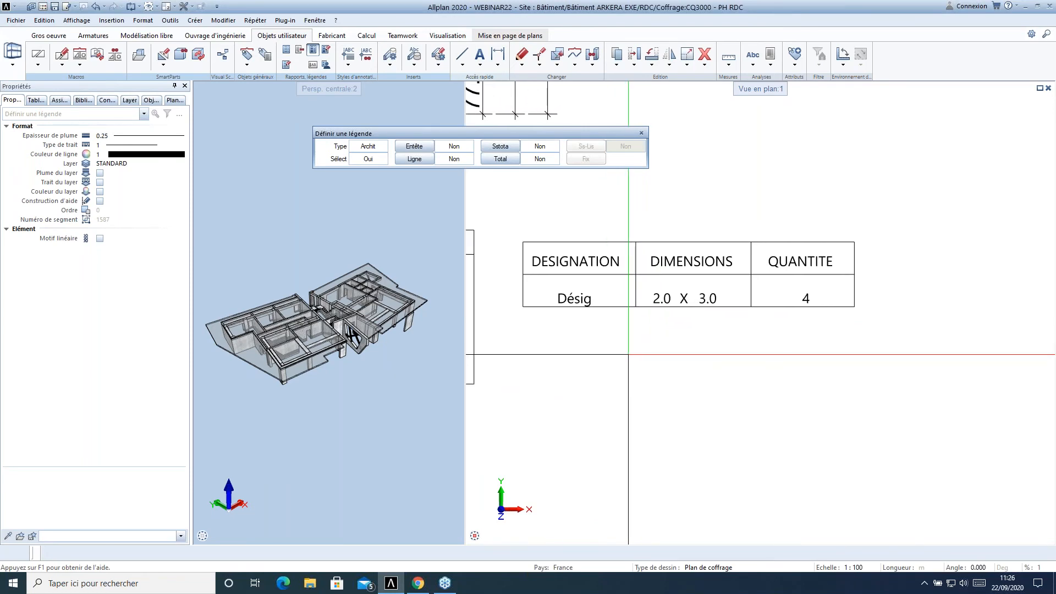
click(415, 146)
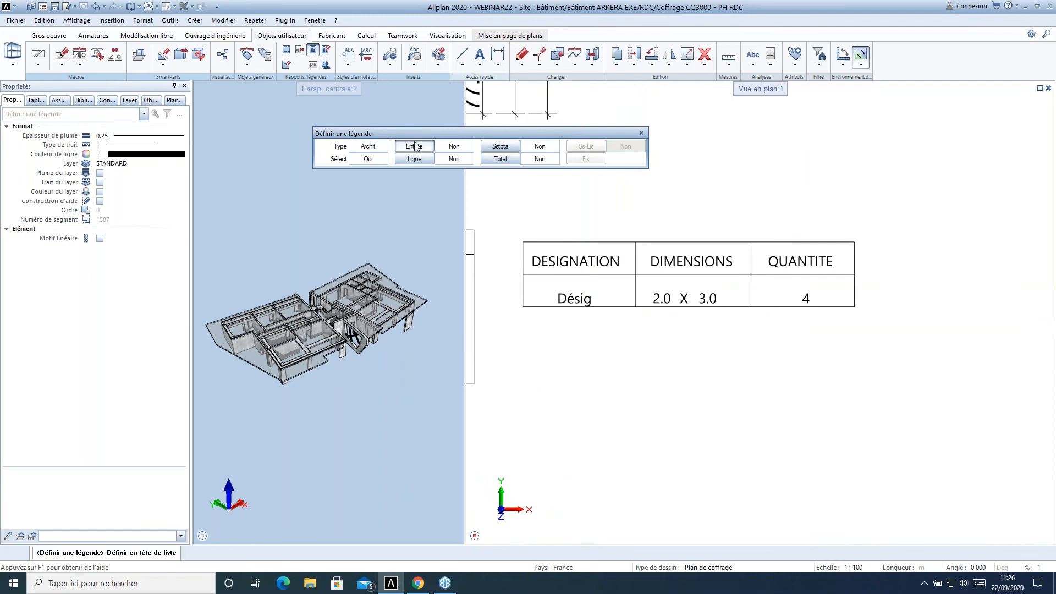
drag(500, 220, 853, 278)
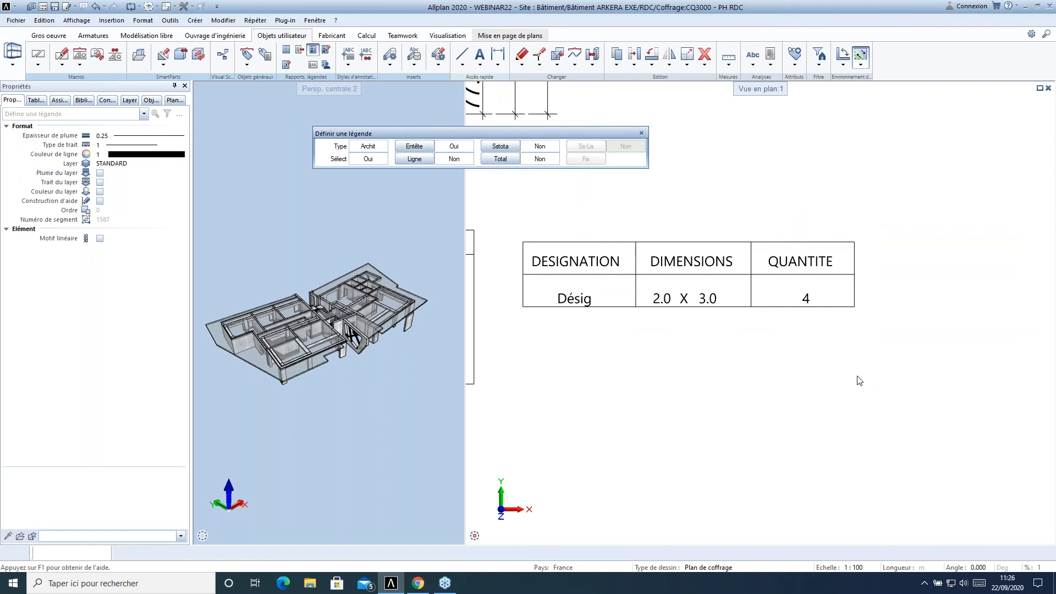
- Define the lower table row as the legend's list entry, with its line spacing ending at the row's bottom-right corner
click(415, 159)
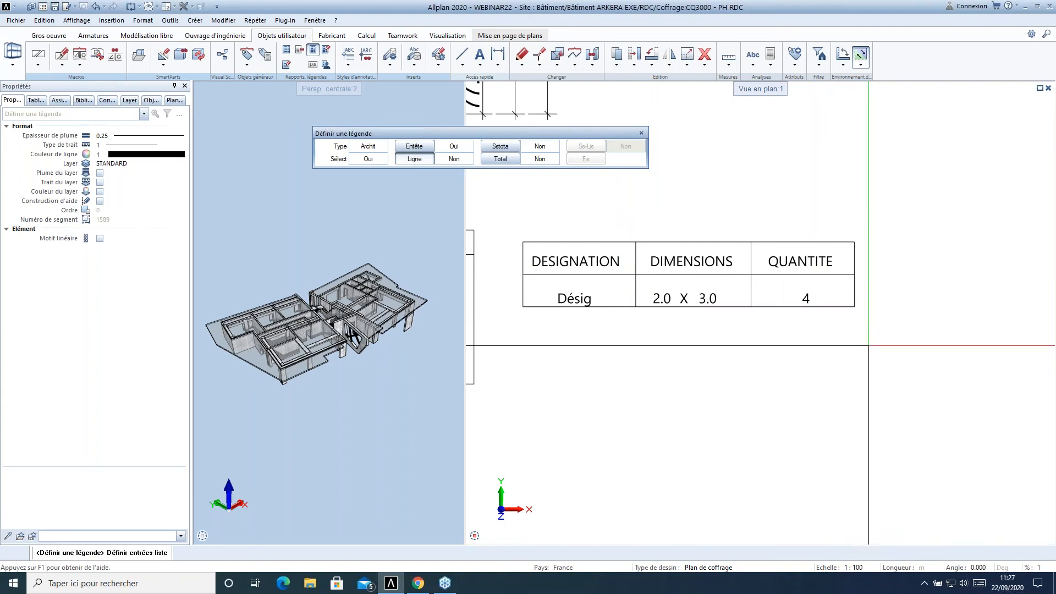
drag(877, 349, 525, 302)
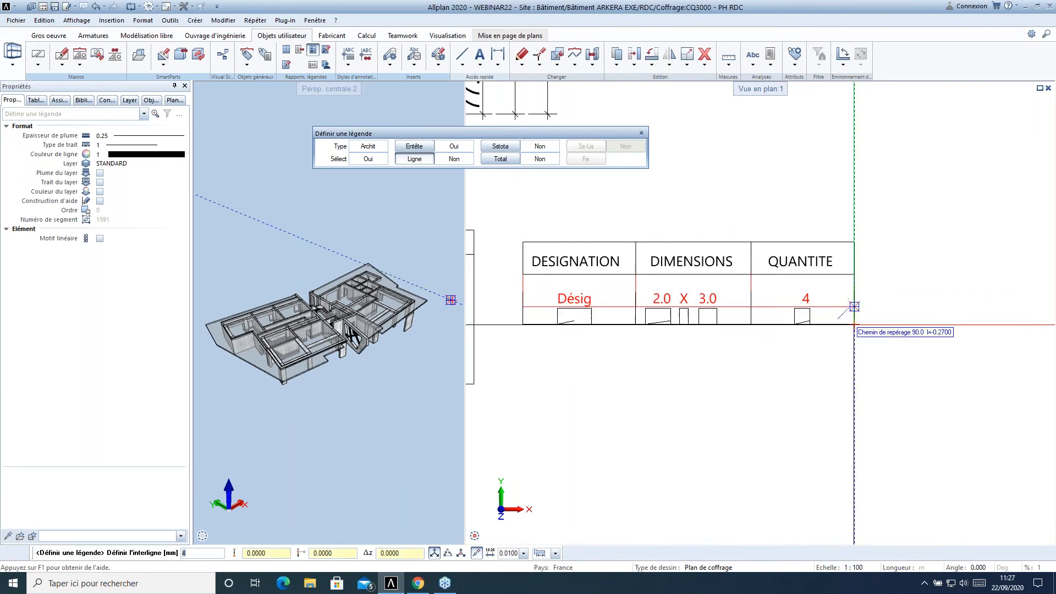
scroll(854, 306, up, 2)
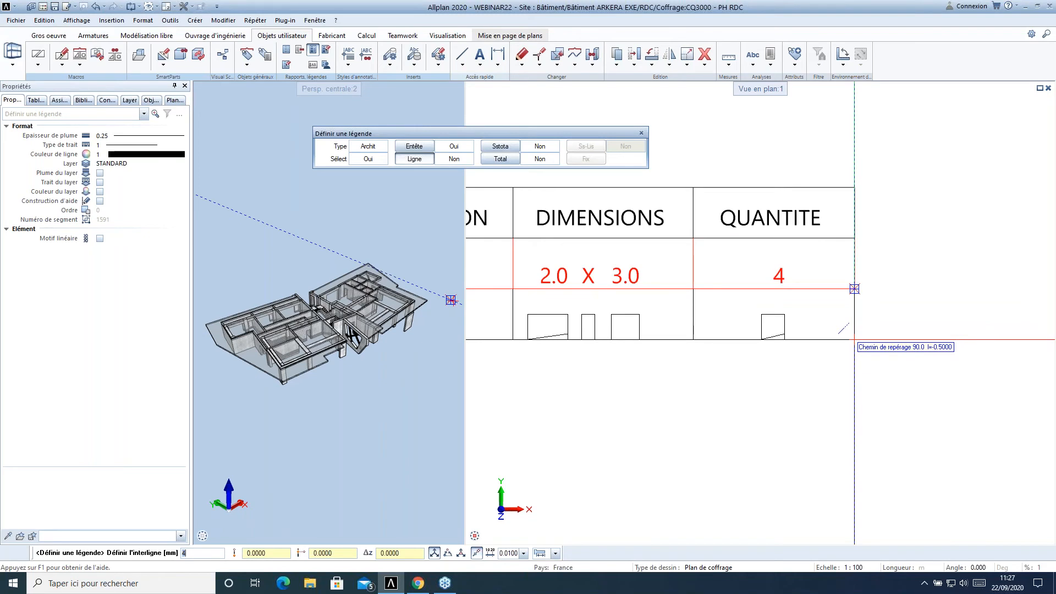
click(854, 289)
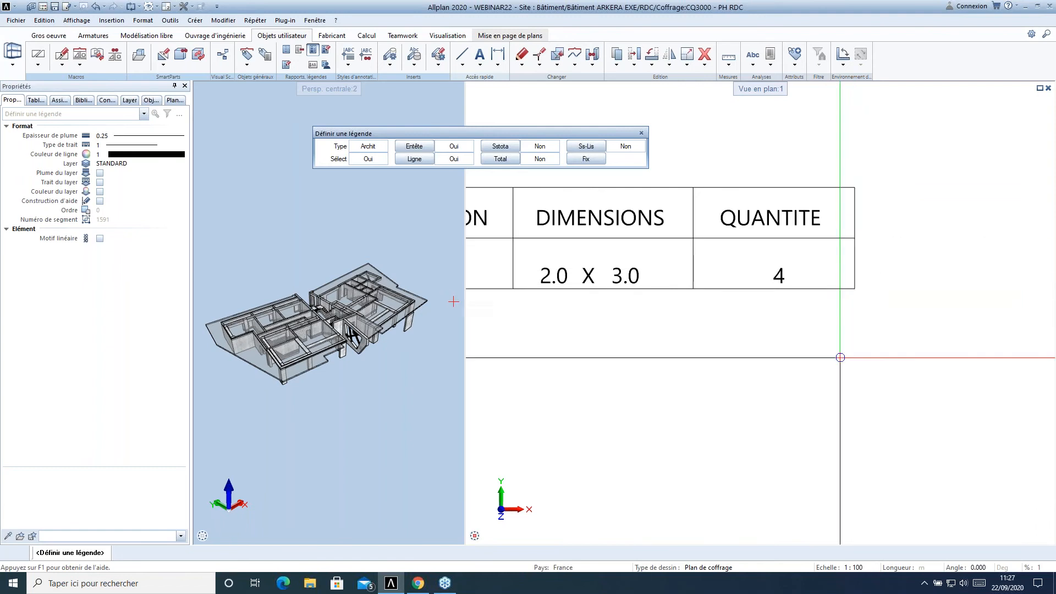
- Save the legend definition in the Bureau directory, naming file 2 WEBINAR and list 1 POTEAU, and finish defining legends
scroll(732, 337, down, 3)
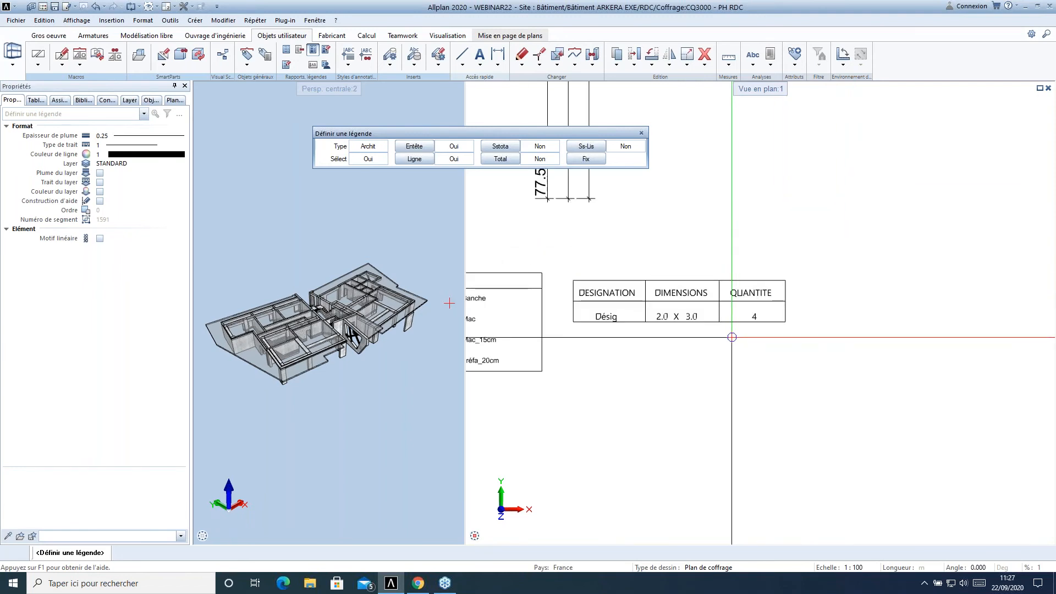
click(500, 159)
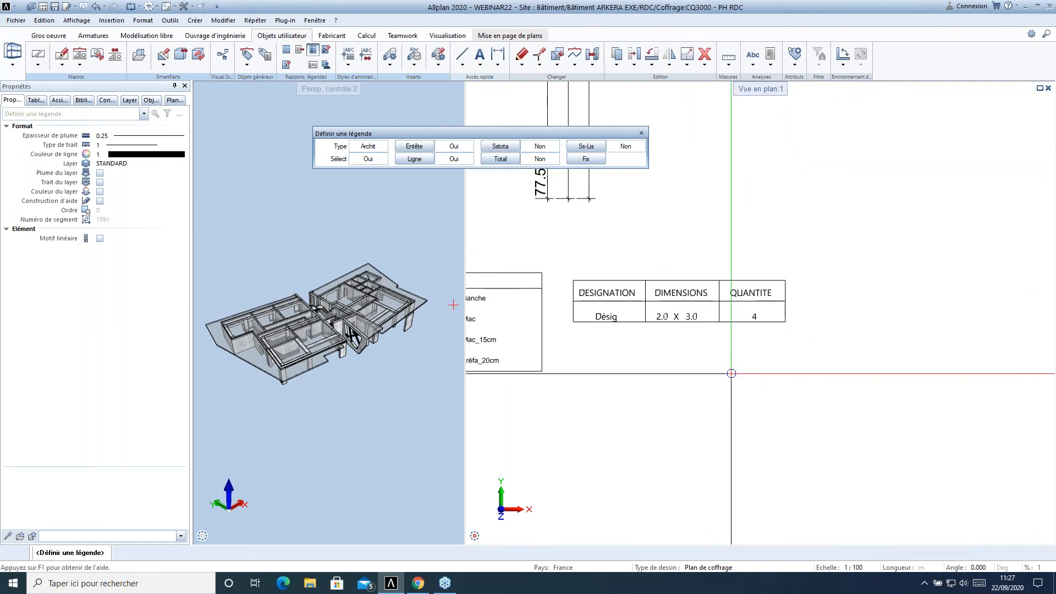
click(587, 159)
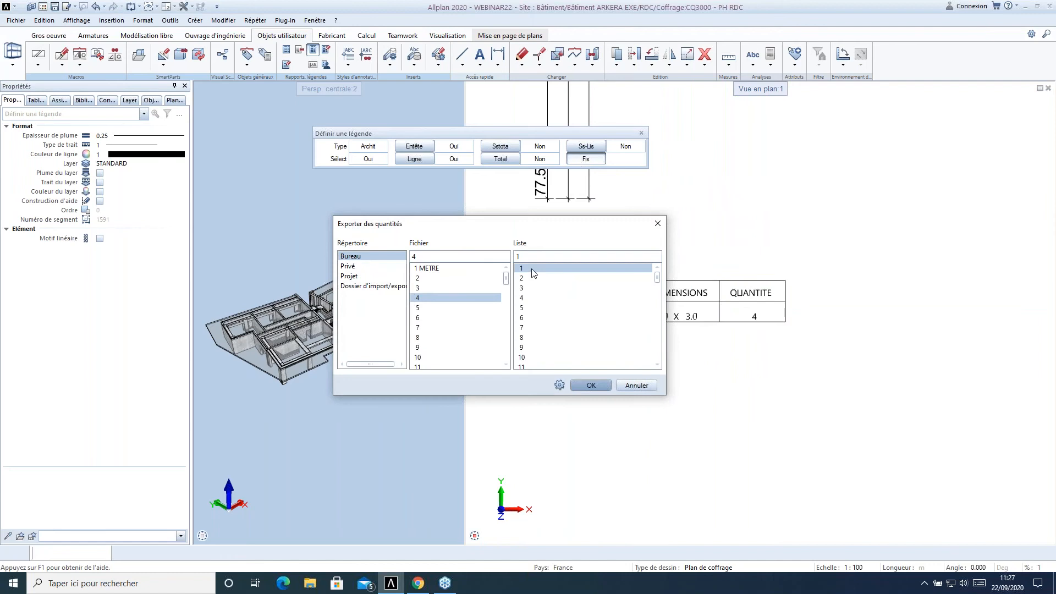
double_click(434, 278)
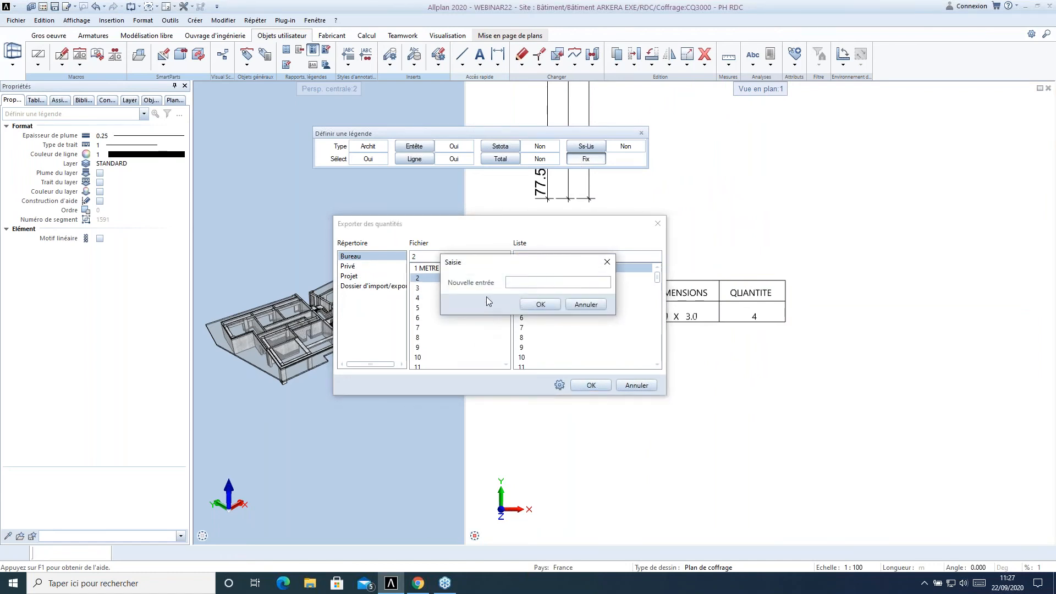
text(WEBINAR)
click(549, 306)
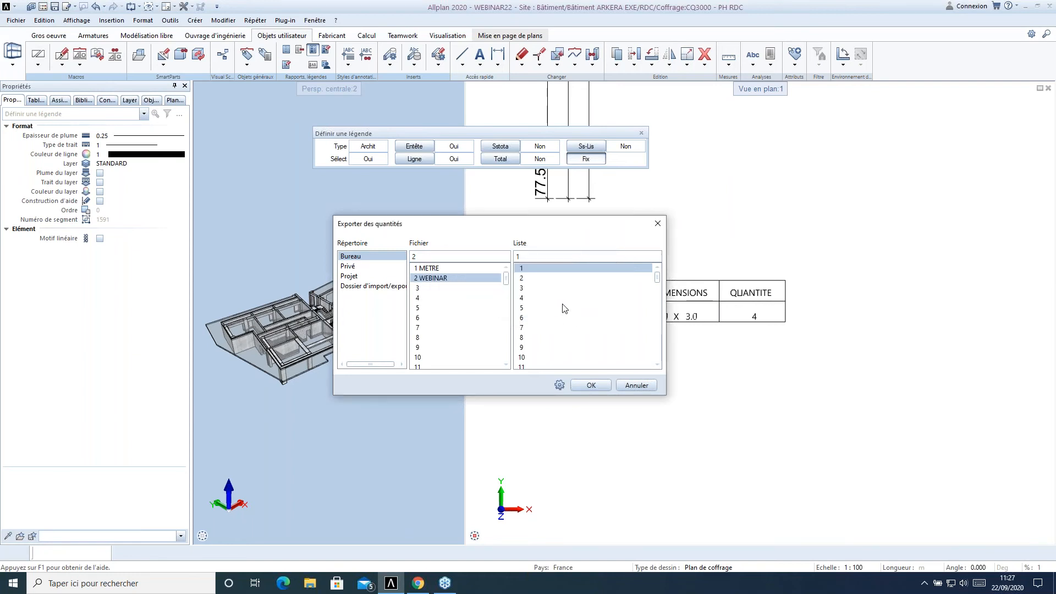
double_click(540, 267)
text(AU)
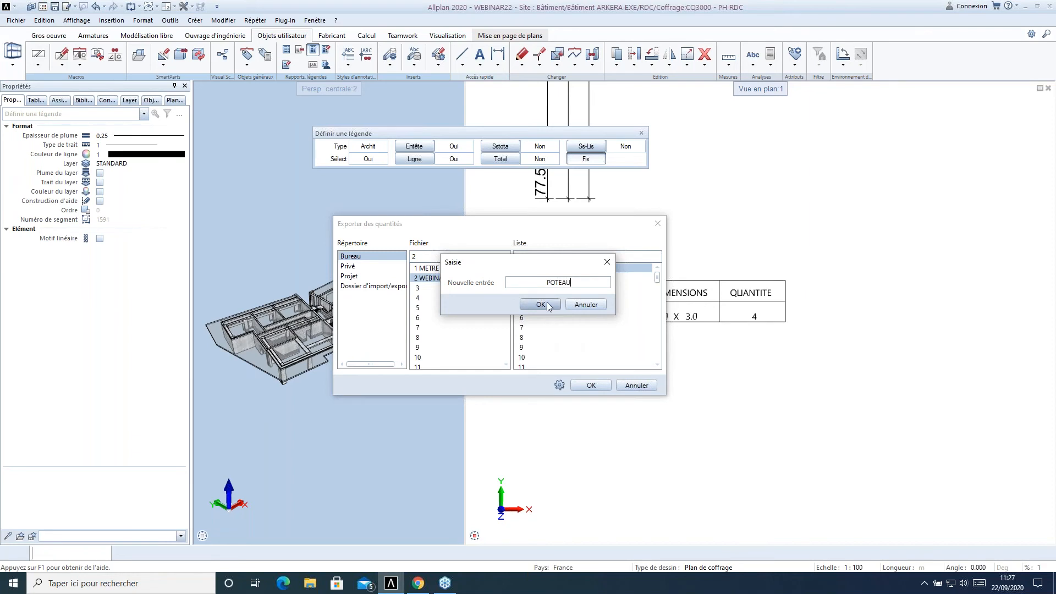
click(541, 305)
click(591, 385)
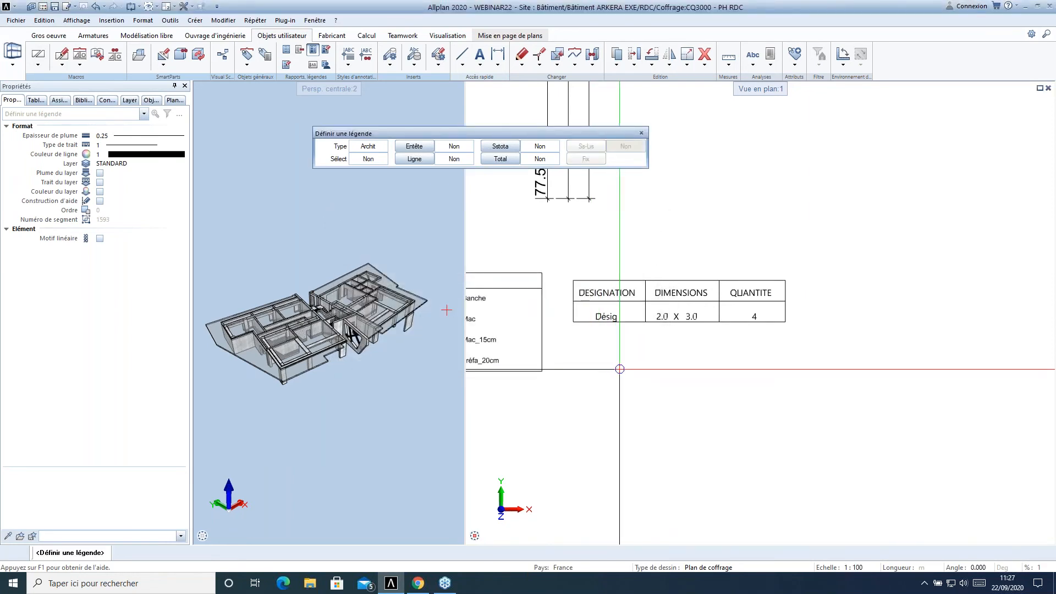
key(Escape)
- Place the associative POTEAU legend from the Bureau directory's WEBINAR file in the empty area beside the source table
scroll(584, 342, down, 2)
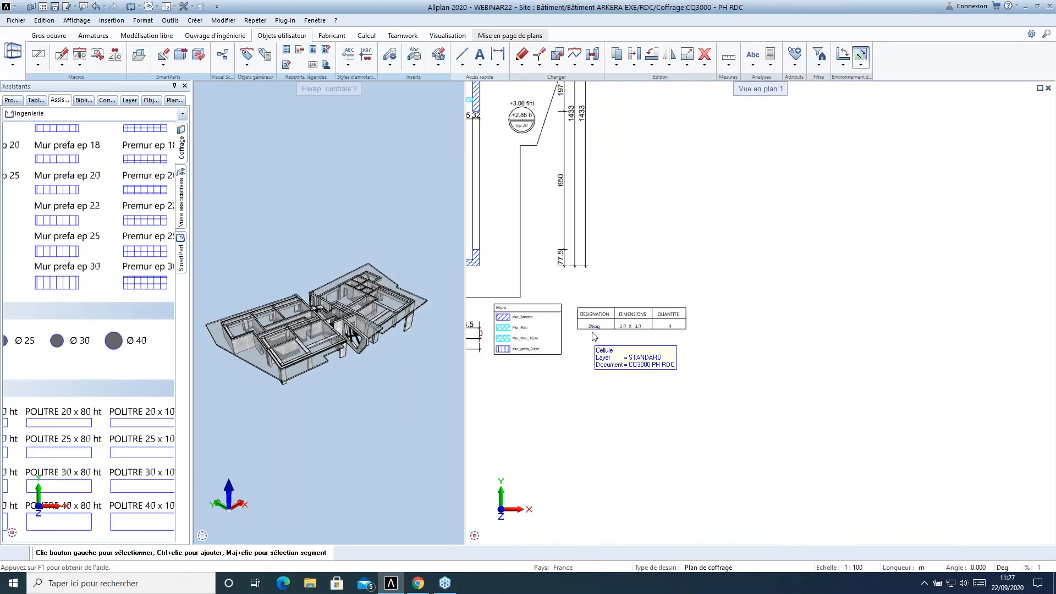
scroll(589, 343, down, 1)
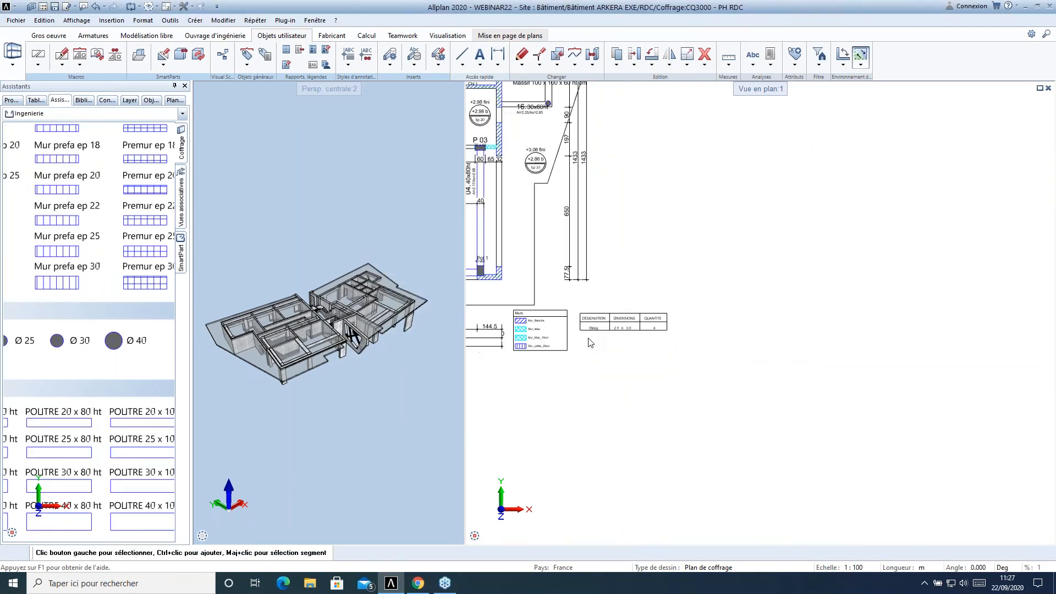
click(771, 64)
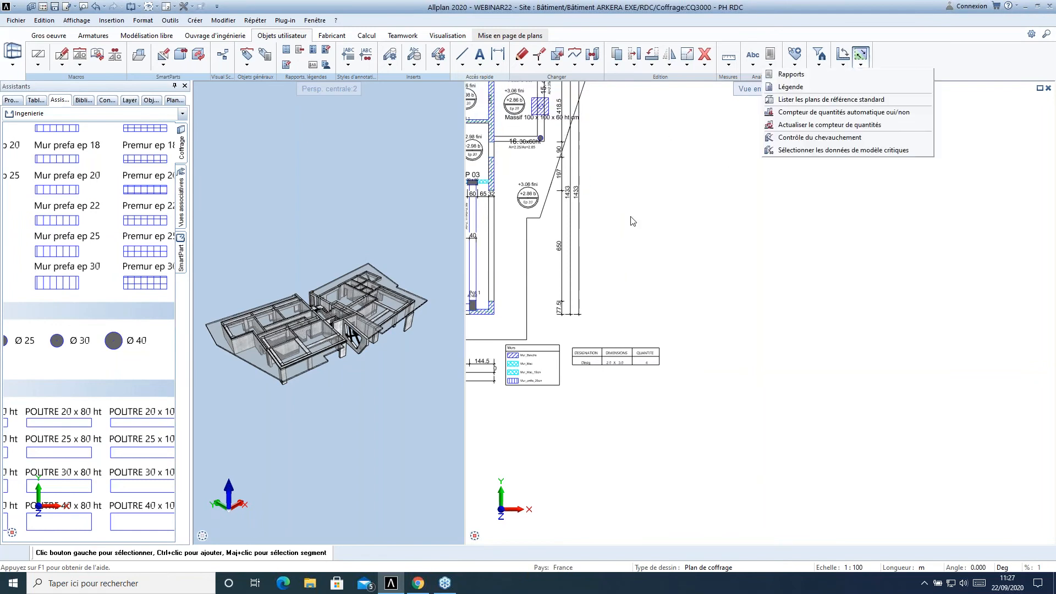
click(804, 88)
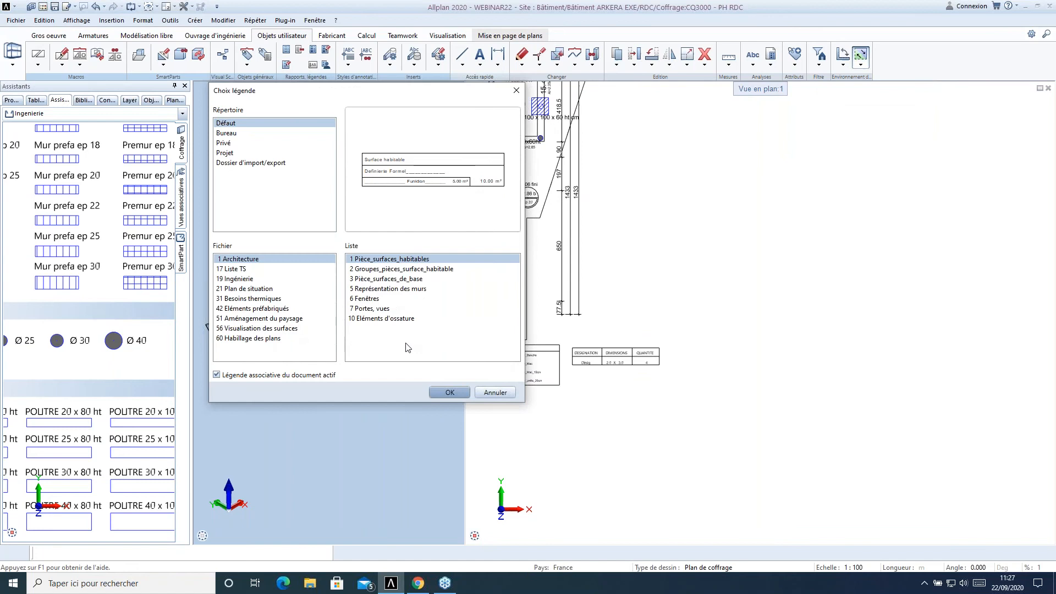
click(226, 133)
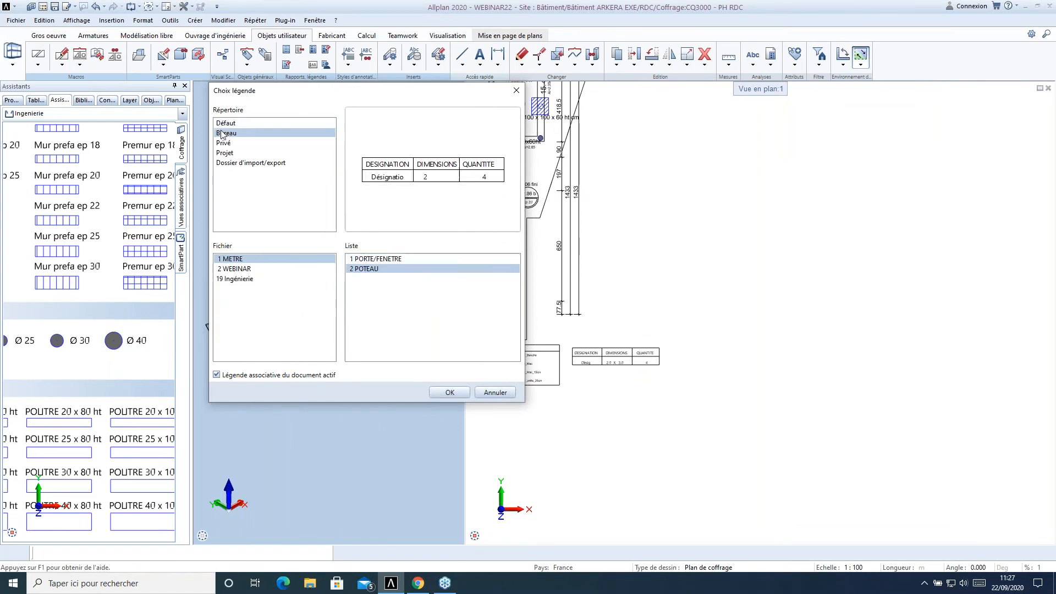
click(227, 270)
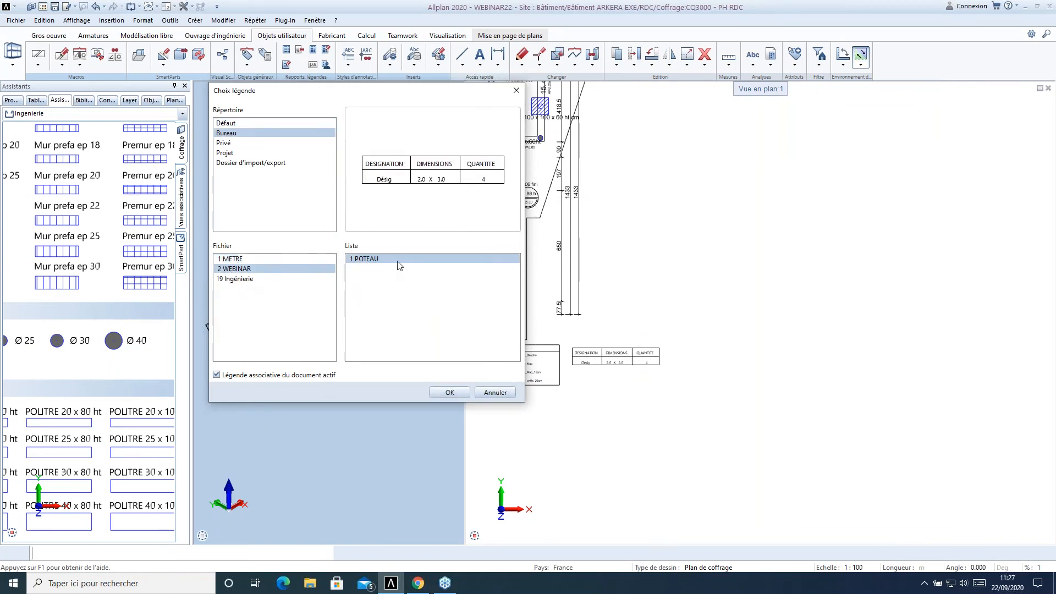
click(449, 392)
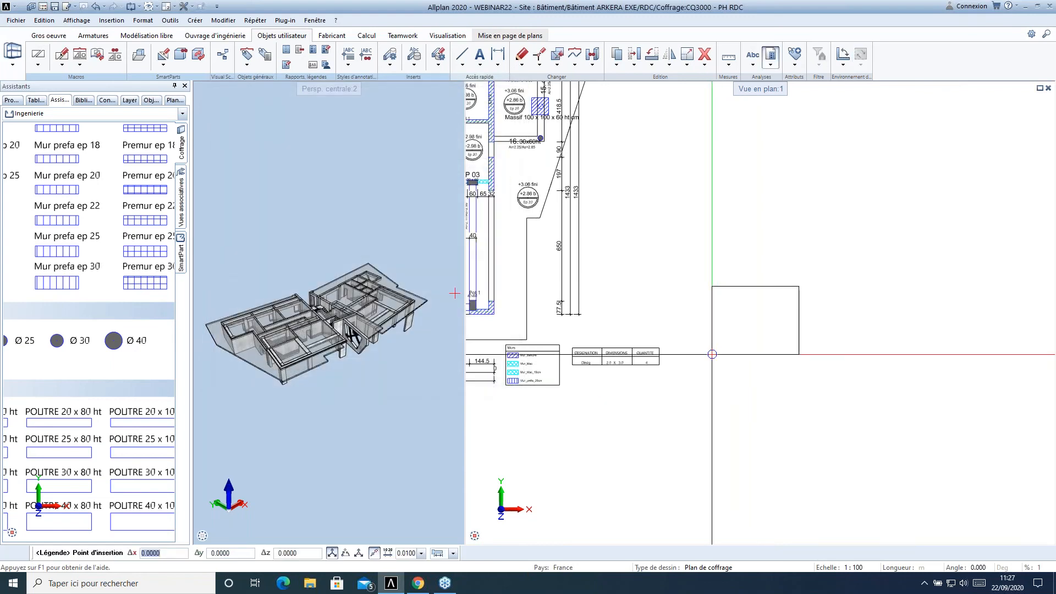
click(693, 332)
scroll(744, 313, up, 3)
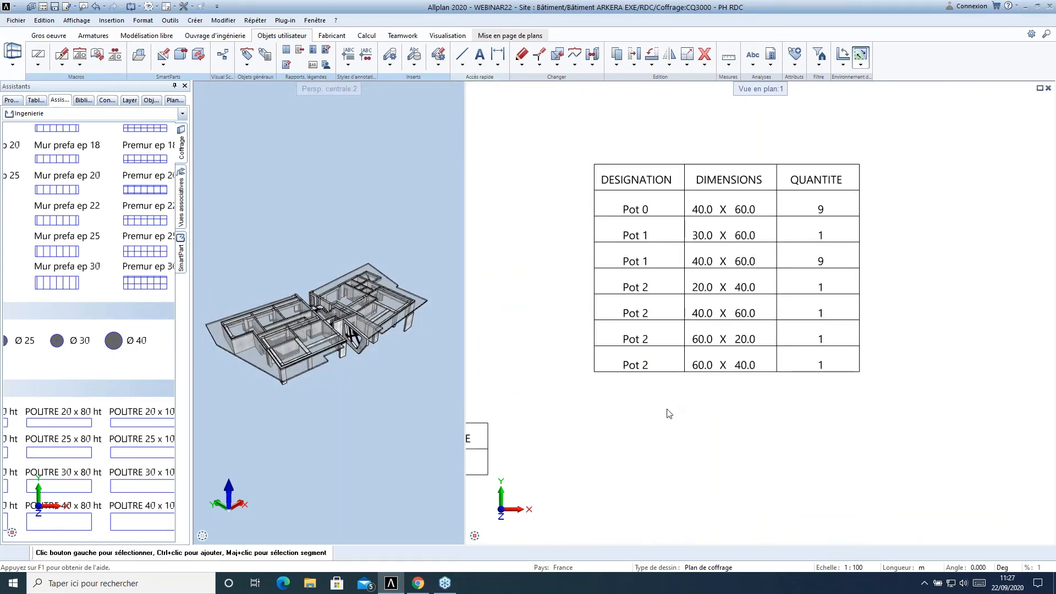
- Open the saved POTEAU legend from the Bureau directory's WEBINAR file for modification
scroll(689, 314, down, 2)
middle_drag(653, 387, 661, 381)
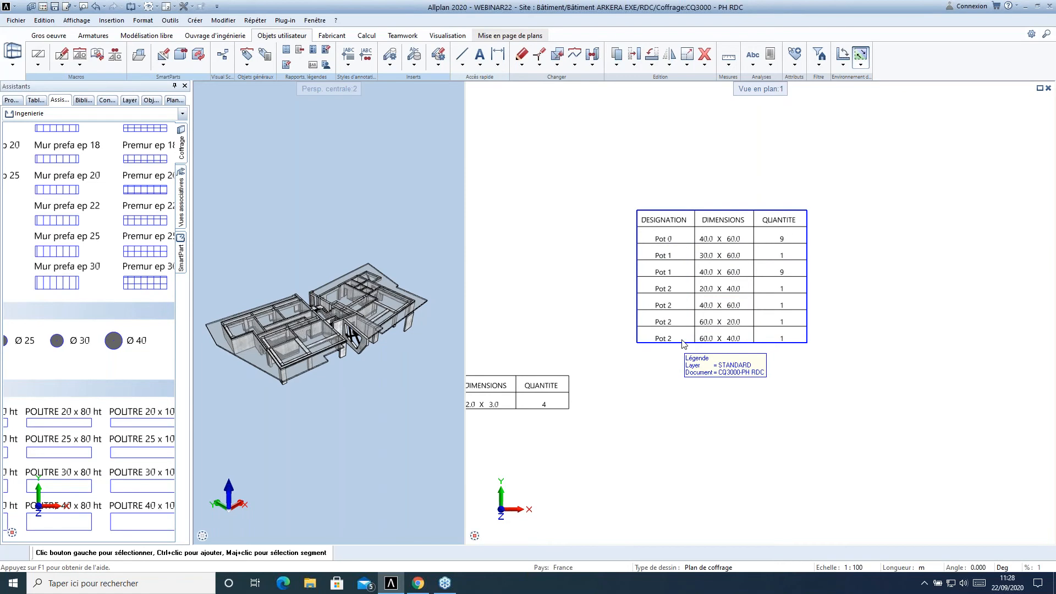
scroll(682, 344, up, 2)
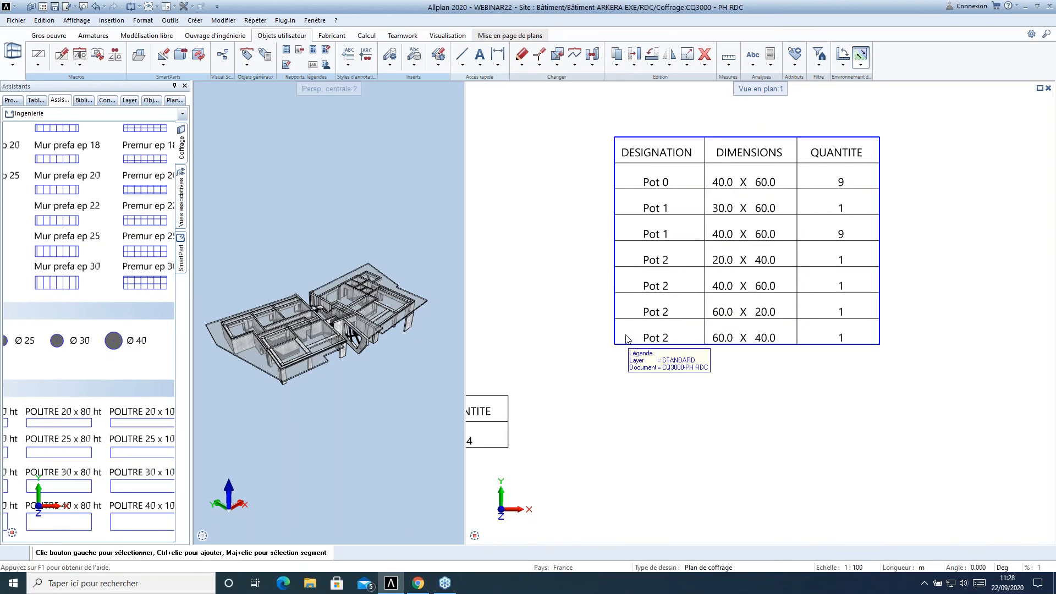
scroll(595, 308, down, 1)
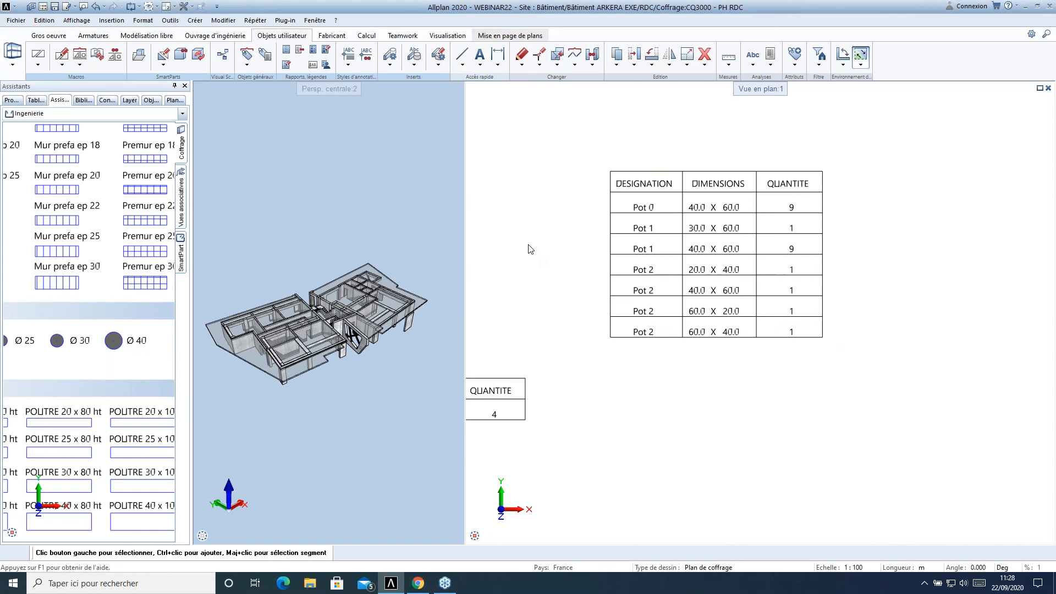
click(326, 53)
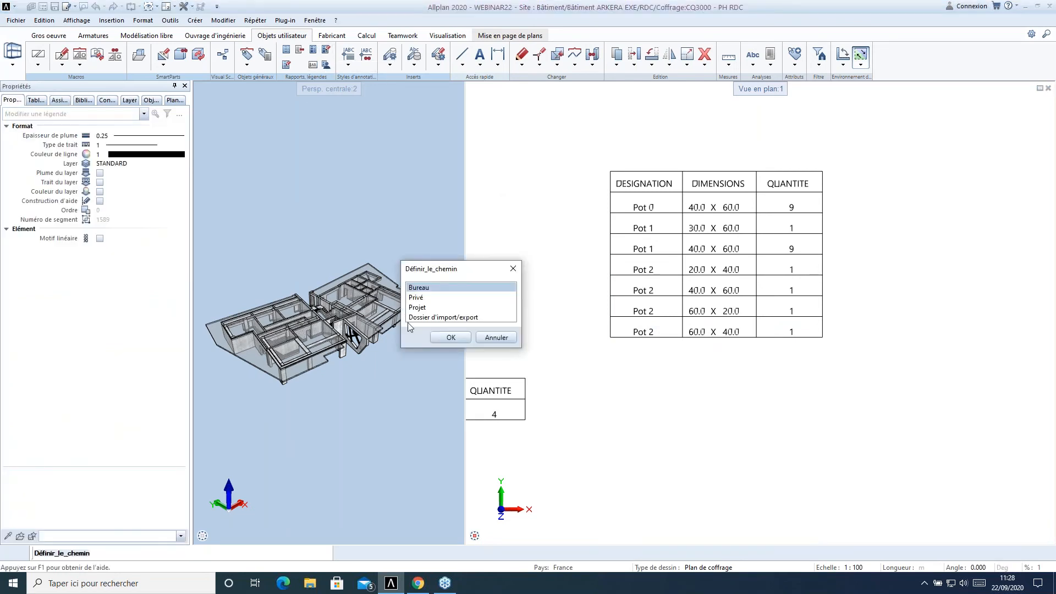
click(451, 338)
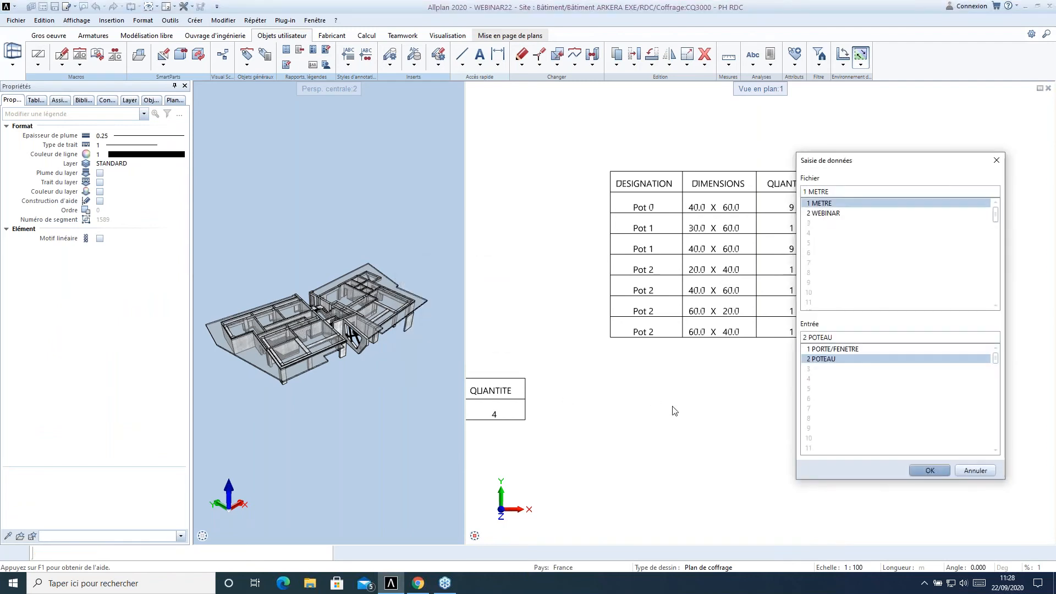
click(819, 214)
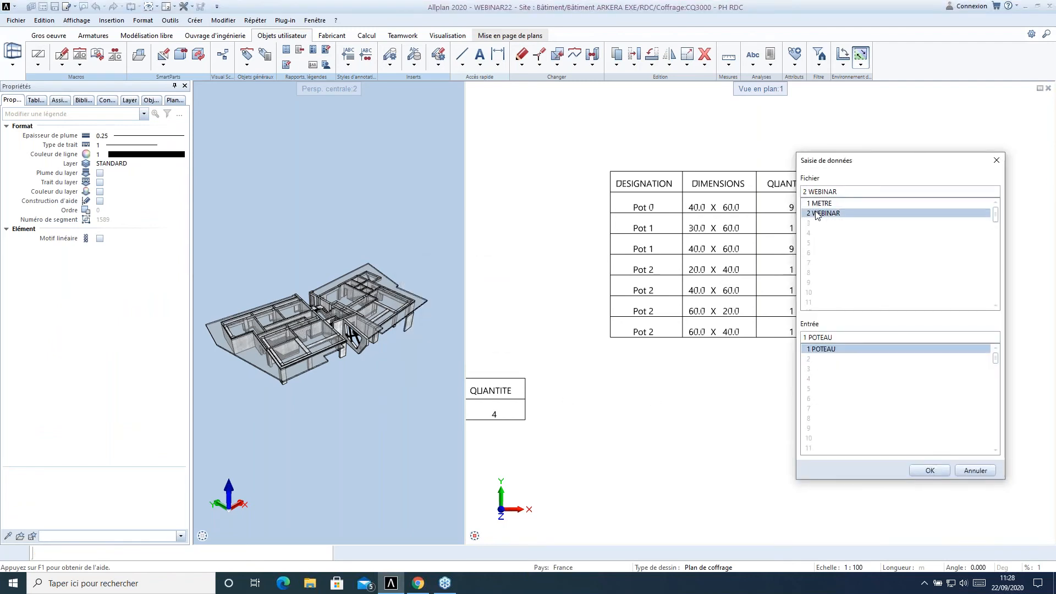
click(916, 469)
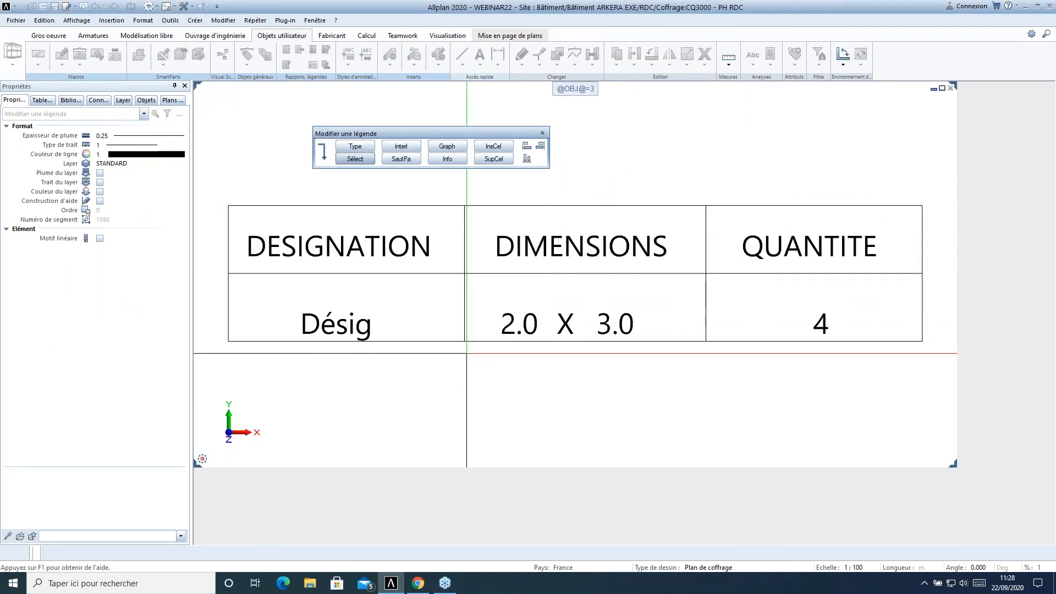
- Lengthen the output format of the Désig cell in the list row and save the modified legend
click(447, 159)
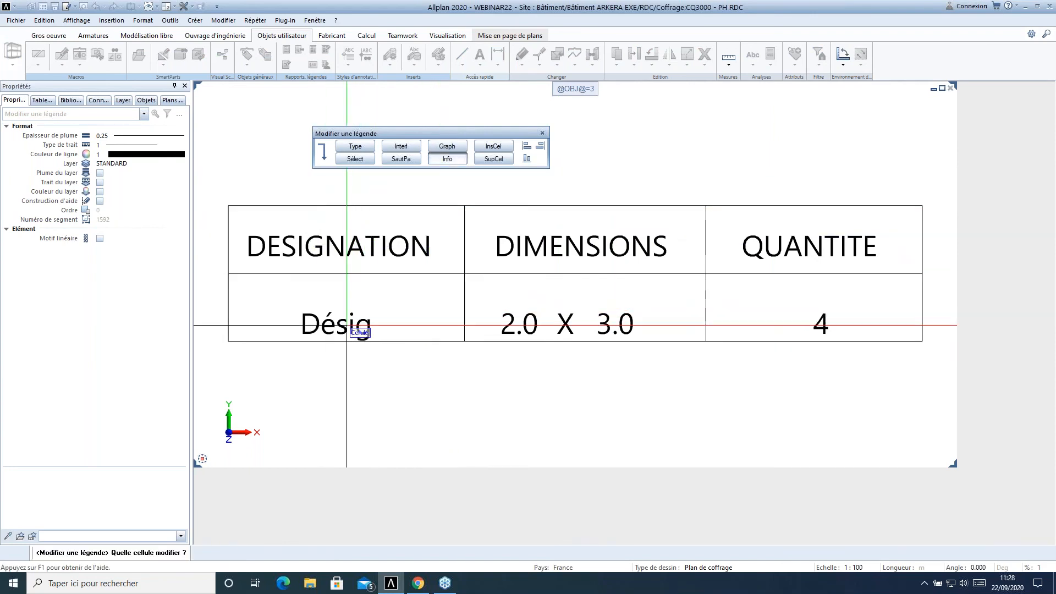
click(379, 317)
click(654, 375)
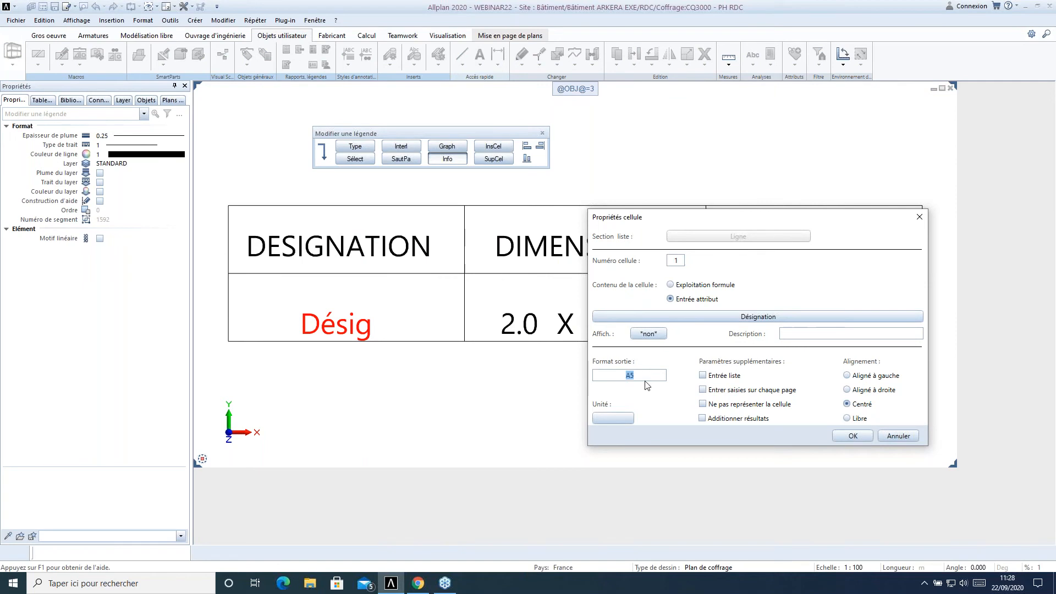
key(Return)
click(854, 436)
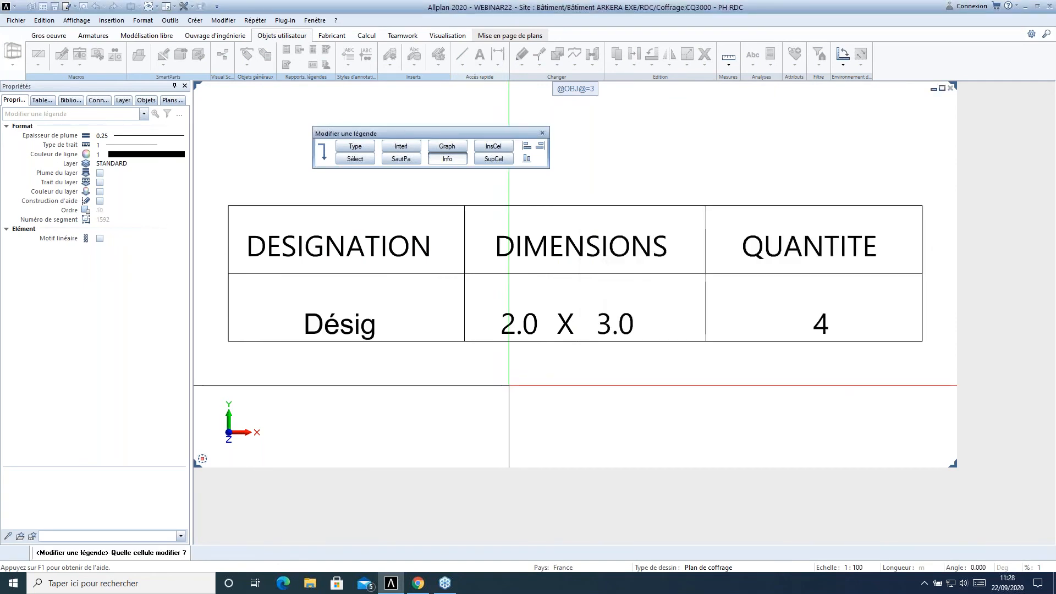
key(Escape)
click(478, 291)
click(550, 329)
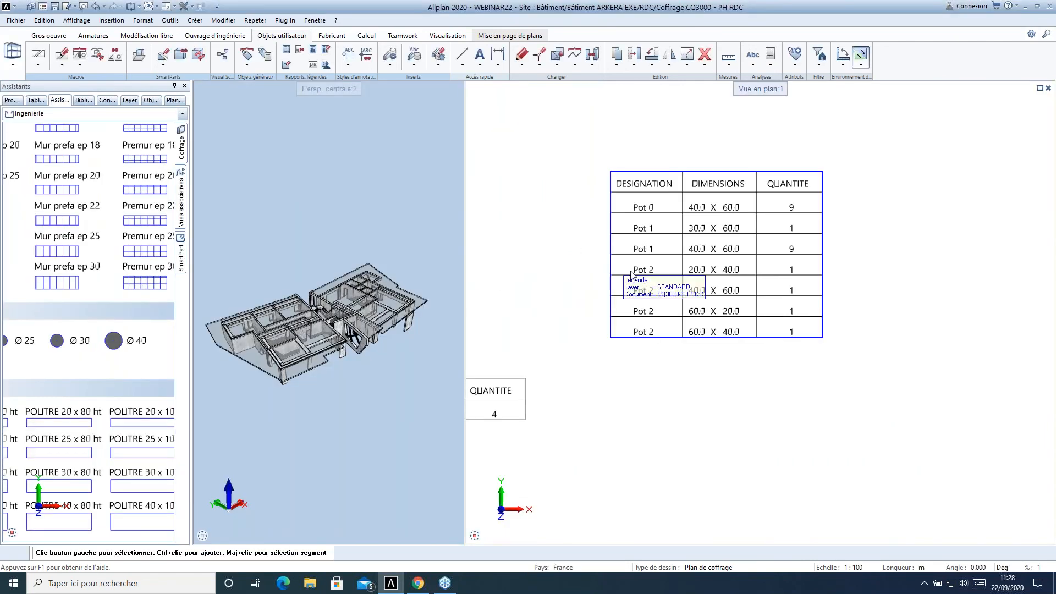
- Delete the placed column legend and insert the updated associative POTEAU legend from the Bureau directory's WEBINAR file in its place
click(716, 253)
key(Delete)
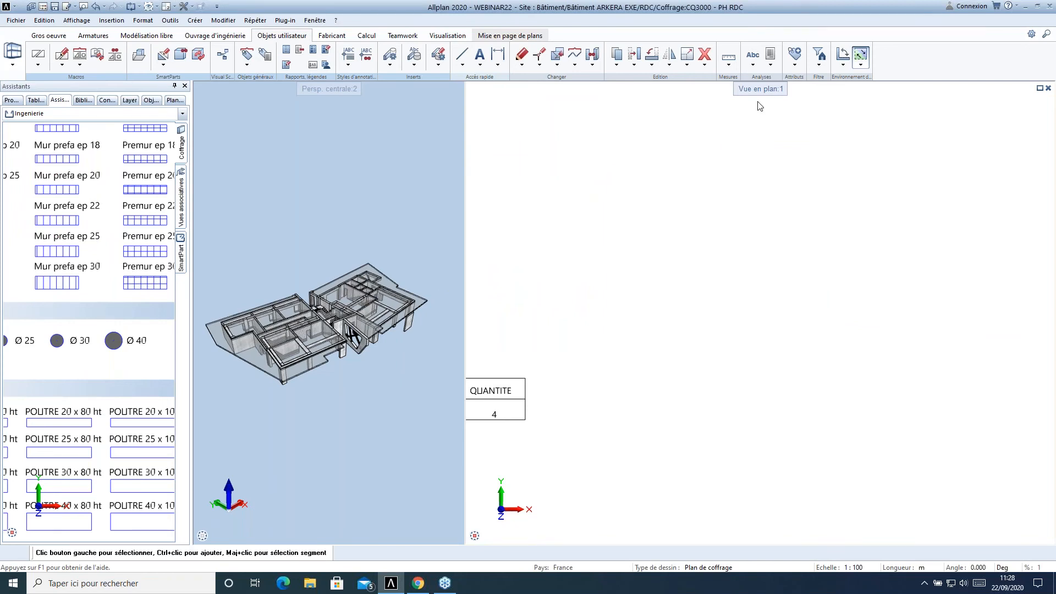
click(770, 65)
click(786, 87)
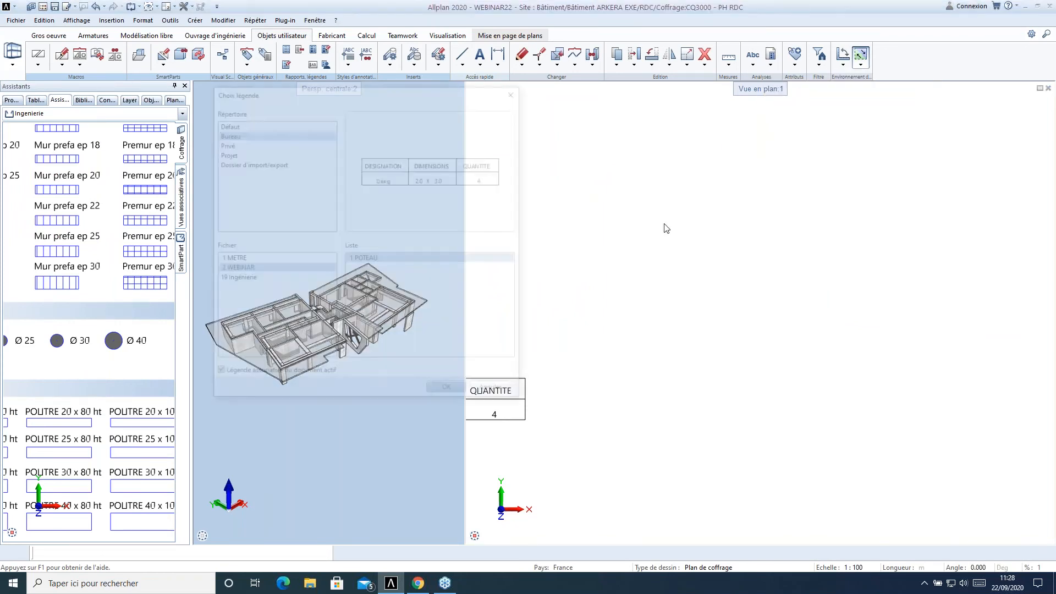
click(449, 393)
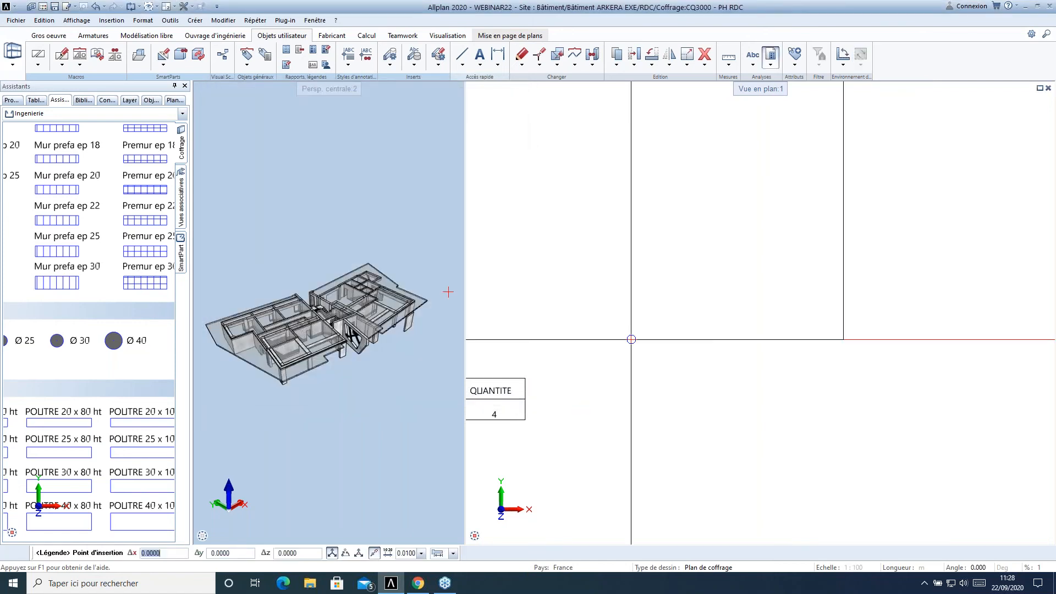
click(565, 488)
scroll(632, 349, down, 3)
scroll(611, 198, up, 3)
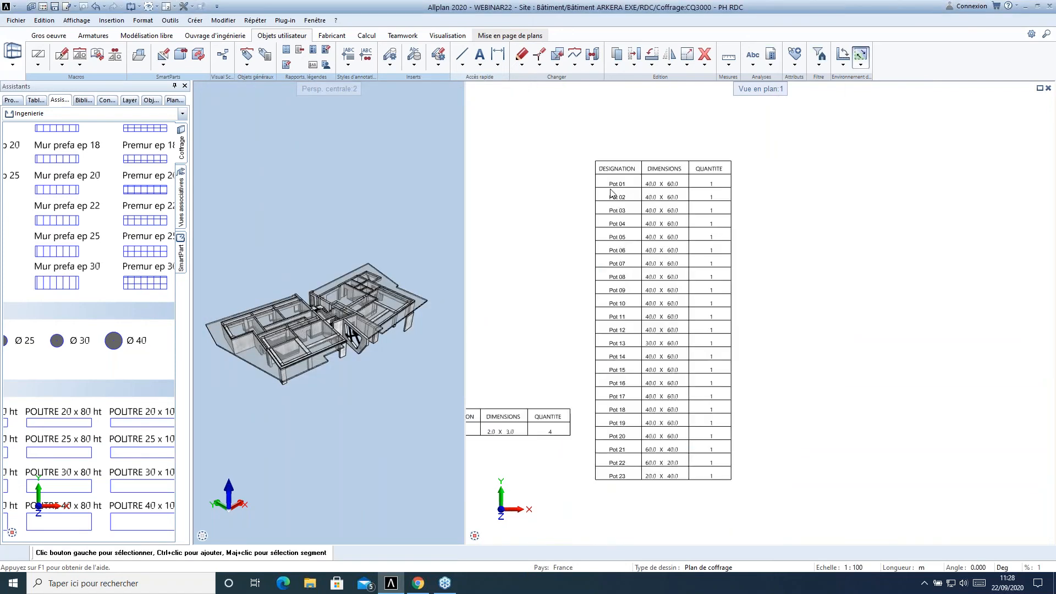
middle_drag(683, 365, 675, 287)
scroll(666, 316, down, 1)
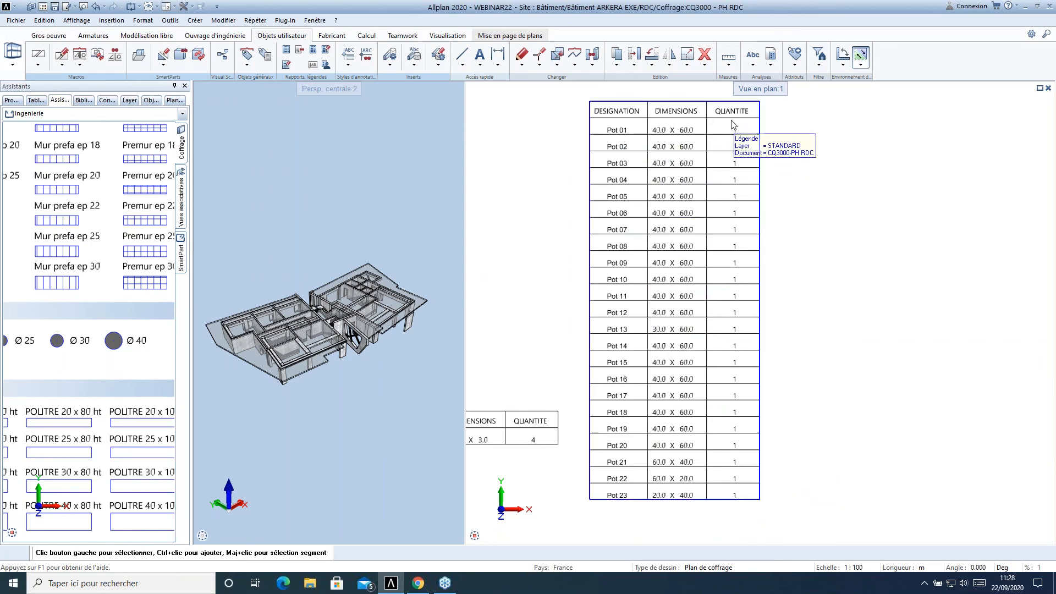
- Delete the 3.0 cell from the source table's DIMENSIONS column
middle_drag(566, 431, 732, 328)
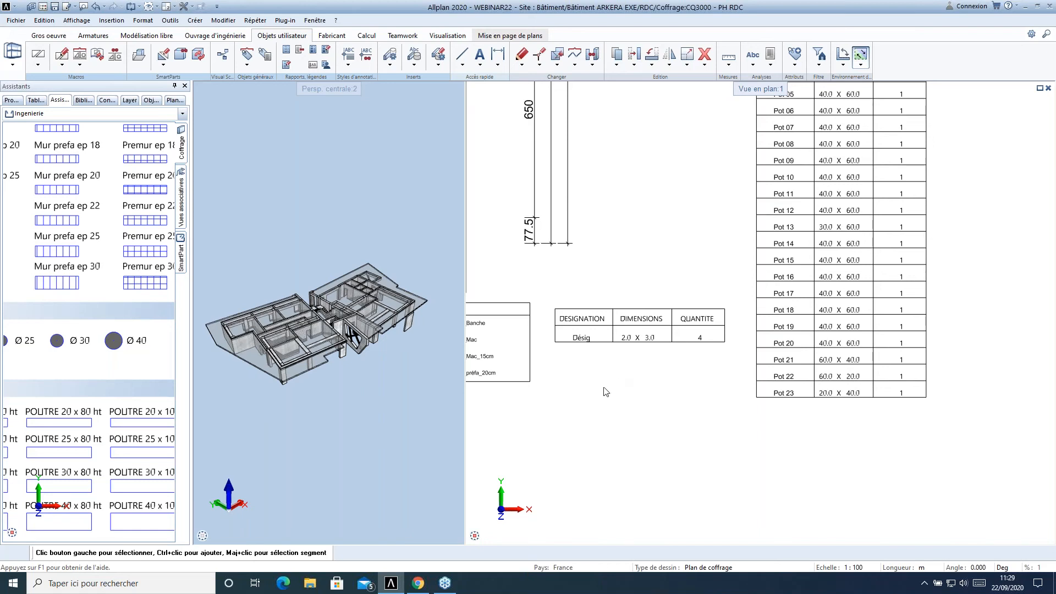
scroll(606, 392, up, 2)
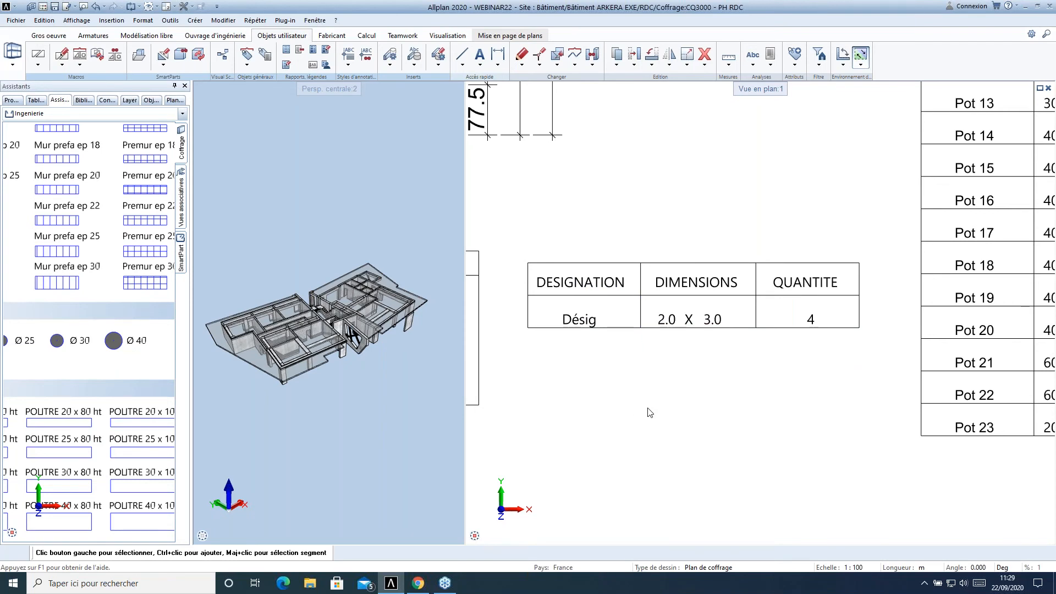
scroll(735, 378, up, 1)
scroll(691, 371, down, 2)
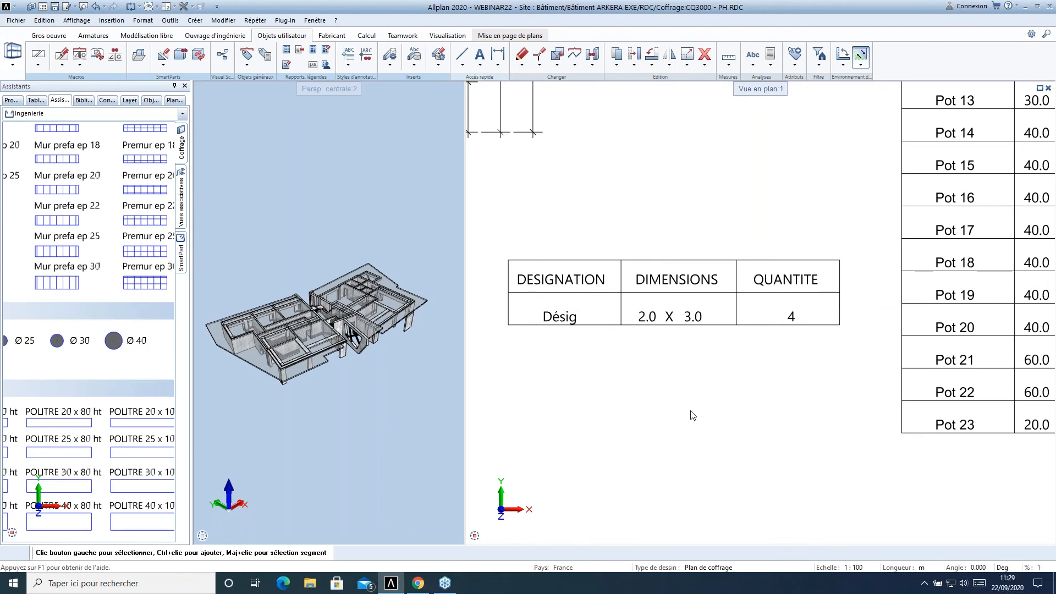
scroll(678, 352, up, 2)
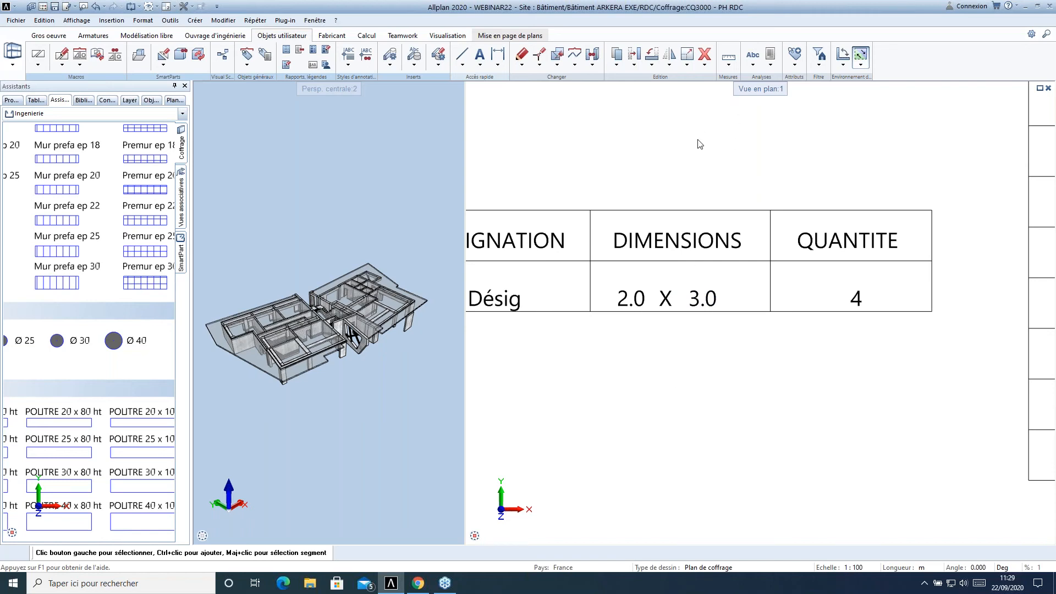
click(702, 298)
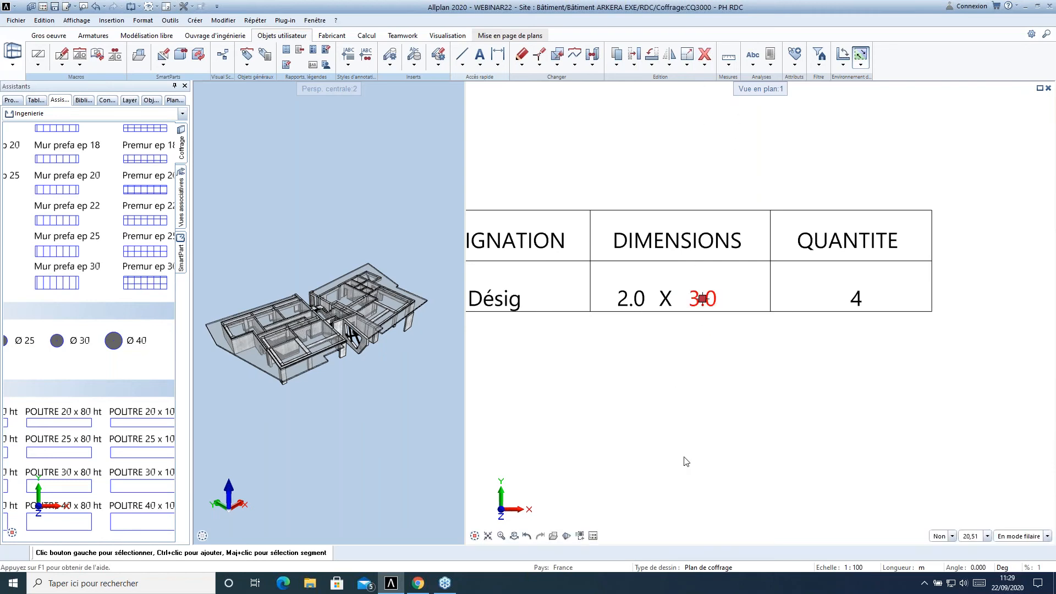
click(705, 54)
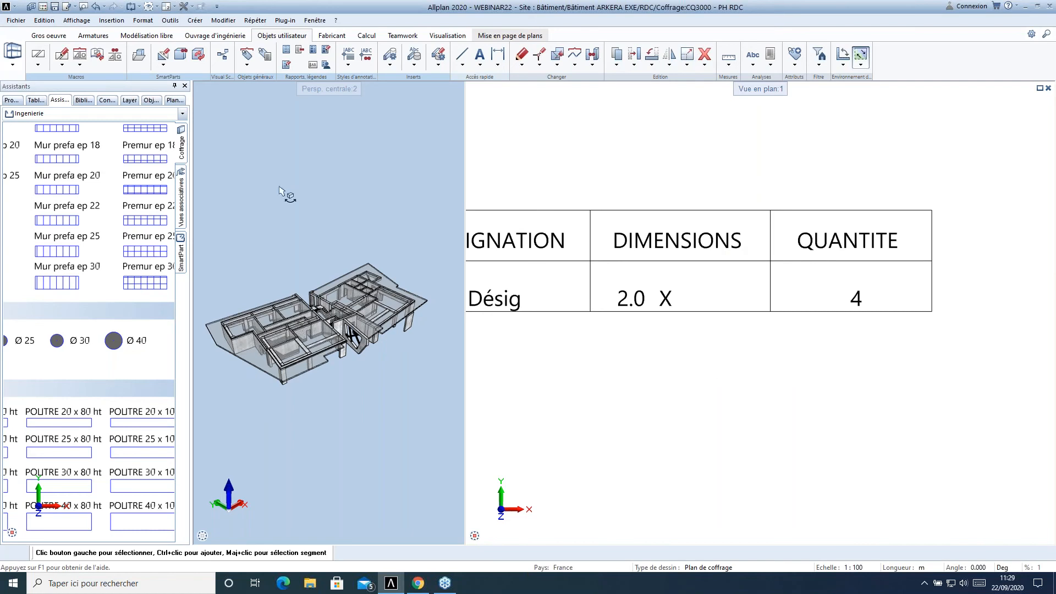
- Define a new legend cell number 3 linked to the Hauteur attribute from the Architecture - quantités group
click(313, 64)
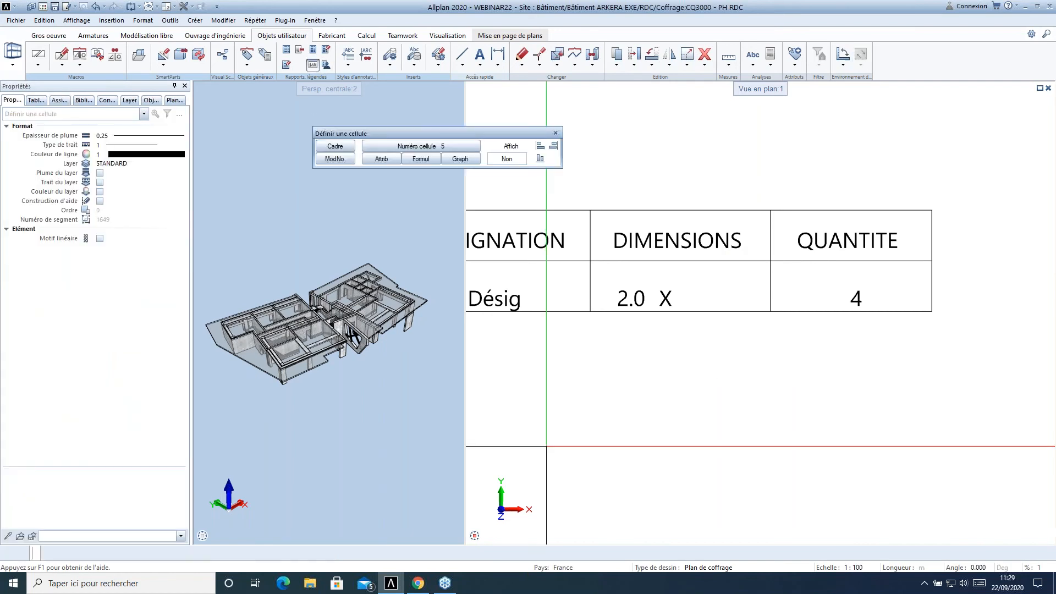
click(410, 146)
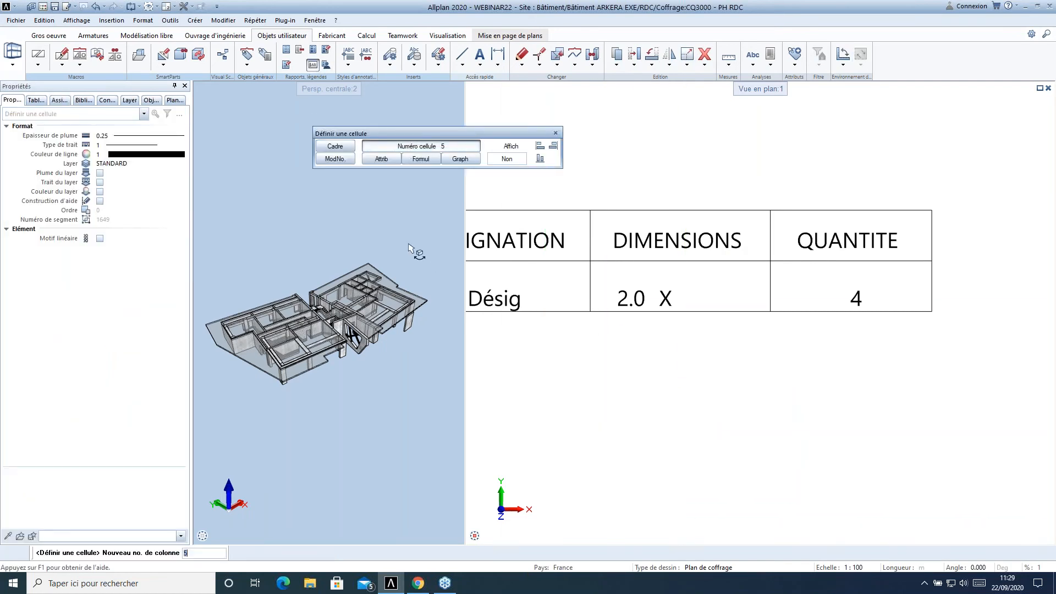
text(3)
key(Return)
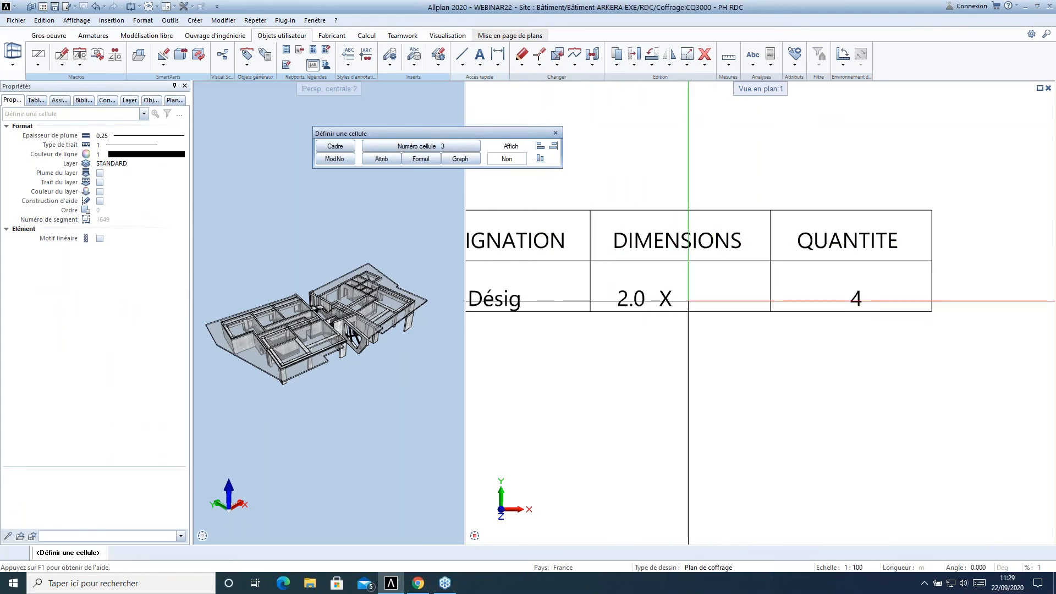
click(383, 159)
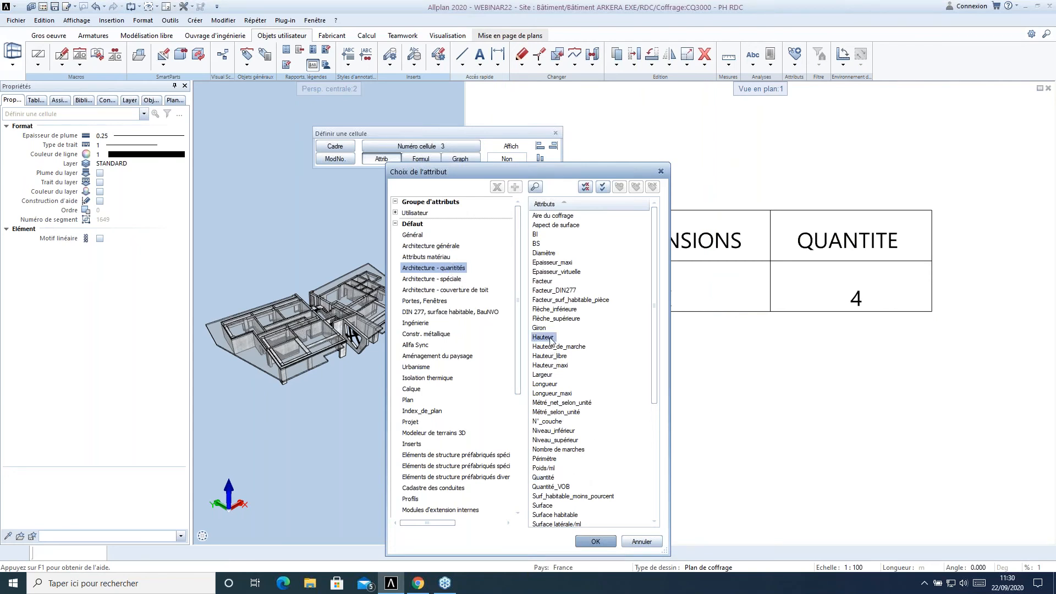
click(596, 541)
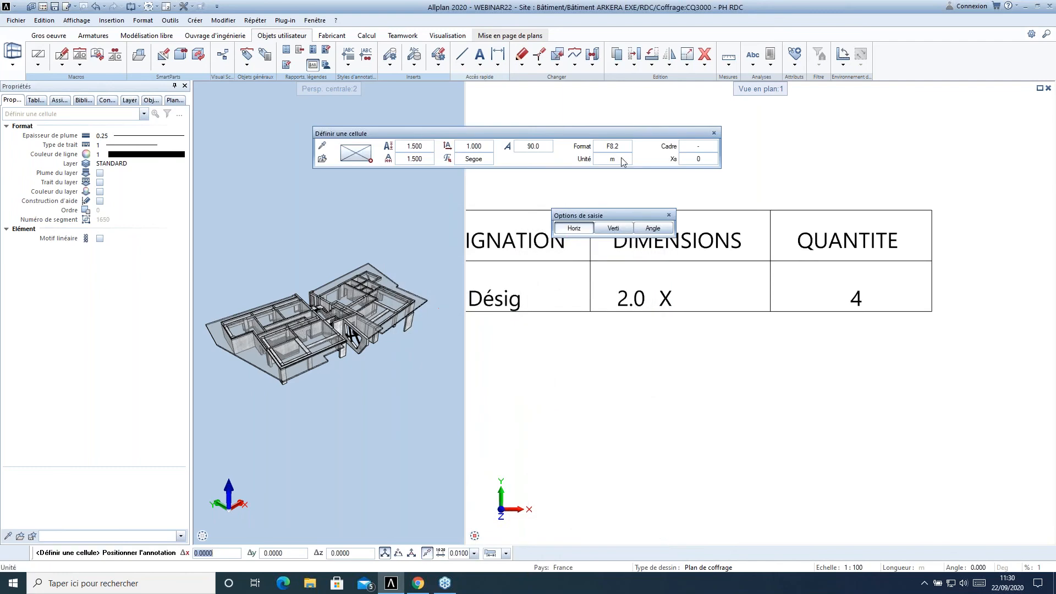
- Give the cell the unit cm, hidden unit and trailing decimal zeros, format F5.1 and lower-left anchor, and place it after the X
click(612, 159)
click(733, 217)
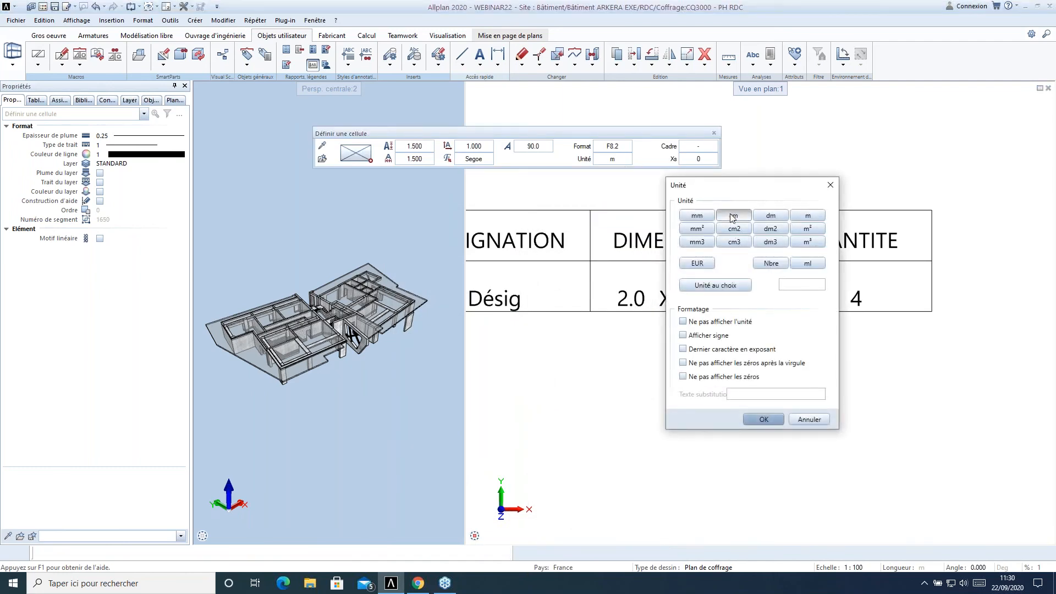
click(719, 324)
click(707, 364)
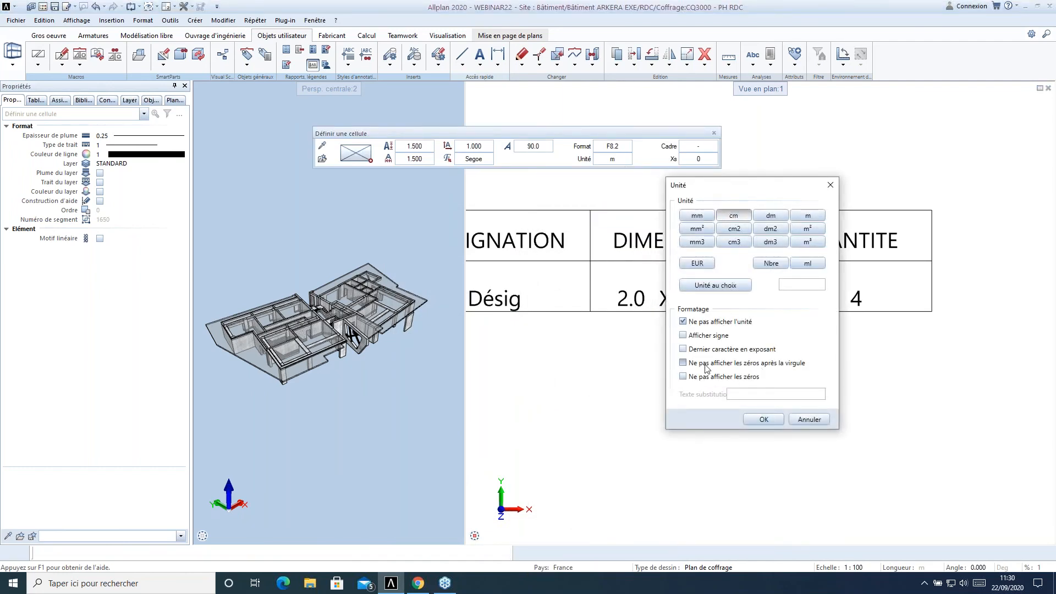
click(753, 419)
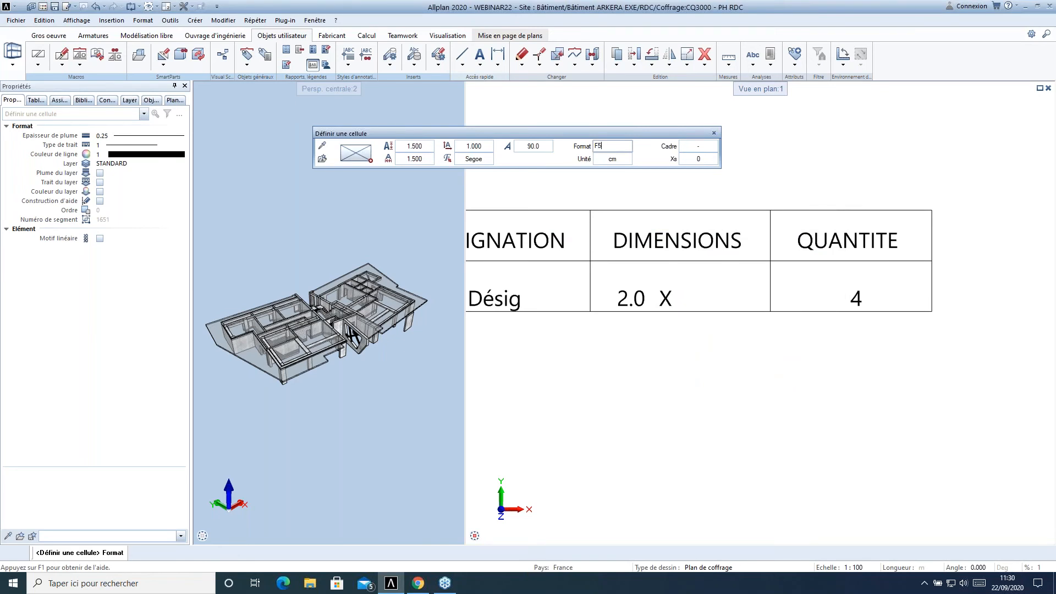
key(Return)
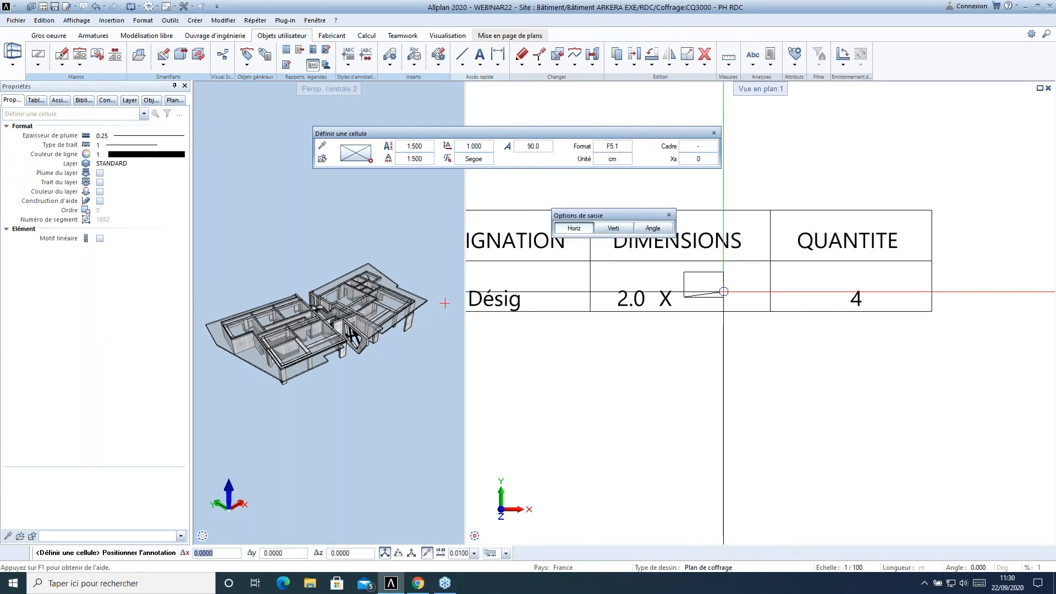
click(345, 161)
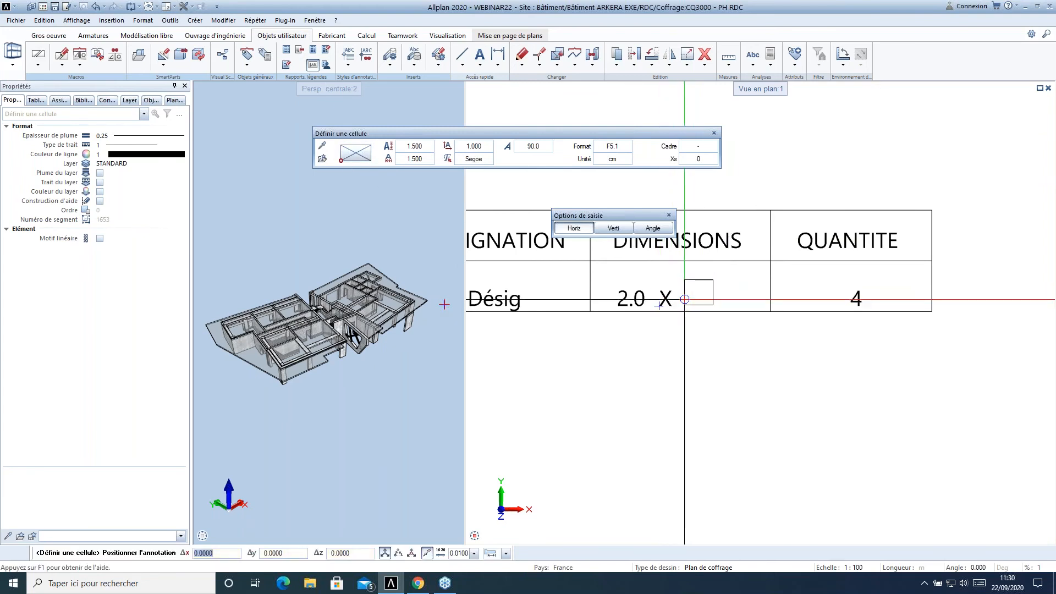
click(686, 302)
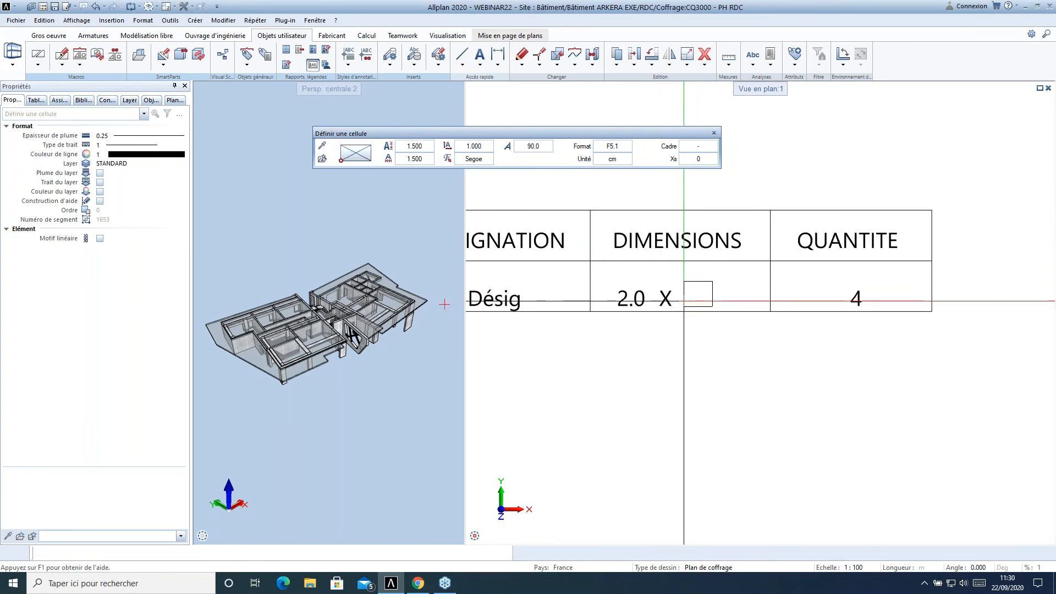
- Add the horizontal text HT after the 3.0 cell in the source table's DIMENSIONS column
click(479, 55)
scroll(727, 300, up, 3)
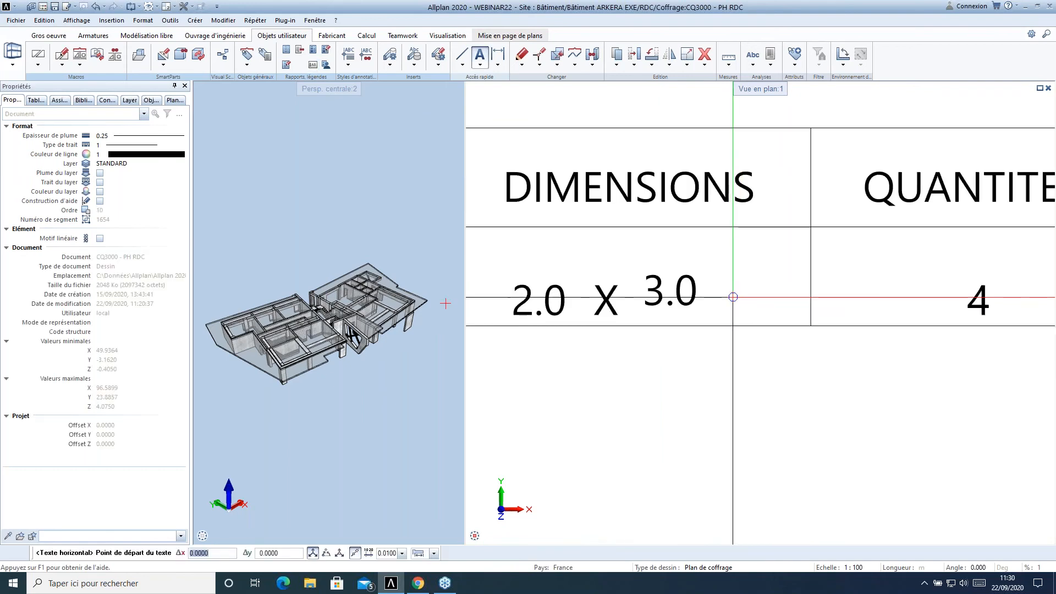
click(725, 307)
text(HT)
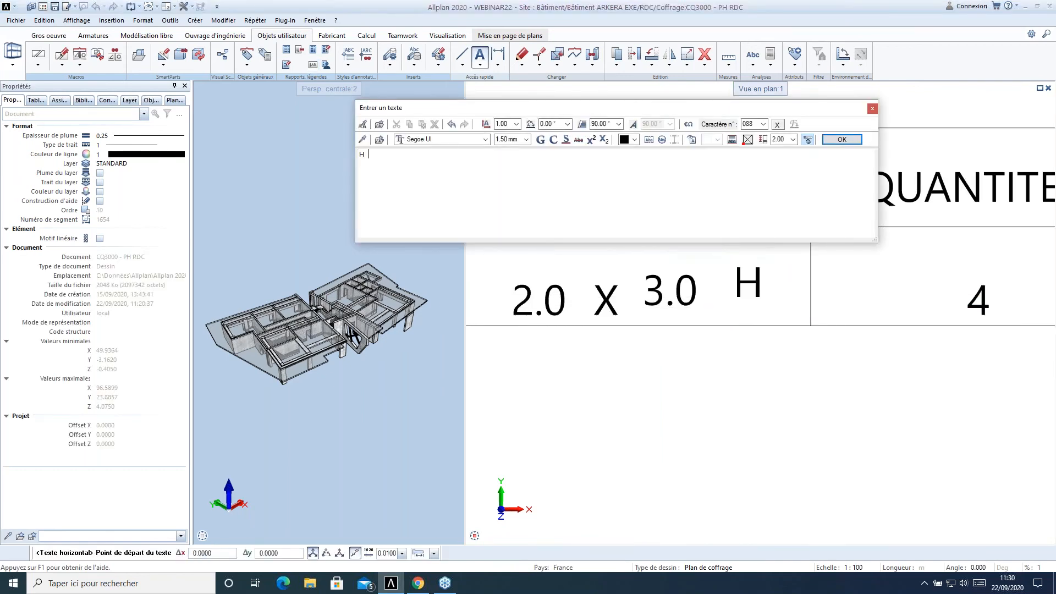
click(840, 139)
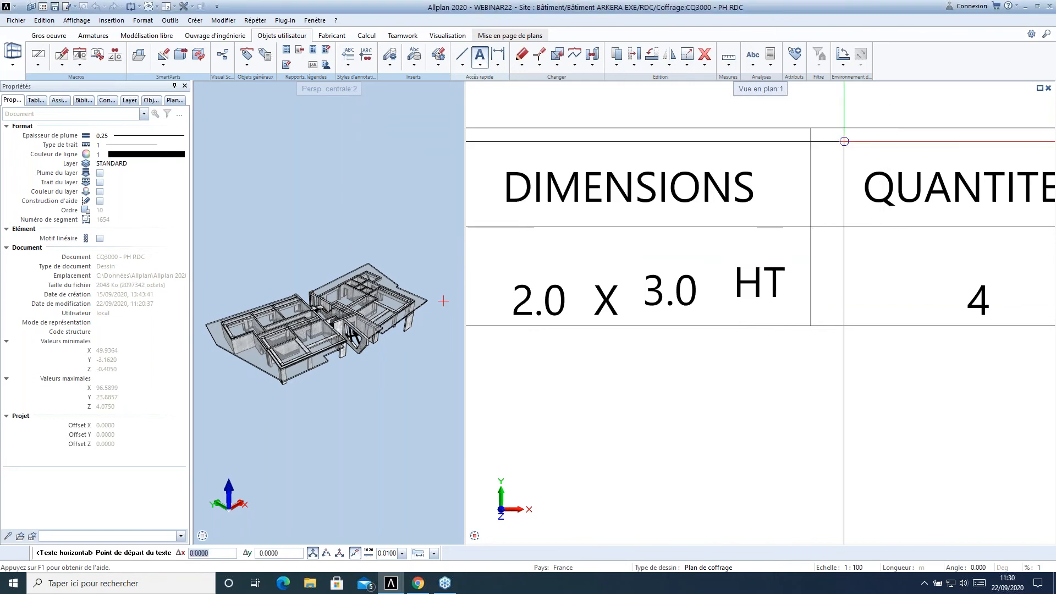
key(Escape)
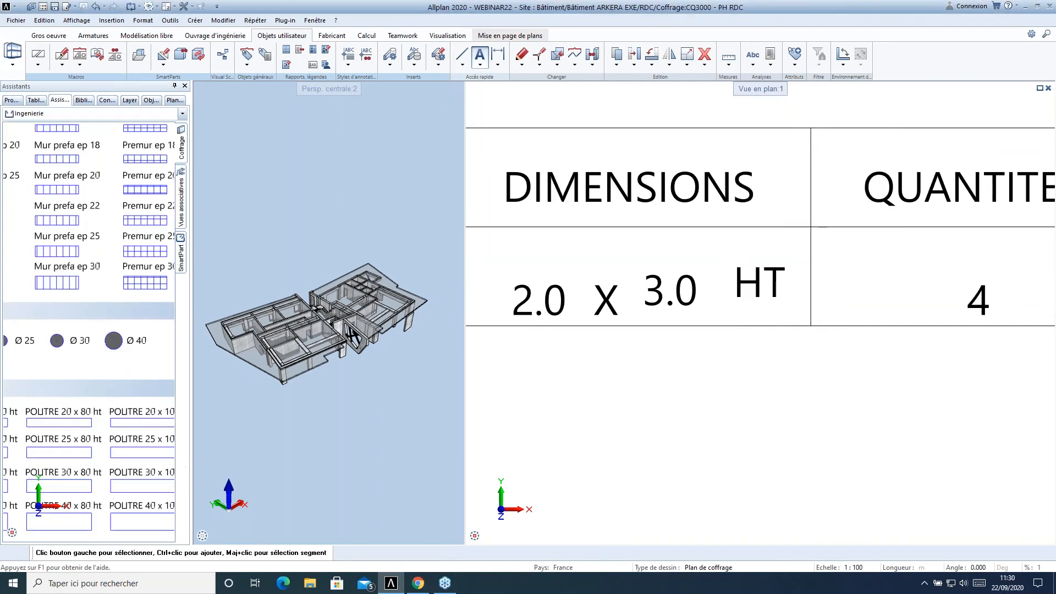
- Align the 3.0 cell and the HT text with the 2.0 X entries in the DIMENSIONS row
click(312, 65)
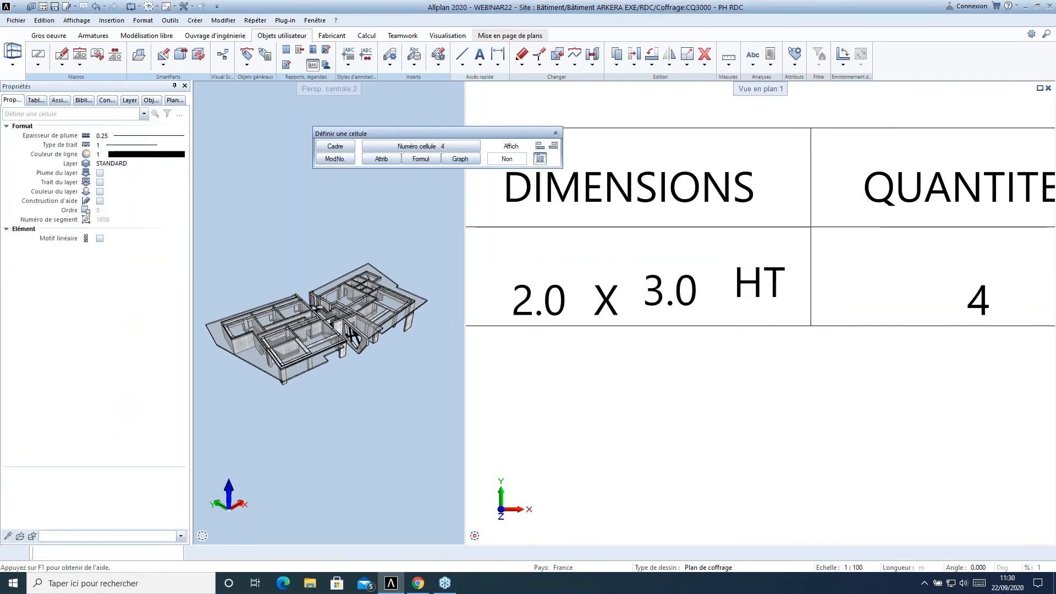
click(709, 297)
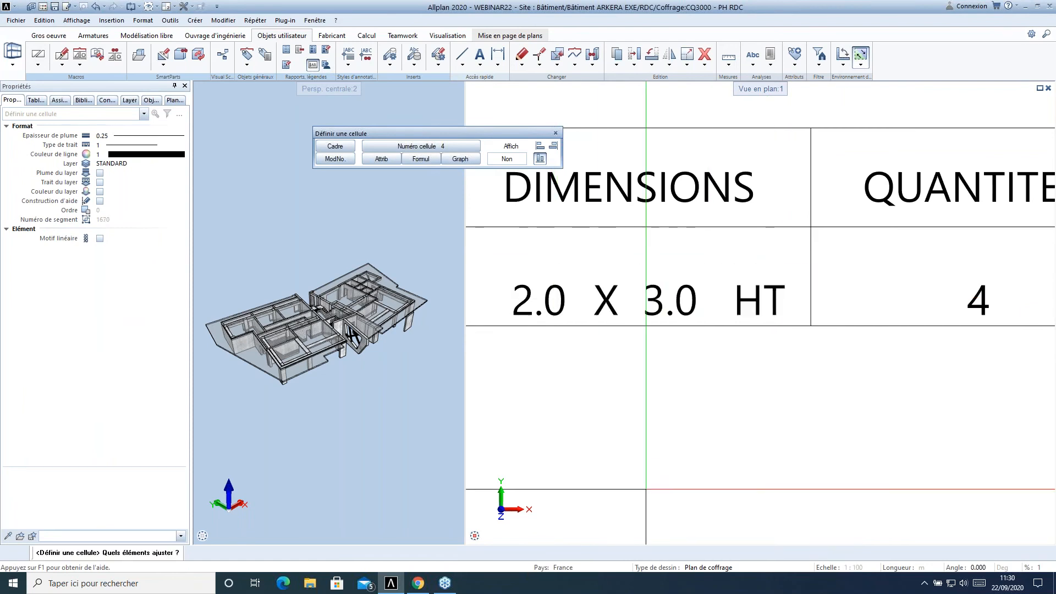
scroll(610, 352, down, 4)
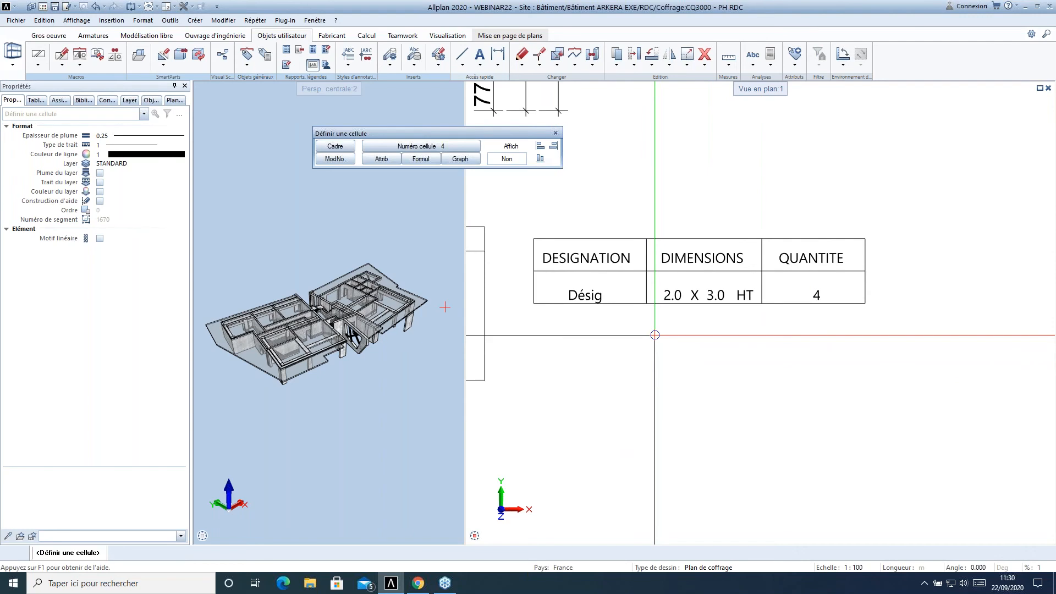
key(Escape)
- Start a new architecture legend definition and filter its elements with Objet=Baie de fenêtre or Objet=Baie de porte
click(313, 49)
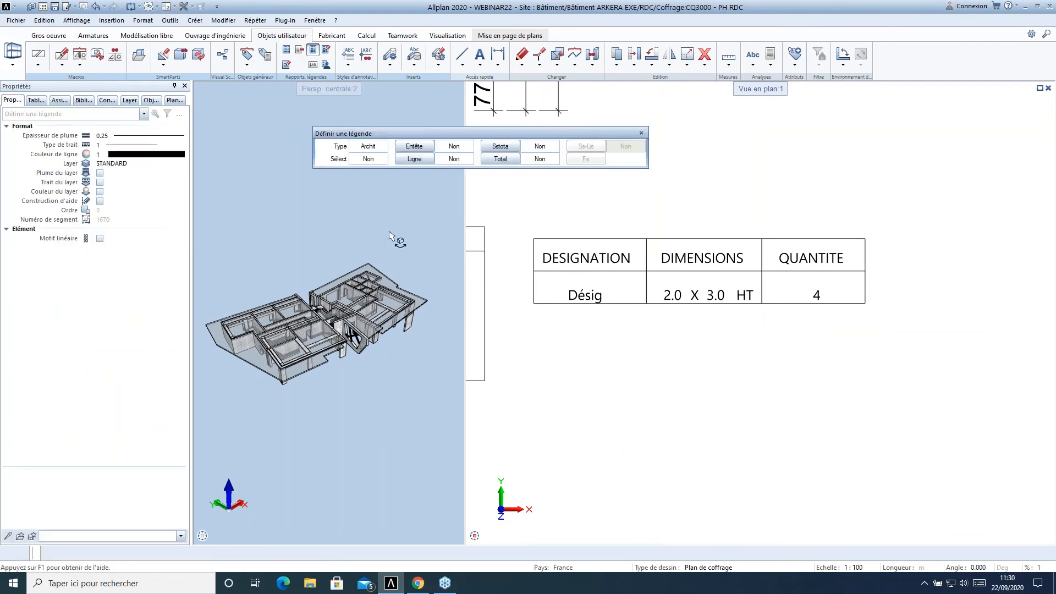
click(368, 158)
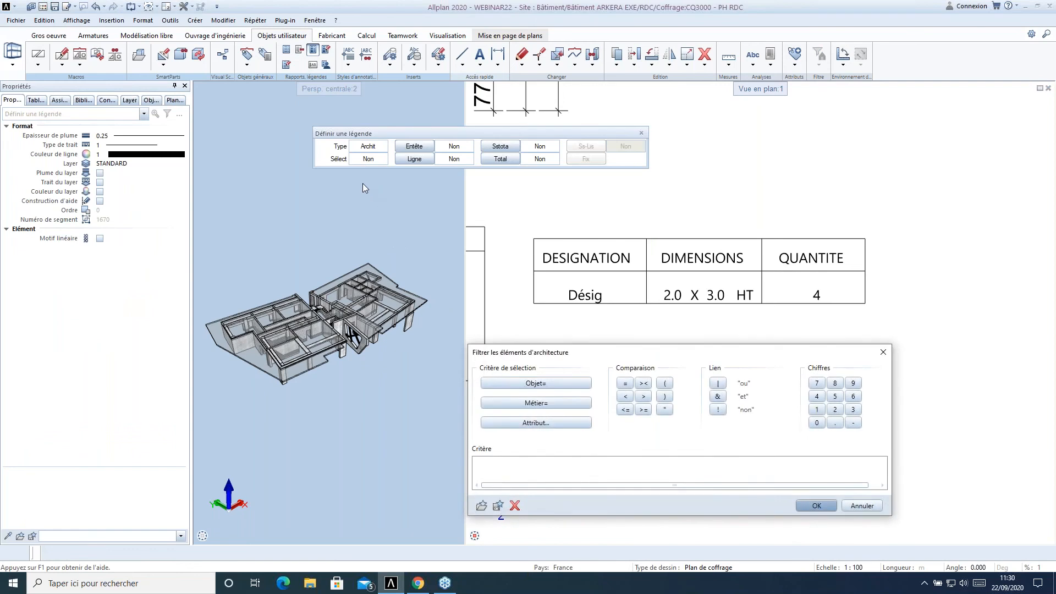
click(559, 383)
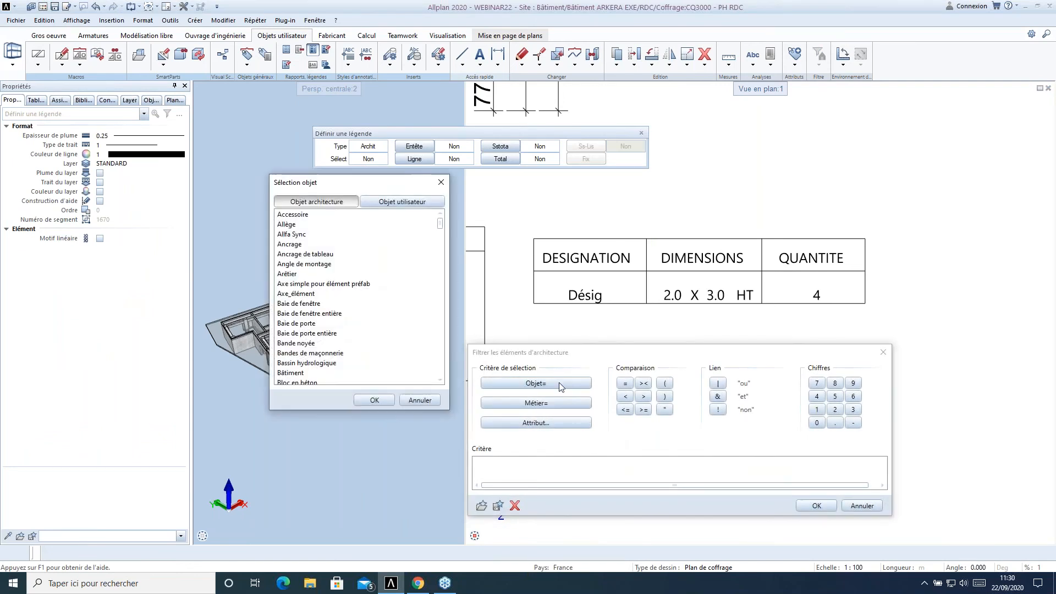
click(304, 304)
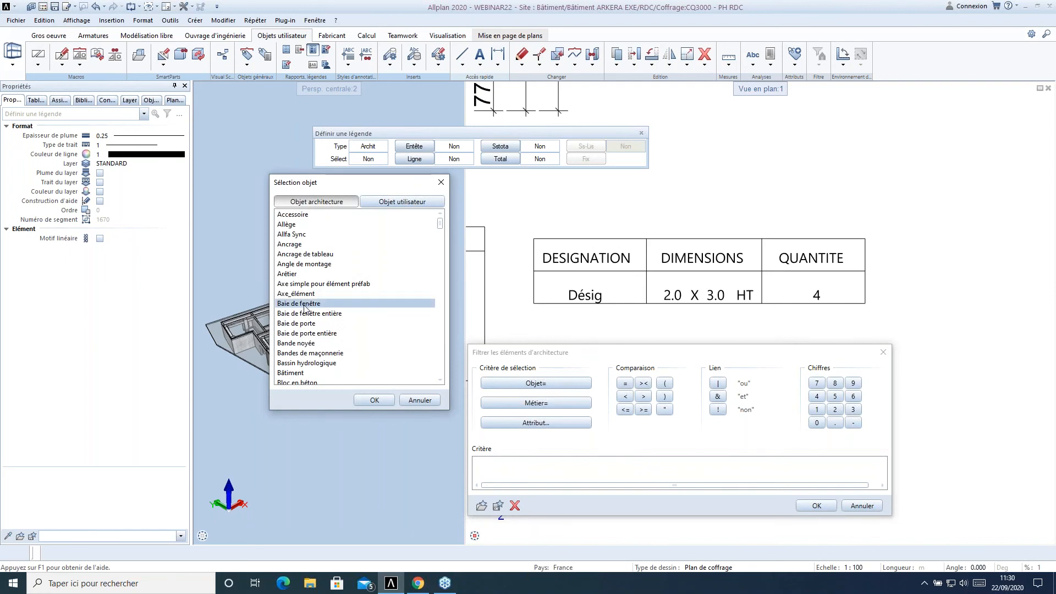
click(373, 400)
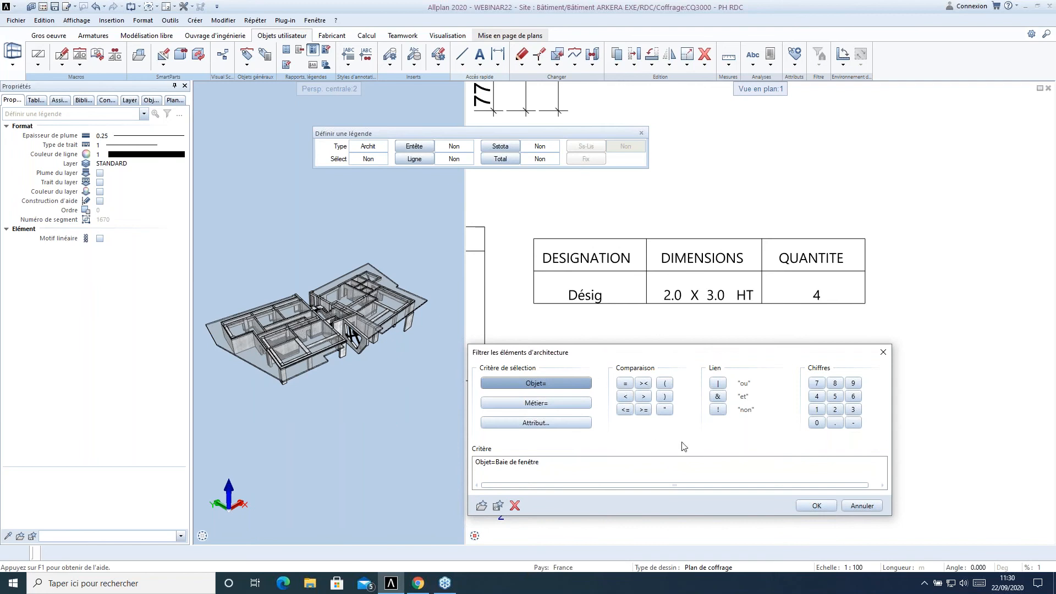
click(718, 384)
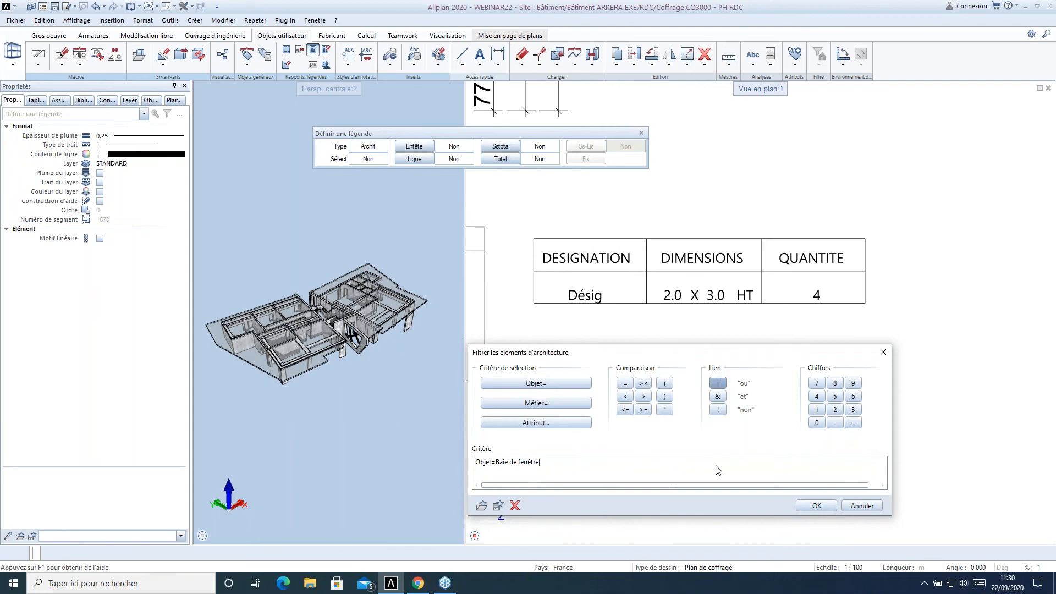
click(517, 384)
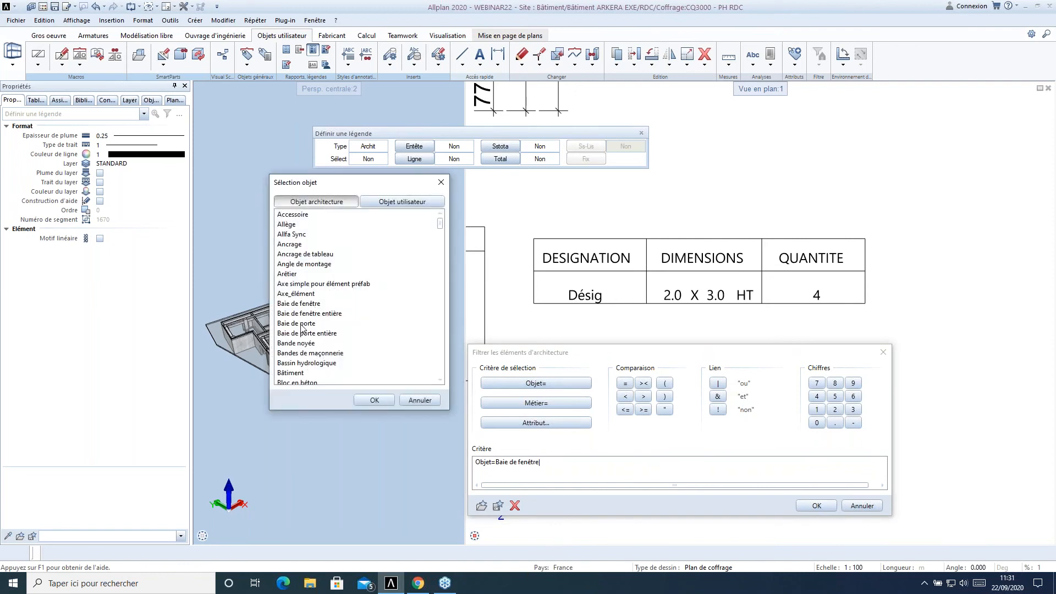
click(304, 324)
click(373, 400)
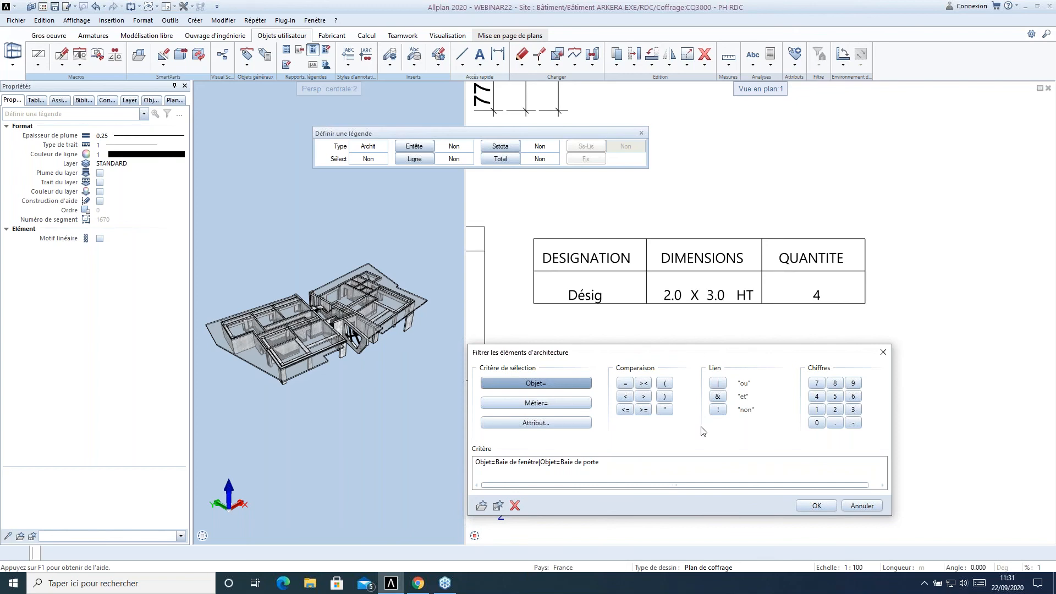
click(817, 506)
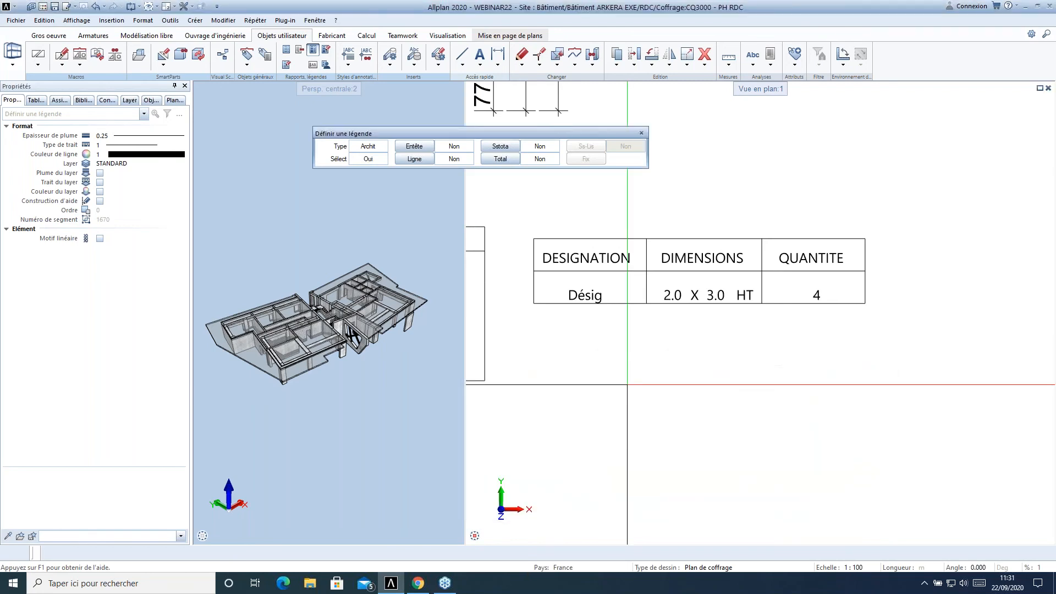
- Assign the title row as the legend's header and the Désig row as its line, setting the line spacing at the table's lower-right corner
middle_drag(612, 344, 595, 378)
click(414, 146)
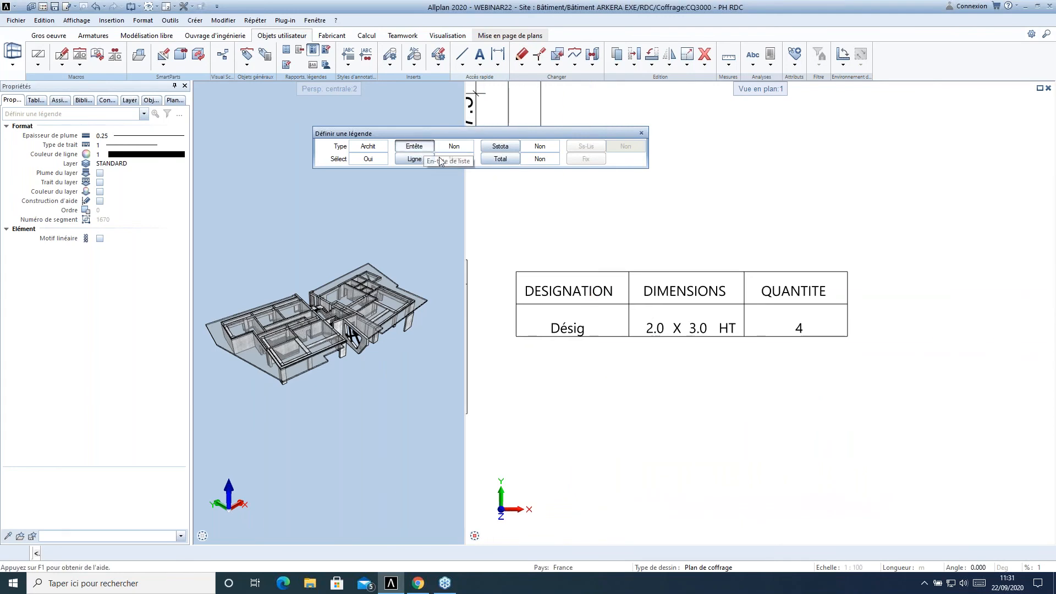
click(744, 290)
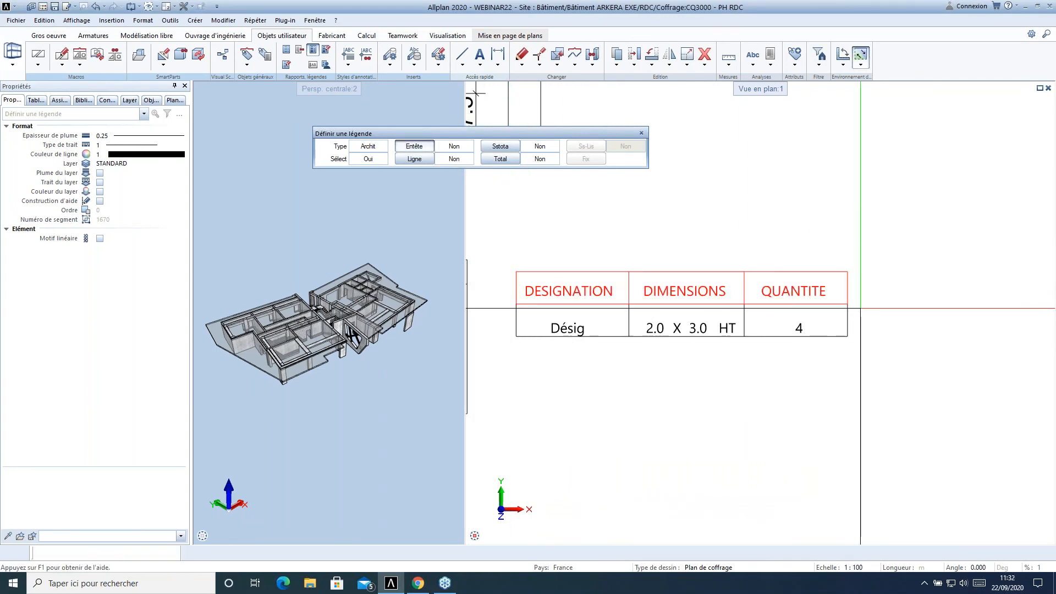
click(414, 159)
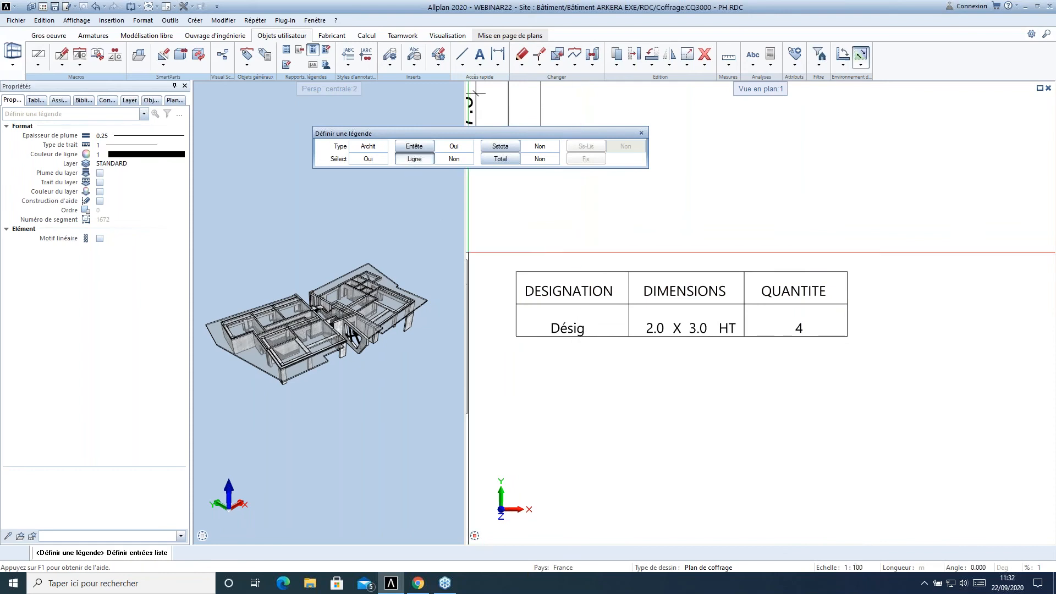
click(538, 321)
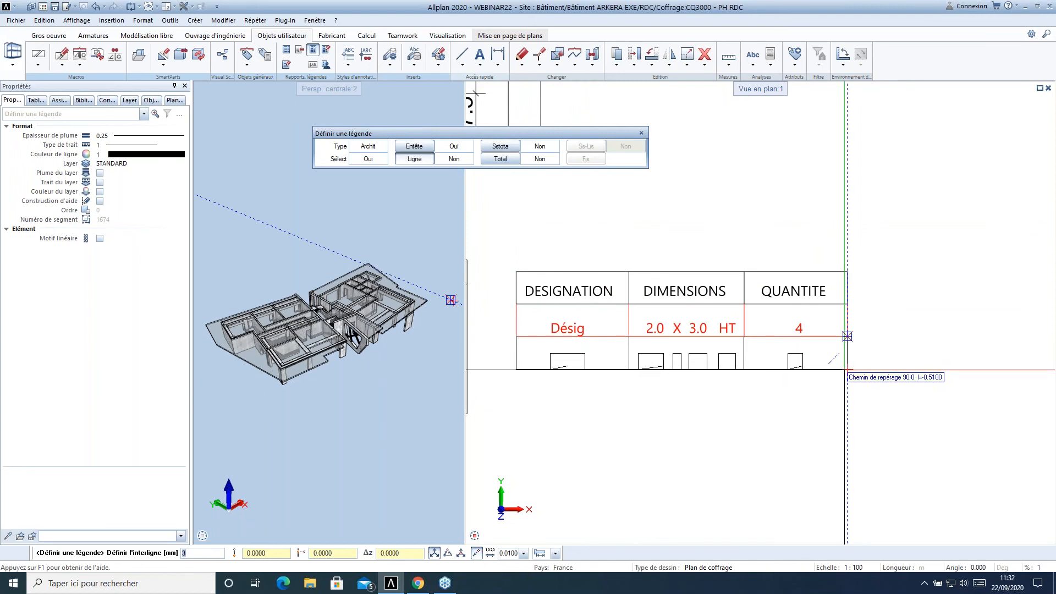
scroll(845, 370, up, 2)
click(848, 368)
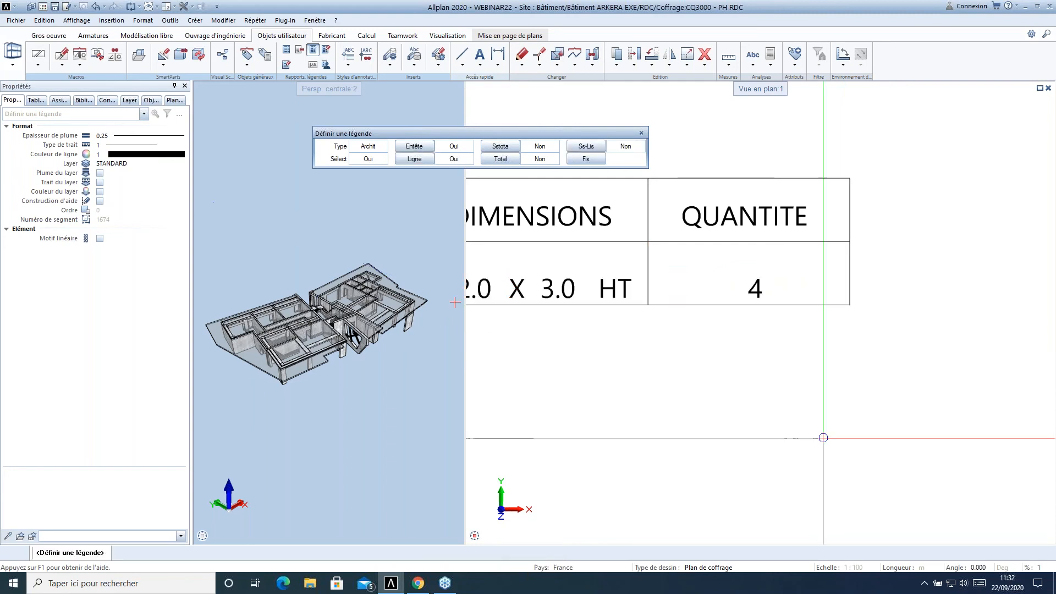
scroll(854, 379, down, 3)
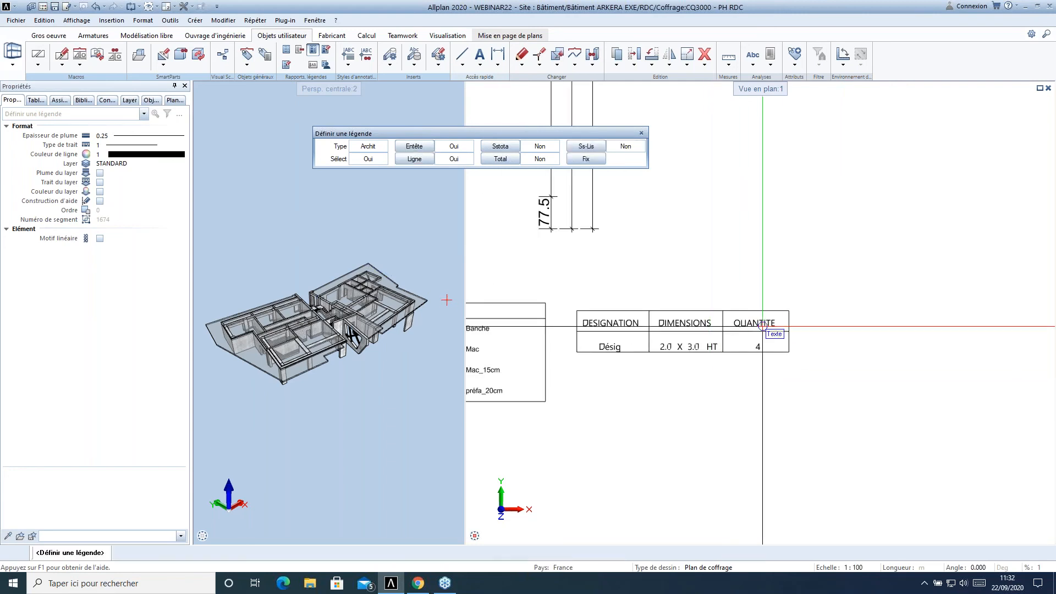
- Save the legend in the Bureau directory's WEBINAR file as list entry 2 named PORTE/FENETRE
click(586, 158)
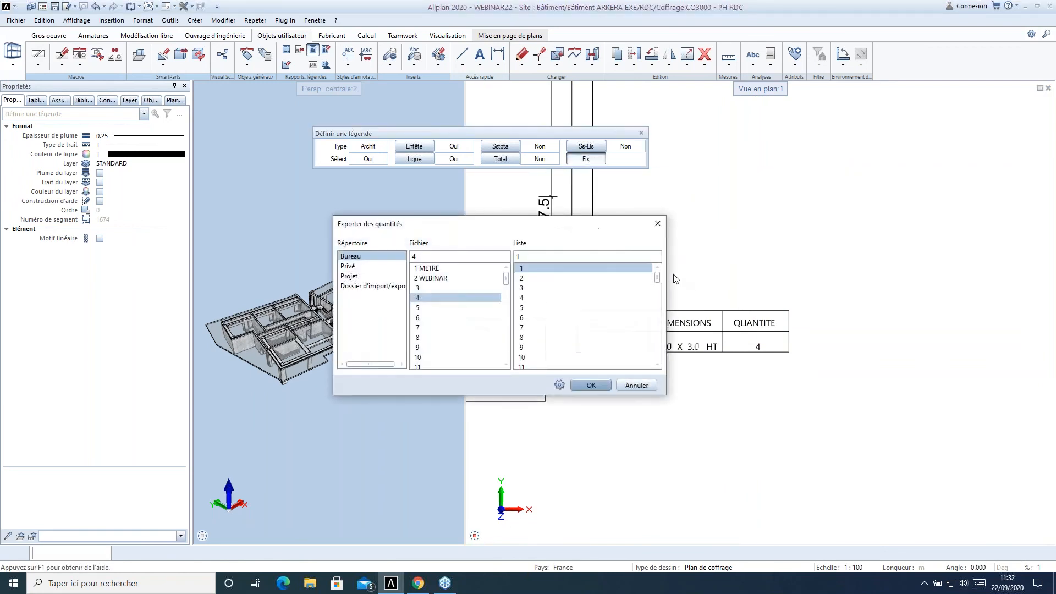
click(431, 278)
click(528, 277)
key(Escape)
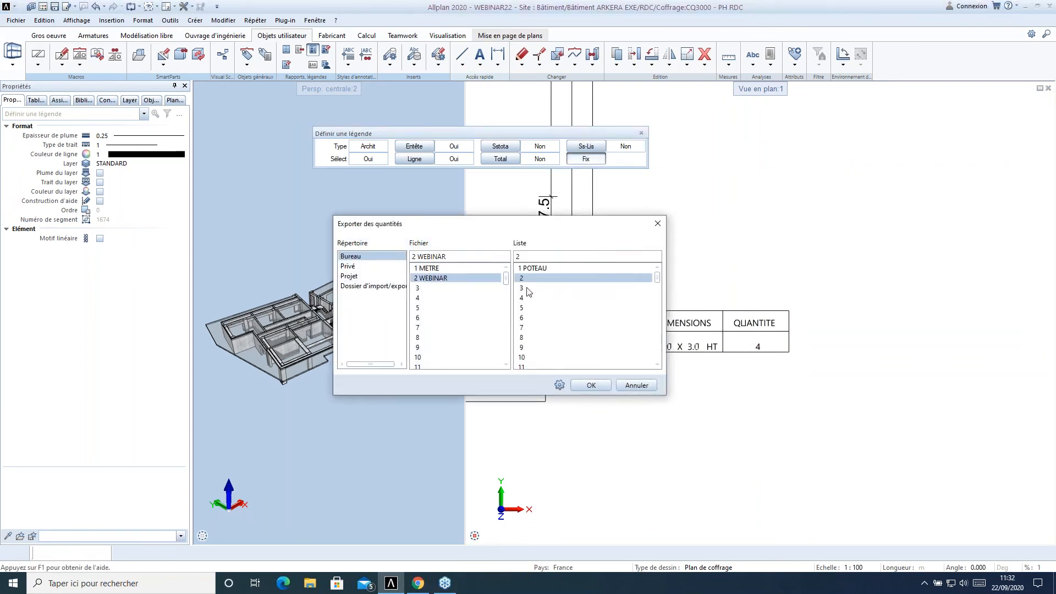
click(532, 279)
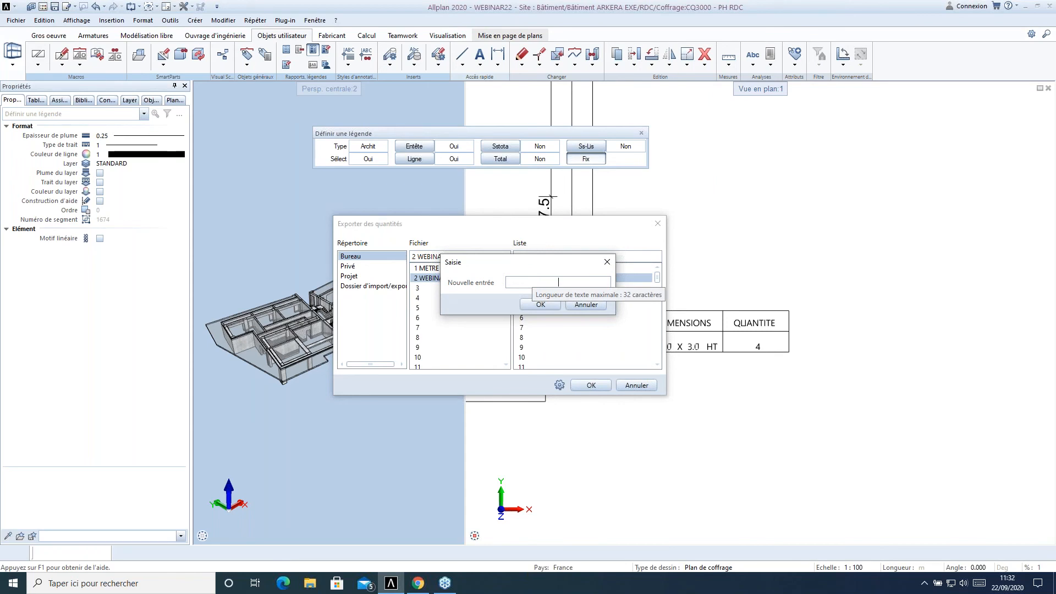
text(PO)
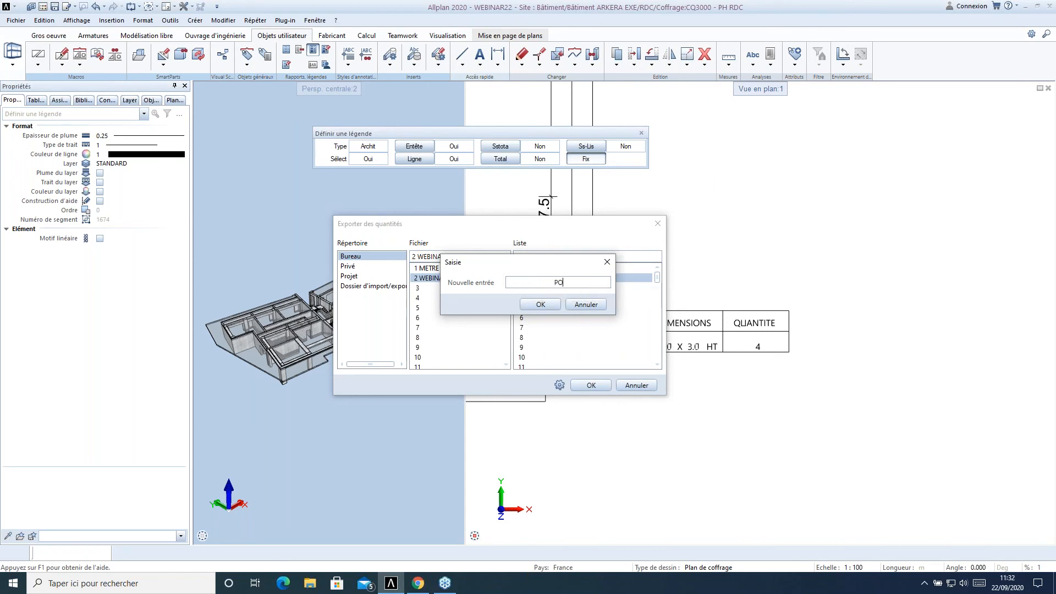
text(RTE/FENETRE)
key(Return)
click(591, 385)
scroll(584, 401, down, 5)
key(Escape)
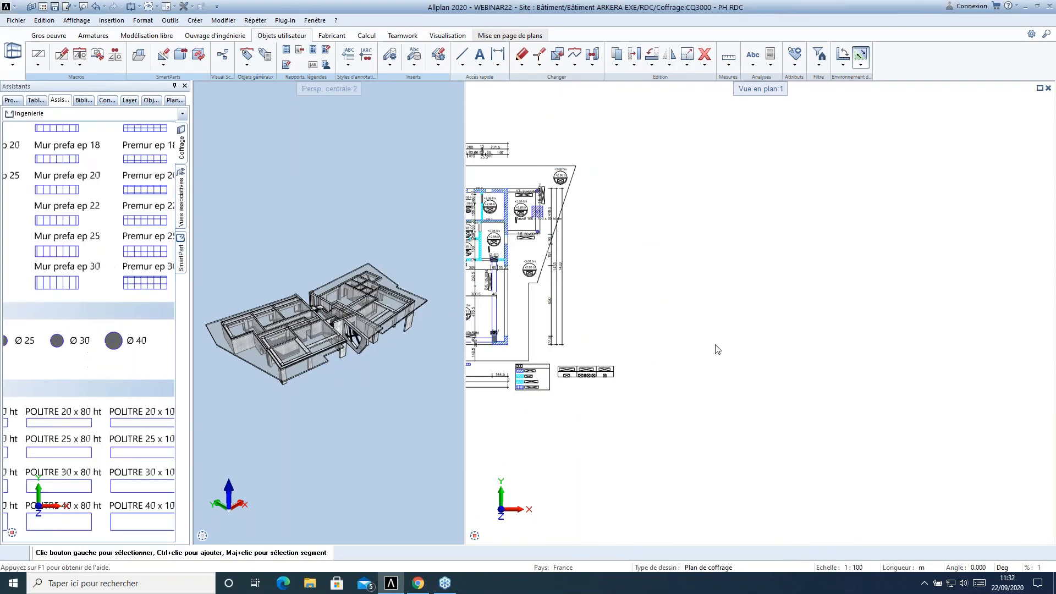
- Insert the associative PORTE/FENETRE legend from the Bureau directory's WEBINAR file in the empty area beside the floor plan
click(770, 64)
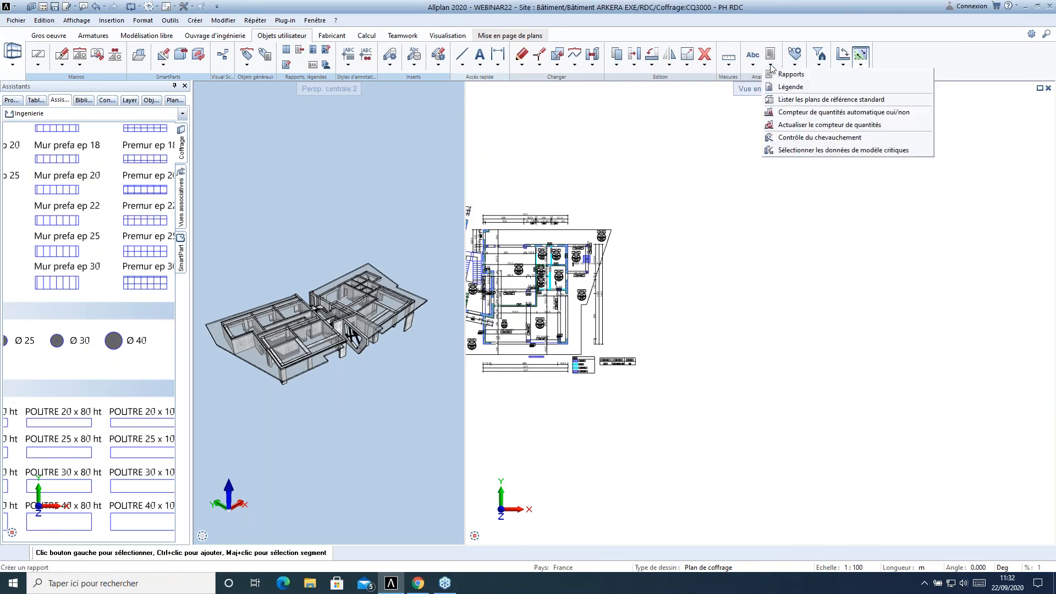
click(793, 87)
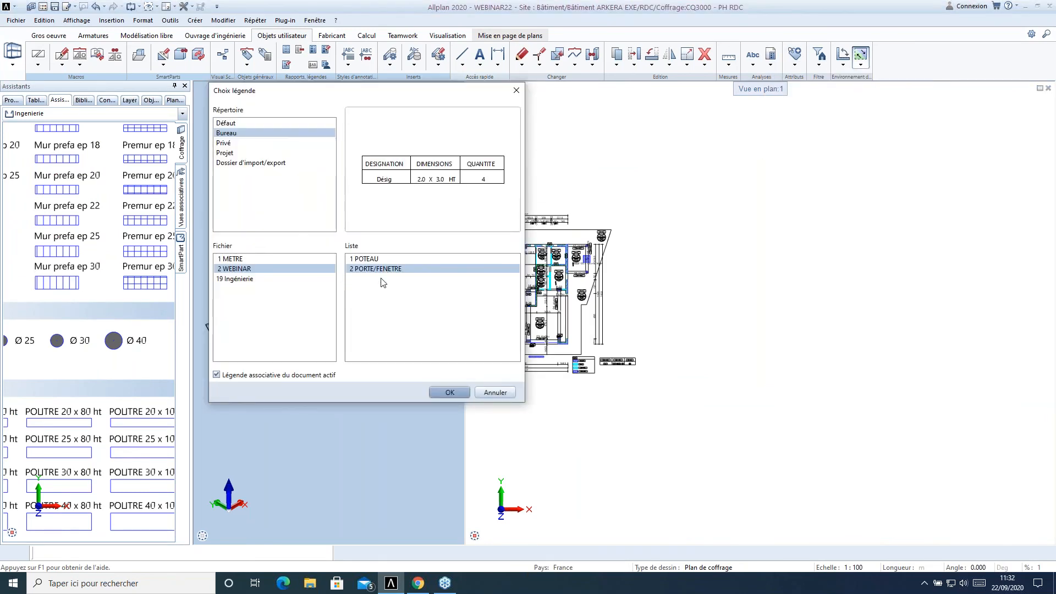
click(449, 392)
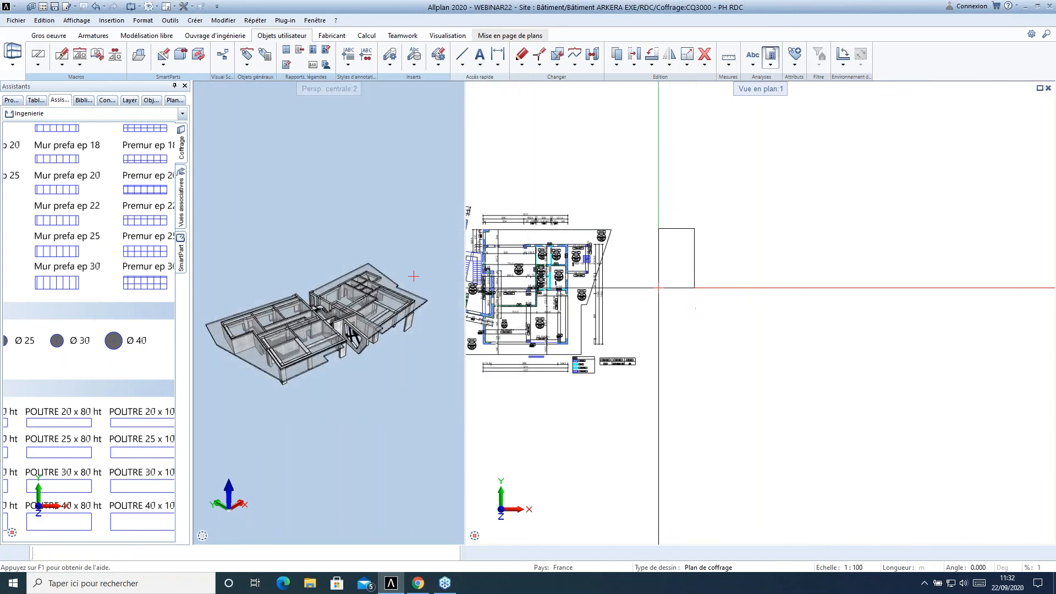
scroll(662, 274, up, 2)
middle_drag(616, 281, 620, 303)
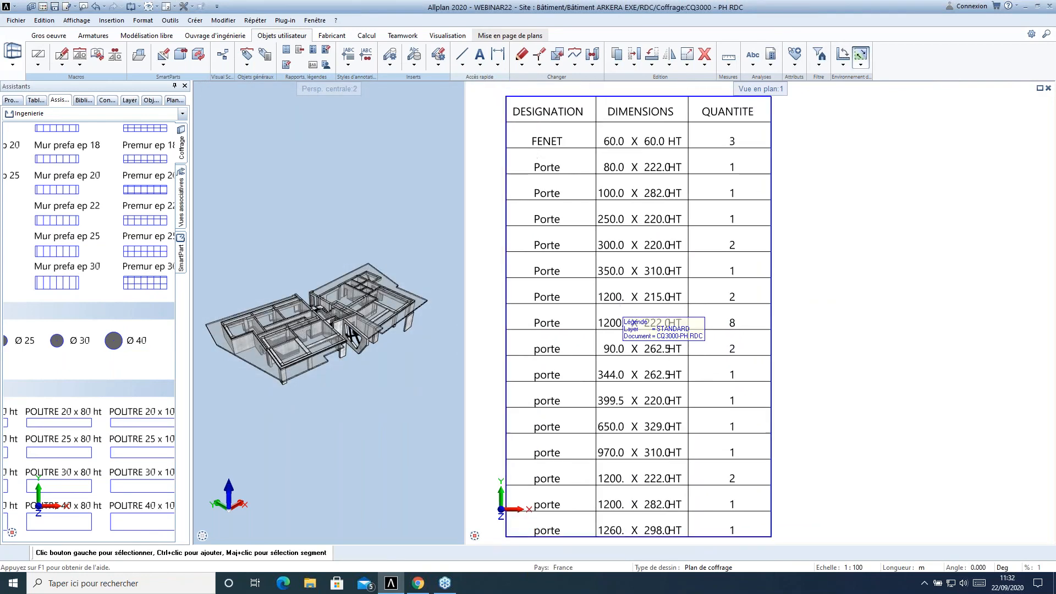
- Open the PORTE/FENETRE legend from the Bureau directory's WEBINAR file for modification
scroll(621, 303, down, 1)
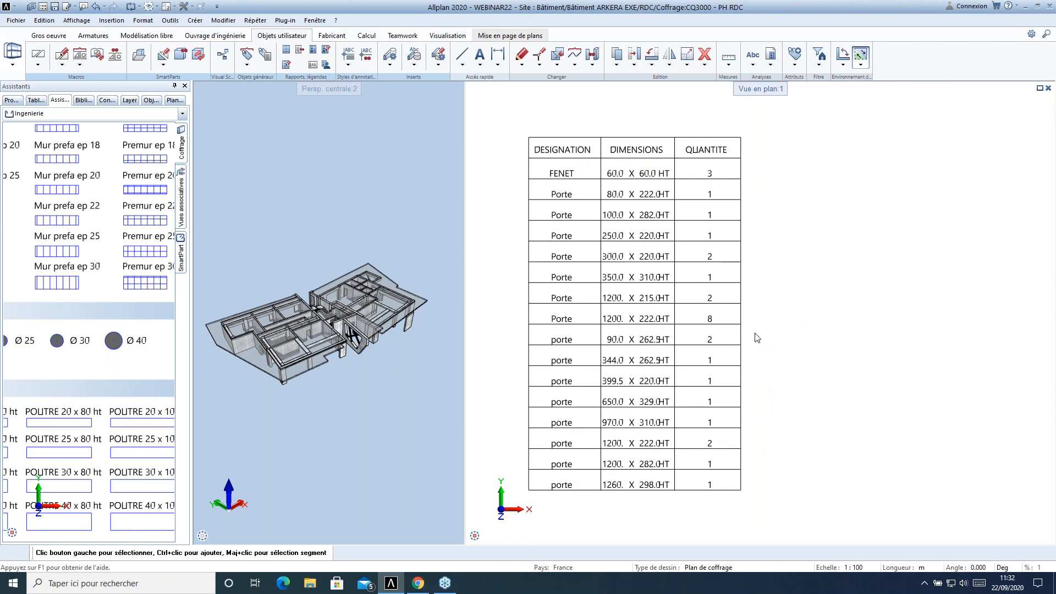
scroll(665, 187, up, 2)
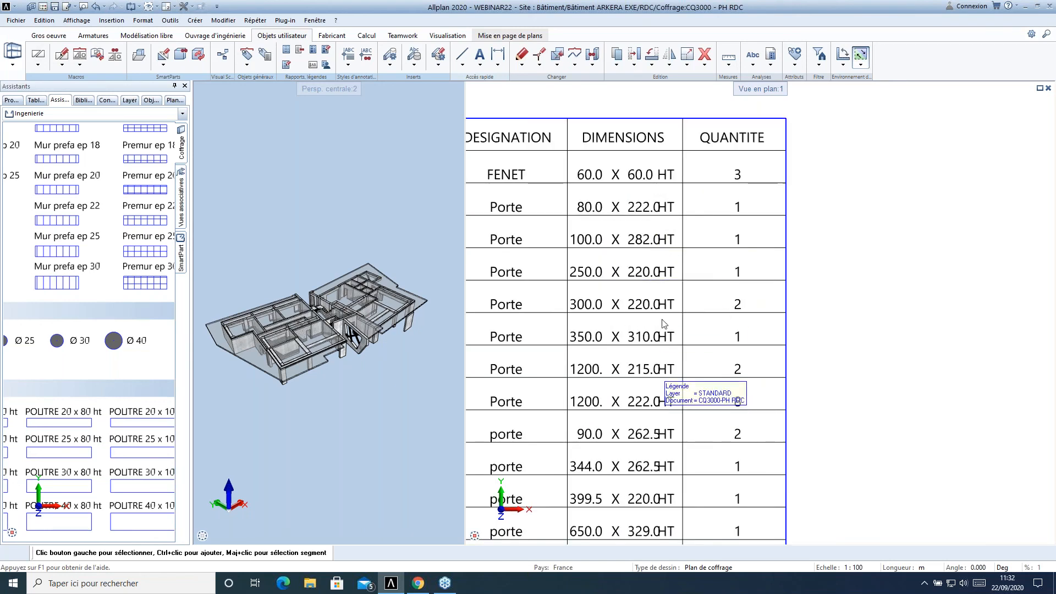
scroll(654, 380, down, 2)
middle_drag(654, 385, 654, 312)
scroll(657, 324, down, 1)
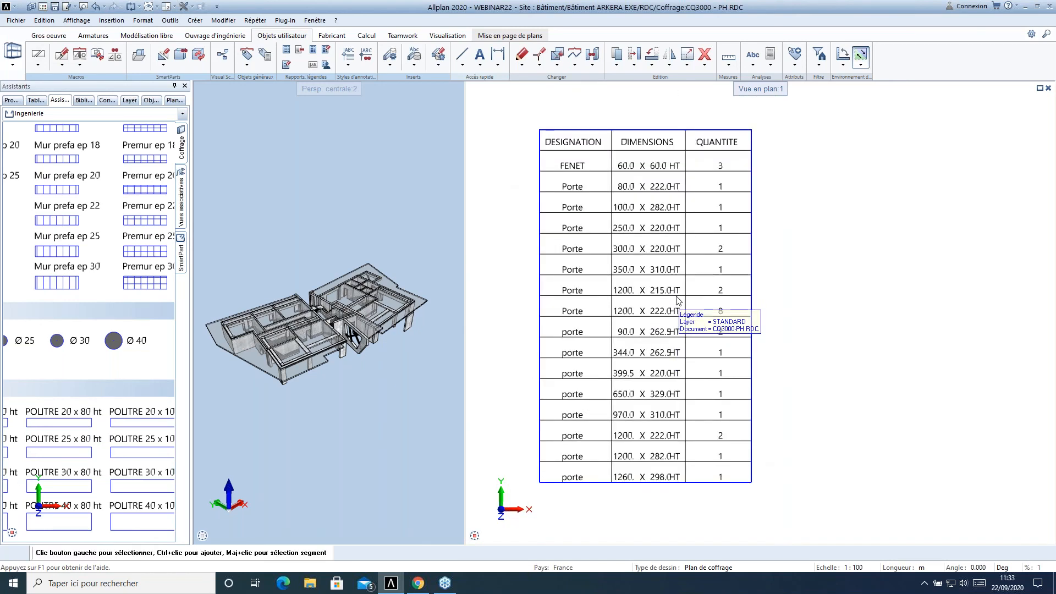
click(312, 64)
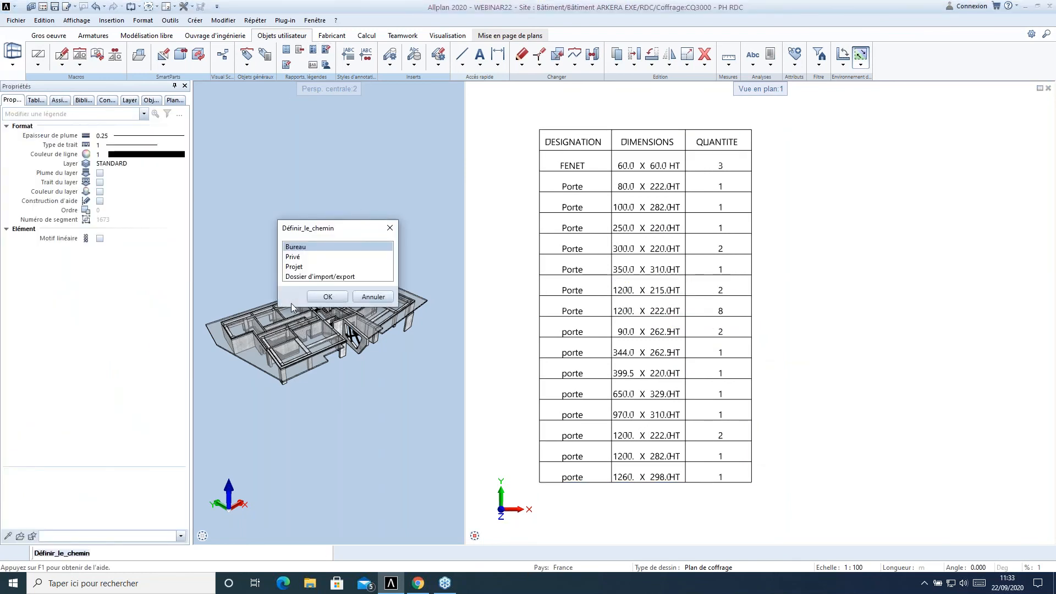
click(334, 298)
drag(867, 161, 329, 146)
click(308, 344)
click(388, 455)
- Set the output format of the legend line's Désig cell to A10
click(447, 159)
click(336, 323)
click(643, 377)
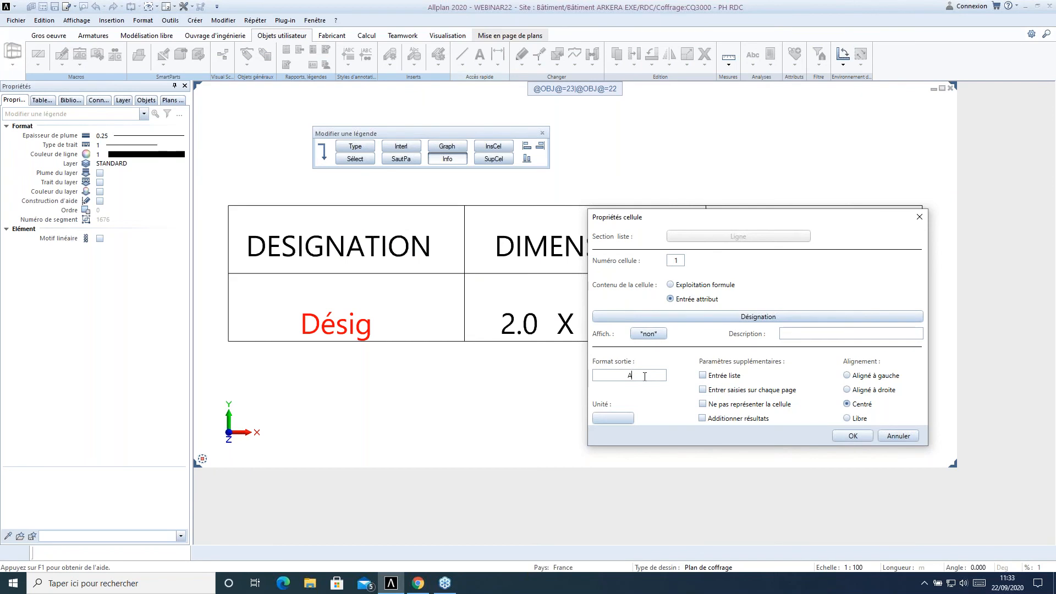
key(Return)
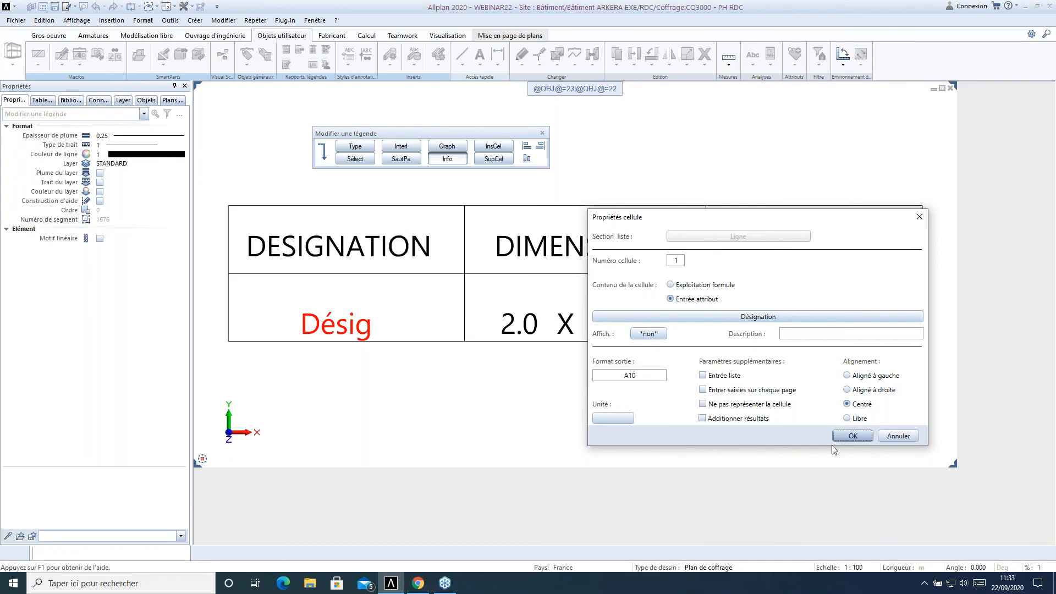
click(853, 435)
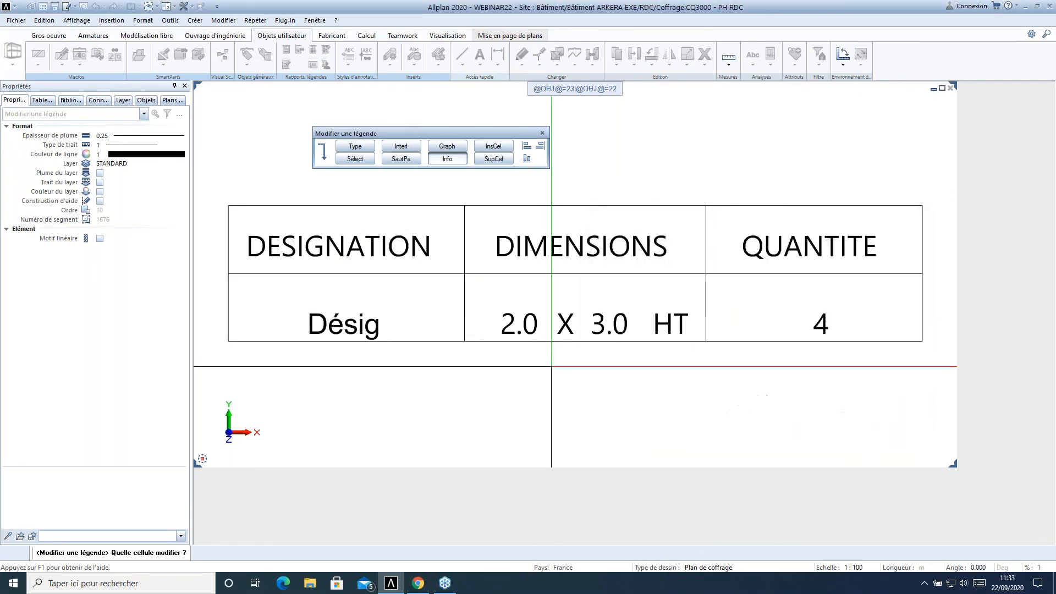
- Review the output format and unit options of the 2.0 length cell in the legend line
click(514, 325)
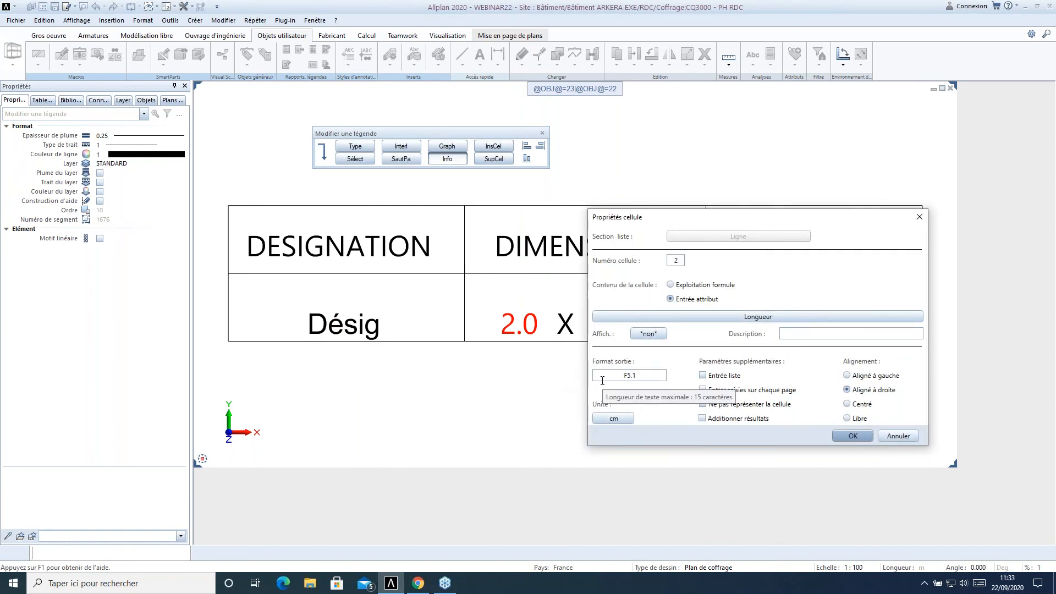
click(613, 418)
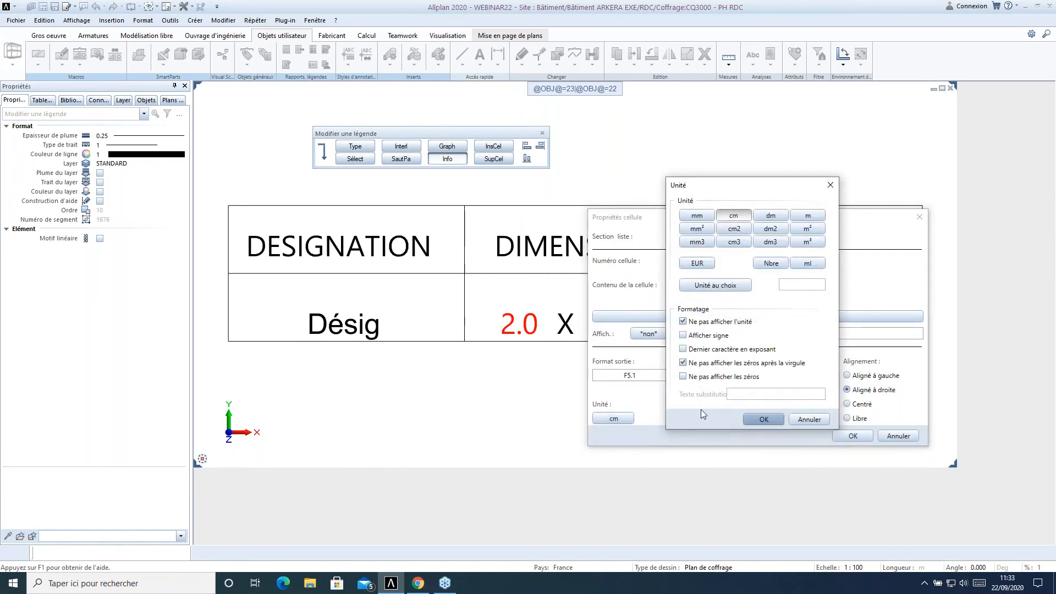
click(762, 419)
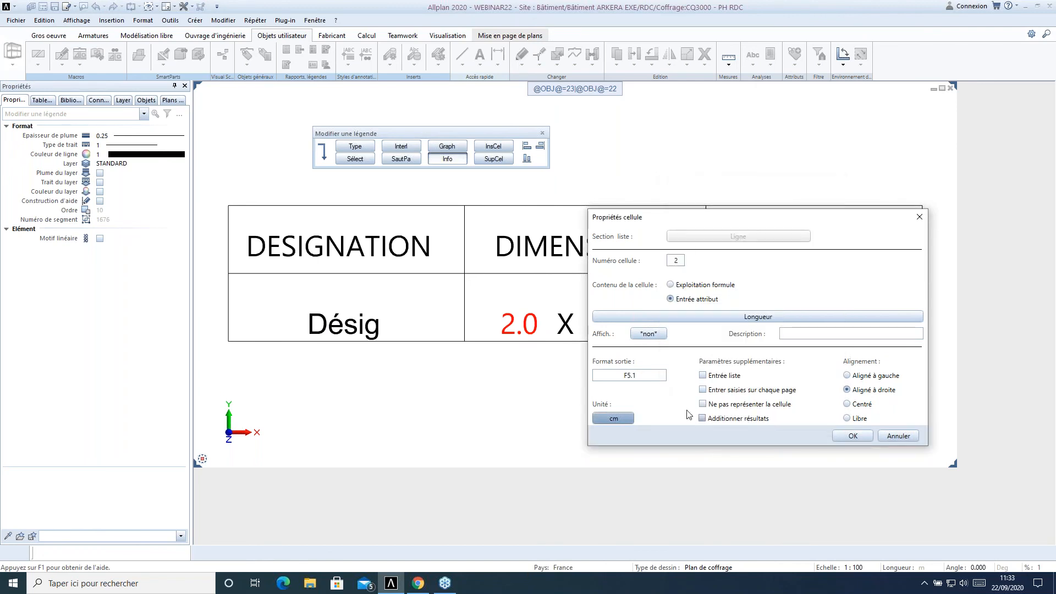
click(847, 436)
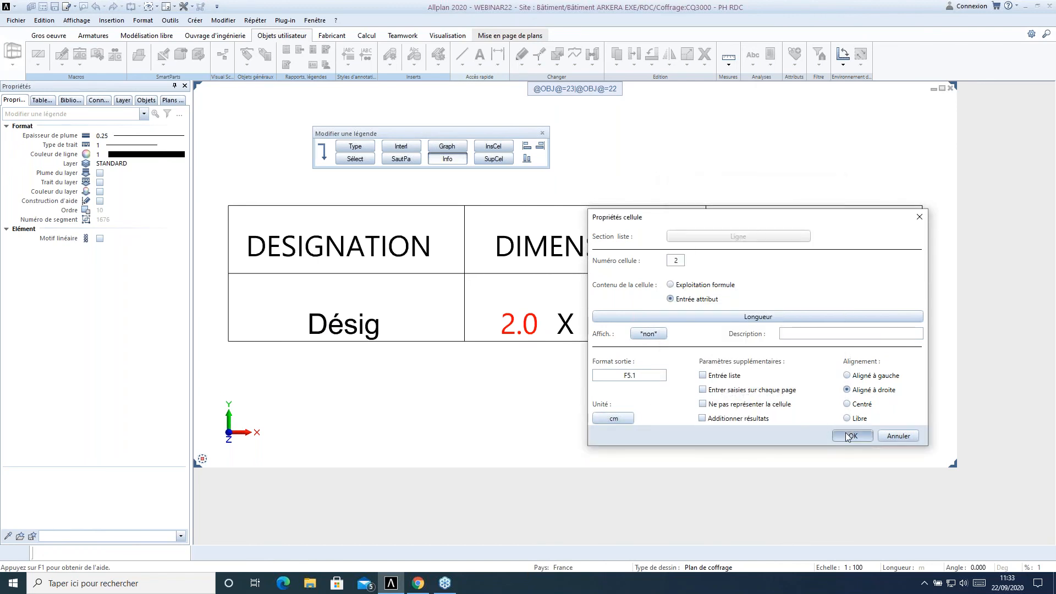
- Move the HT text in the DIMENSIONS column slightly towards the QUANTITE column, and close the legend definition
click(322, 151)
click(395, 158)
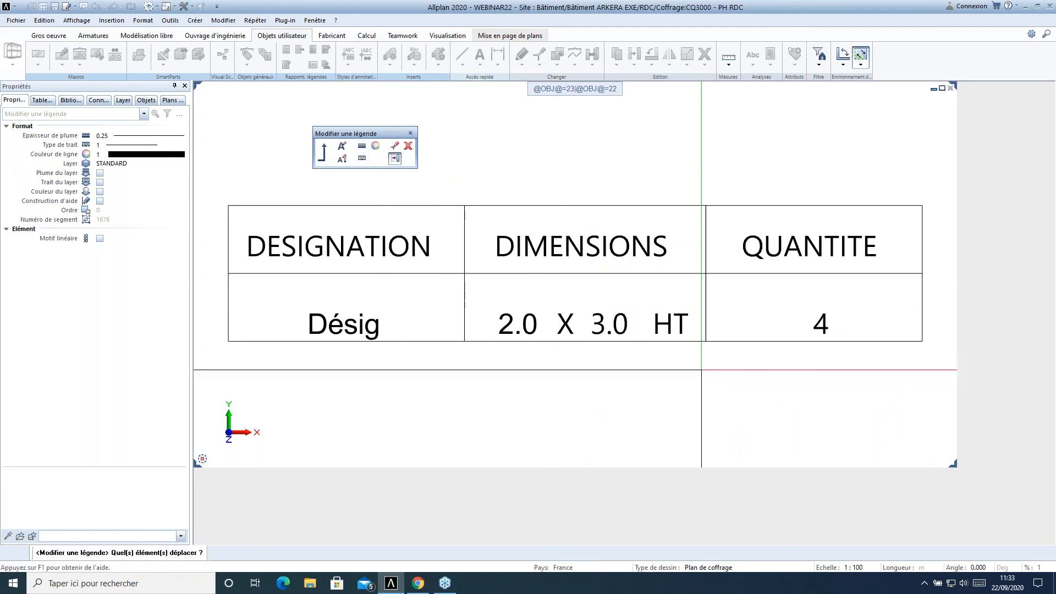
click(675, 323)
click(650, 394)
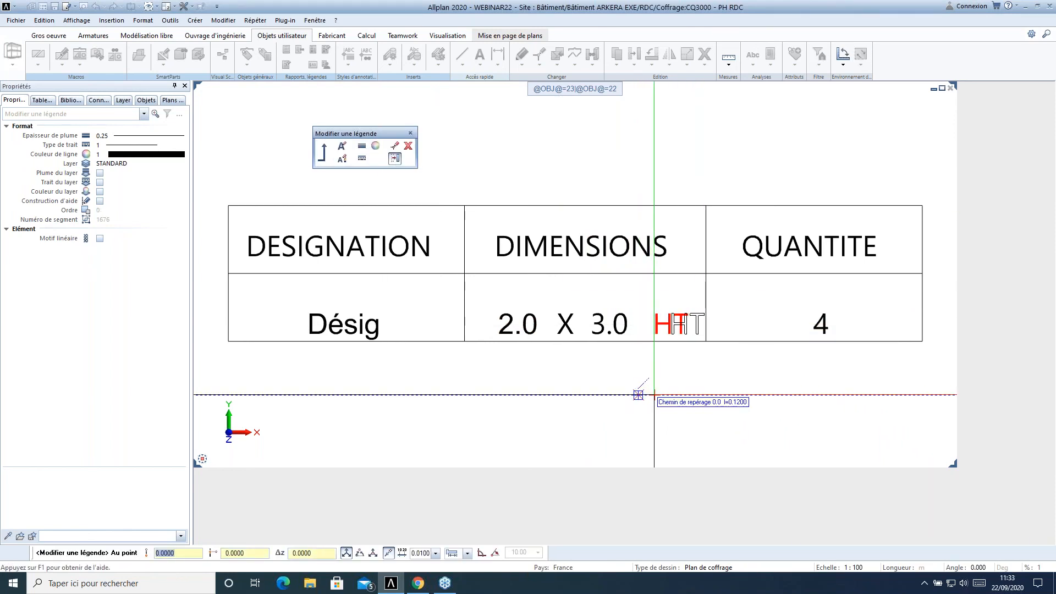
click(629, 419)
key(Escape)
key(Escape)
click(496, 292)
click(563, 332)
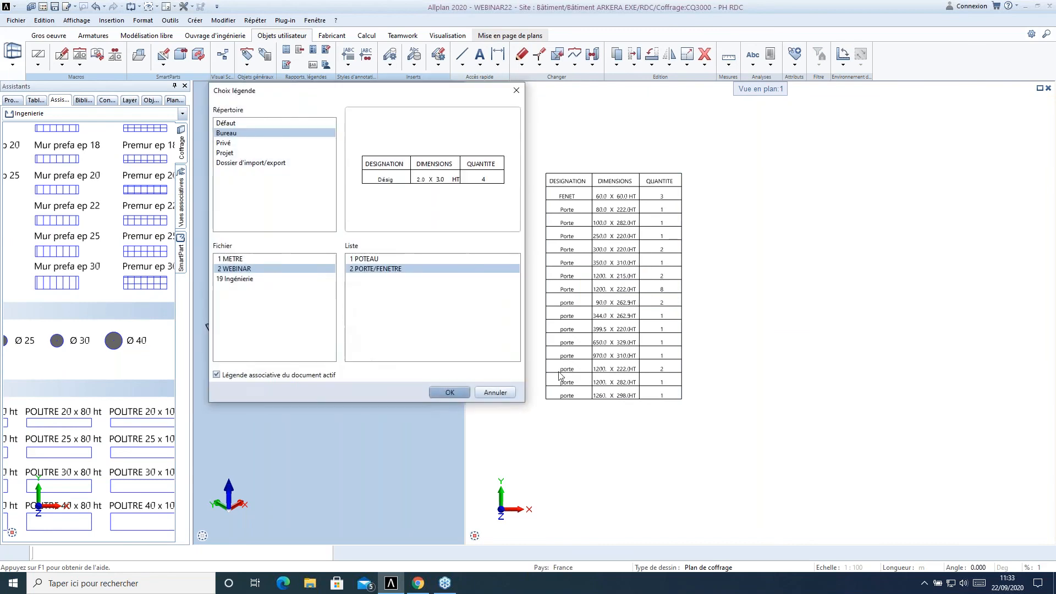
- Insert the associative PORTE/FENETRE legend from the Bureau directory's WEBINAR file beside the existing door and window table
click(432, 390)
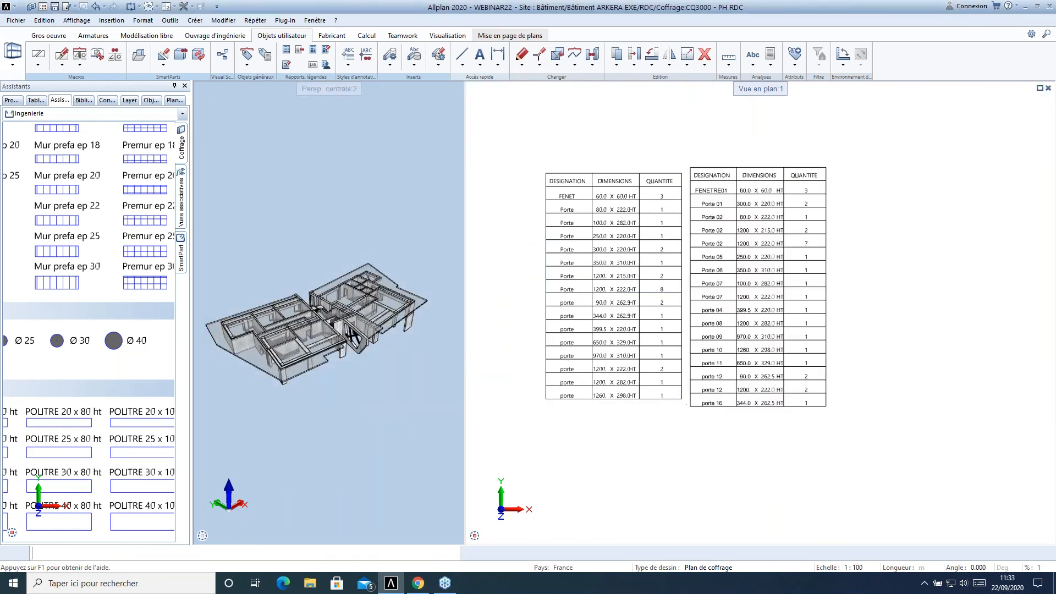
click(769, 274)
scroll(769, 274, up, 2)
middle_drag(769, 274, 713, 305)
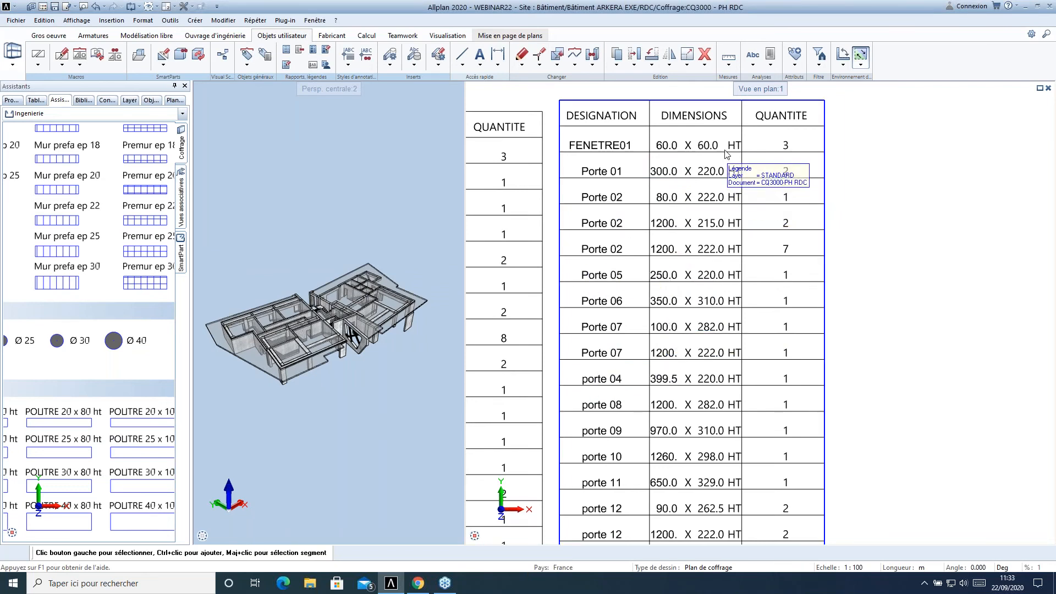
- Place three circular columns in a vertical row outside the wall corner next to the Pot 1 column
scroll(727, 154, down, 4)
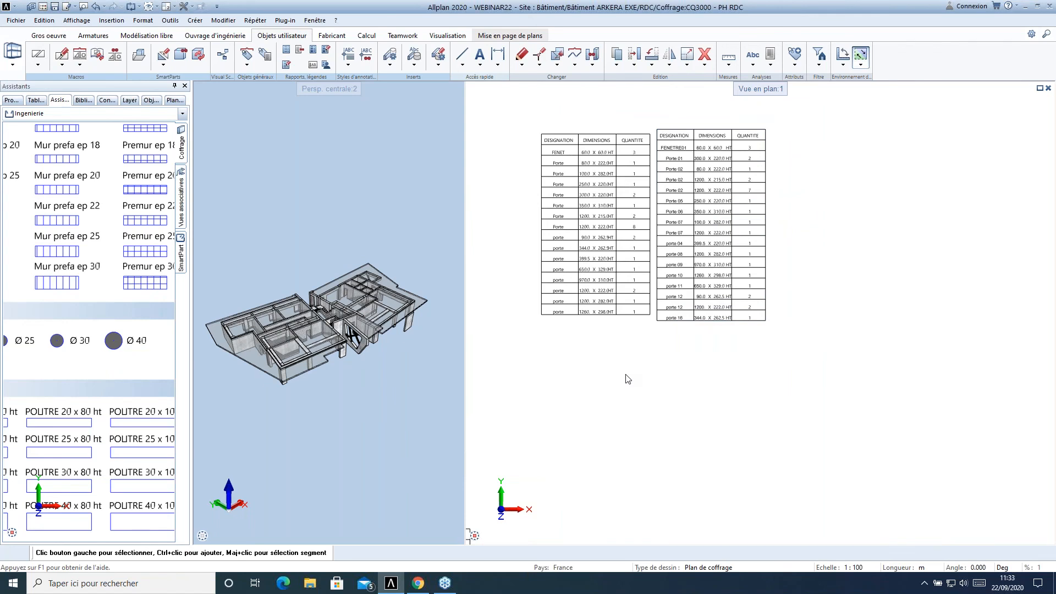
scroll(742, 341, down, 3)
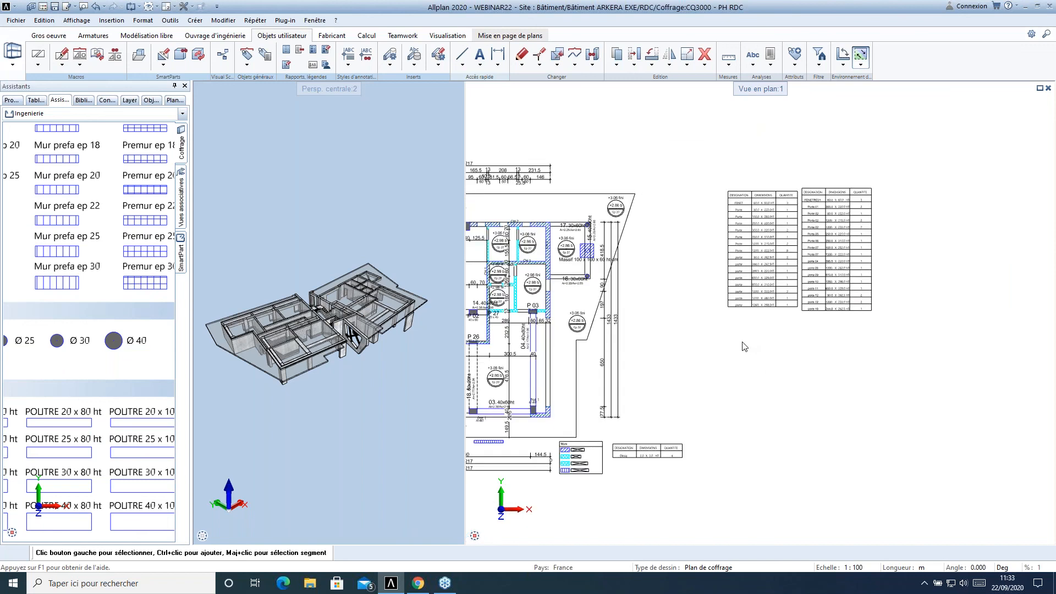
middle_drag(591, 450, 690, 396)
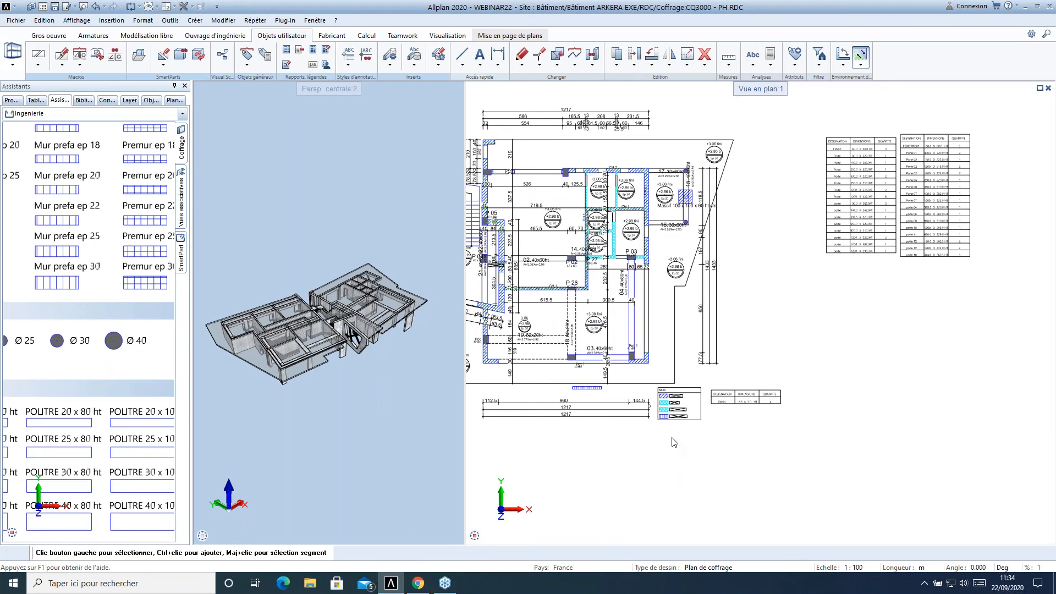
scroll(668, 411, up, 3)
middle_drag(606, 363, 637, 357)
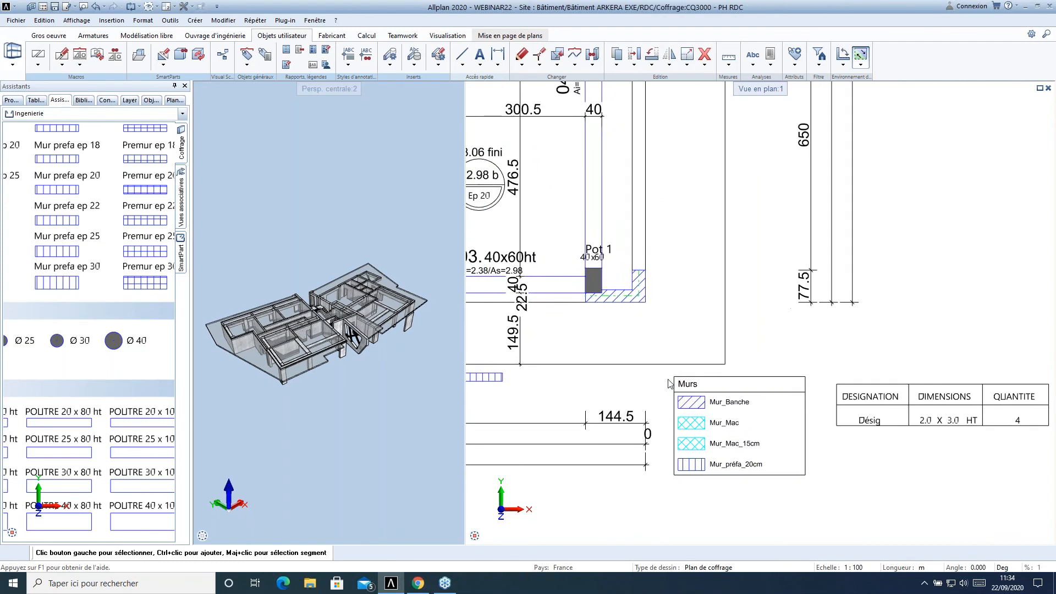
double_click(599, 283)
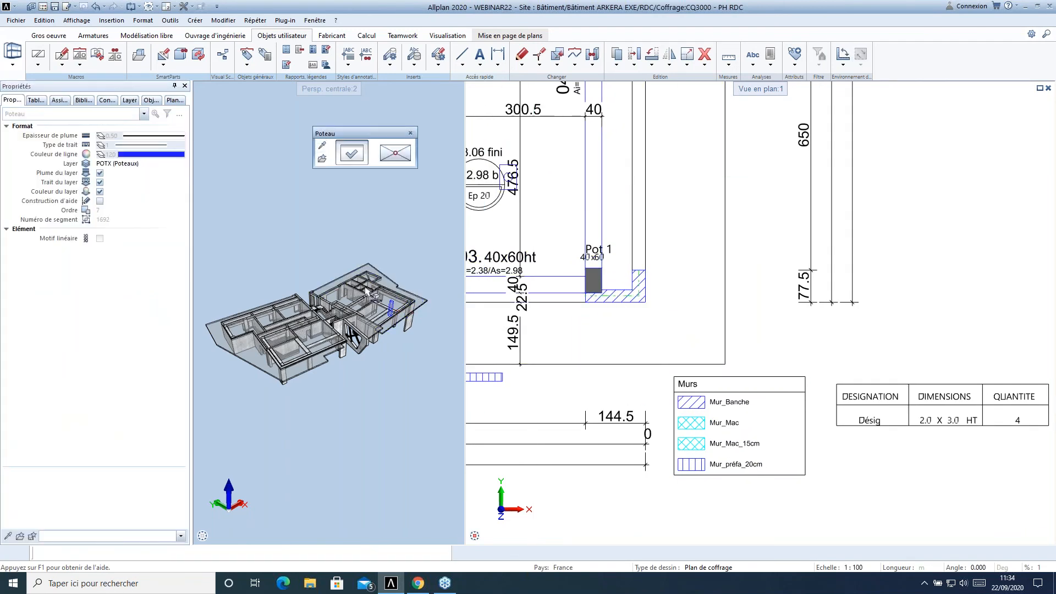
click(607, 129)
click(880, 451)
click(697, 346)
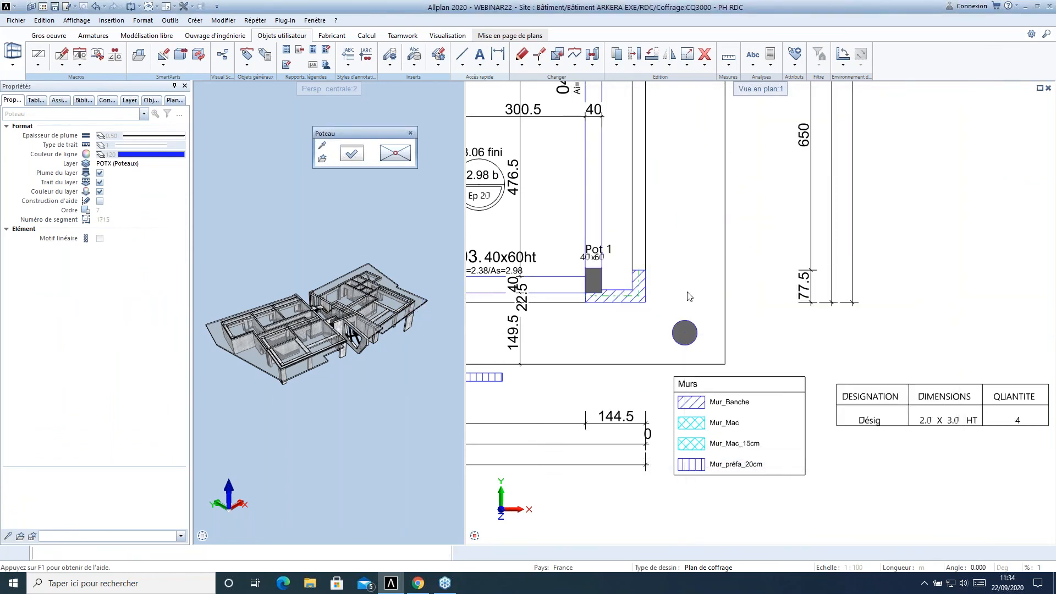
click(685, 262)
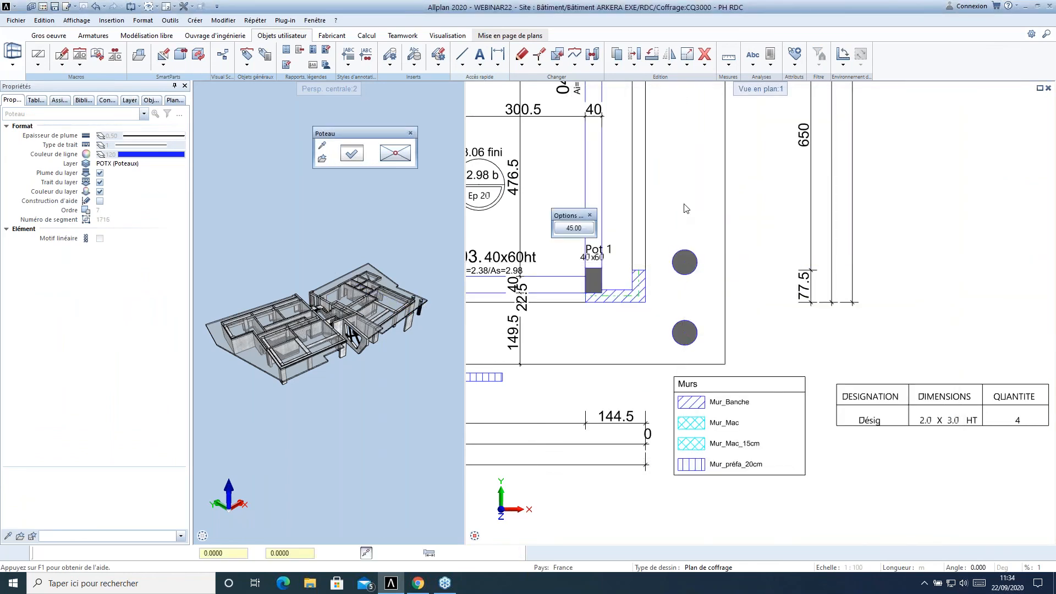
click(685, 200)
key(Escape)
key(Escape)
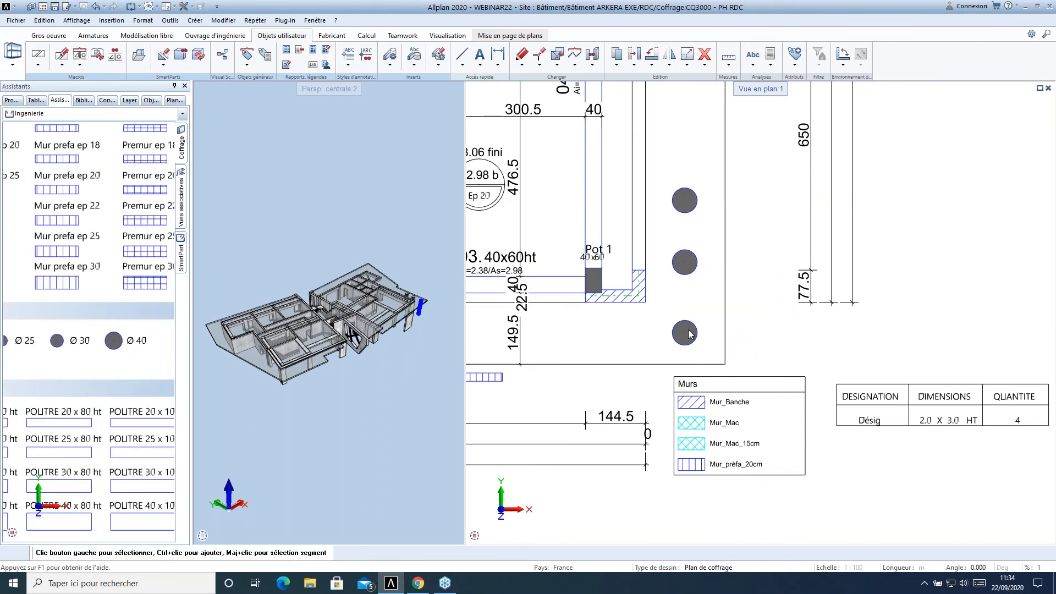
- Open the POTEAU legend from the Bureau directory's WEBINAR file for modification
middle_drag(669, 278, 564, 273)
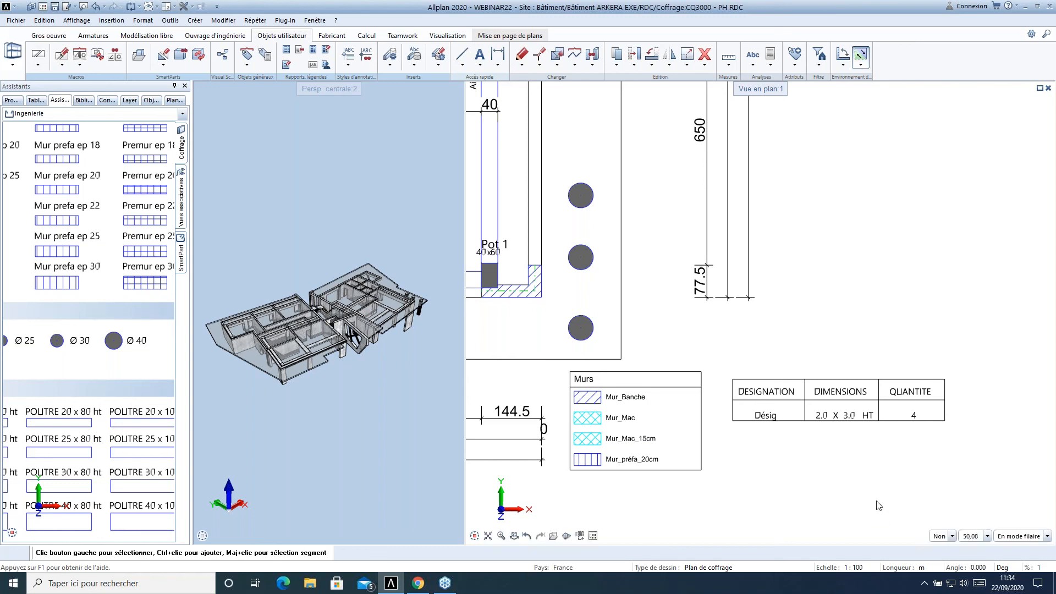
middle_drag(839, 444, 780, 405)
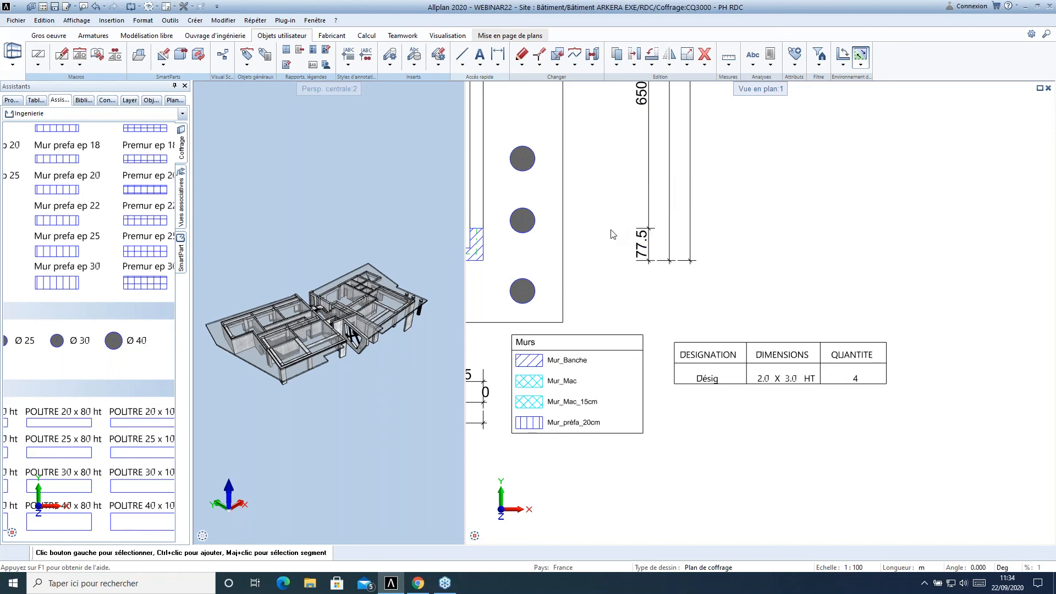
click(313, 51)
click(360, 165)
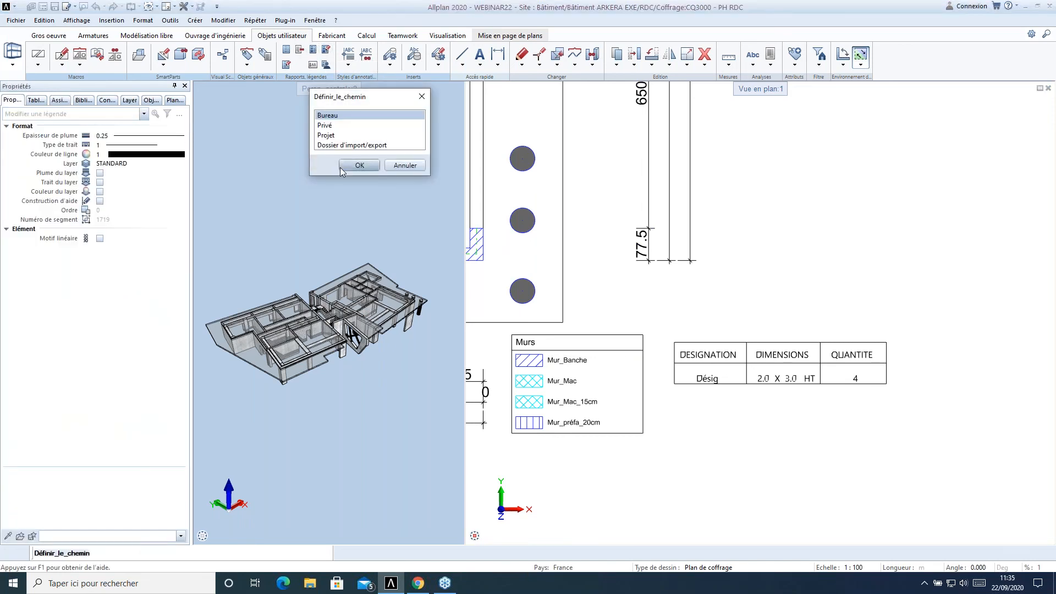
click(286, 335)
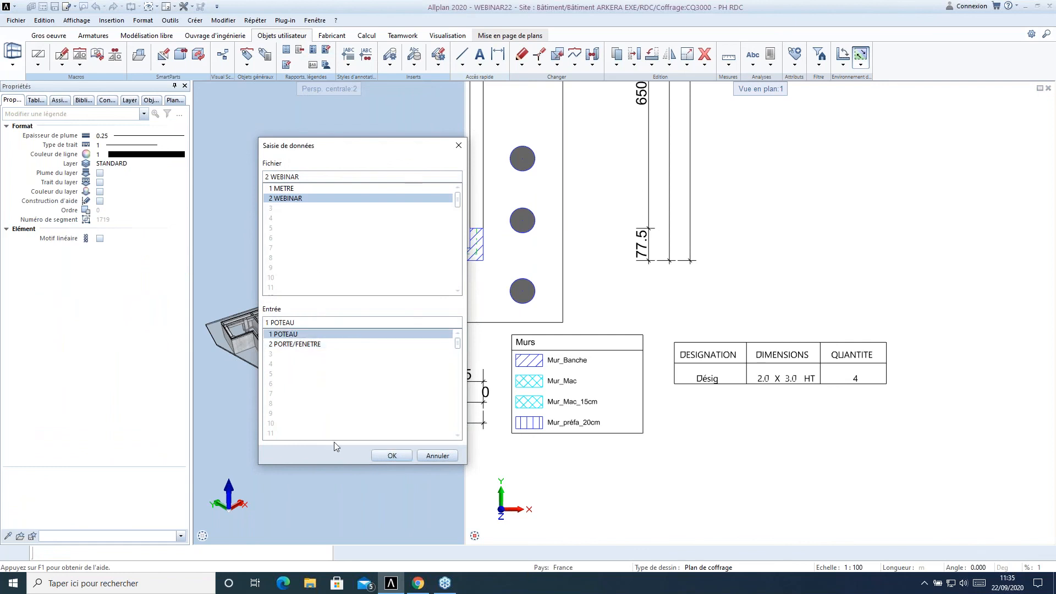
click(390, 455)
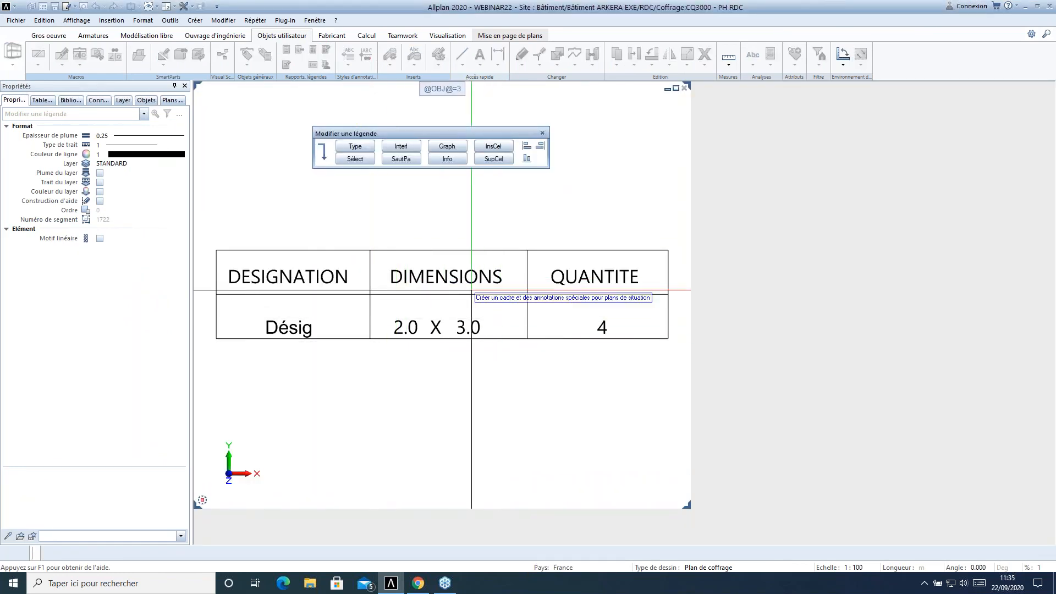
- Delete the 3.0 cell and the X text from the DIMENSIONS column of the legend line
click(493, 158)
click(435, 331)
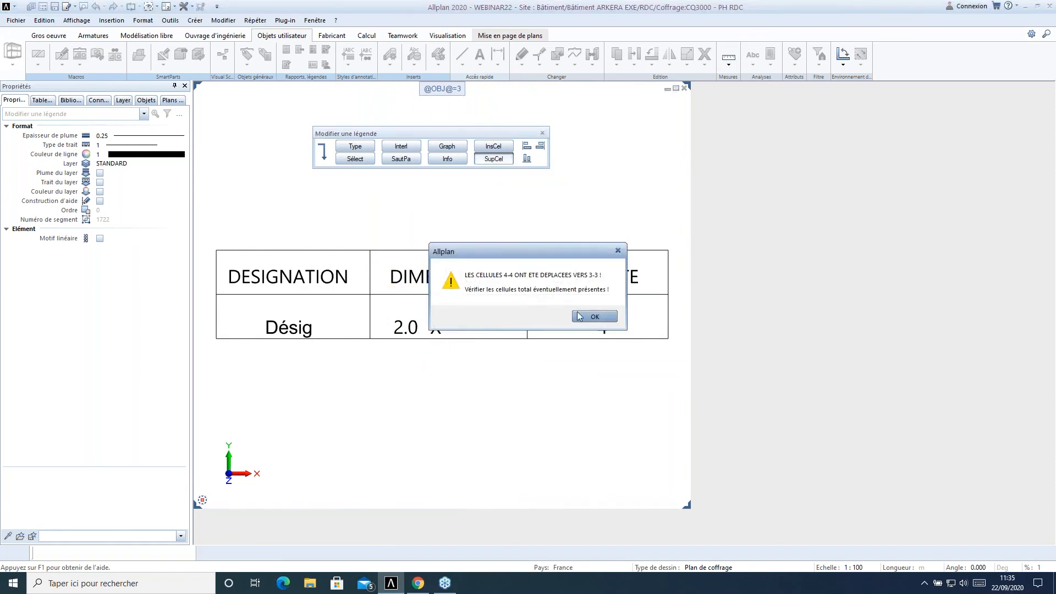
click(593, 315)
click(323, 150)
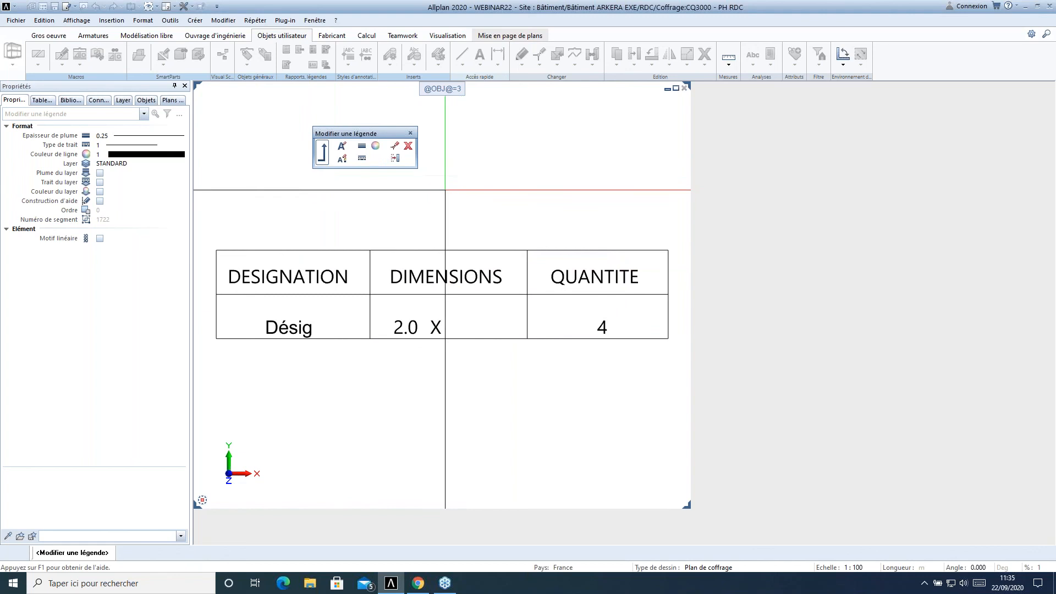
click(408, 146)
click(586, 315)
click(435, 327)
- Switch the 2.0 cell under DIMENSIONS in the legend line to formula evaluation and clear its existing Longueur formula
click(324, 156)
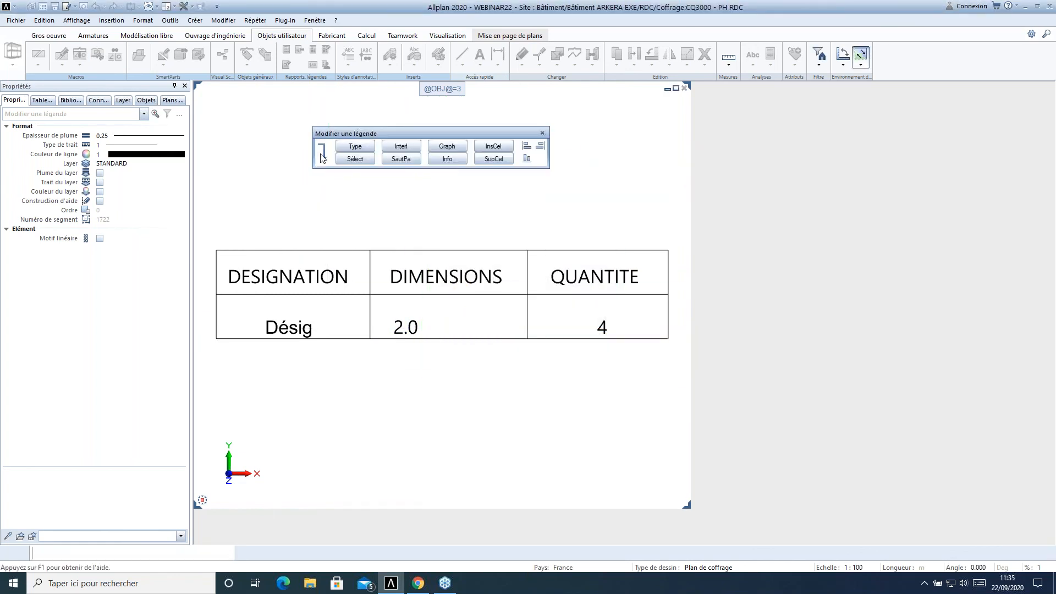
click(447, 159)
click(406, 329)
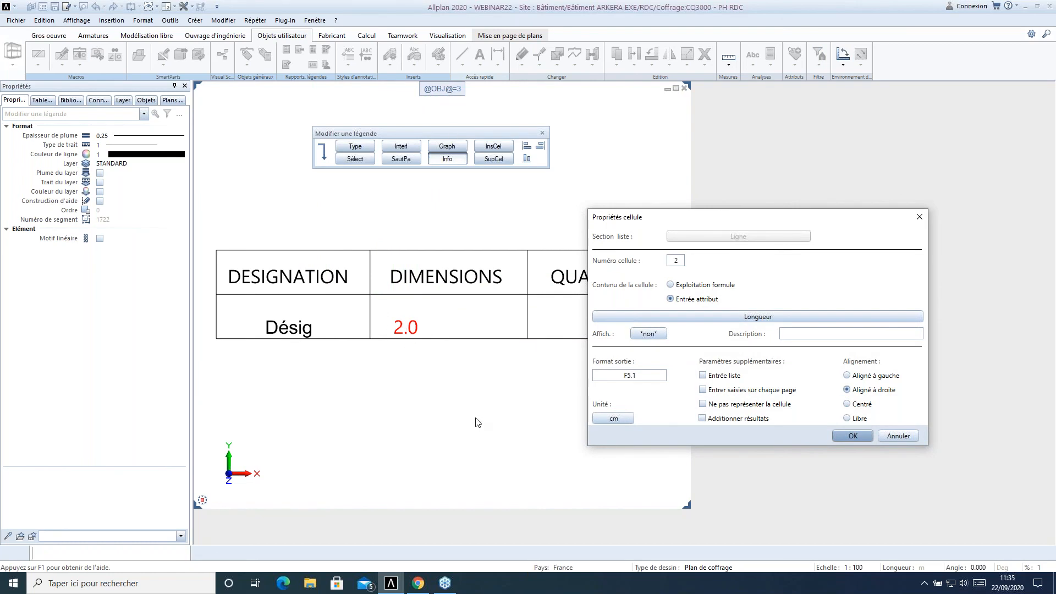
click(846, 389)
click(700, 286)
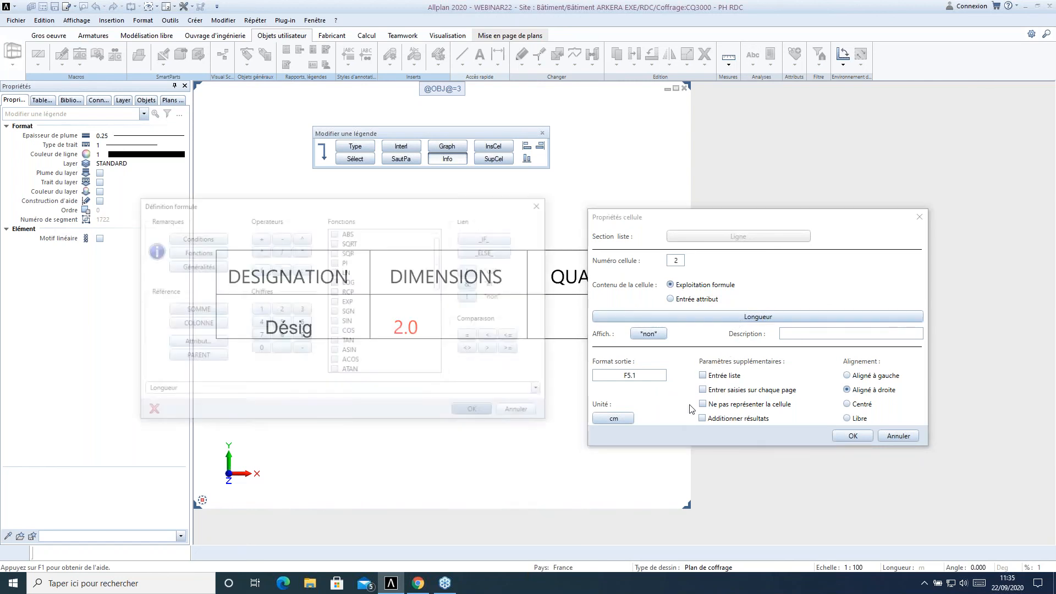
drag(349, 208, 408, 222)
click(206, 426)
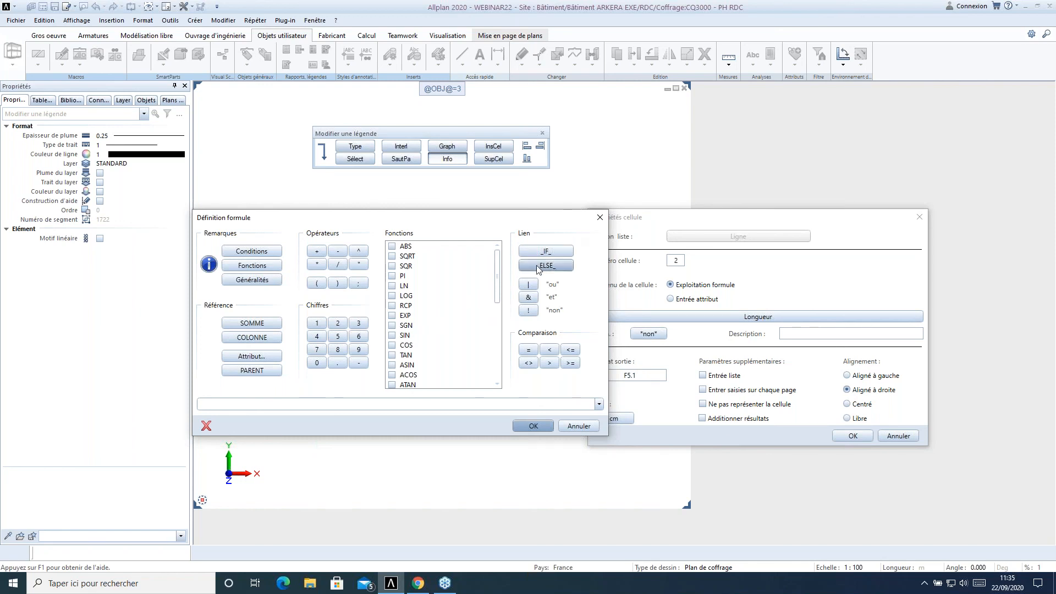
- Start the cell formula with the condition _IF_(Diamètre=0), taking Diamètre from the Architecture - quantités attributes
click(558, 255)
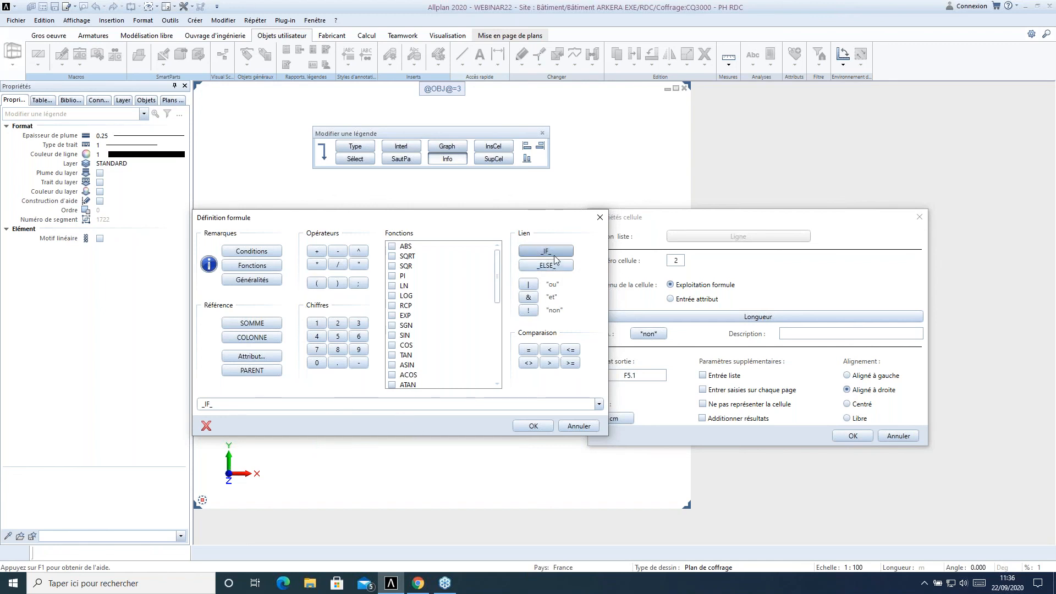
click(317, 283)
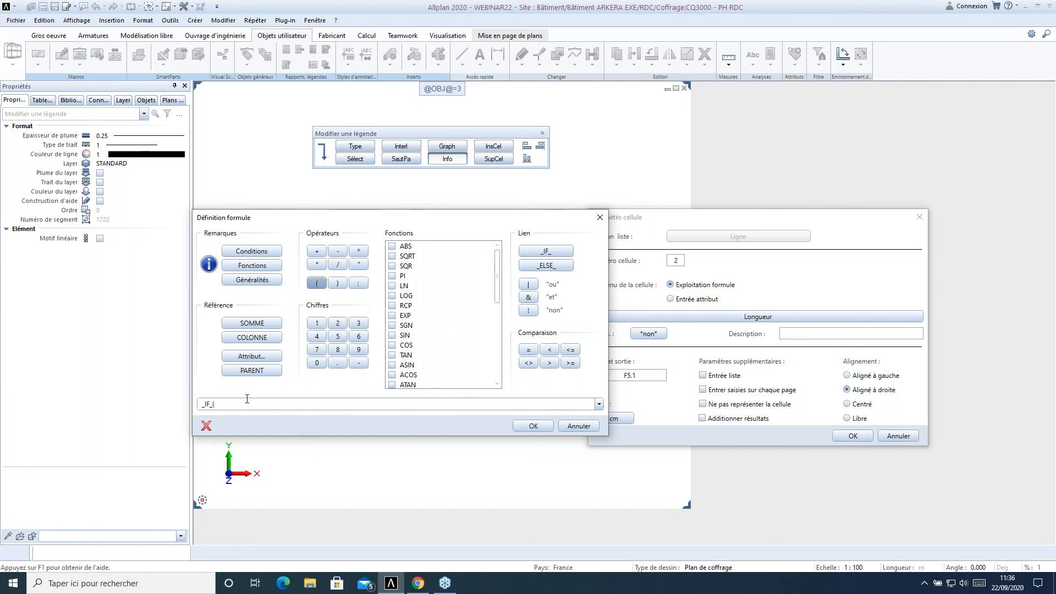
click(256, 358)
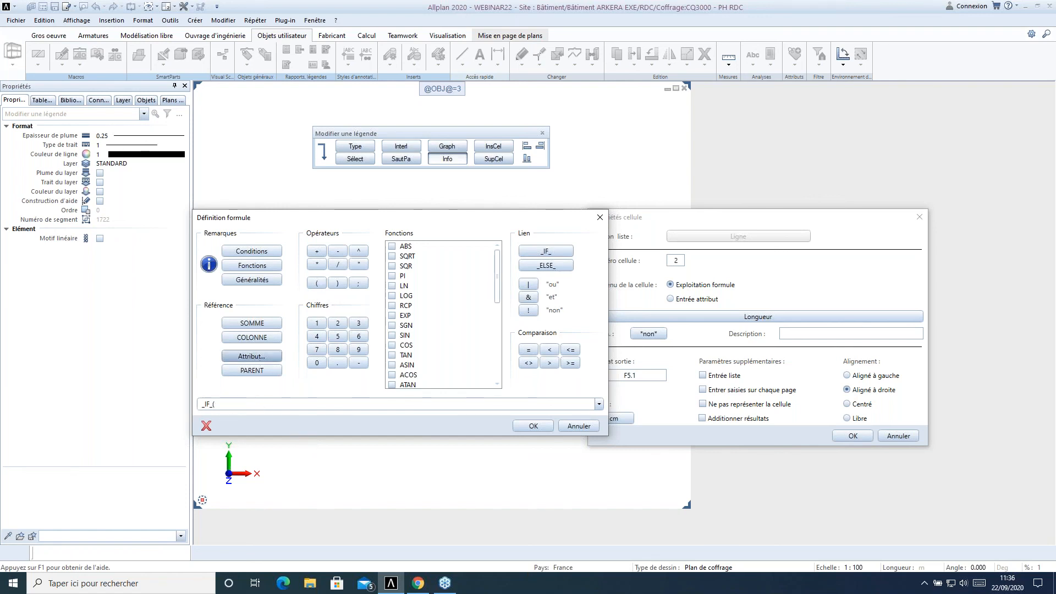
click(434, 268)
click(552, 254)
click(596, 542)
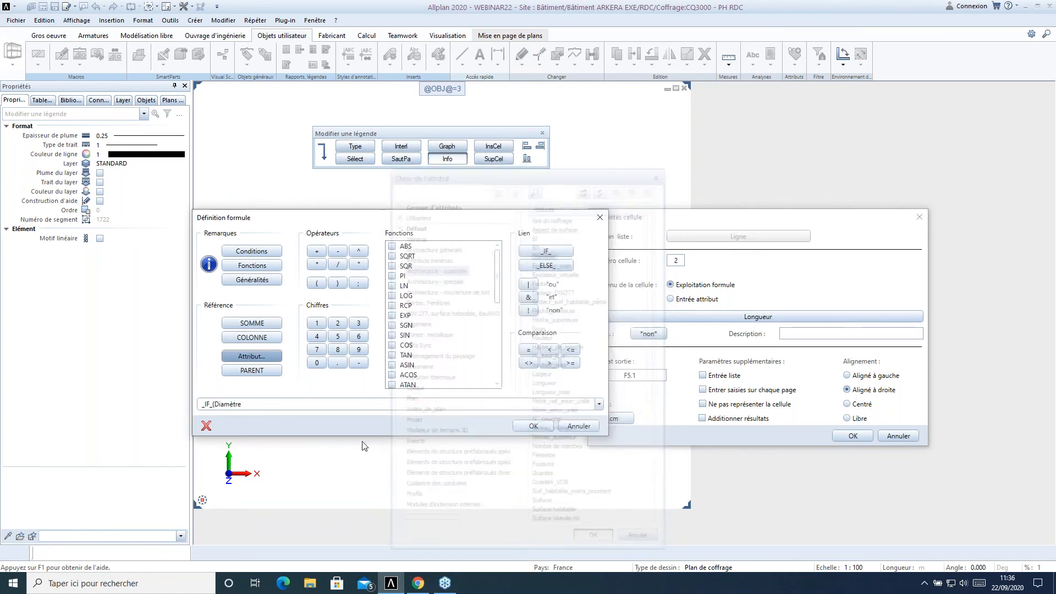
click(527, 349)
click(318, 363)
click(337, 283)
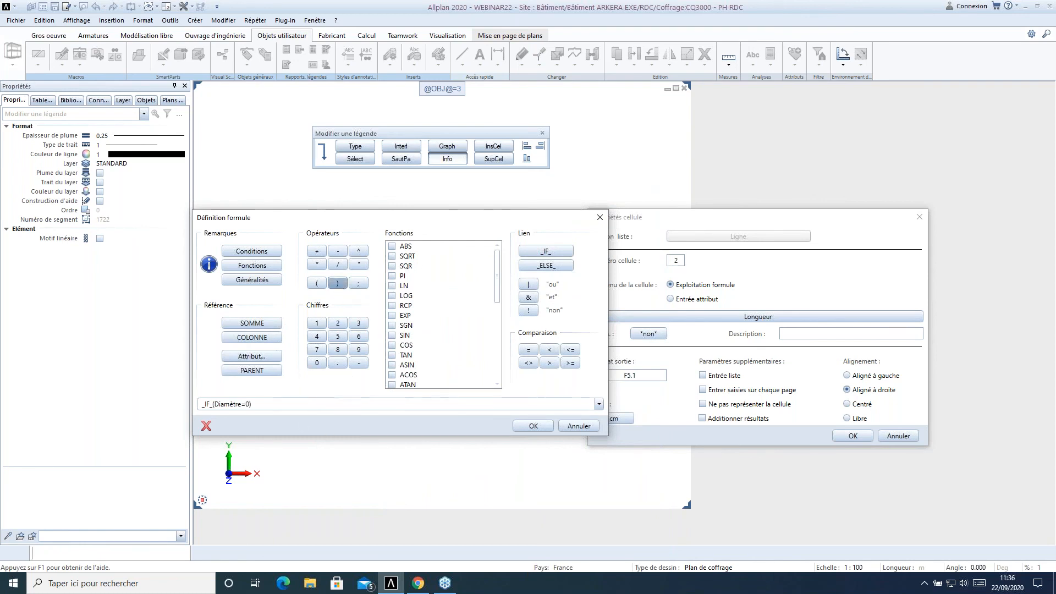
- Append ""+ and the Longueur attribute from Architecture - quantités after the formula's condition
click(263, 404)
text("")
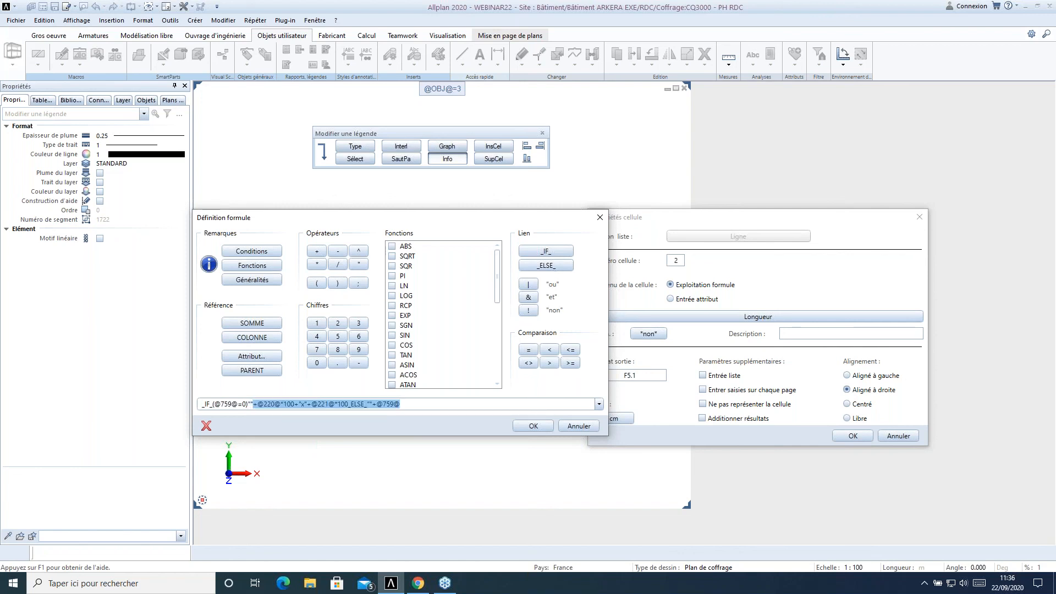
text(+)
key(Delete)
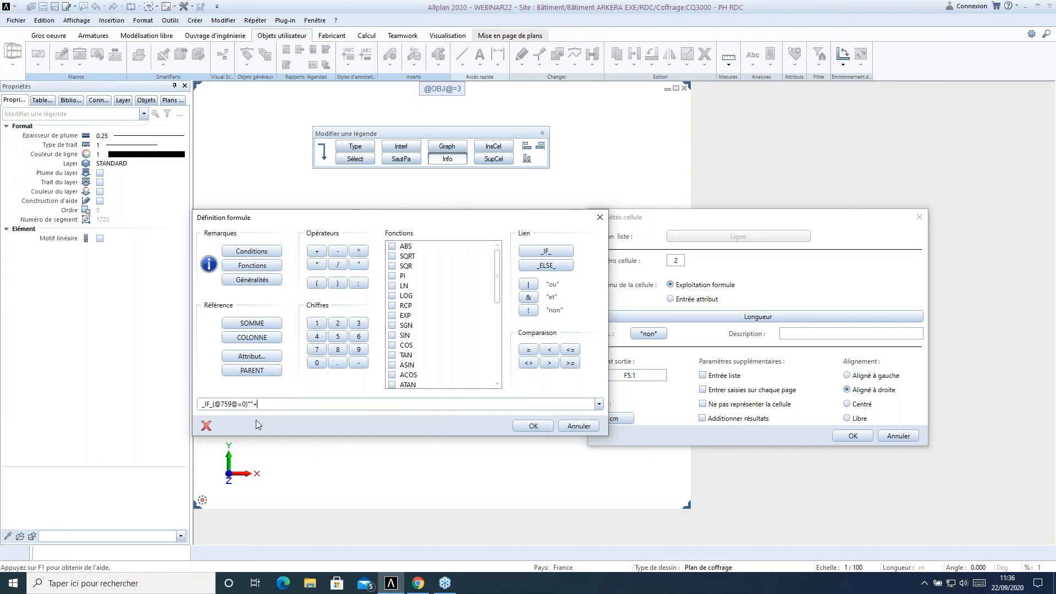
key(BackSpace)
drag(261, 404, 255, 404)
click(274, 405)
click(263, 355)
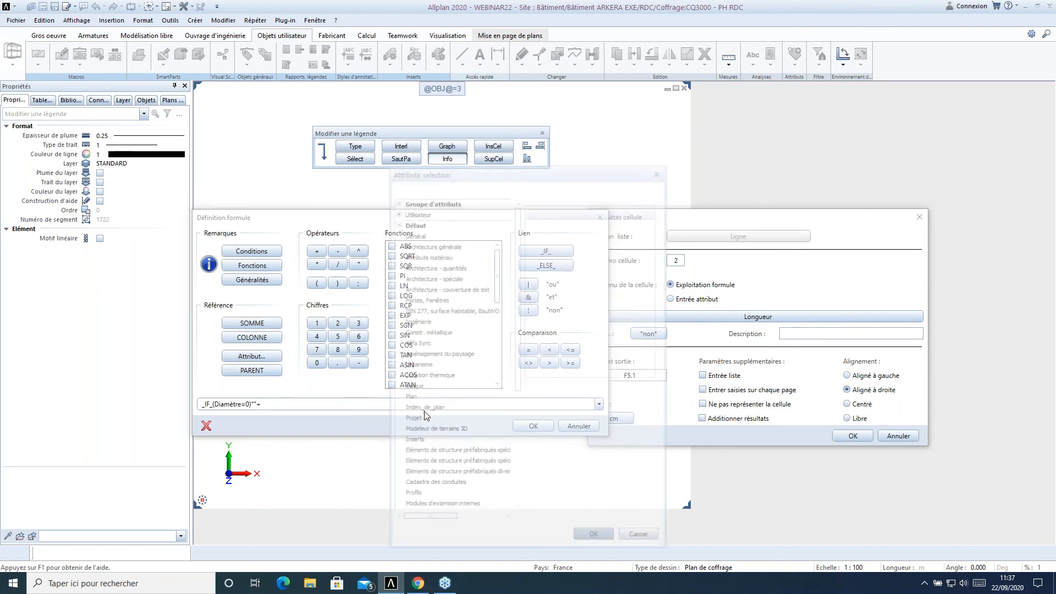
click(450, 247)
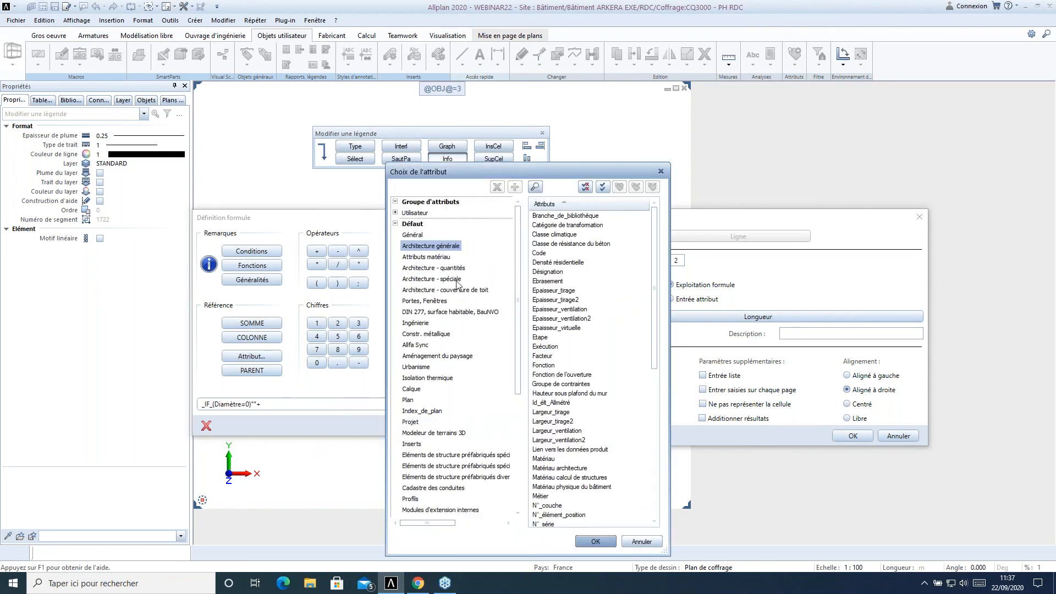
click(440, 268)
click(545, 385)
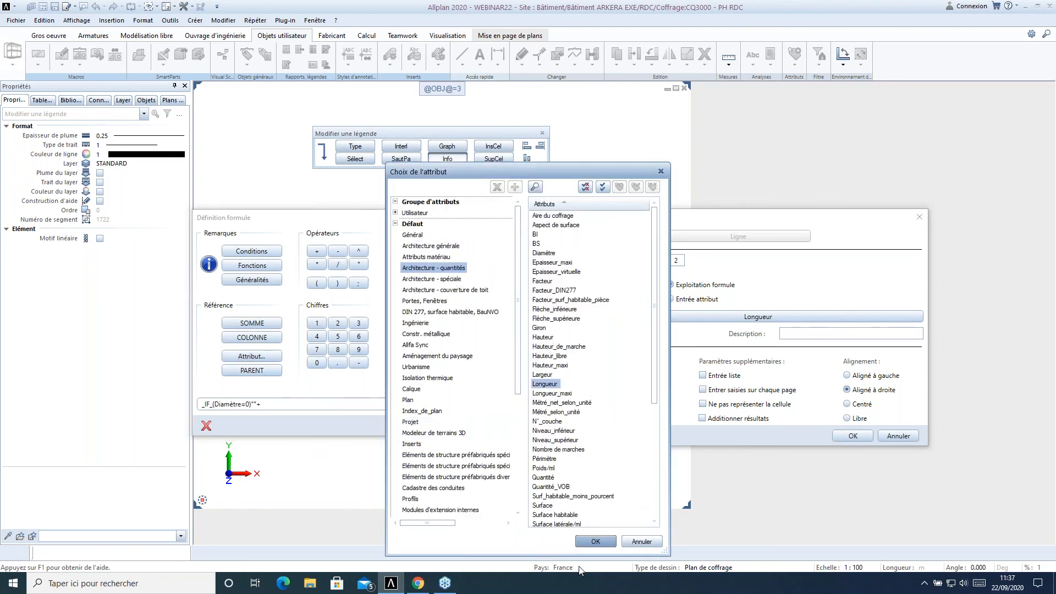
click(602, 543)
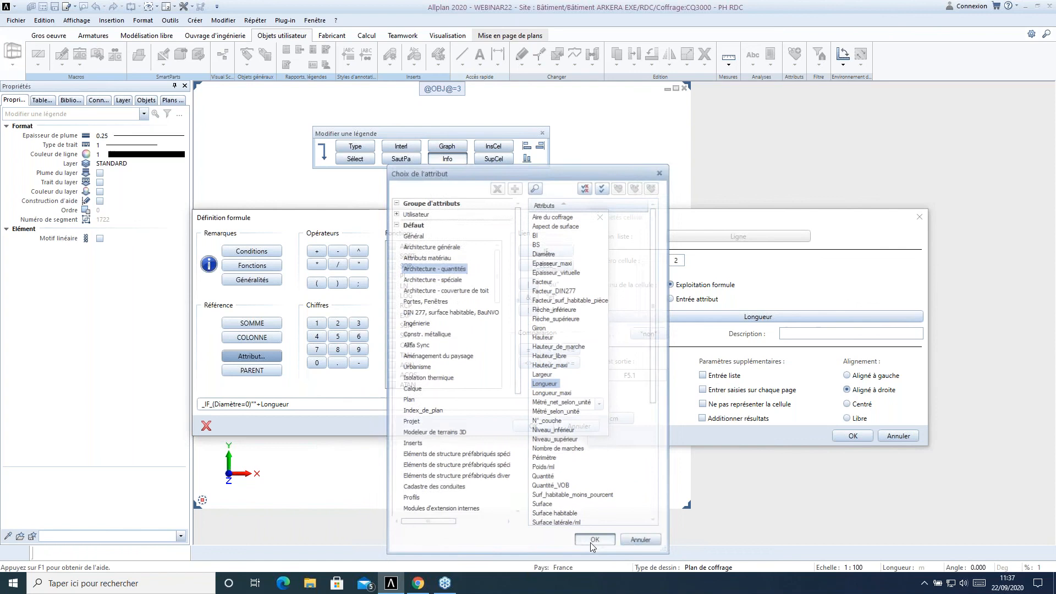
- Extend the formula with +"x"+ and the Largeur attribute after Longueur
click(305, 404)
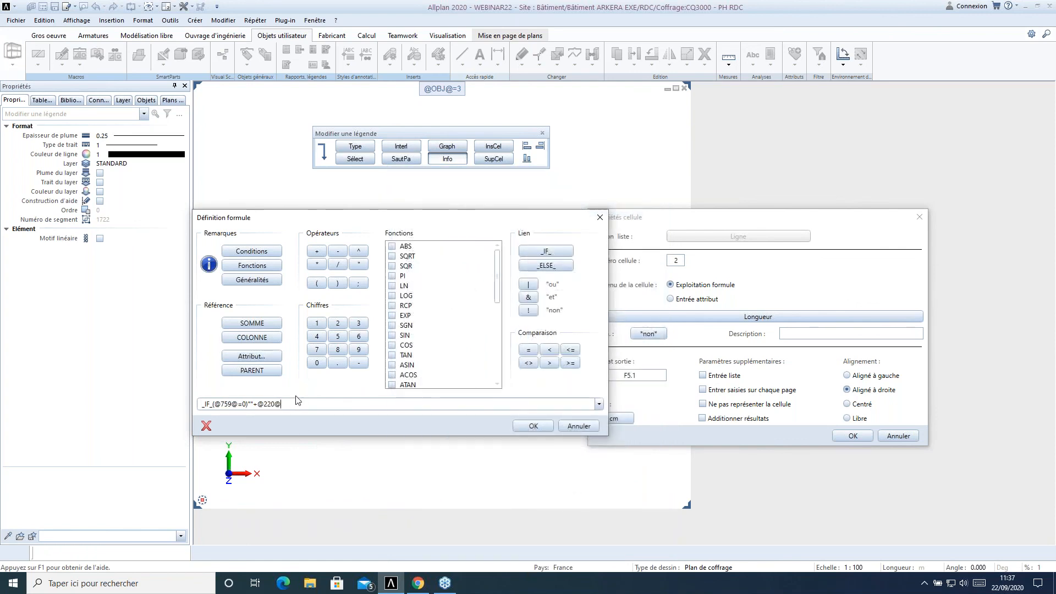
click(316, 251)
click(306, 404)
click(306, 404)
text("x"+)
click(252, 356)
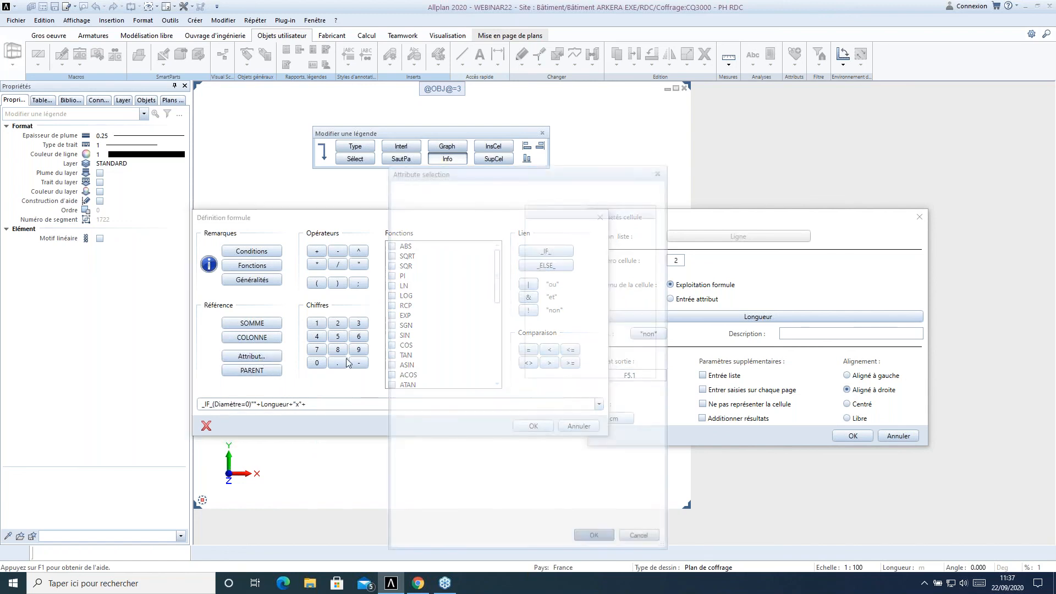
click(542, 374)
click(607, 541)
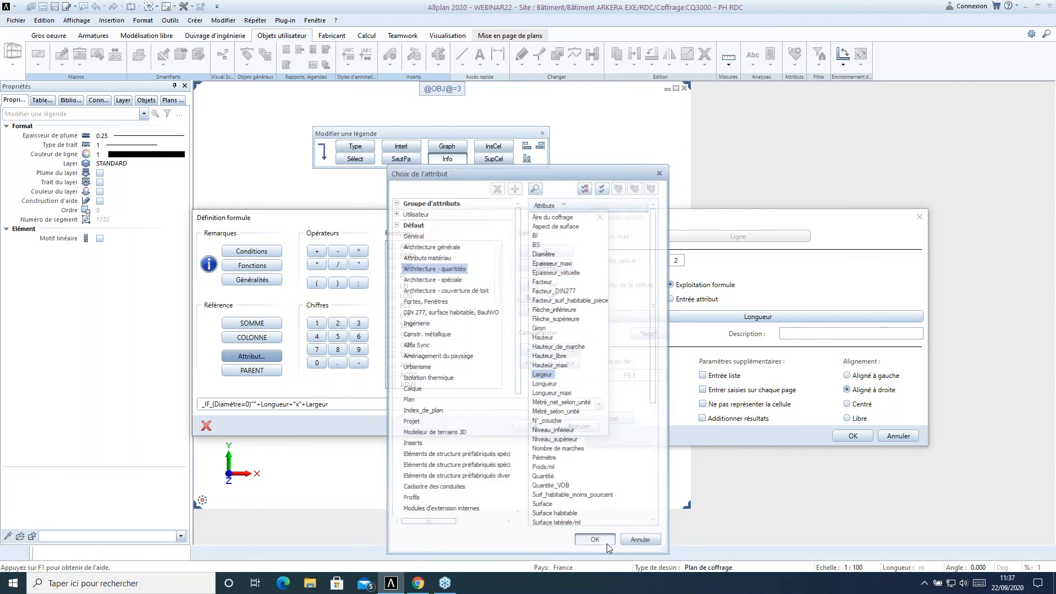
text(+@220@+"x"+@221@+)
text("x"+@221@+"h)
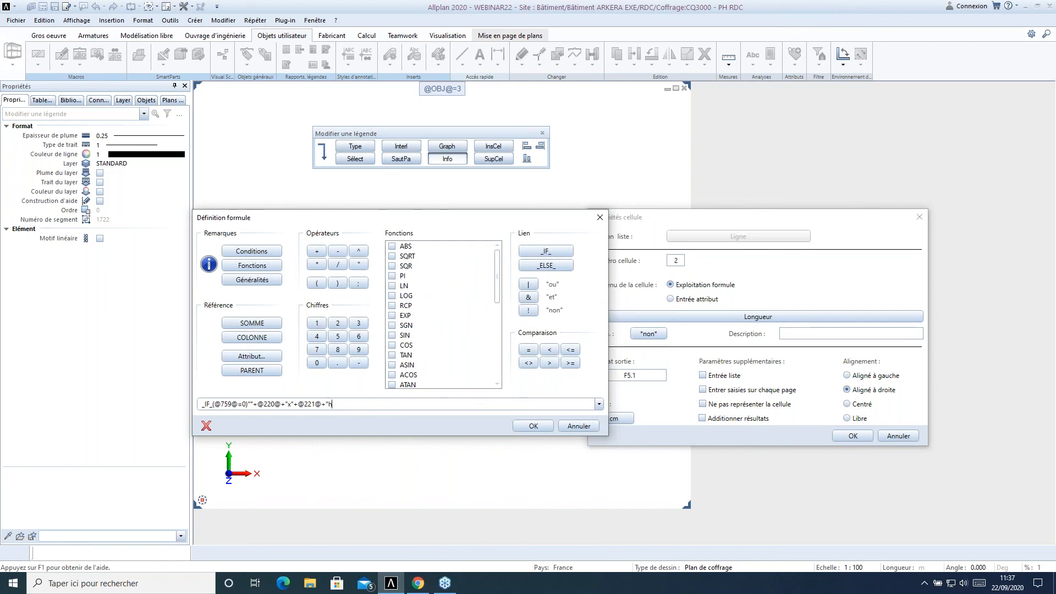
key(BackSpace)
key(BackSpace)
key(Return)
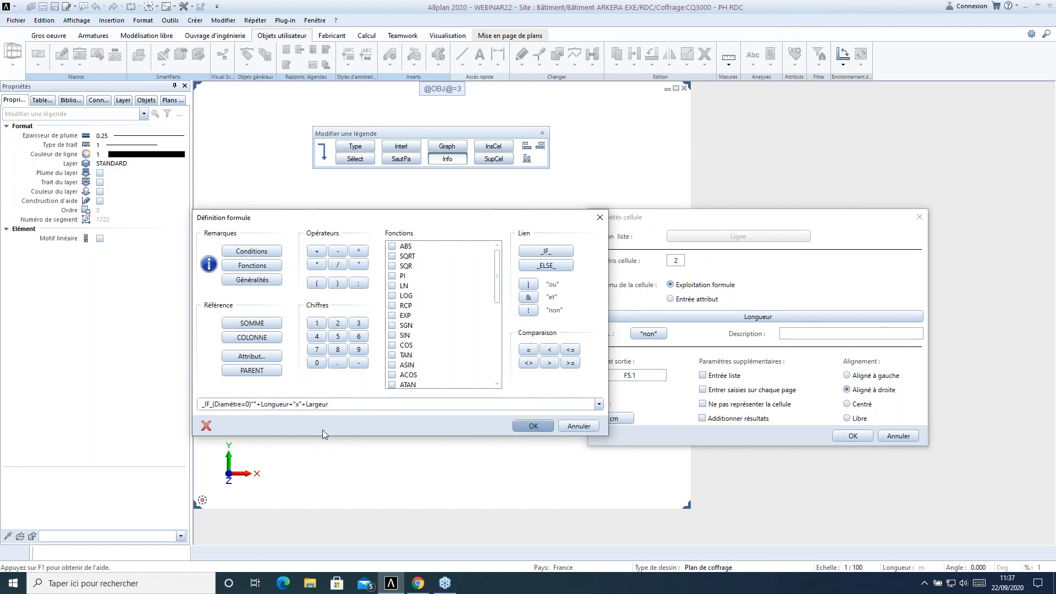
- Complete the formula with _ELSE_ and the Diamètre attribute, and accept the formula definition
click(536, 268)
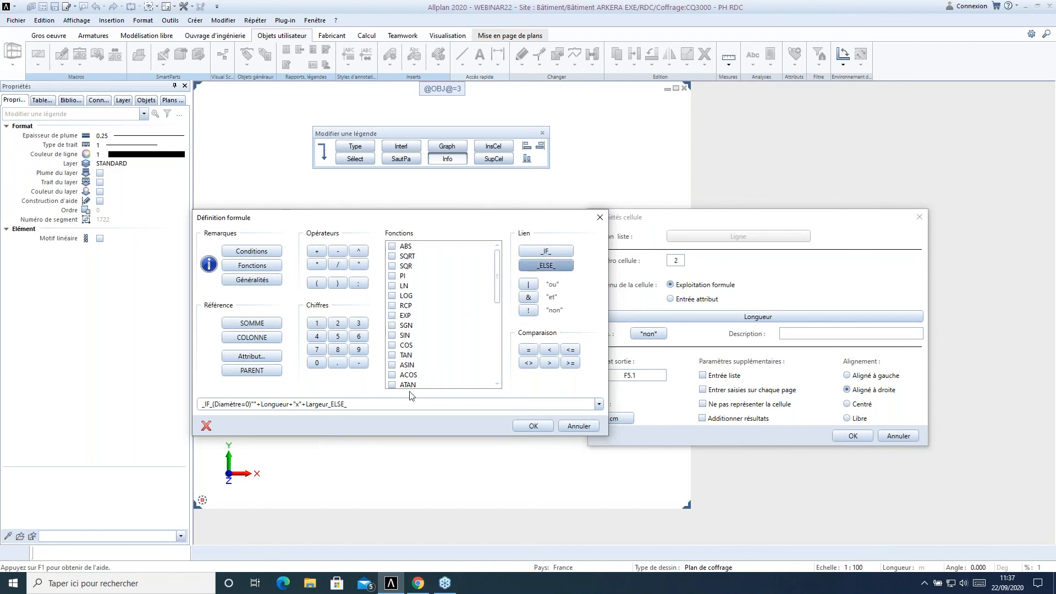
click(252, 356)
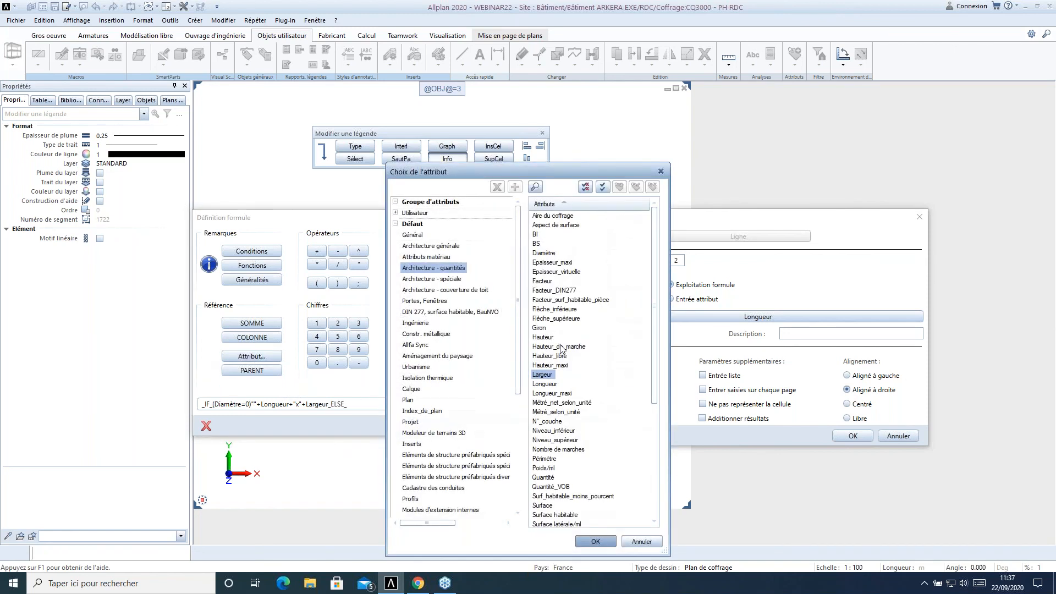
click(551, 254)
click(604, 544)
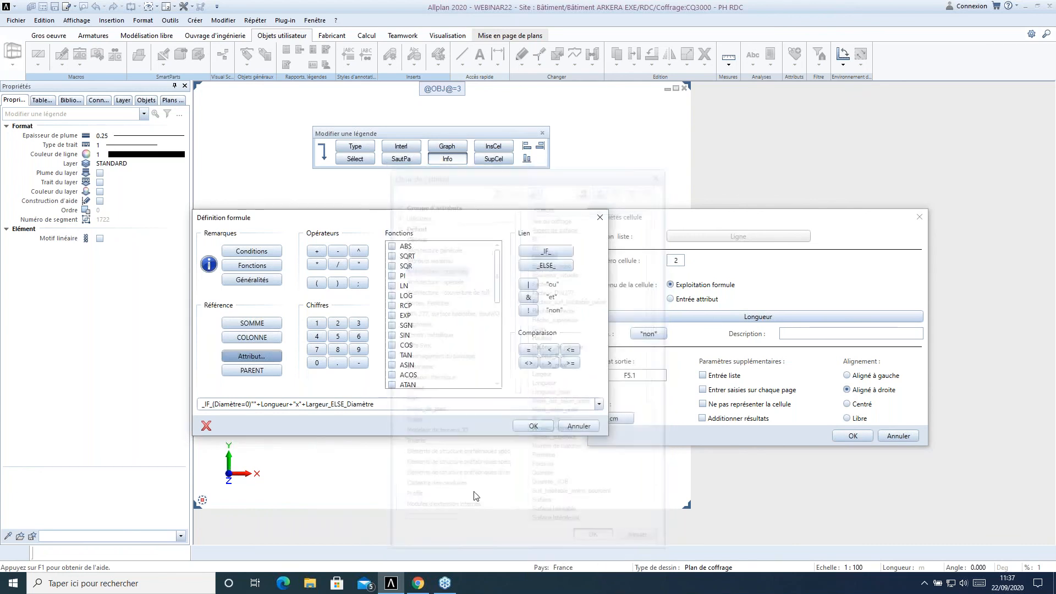
click(533, 426)
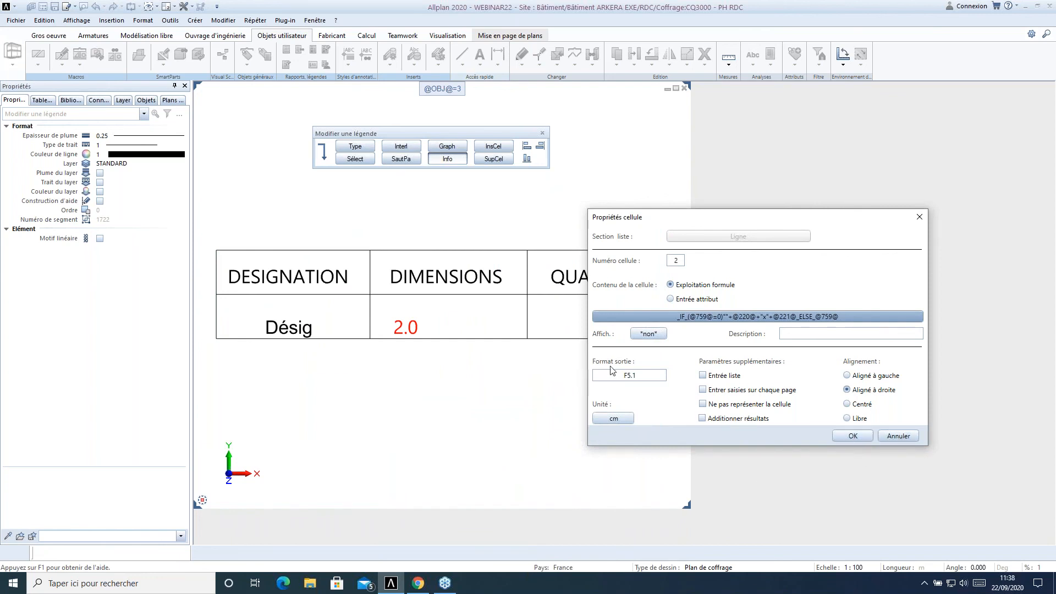
- Set the formula cell's output format to A20, remove its unit, and accept the cell properties
double_click(643, 374)
text(A)
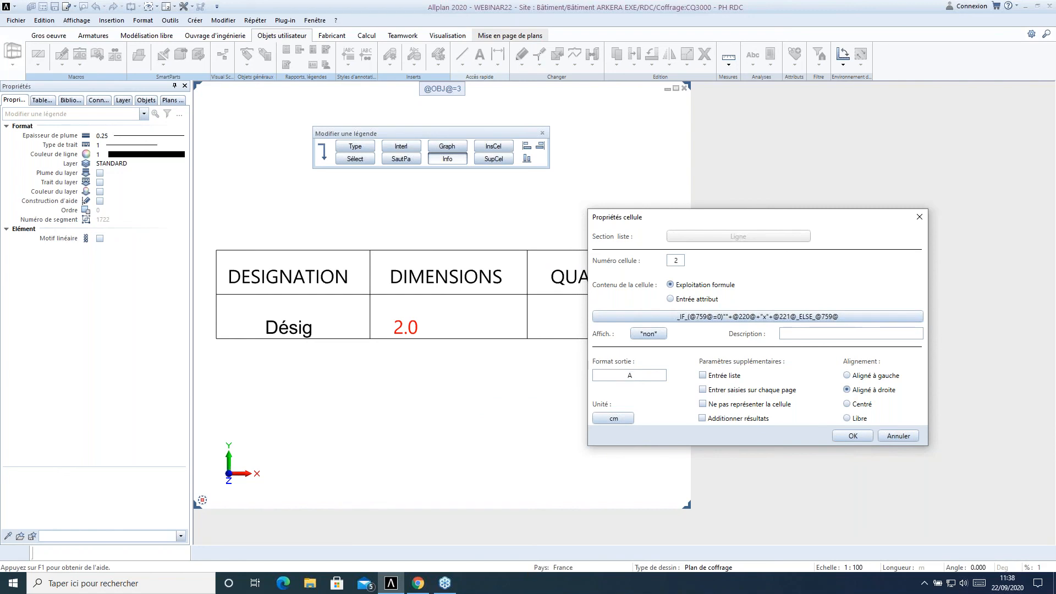
text(20)
click(624, 419)
click(525, 305)
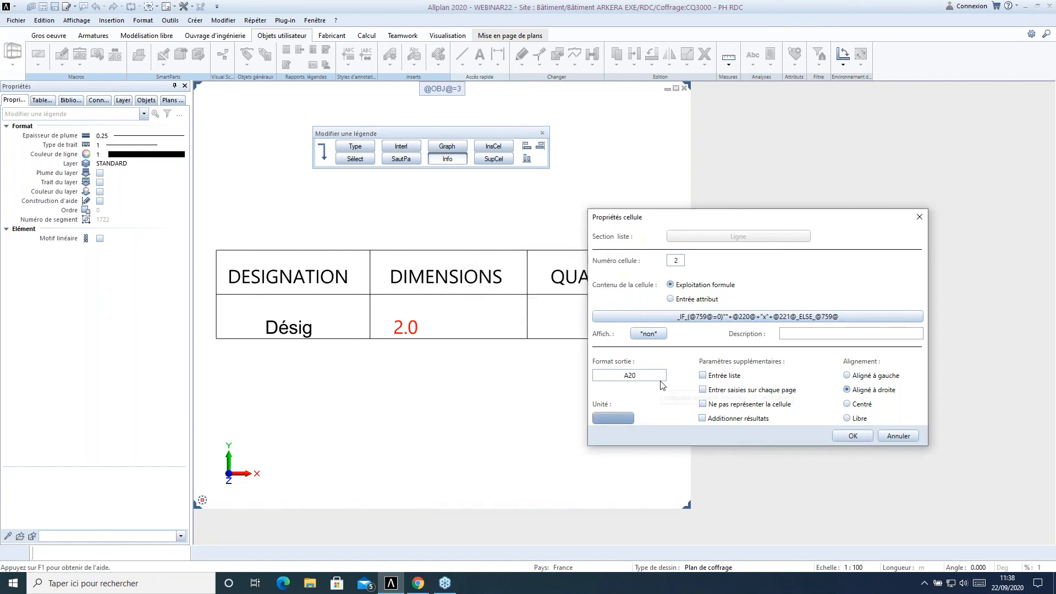
click(852, 436)
- Move the 2.0 cell horizontally to the middle of the DIMENSIONS column
click(324, 151)
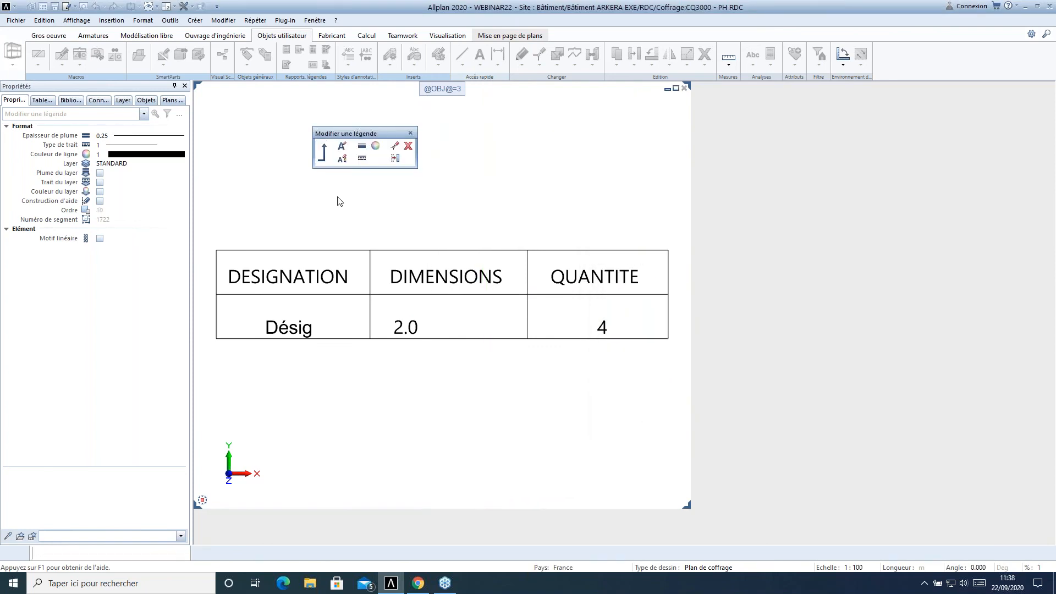
click(405, 329)
click(403, 330)
click(446, 329)
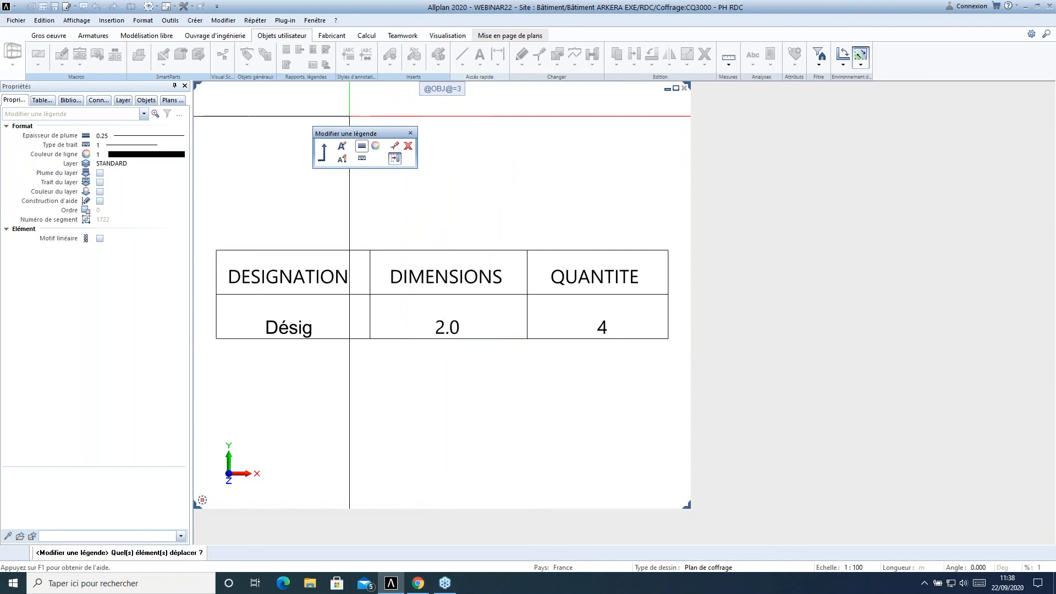
- Set the alignment of the DIMENSIONS formula cell to Centré
click(447, 159)
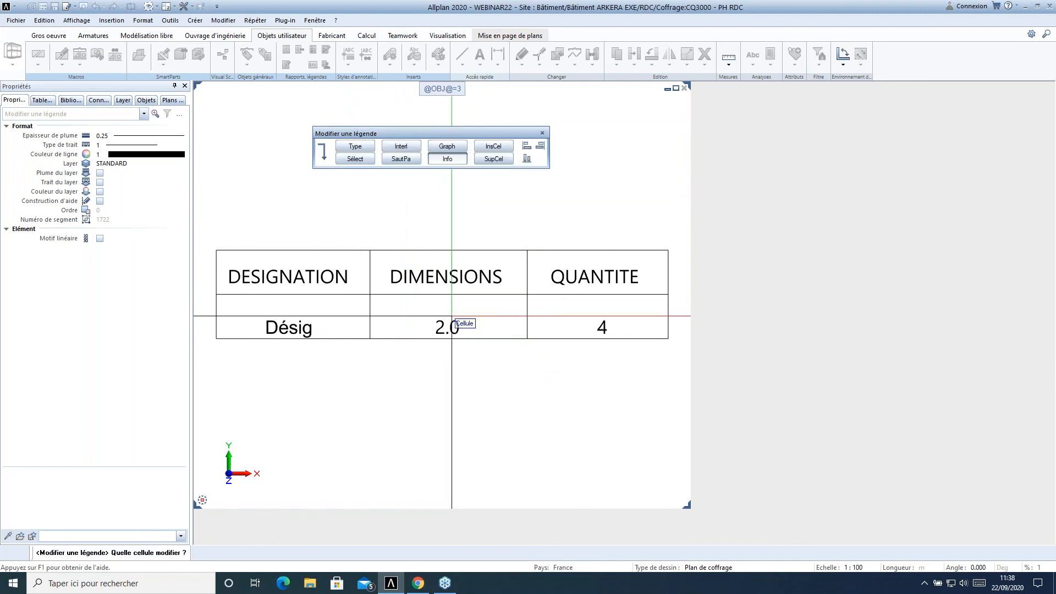
click(448, 327)
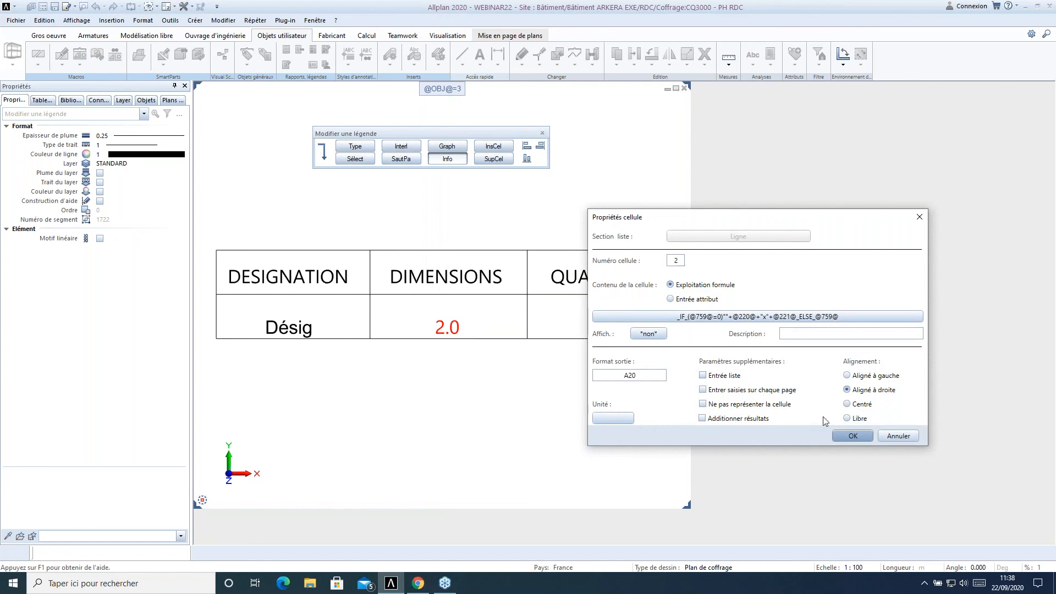
click(848, 405)
click(852, 436)
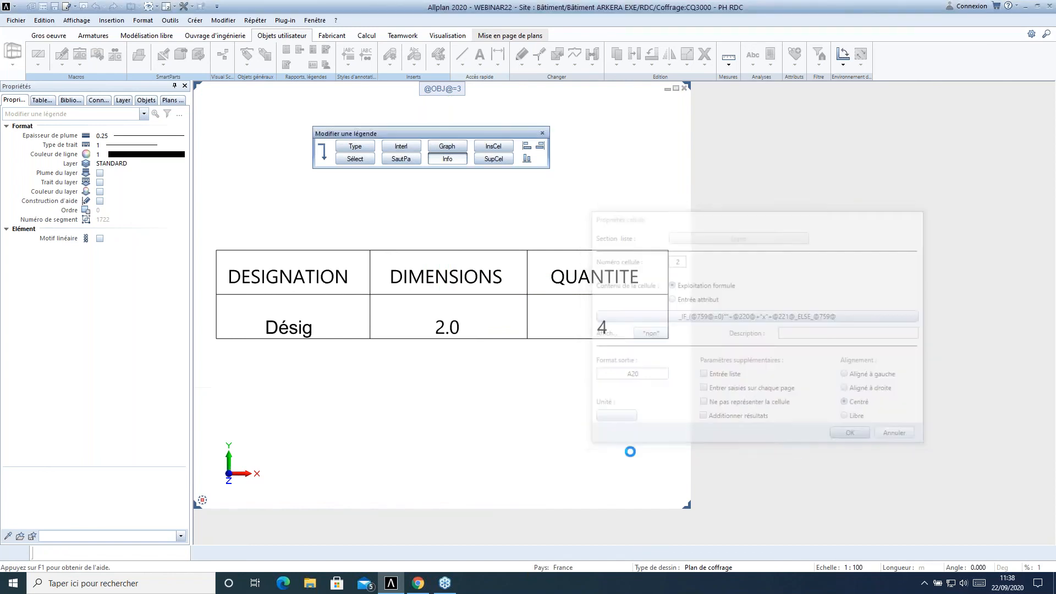
- Save the modified POTEAU legend and close its editor
key(Escape)
click(495, 292)
click(543, 328)
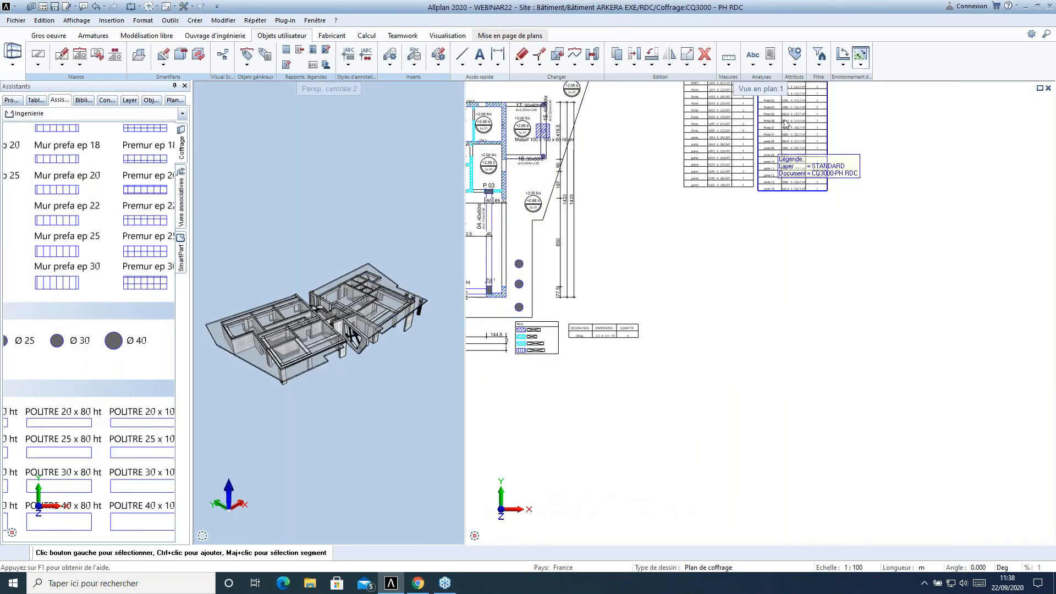
- Insert the associative POTEAU legend from the Bureau directory's WEBINAR file in the free area right of the existing column legend
click(770, 66)
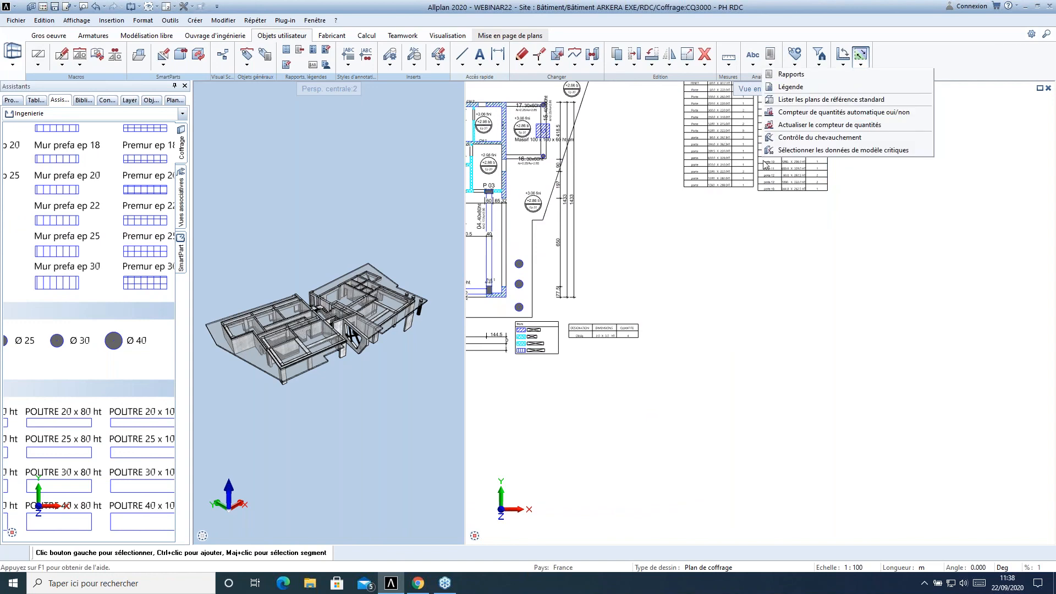
click(793, 92)
click(363, 258)
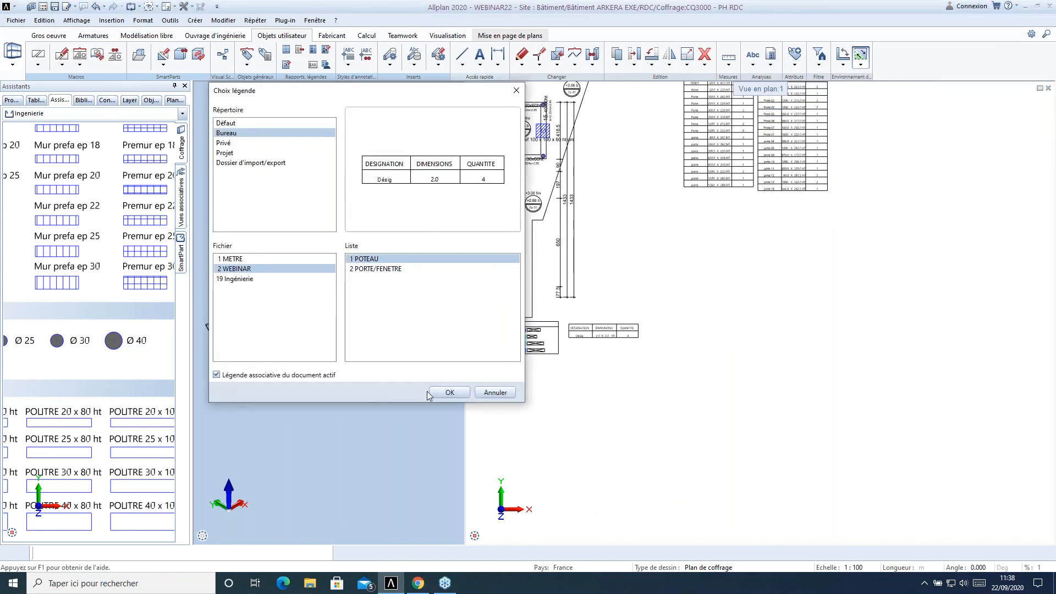
key(Return)
scroll(675, 369, up, 5)
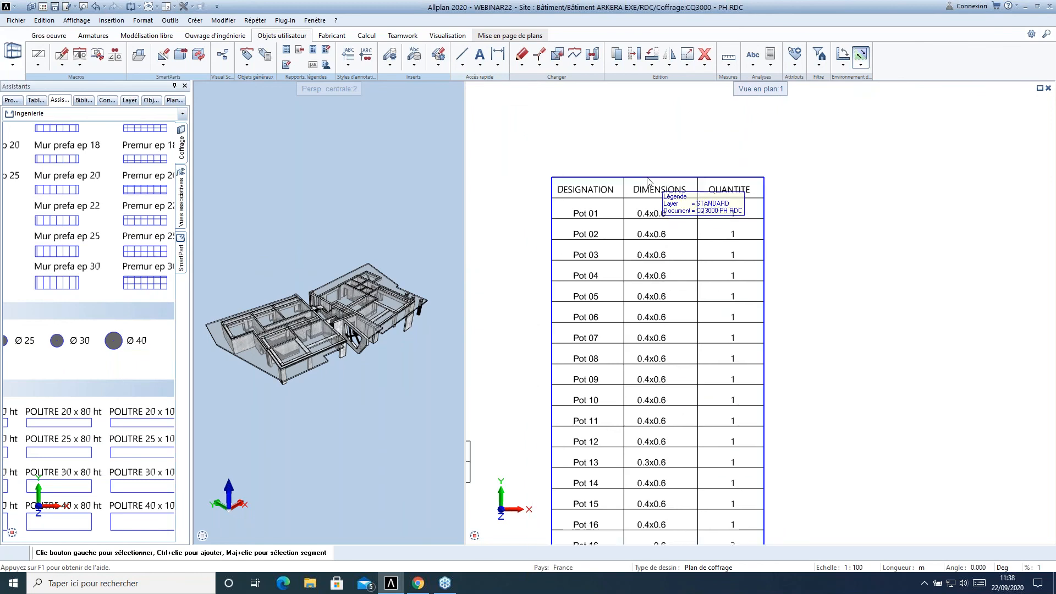
- Examine the DESIGNATION, DIMENSIONS and QUANTITE columns of the newly placed POTEAU legend, including its circular column row
scroll(641, 214, up, 3)
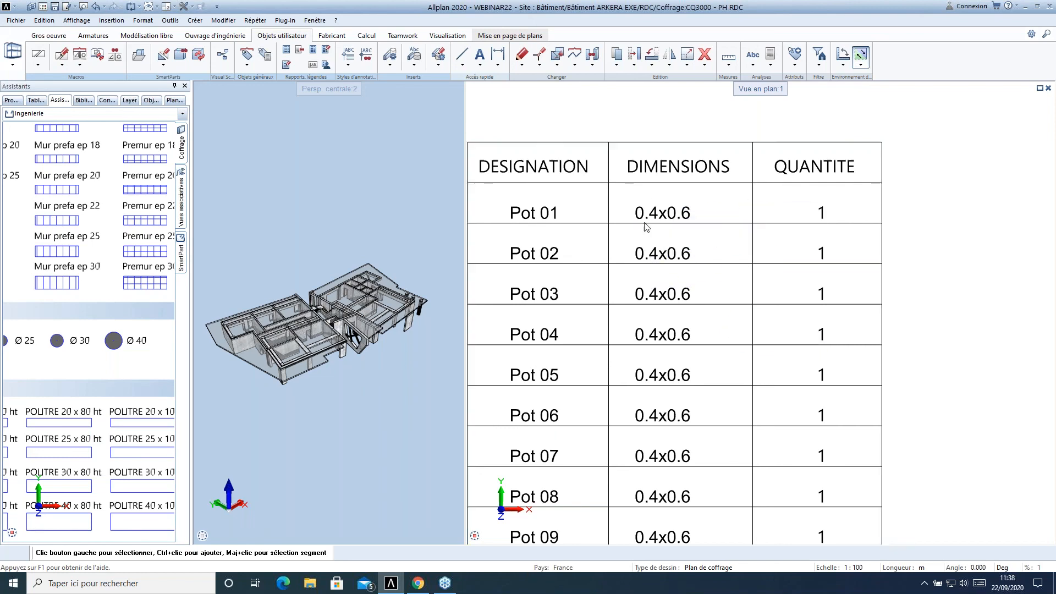
scroll(660, 225, down, 3)
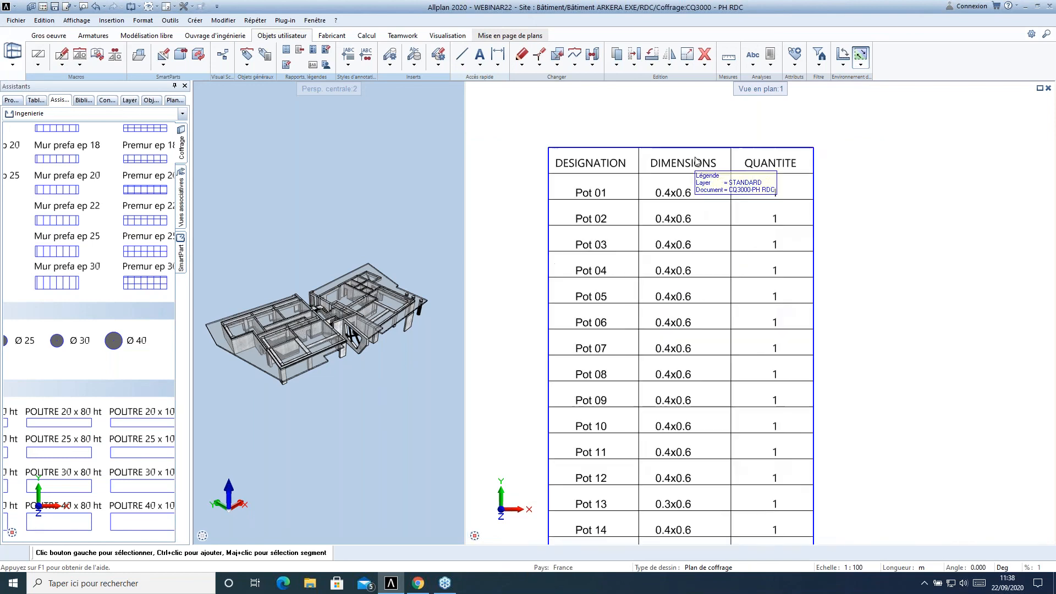
scroll(632, 278, up, 3)
middle_drag(539, 286, 694, 369)
click(632, 372)
scroll(516, 305, down, 7)
scroll(752, 293, up, 5)
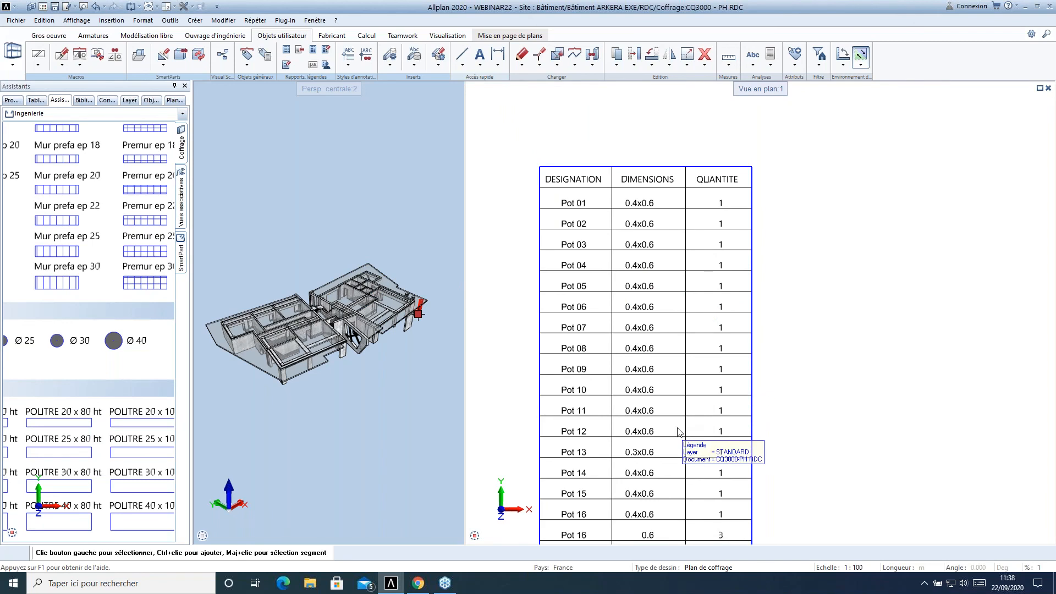
scroll(703, 358, down, 2)
scroll(710, 313, down, 1)
scroll(598, 392, up, 1)
- Check the attributes of the lowest circular column in the plan, including its Désignation and Rayon, and leave them unmodified
middle_drag(506, 370, 608, 403)
key(Escape)
middle_drag(513, 290, 601, 315)
scroll(599, 318, up, 2)
right_click(534, 317)
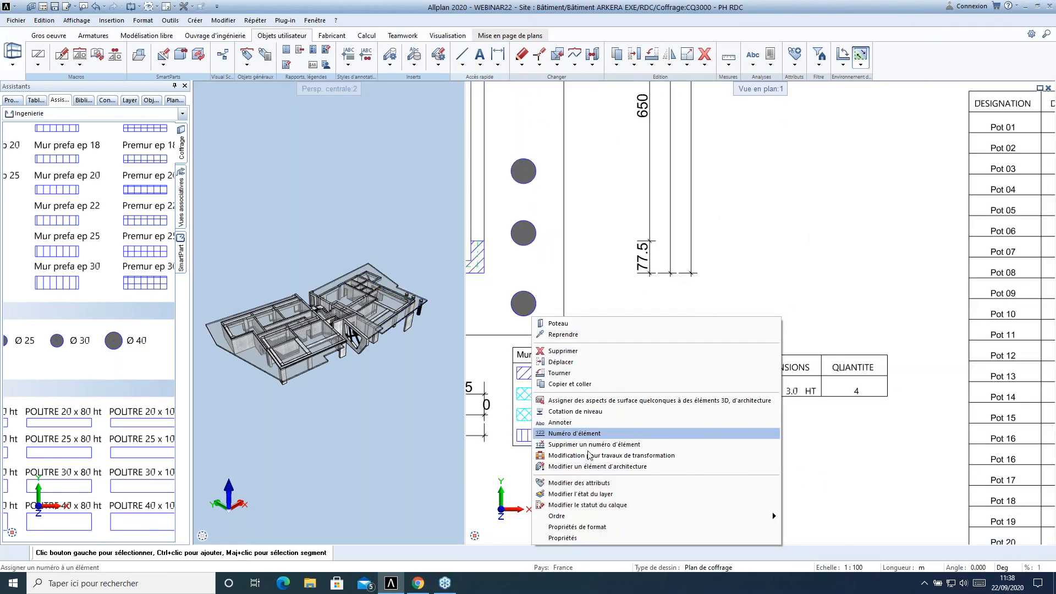
click(632, 497)
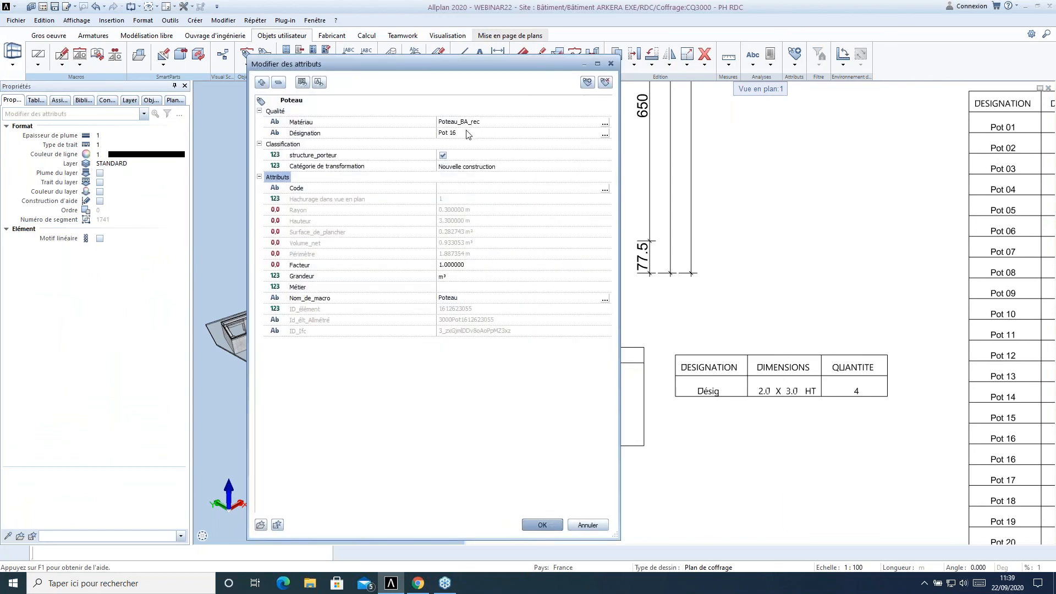
click(588, 525)
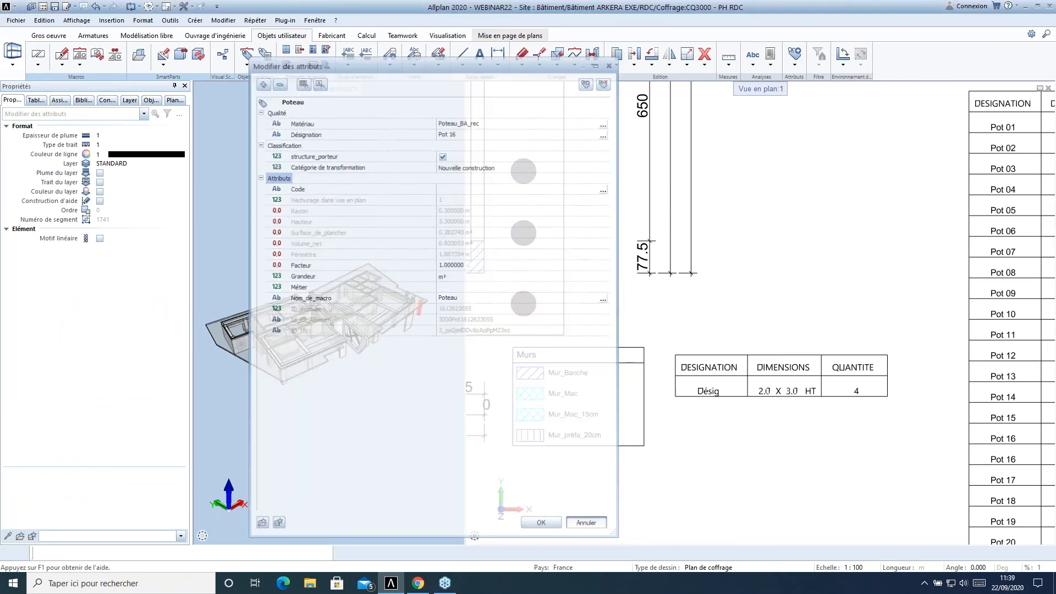
- Compare the rectangular and circular Pot 16 rows in the POTEAU legend, checking their dimensions and quantities
middle_drag(1002, 451, 682, 343)
scroll(682, 344, up, 1)
click(626, 393)
scroll(680, 335, down, 1)
scroll(670, 297, up, 1)
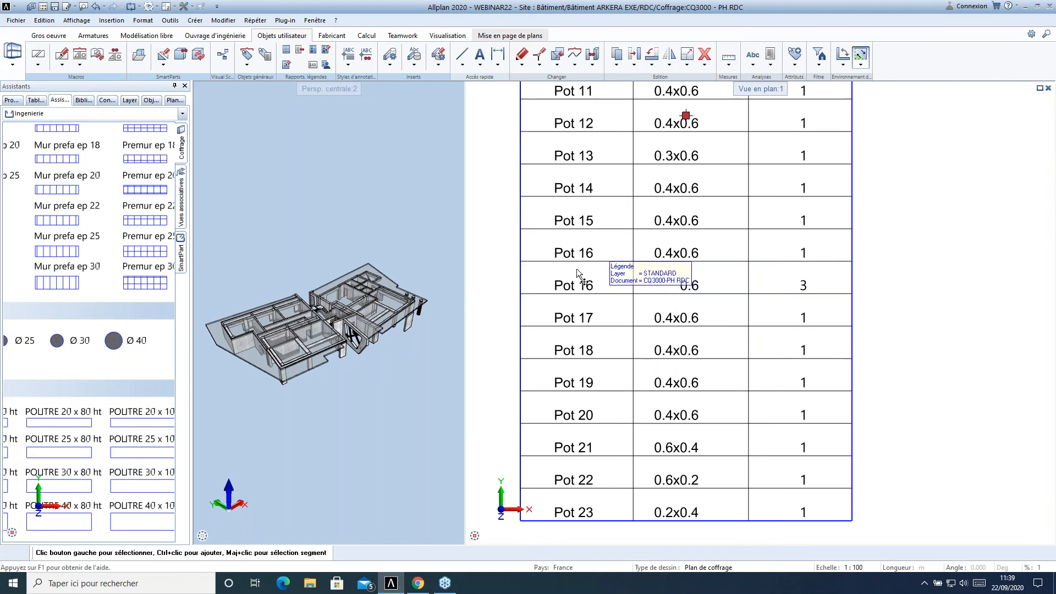
click(768, 286)
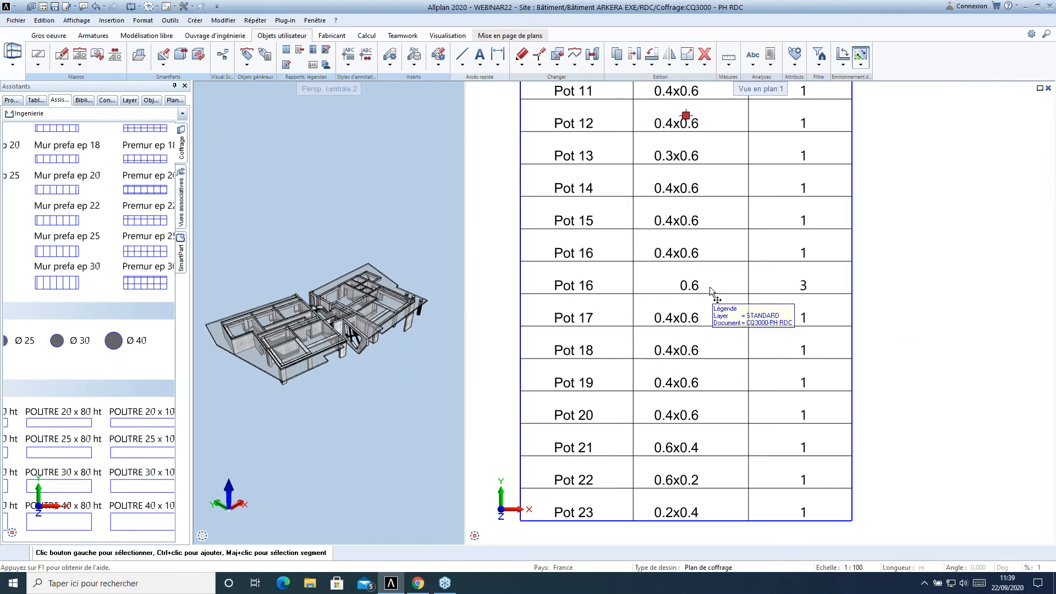
scroll(875, 333, down, 4)
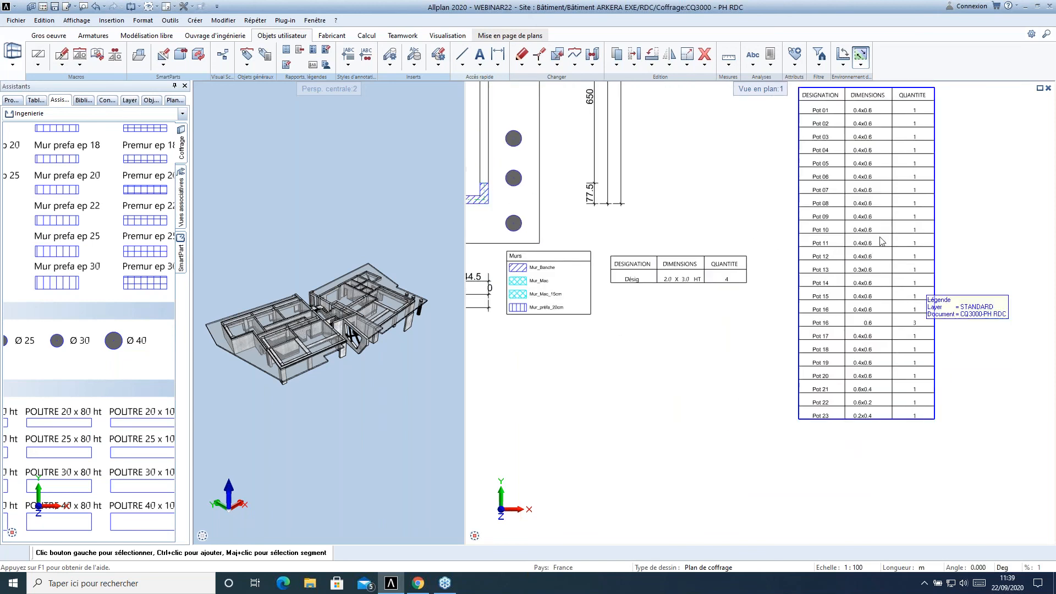
middle_drag(577, 320, 566, 405)
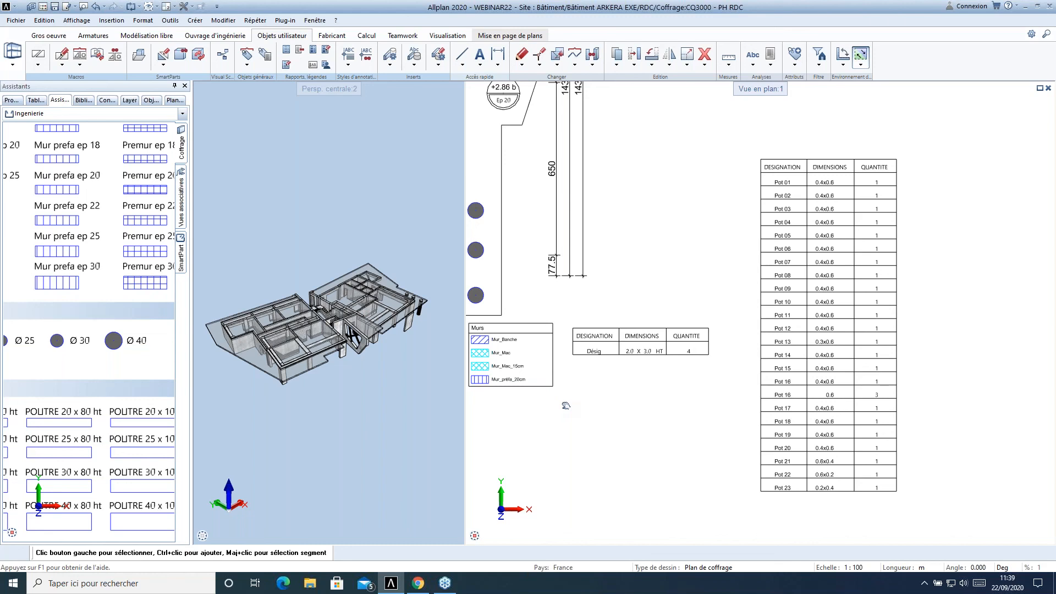
scroll(730, 438, up, 1)
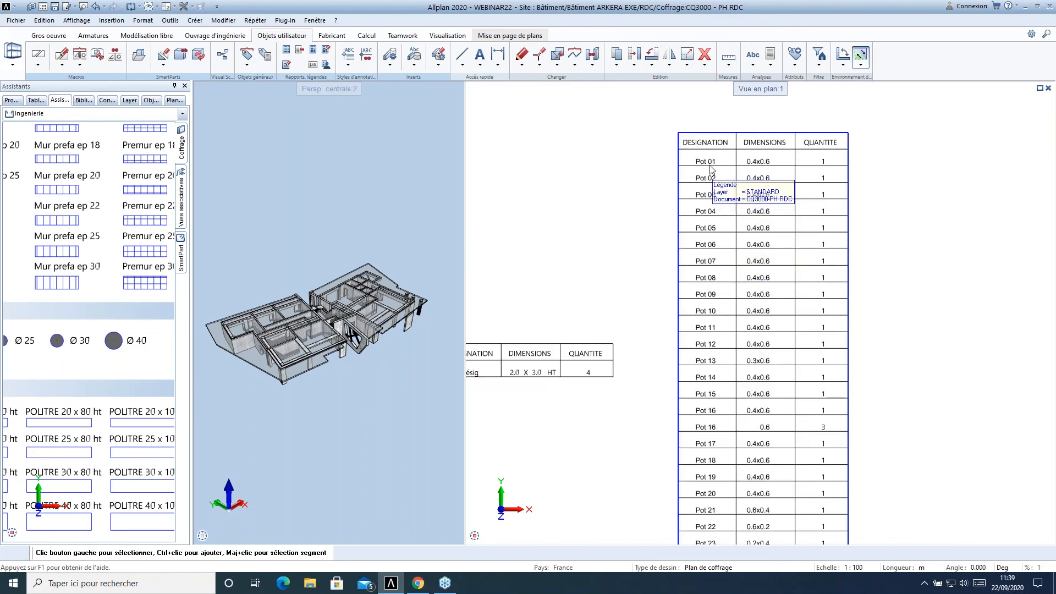
middle_drag(726, 447, 720, 284)
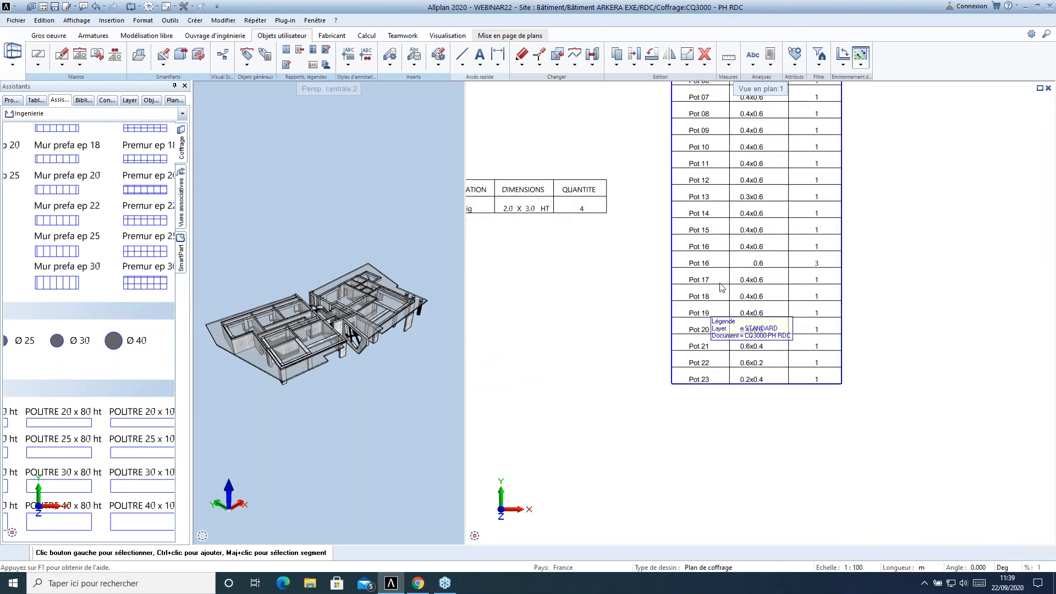
scroll(722, 287, up, 2)
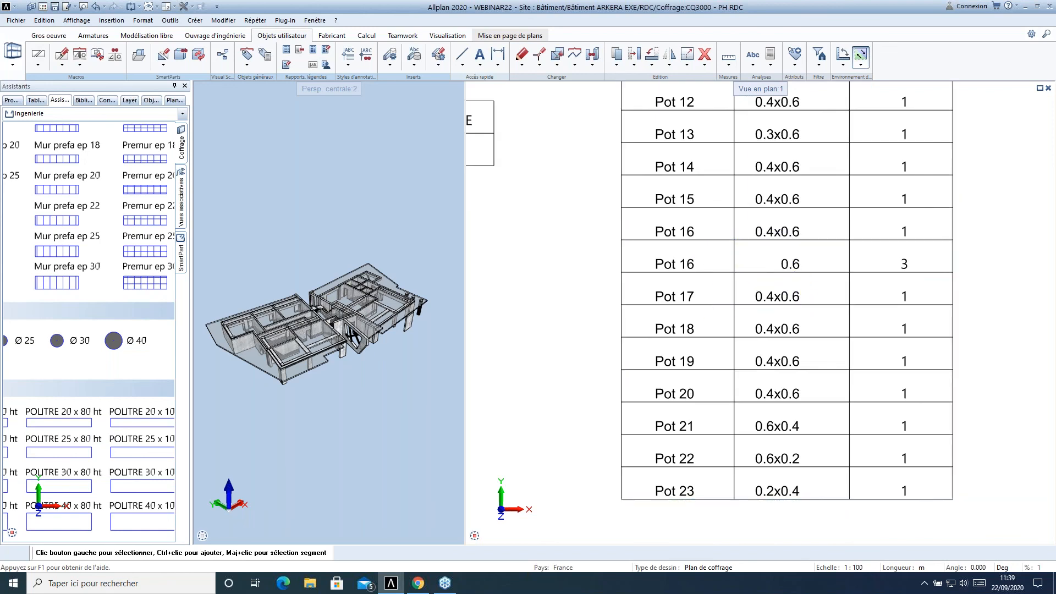
middle_drag(808, 244, 727, 248)
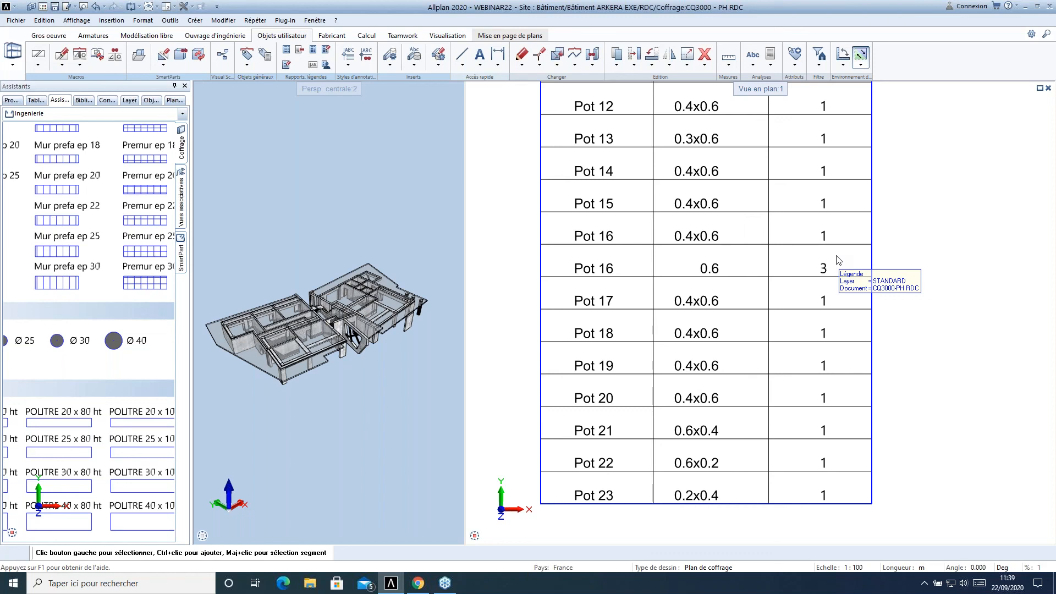
- Select the three circular columns in the plan to identify the elements counted by the legend, and clear the selection
scroll(792, 304, down, 5)
scroll(662, 394, up, 8)
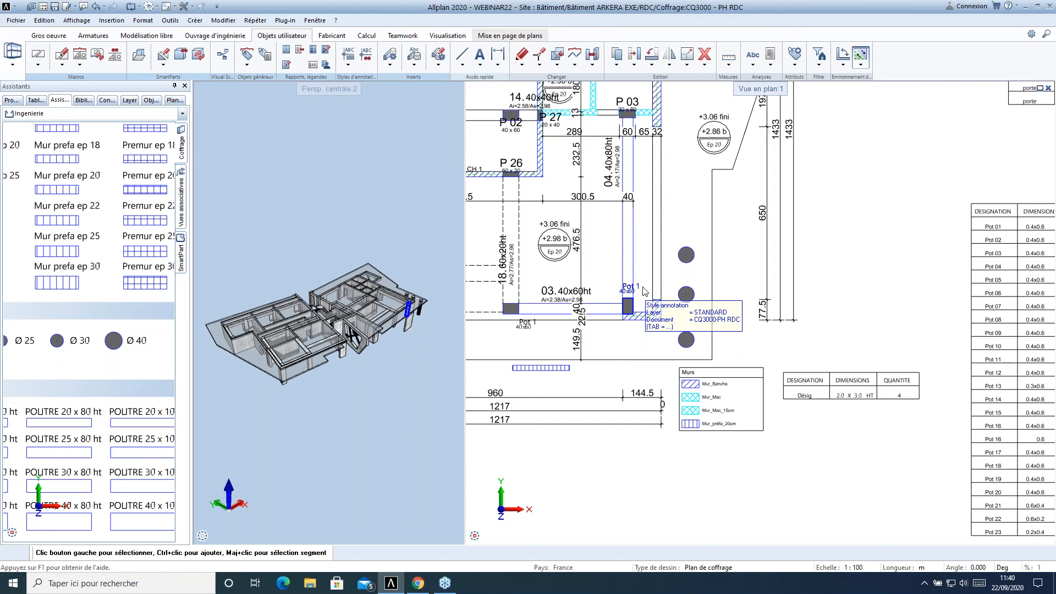
scroll(1045, 275, up, 1)
middle_drag(875, 334, 858, 271)
drag(557, 163, 607, 315)
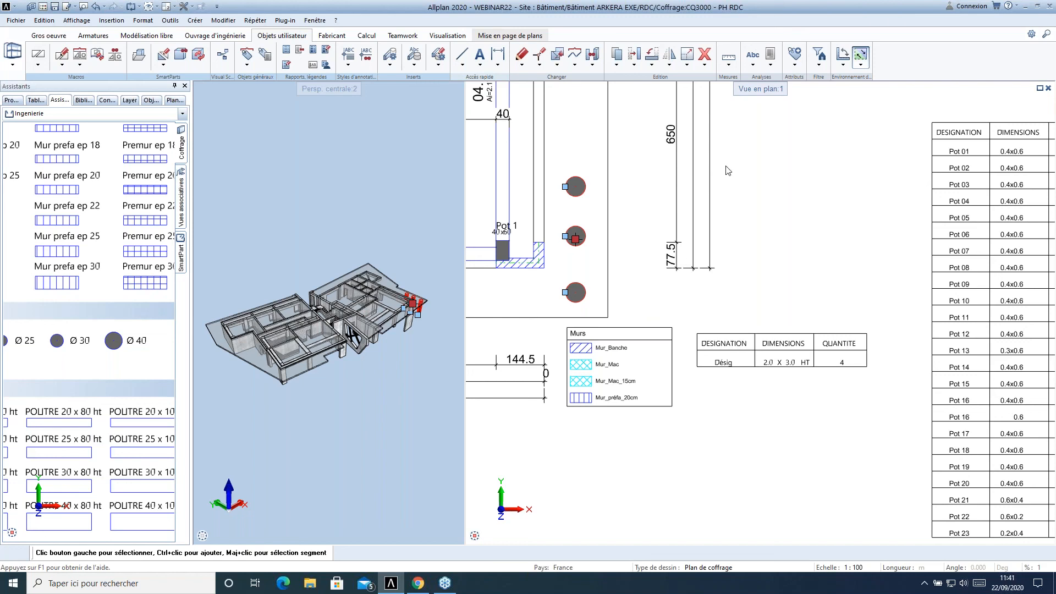
key(Escape)
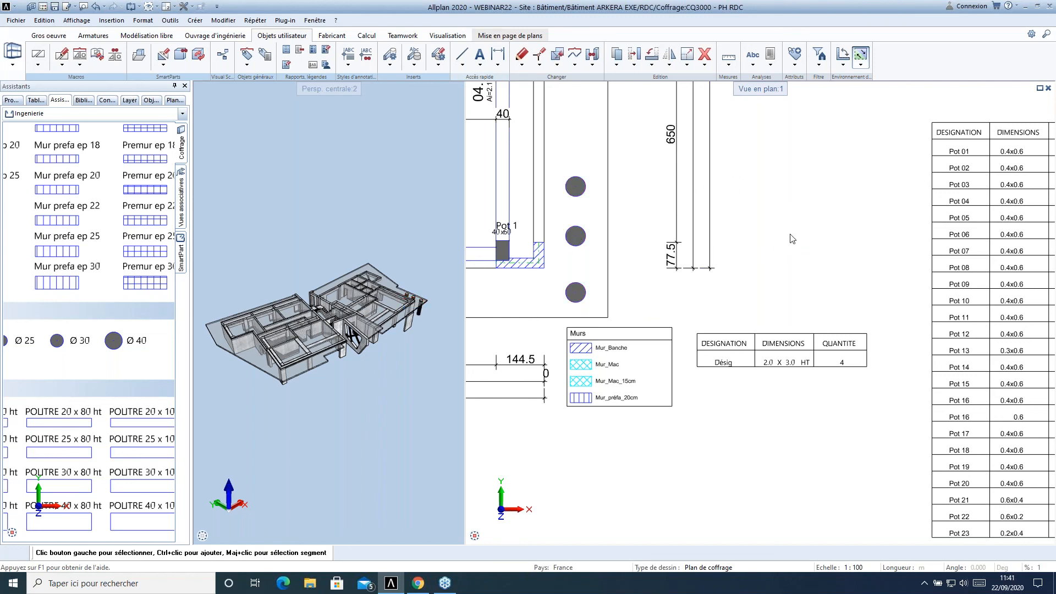